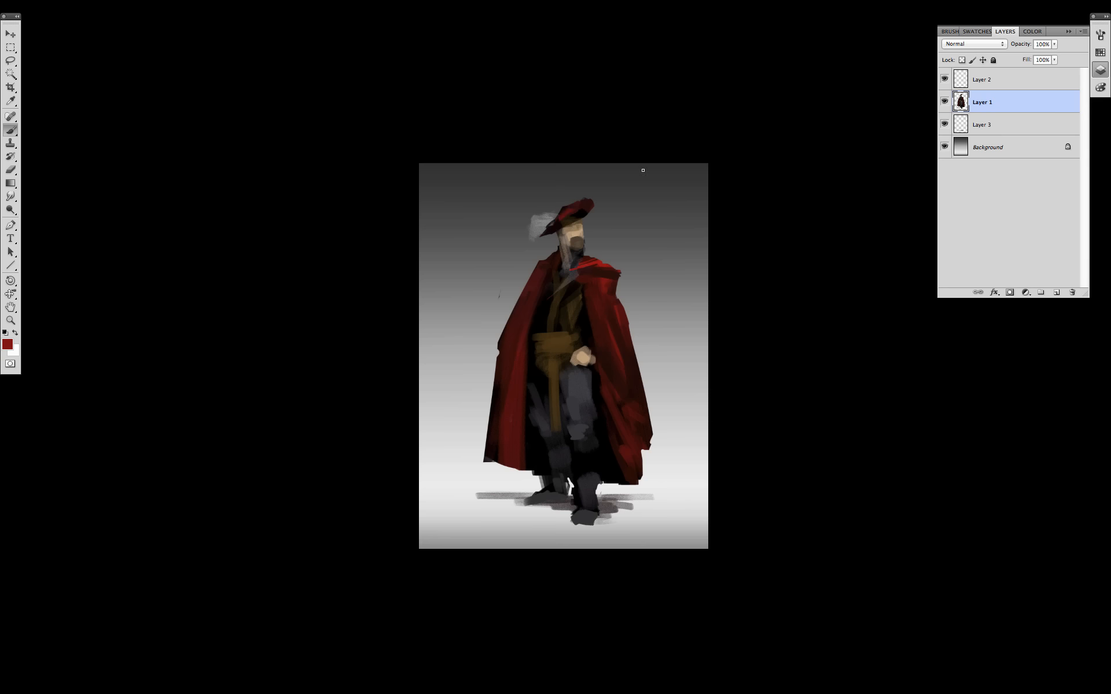
Lighten the figure on Layer 1 slightly with a Hue/Saturation adjustment
key(super+u)
drag(937, 303, 941, 304)
click(1061, 177)
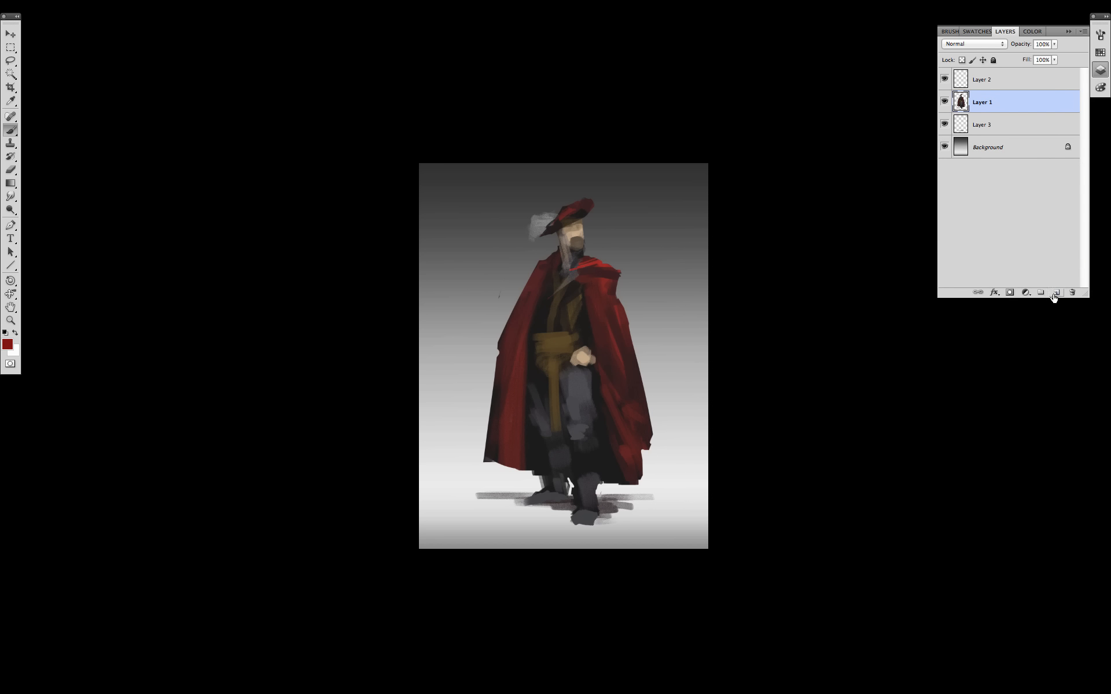
Add a new layer above Layer 1, set its blend mode to Overlay and clip it to Layer 1
click(1053, 297)
click(984, 44)
click(978, 157)
key(super+alt+g)
Apply dark and light gradients on the clipped overlay layer to darken the figure's feet and brighten its upper body
key(g)
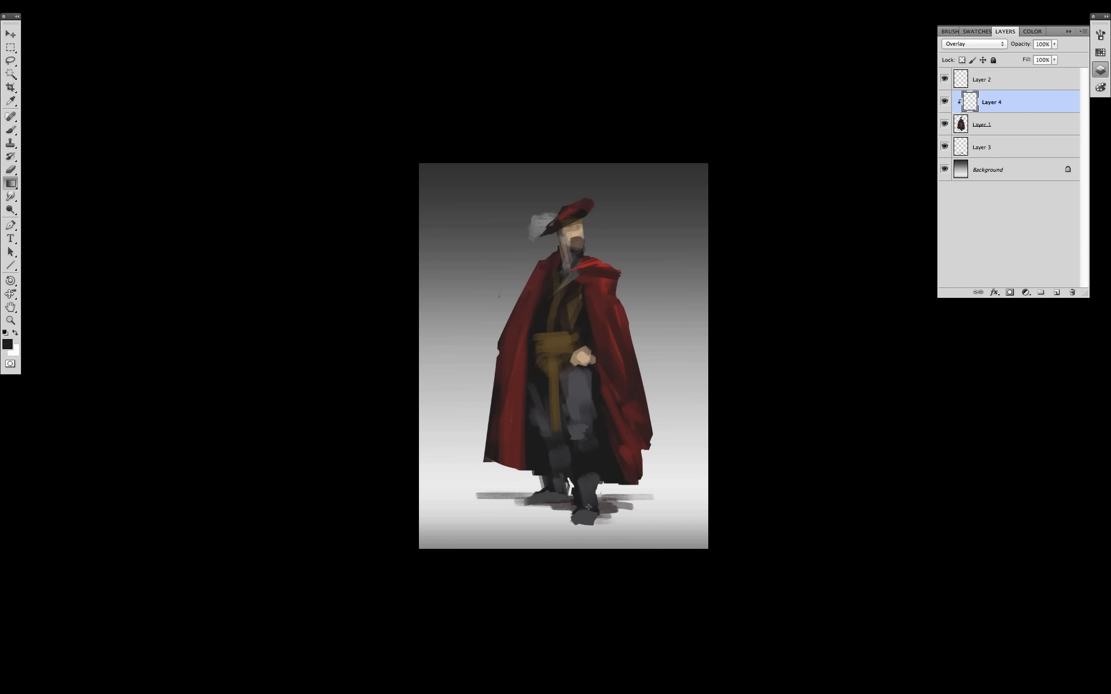
drag(578, 243, 565, 599)
alt+click(672, 491)
drag(601, 174, 518, 617)
drag(629, 135, 516, 599)
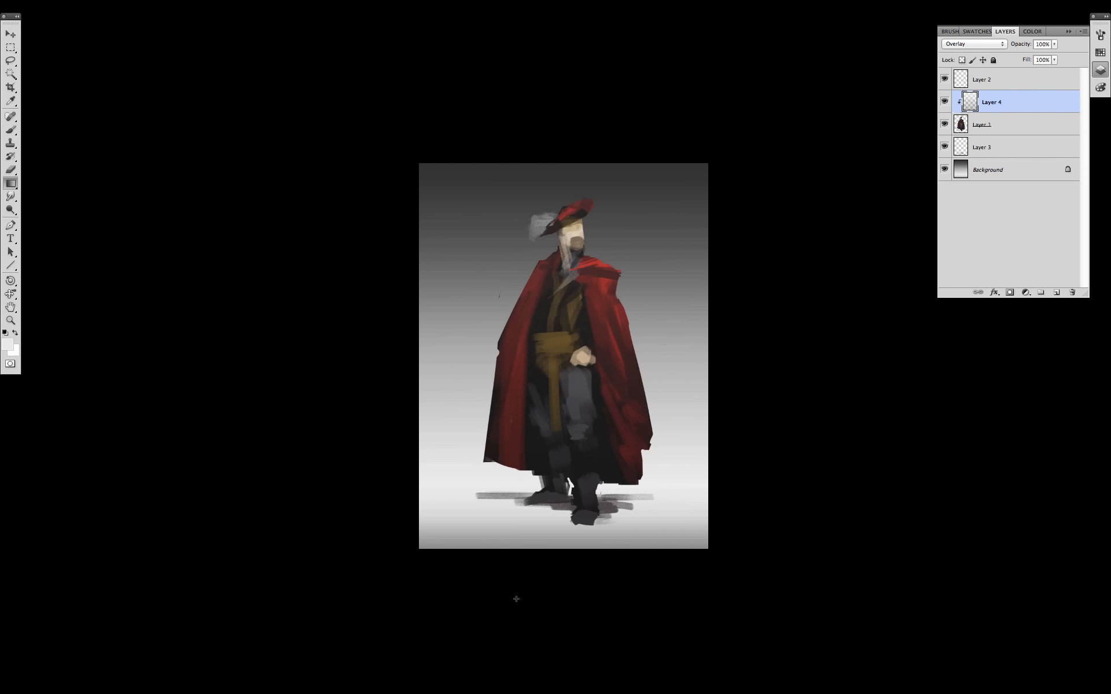
Brighten the face, tunic and sash with soft light brush strokes on the overlay layer
key(b)
right_click(593, 329)
key(Return)
drag(561, 250, 565, 231)
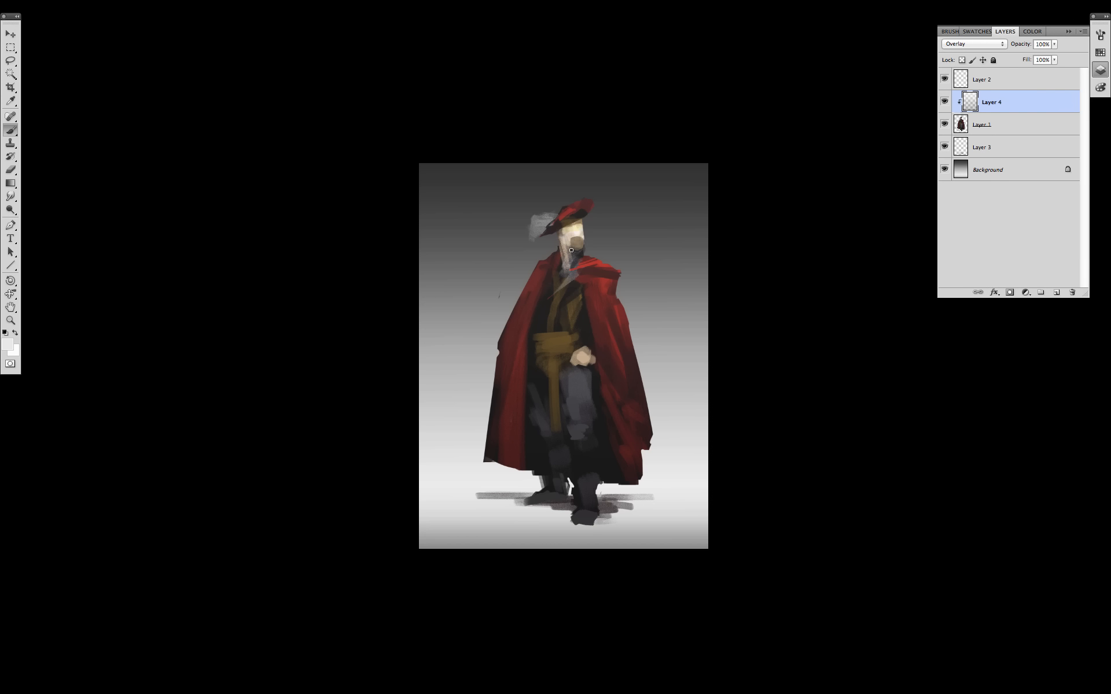
drag(574, 302, 557, 343)
Paint soft highlights down the folds on both sides of the red cloak on the overlay layer
mouse_move(599, 268)
mouse_down()
mouse_move(604, 300)
mouse_move(601, 313)
mouse_move(590, 308)
mouse_move(621, 350)
mouse_up()
key(bracketleft)
drag(609, 392, 624, 438)
mouse_move(538, 287)
mouse_down()
mouse_move(519, 347)
mouse_move(512, 332)
mouse_up()
drag(525, 312, 509, 419)
drag(510, 350, 501, 378)
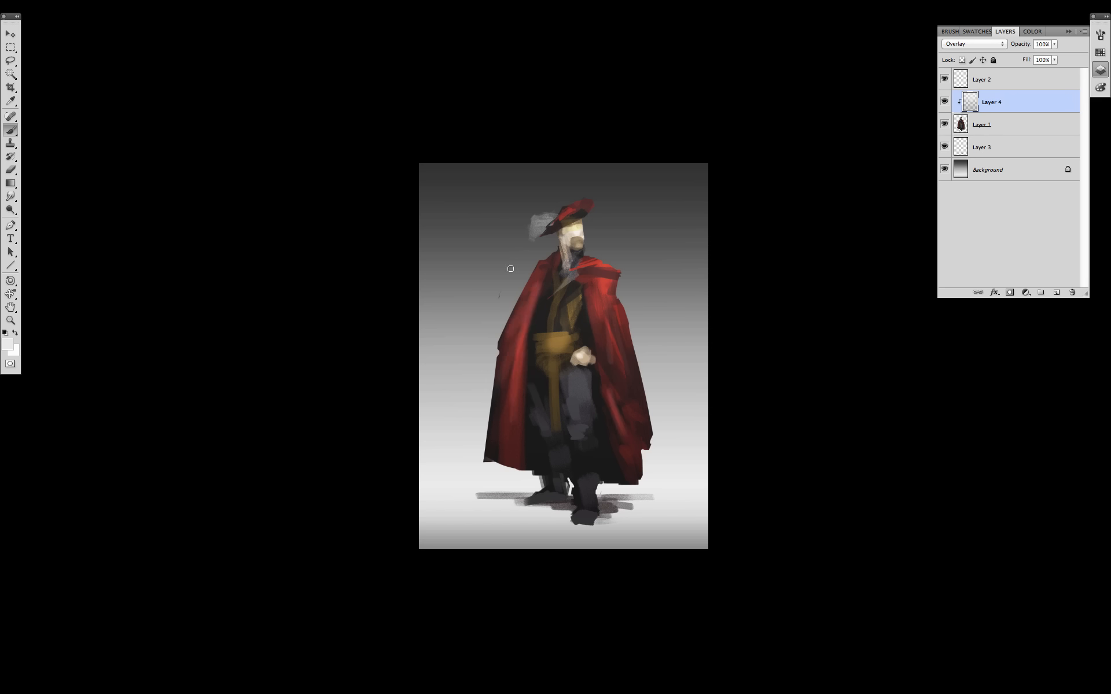
On a new layer above the Background, paint ochre ground and haze behind the figure with a large textured brush, using the sash color
drag(681, 346, 647, 350)
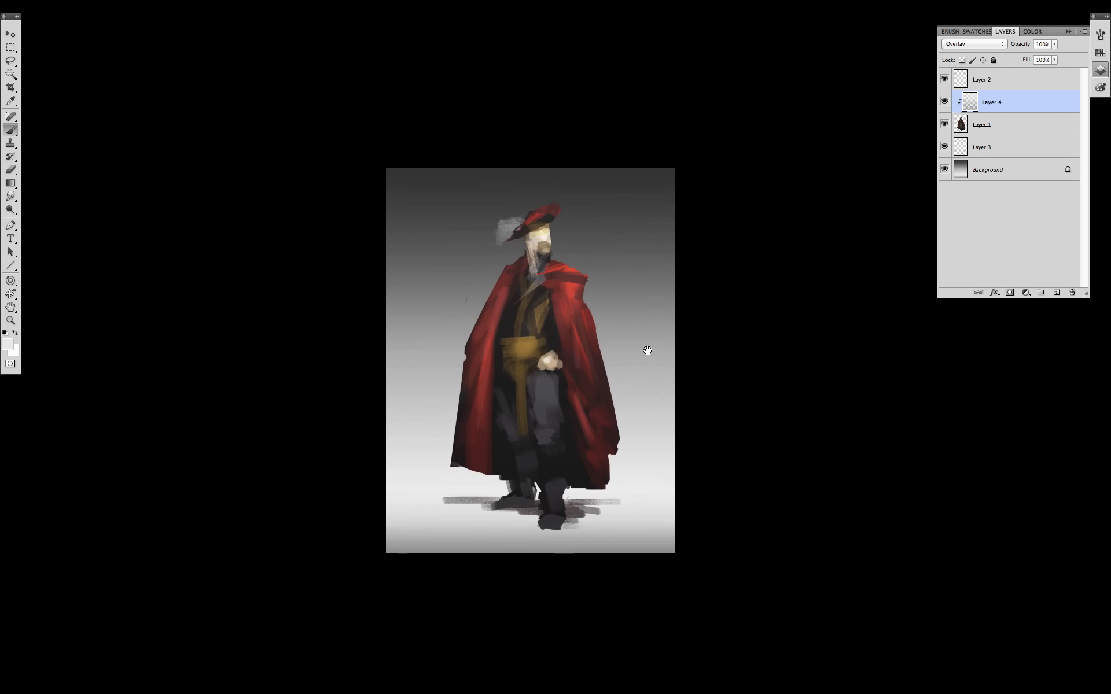
click(993, 171)
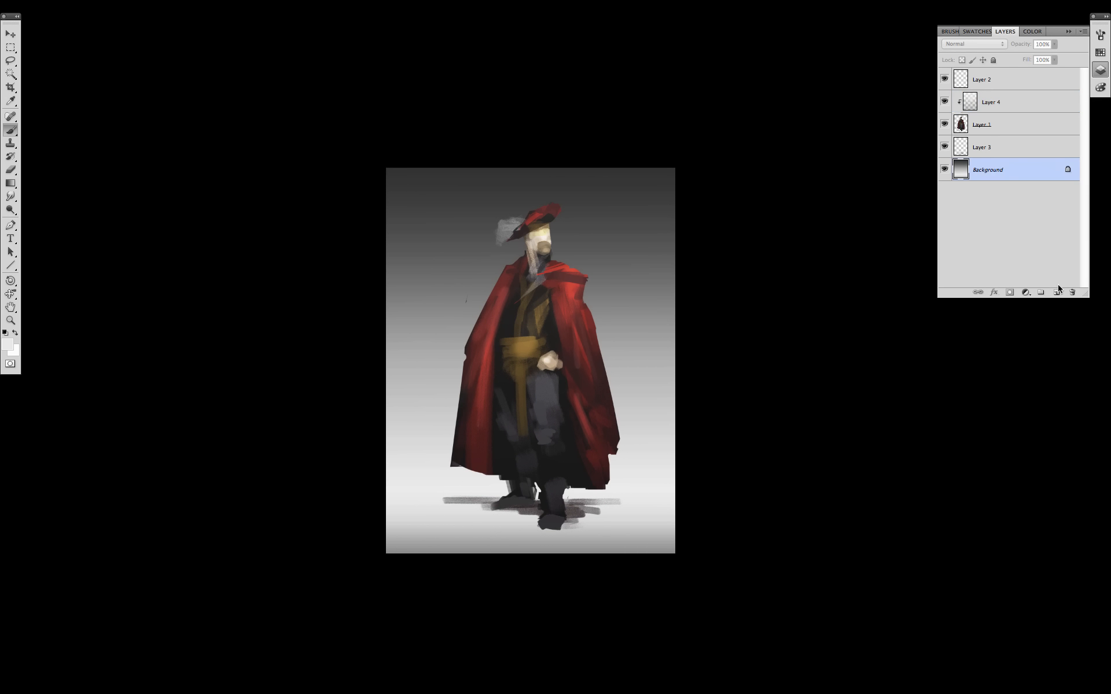
click(1056, 294)
alt+click(530, 350)
right_click(555, 331)
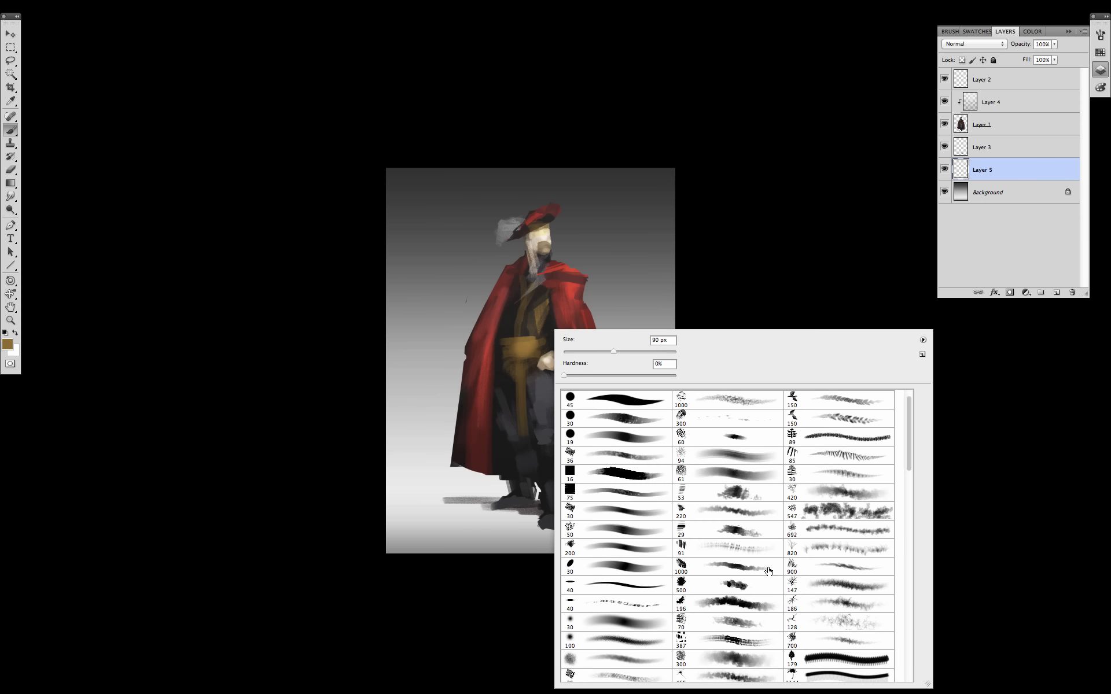
scroll(907, 521, down, 5)
double_click(625, 549)
mouse_move(671, 512)
mouse_down()
mouse_move(434, 533)
mouse_move(242, 605)
mouse_up()
mouse_move(645, 425)
mouse_down()
mouse_move(640, 455)
mouse_move(463, 467)
mouse_up()
Paint lighter tan strokes across the ground around the feet, using the hand's skin color and a tone sampled from the ground's edge
alt+click(553, 363)
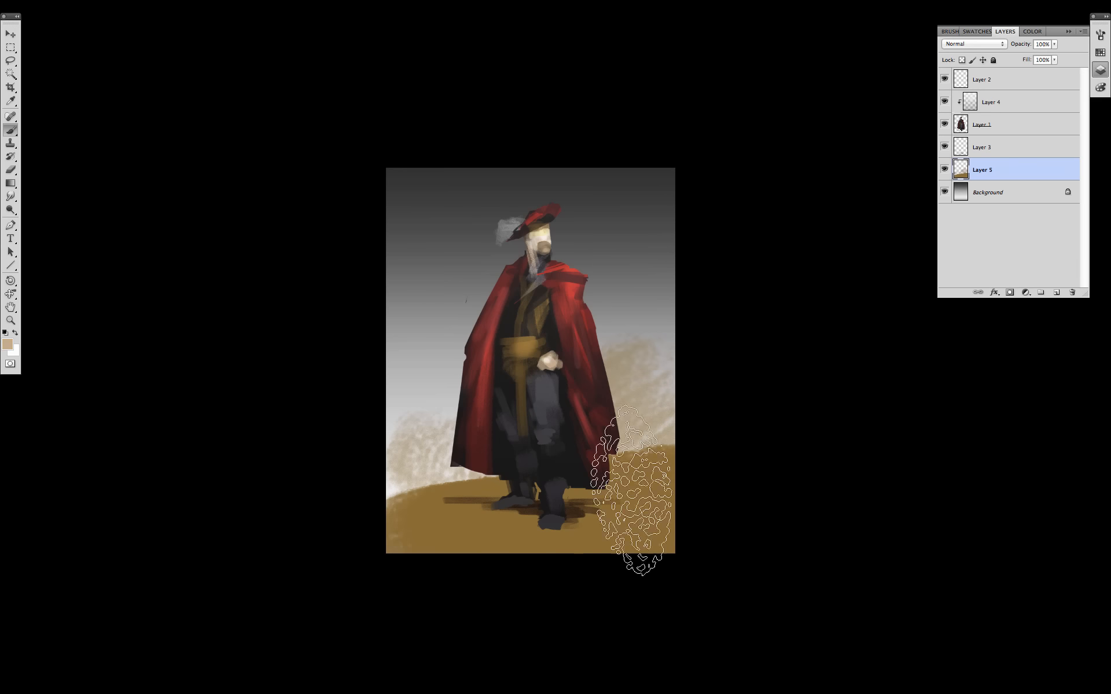
drag(535, 513, 706, 507)
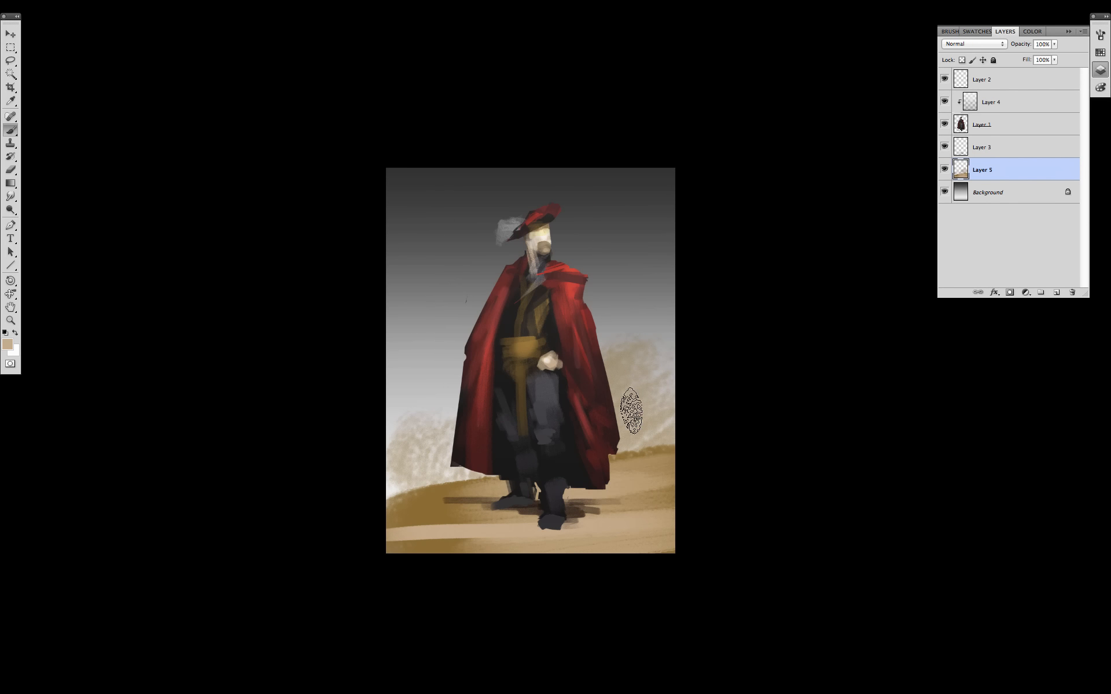
alt+click(659, 449)
mouse_move(658, 483)
mouse_down()
mouse_move(679, 56)
mouse_move(676, 112)
mouse_move(629, 185)
mouse_move(599, 402)
mouse_move(614, 505)
mouse_up()
Paint broad pale vertical strokes down the background behind the figure, using the light face color
alt+click(543, 236)
drag(543, 202, 528, 503)
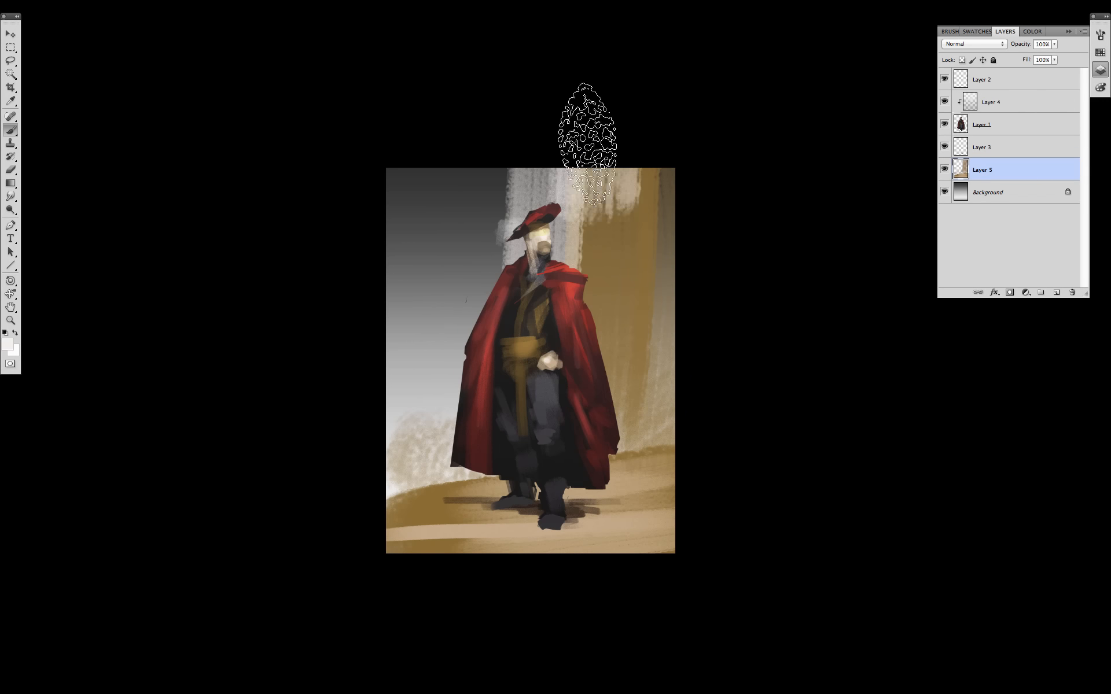
drag(589, 124, 607, 381)
drag(453, 238, 415, 499)
drag(394, 173, 378, 498)
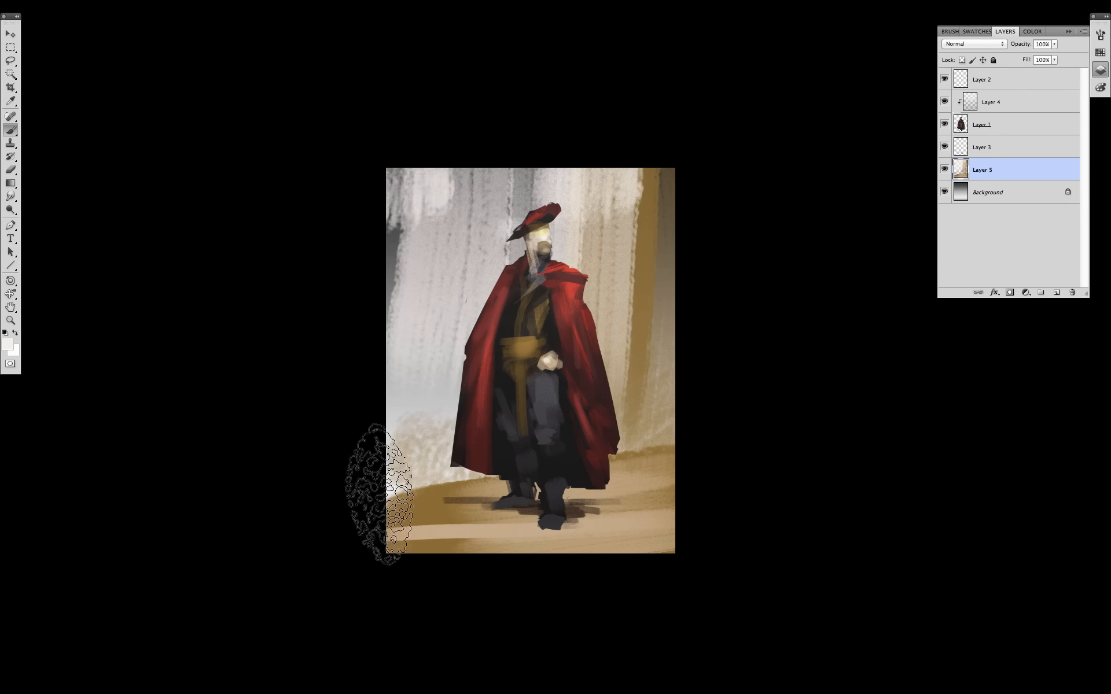
Darken the right edge of the background with a vertical dark brown stroke
alt+click(651, 296)
alt+click(662, 212)
drag(661, 197, 651, 428)
key(bracketright)
key(bracketright)
key(bracketright)
key(bracketright)
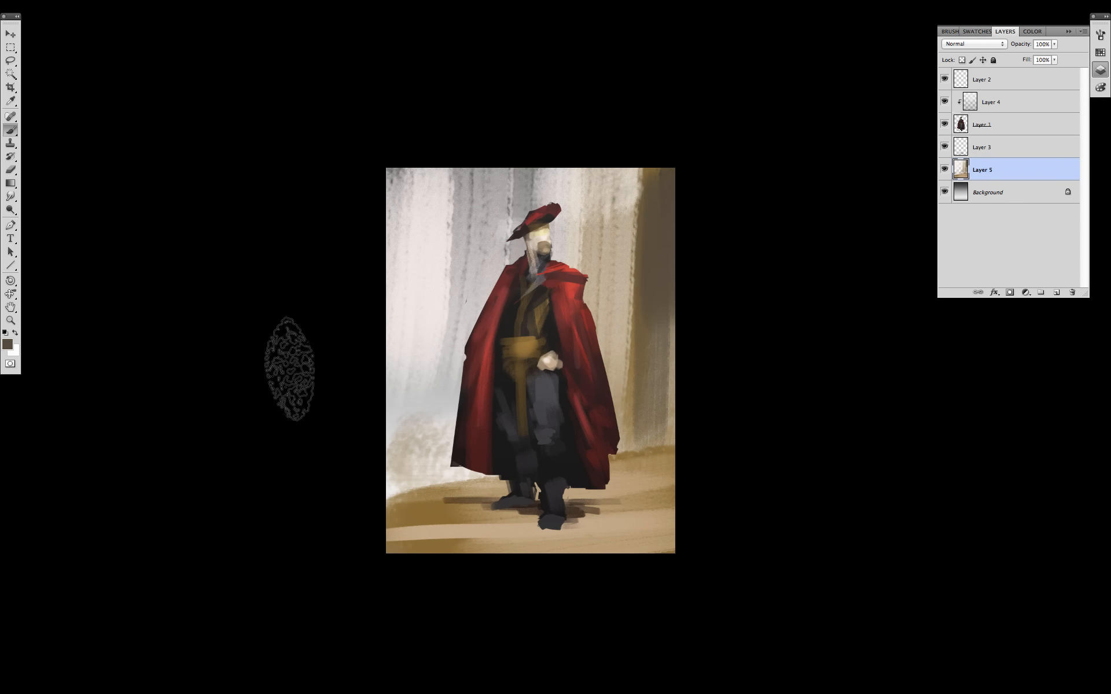
key(bracketleft)
key(bracketleft)
drag(648, 242, 586, 223)
key(ctrl+z)
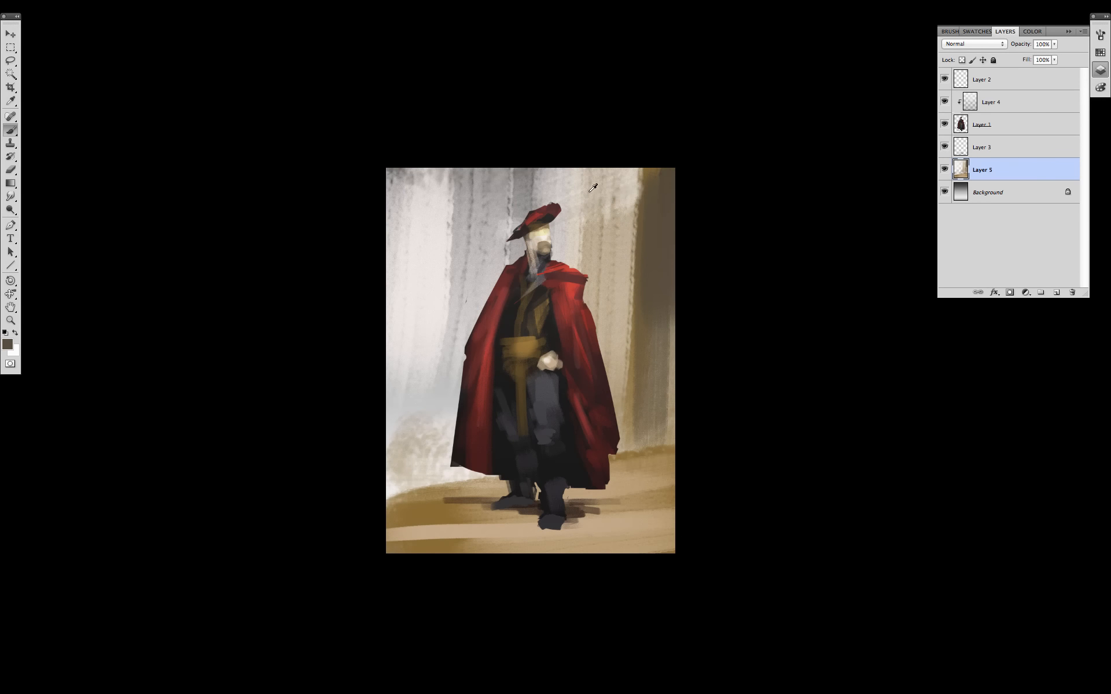
Paint hazy tan and beige-grey shapes in the lower left background beside the cloak
alt+click(434, 512)
mouse_move(392, 446)
mouse_down()
mouse_move(432, 406)
mouse_move(386, 369)
mouse_move(400, 408)
mouse_move(428, 432)
mouse_move(430, 361)
mouse_move(440, 405)
mouse_up()
key(bracketleft)
key(bracketleft)
key(bracketleft)
key(bracketleft)
key(bracketleft)
key(bracketleft)
alt+click(387, 371)
Streak the ground with a smaller brush in sampled beige tones and touch up the background beside the cloak's left hem
key(bracketleft)
key(bracketleft)
key(bracketleft)
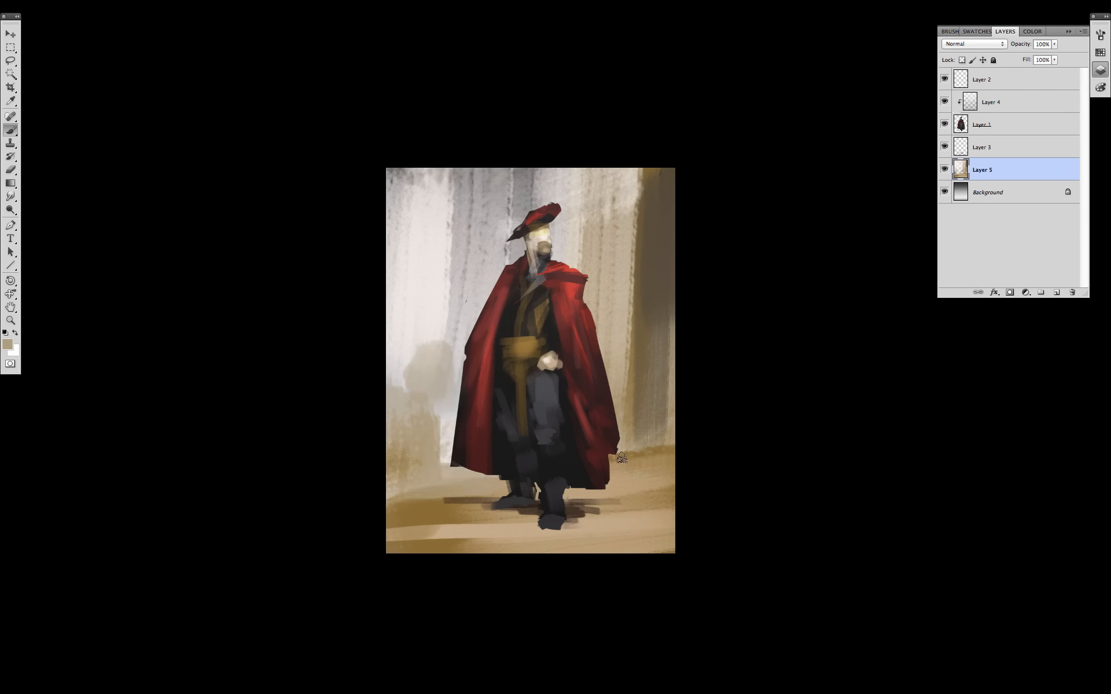
alt+click(580, 230)
mouse_move(570, 491)
mouse_down()
mouse_move(665, 485)
mouse_move(674, 500)
mouse_up()
drag(466, 515, 388, 519)
drag(500, 541, 432, 538)
alt+click(431, 392)
drag(445, 416, 452, 450)
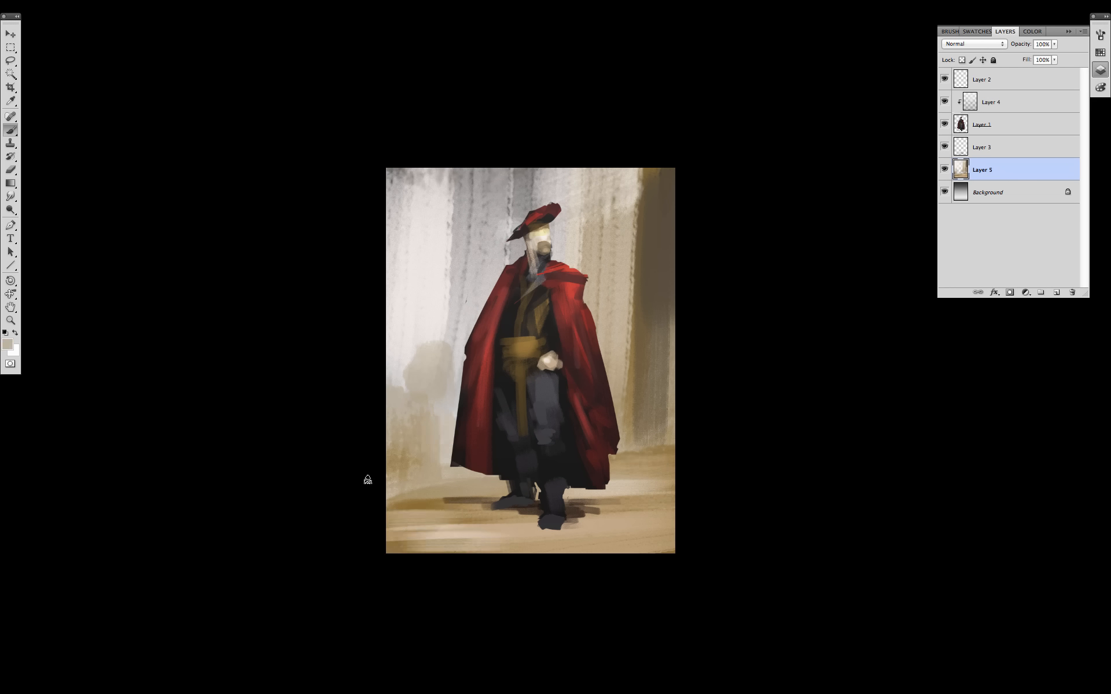
Clip Layer 2 together with the overlay Layer 4 to the figure on Layer 1
click(996, 109)
click(1056, 292)
key(super+z)
alt+click(1002, 90)
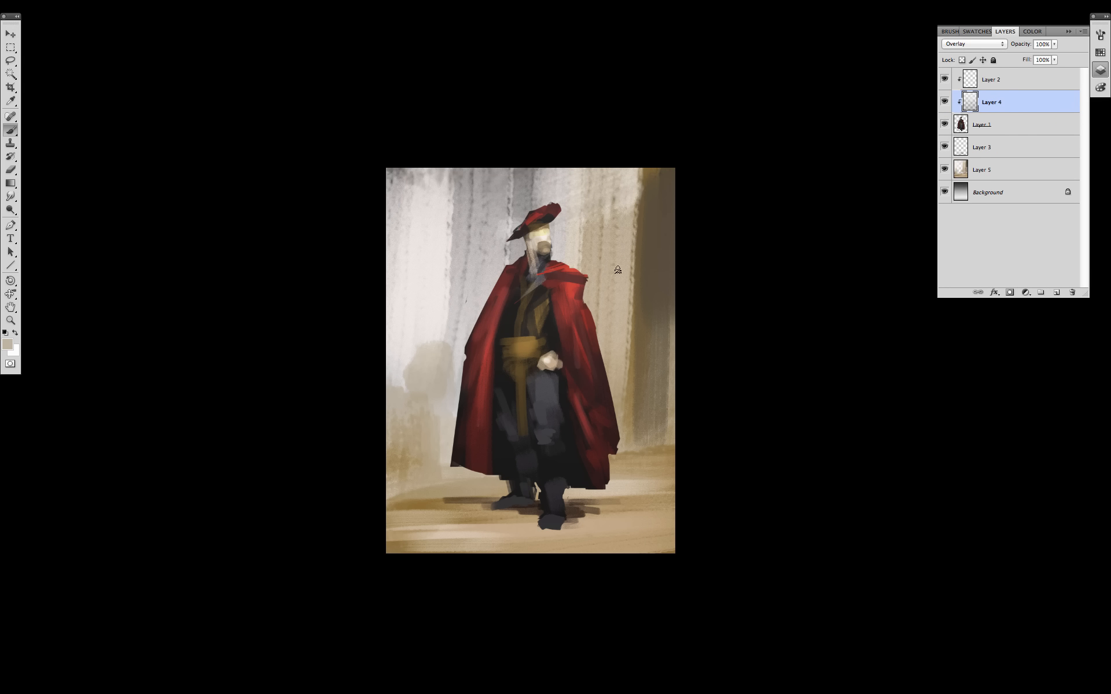
Paint the eyes, nose shading and beard on Layer 2 with tones sampled from the hat and face
alt+click(526, 227)
key(alt+bracketright)
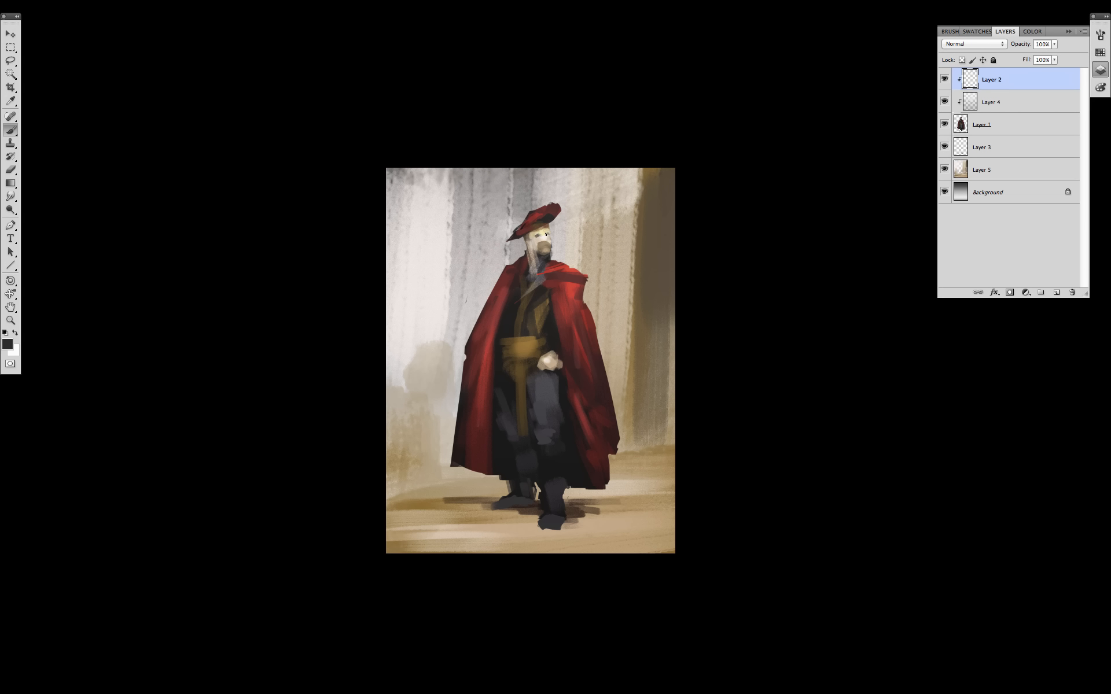
alt+click(546, 241)
alt+click(538, 254)
alt+click(542, 243)
drag(541, 257, 543, 268)
Paint tan reflected light from the ground onto the lower parts and outer edges of the cloak
alt+click(617, 501)
mouse_move(605, 497)
mouse_down()
mouse_move(632, 445)
mouse_move(600, 354)
mouse_move(582, 445)
mouse_up()
drag(483, 475, 463, 414)
drag(463, 356, 460, 439)
drag(465, 405, 463, 471)
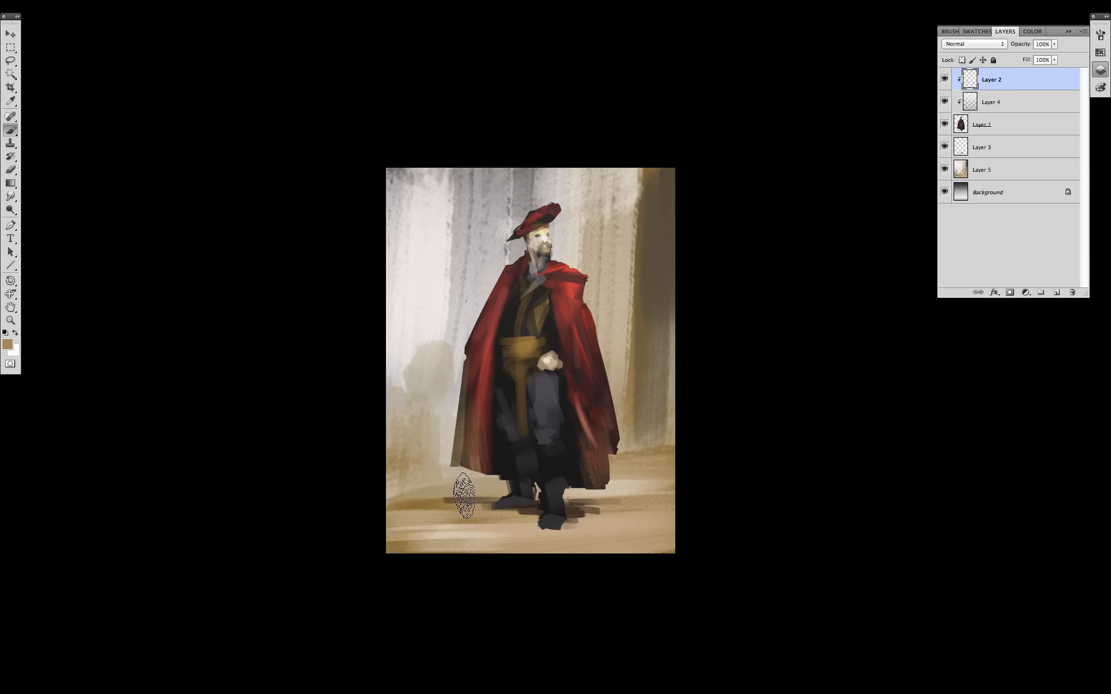
Set the paint color to a reddish brown (H 14, S 81, B 69) and stroke it over the cloak's lower right side
click(1100, 87)
drag(1036, 58, 1049, 52)
drag(1008, 48, 1005, 49)
drag(603, 492, 609, 403)
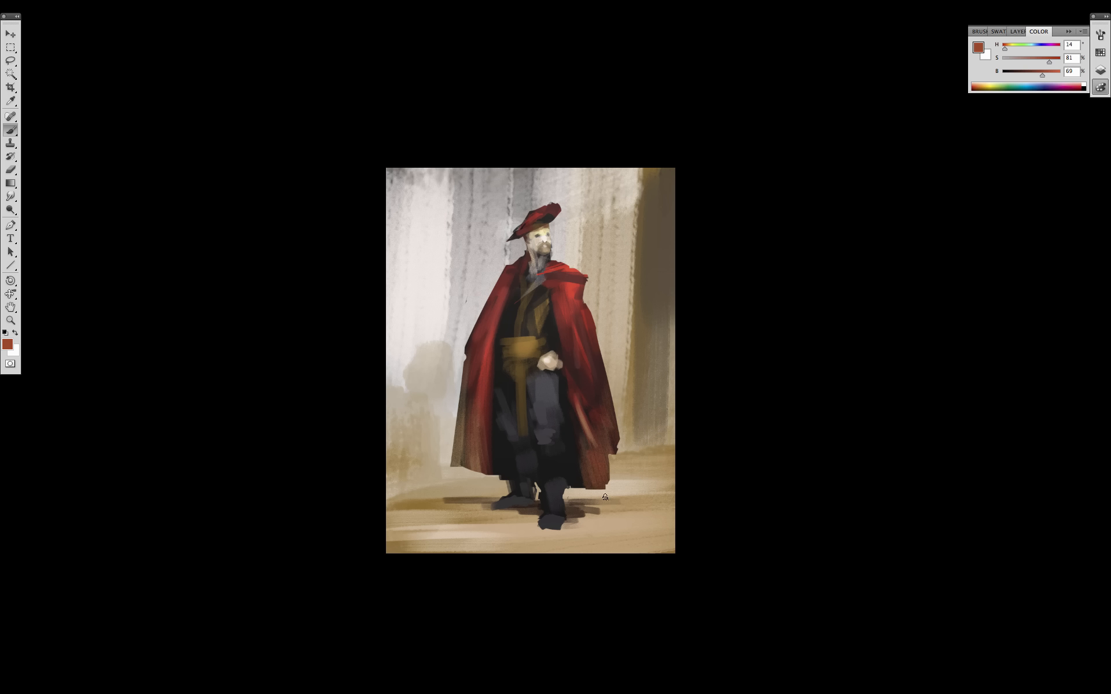
Paint ochre strokes, sampled from the ground, up the cloak's right-hand folds from the hem
alt+click(443, 507)
mouse_move(604, 483)
mouse_down()
mouse_move(596, 443)
mouse_move(602, 486)
mouse_up()
drag(607, 411, 602, 446)
drag(587, 342, 582, 405)
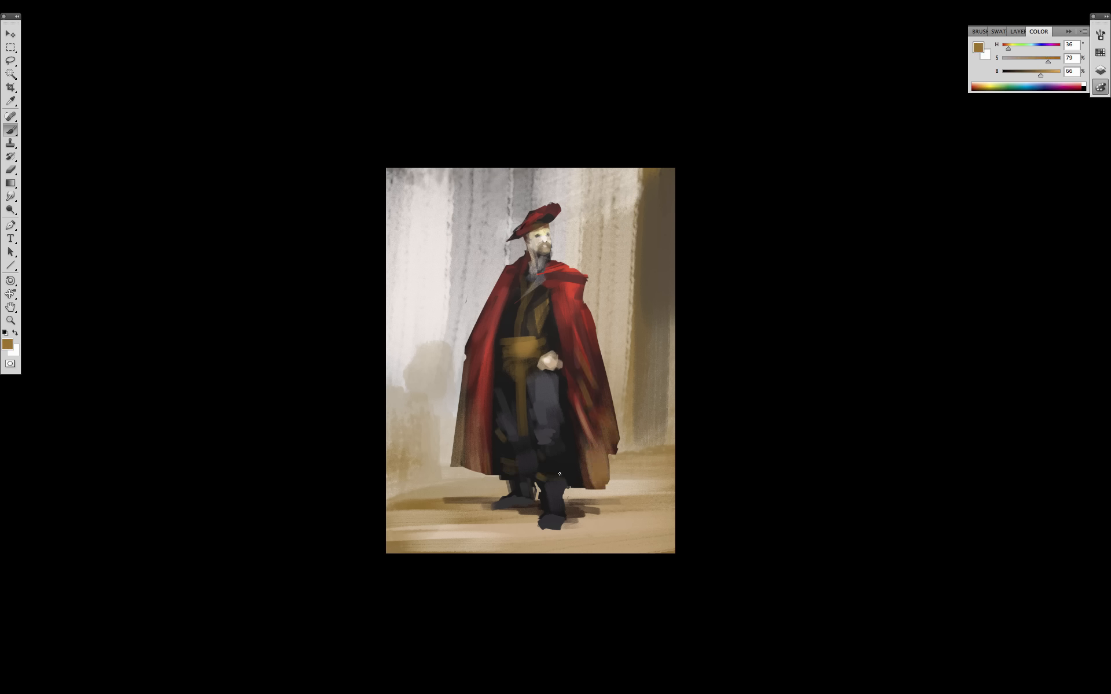
Paint dark folds on the sash and grey-brown strokes on the collar below the neck
alt+click(505, 328)
mouse_move(515, 339)
mouse_down()
mouse_move(514, 359)
mouse_move(526, 346)
mouse_up()
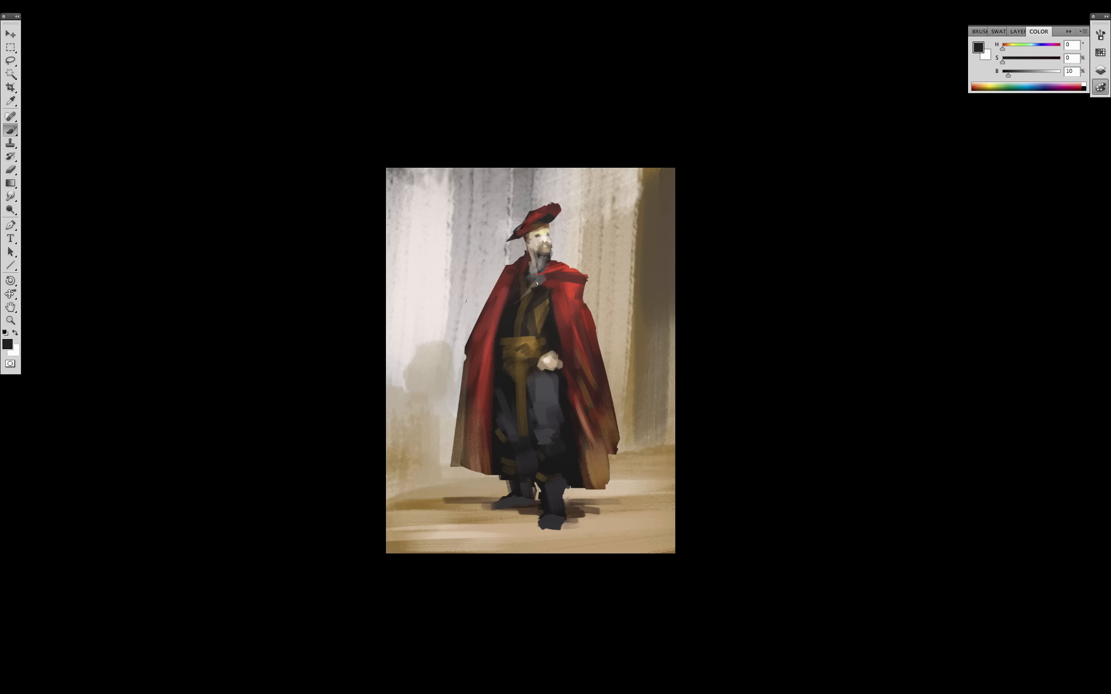
alt+click(528, 258)
drag(530, 286, 542, 266)
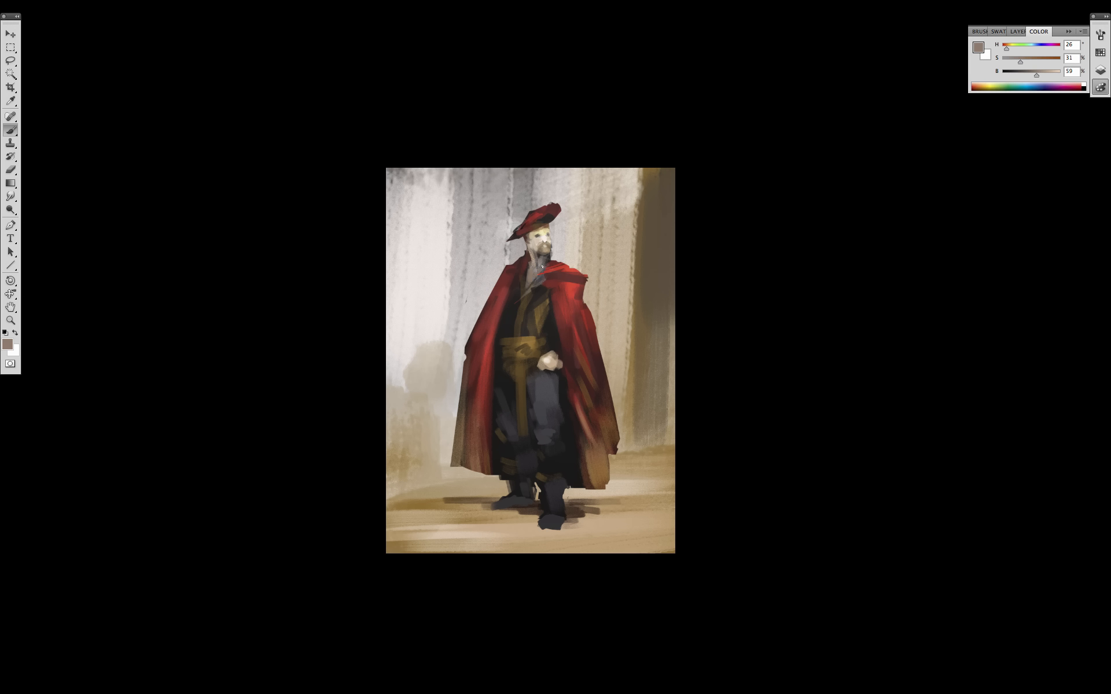
Refine the cloak's shoulder folds with sampled reds and dark tones, and paint an off-white shirt collar at the neck
alt+click(499, 316)
alt+click(541, 267)
alt+click(553, 261)
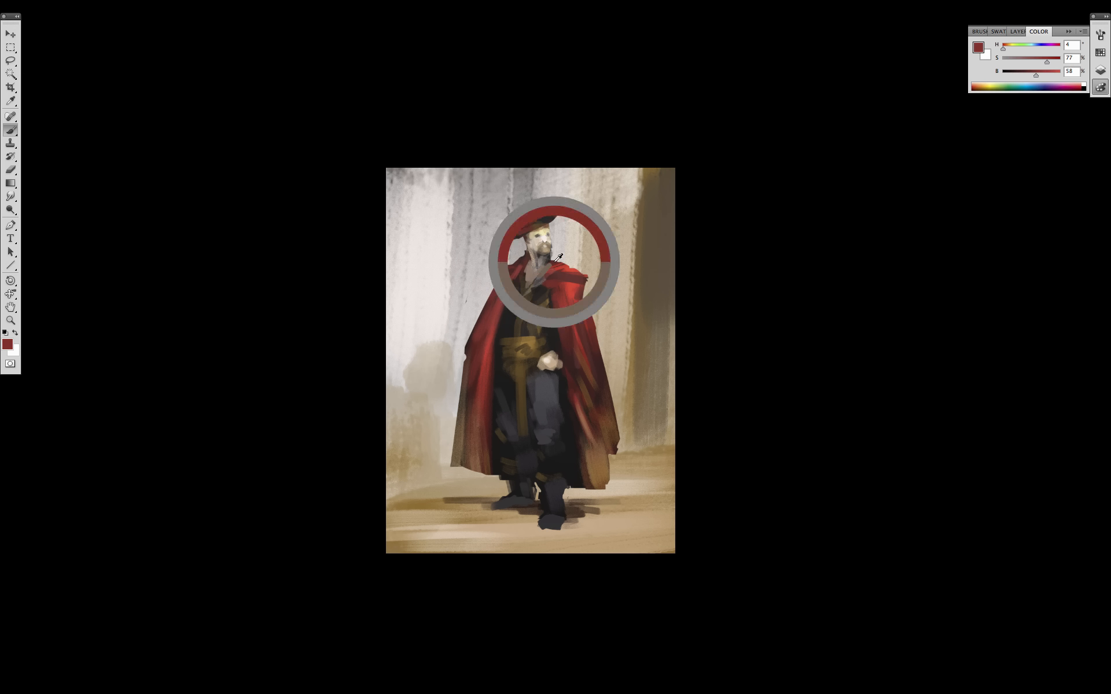
alt+click(538, 366)
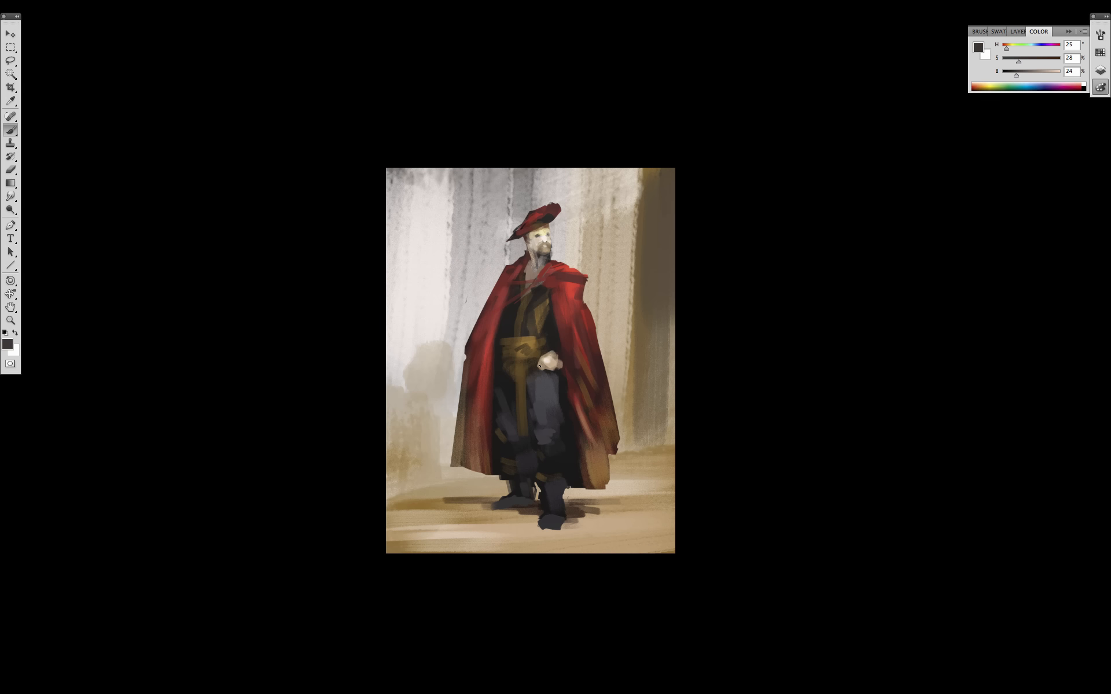
alt+click(554, 437)
alt+click(610, 350)
alt+click(536, 272)
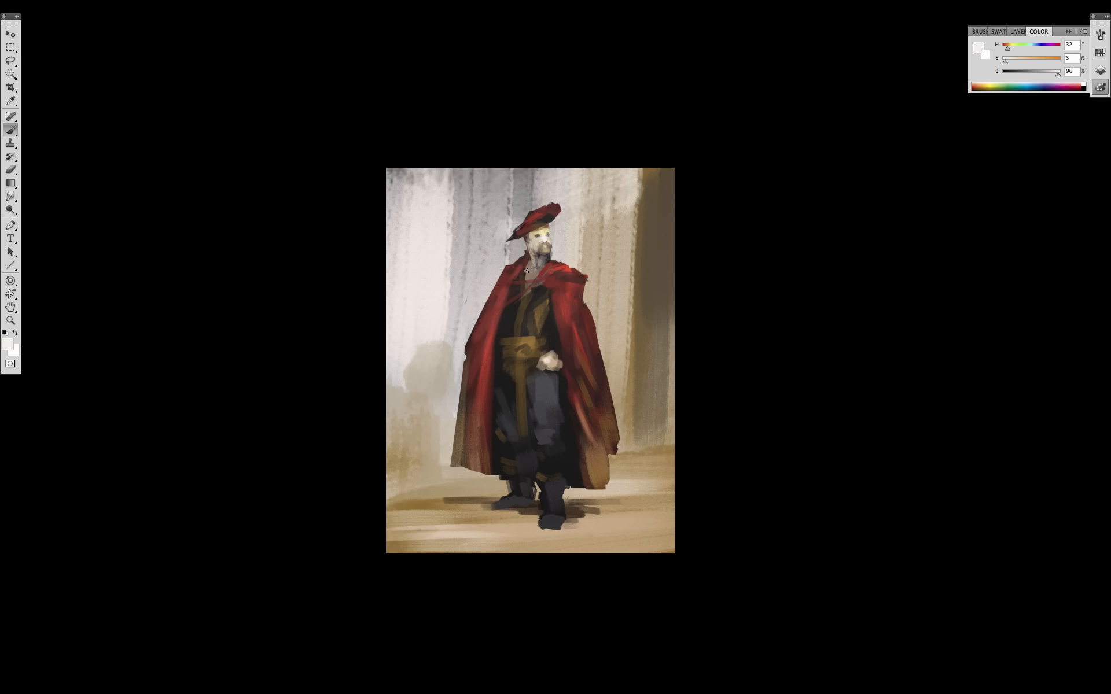
drag(530, 277, 538, 264)
Define the tunic and the hanging sash with ochre and dark strokes
alt+click(554, 348)
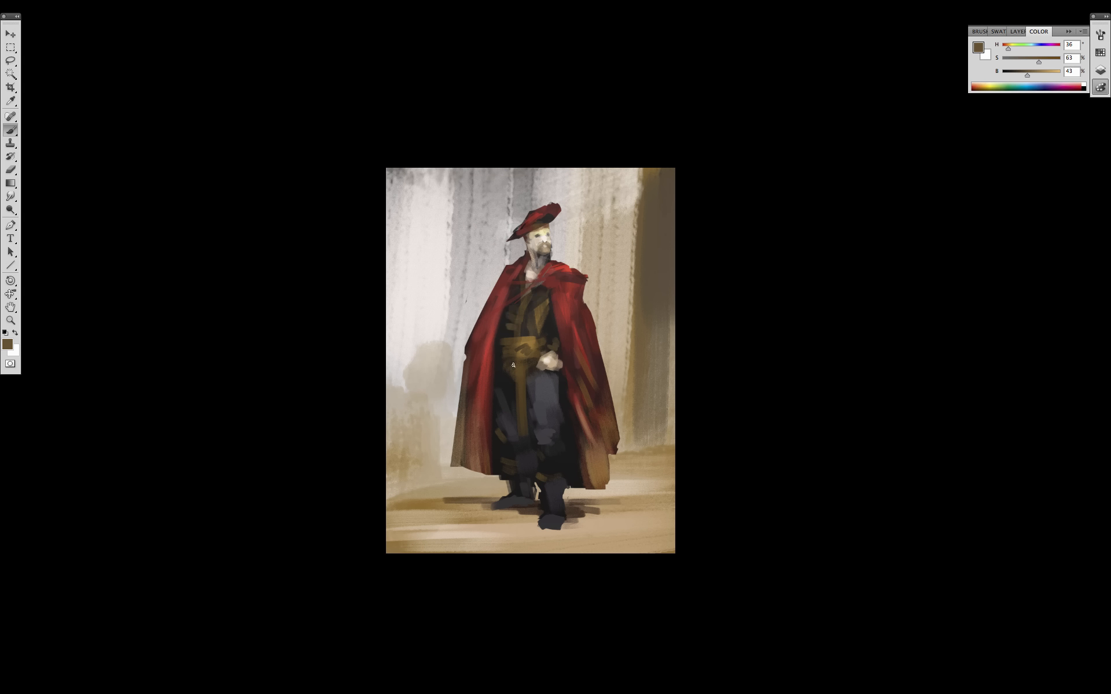
alt+click(512, 388)
drag(523, 367, 516, 402)
alt+click(526, 377)
alt+click(524, 347)
Paint dark and bright red strokes along the cloak's folds on both sides of the figure
alt+click(562, 272)
alt+click(498, 302)
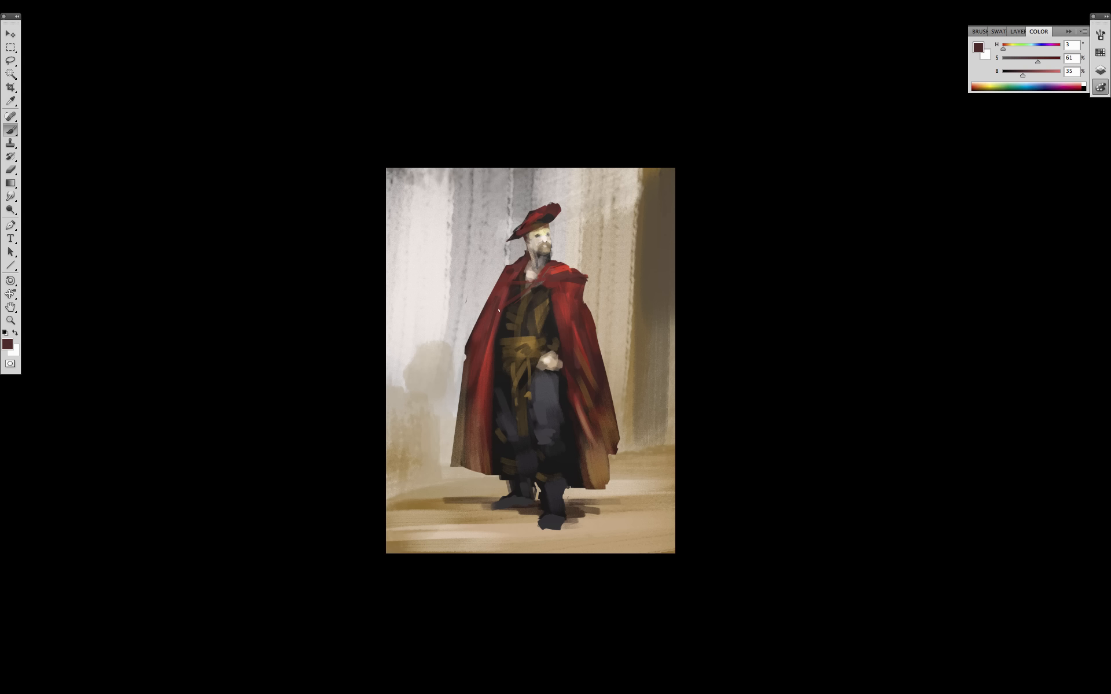
alt+click(550, 271)
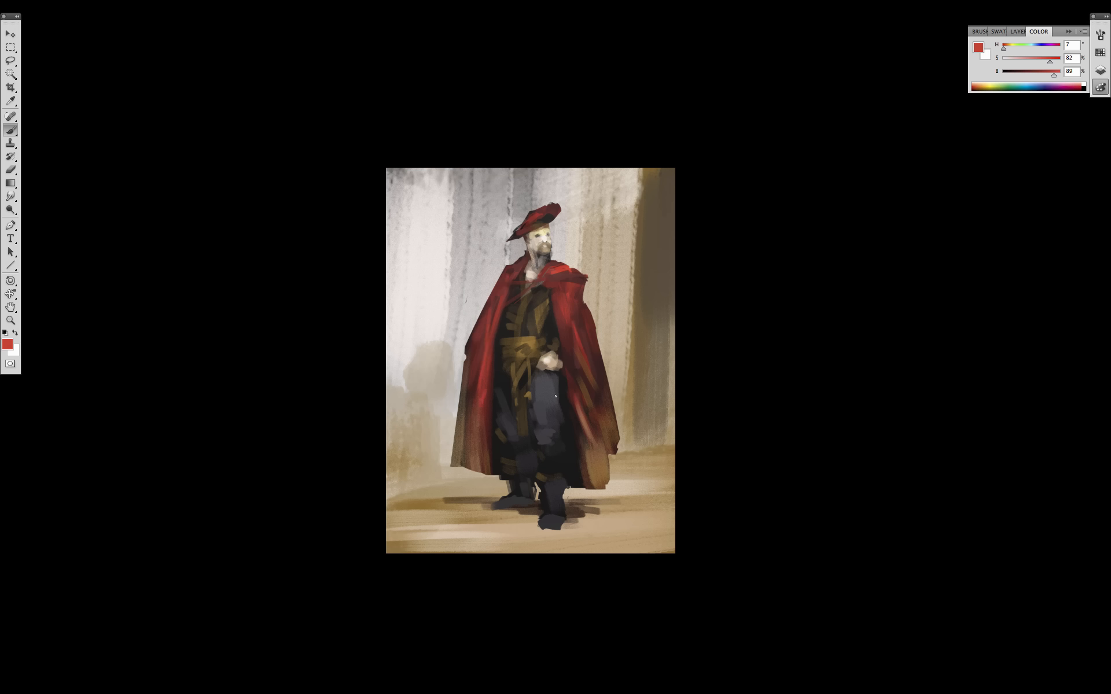
drag(487, 329, 473, 366)
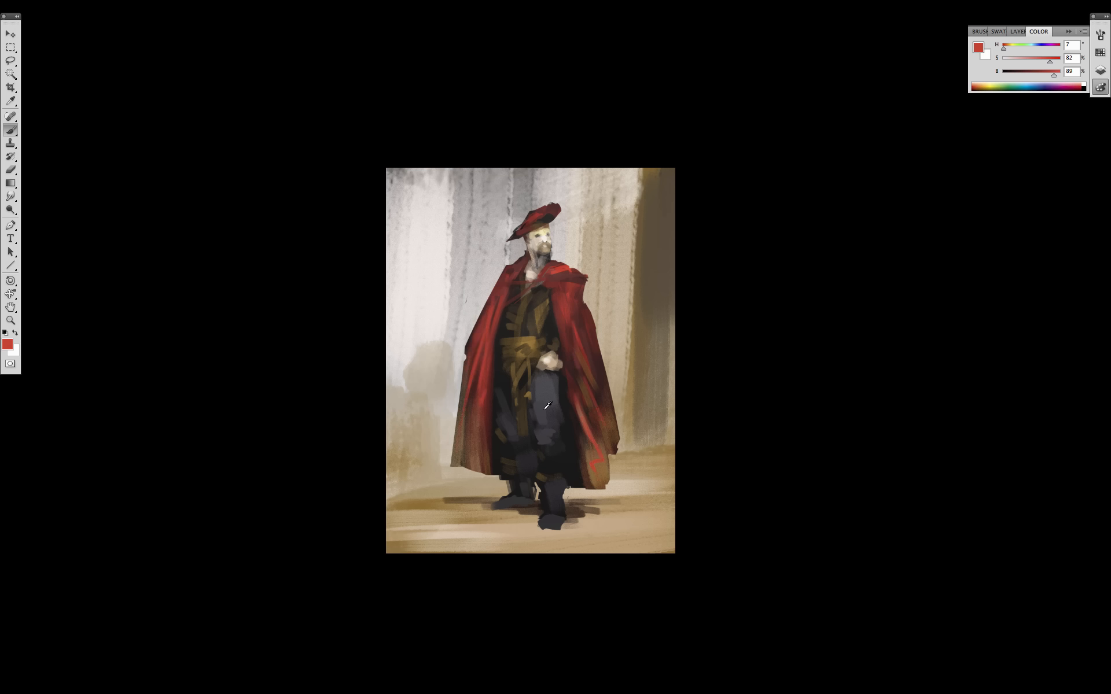
Model the trousers and boots with dark shading on the thighs and lighter grey-beige patches around the knees
alt+click(535, 430)
alt+click(564, 431)
mouse_move(554, 423)
mouse_down()
mouse_move(553, 373)
mouse_move(558, 443)
mouse_move(545, 462)
mouse_move(501, 405)
mouse_up()
alt+click(549, 434)
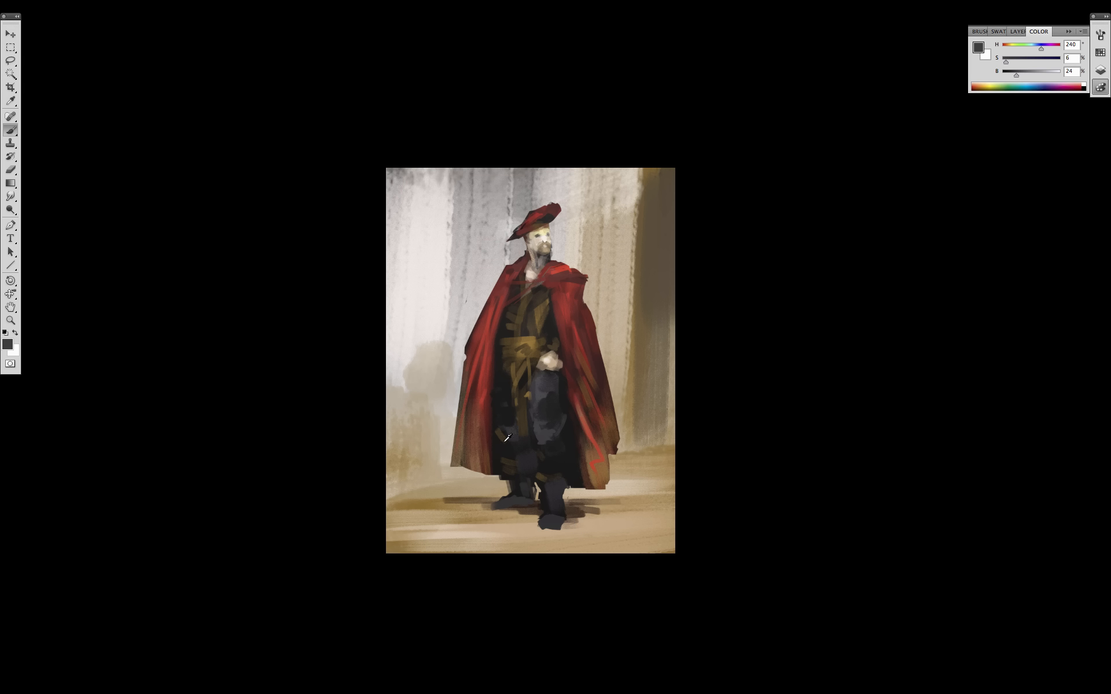
alt+click(596, 528)
alt+click(605, 266)
drag(500, 452, 525, 457)
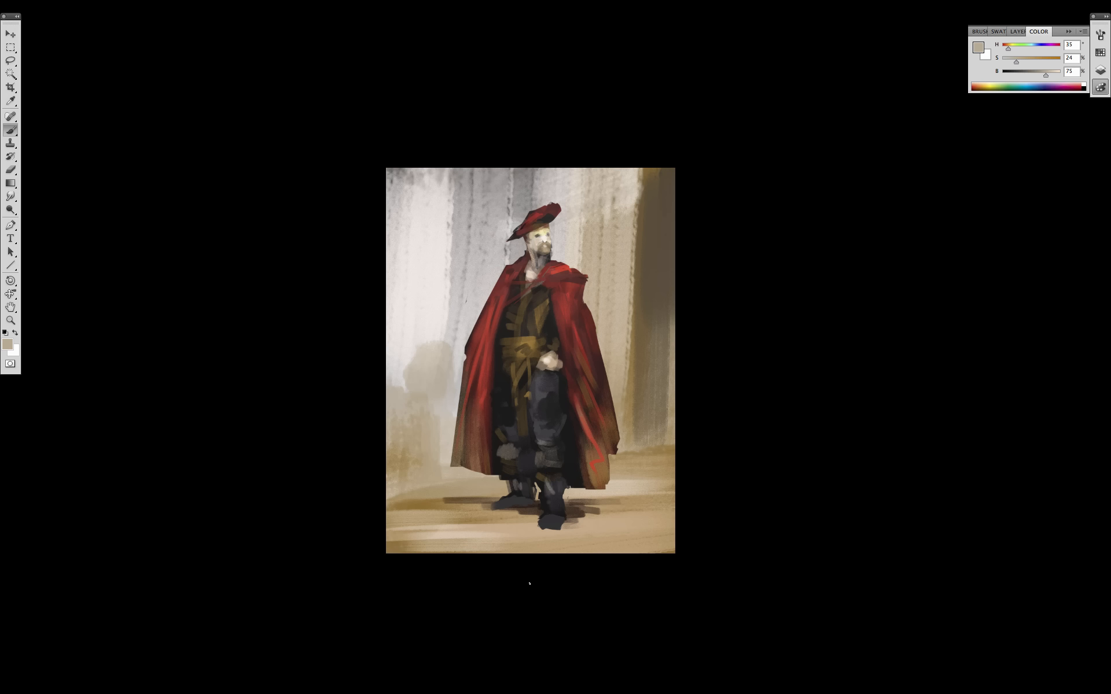
Duplicate Layer 1, Layer 4 and Layer 2 together and merge the copies into a single layer
click(1100, 70)
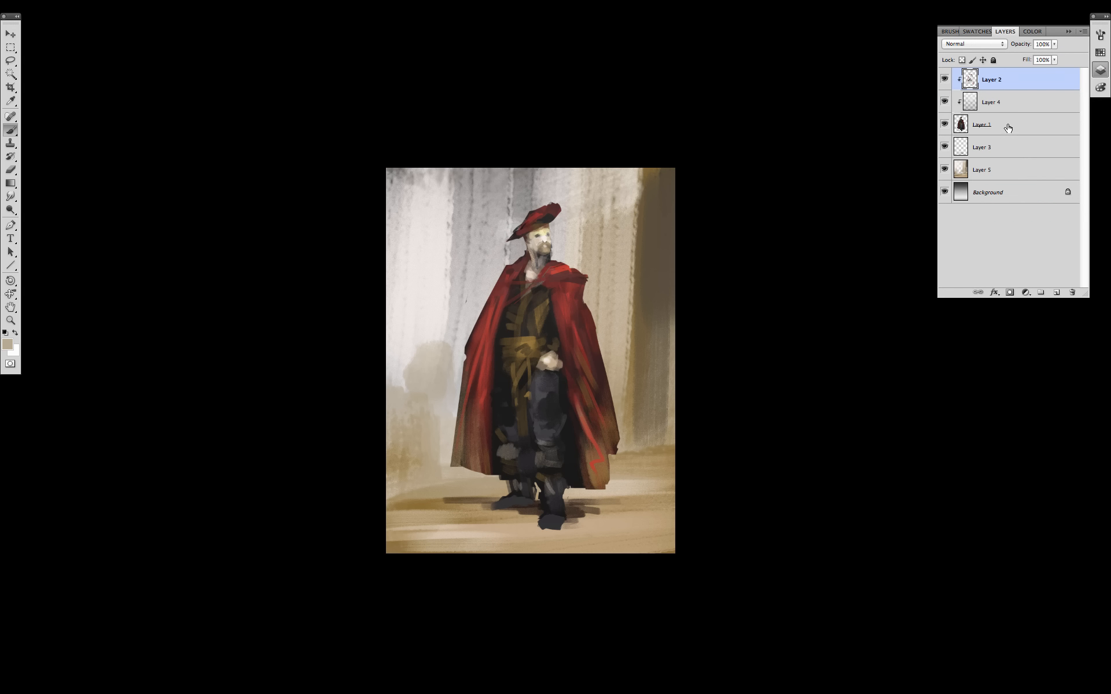
shift+click(1007, 127)
right_click(1009, 81)
click(939, 128)
key(Return)
key(ctrl+e)
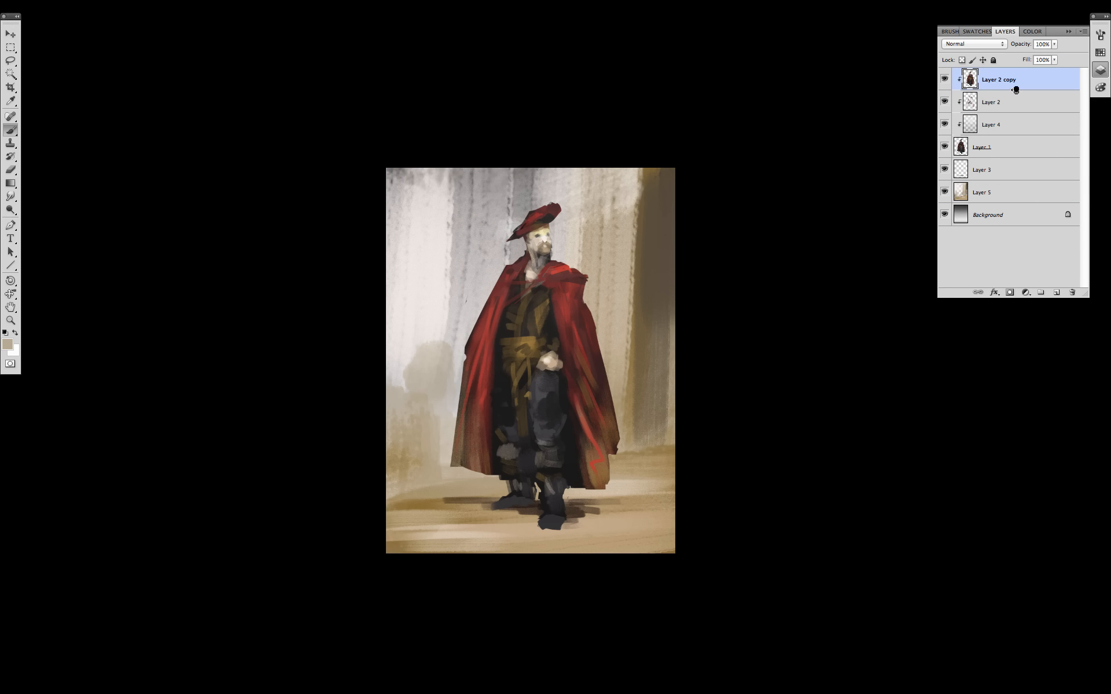
Hide the original figure and shadow layers, stamp the background into a new layer, and place it directly below Layer 2 copy
drag(944, 79, 945, 169)
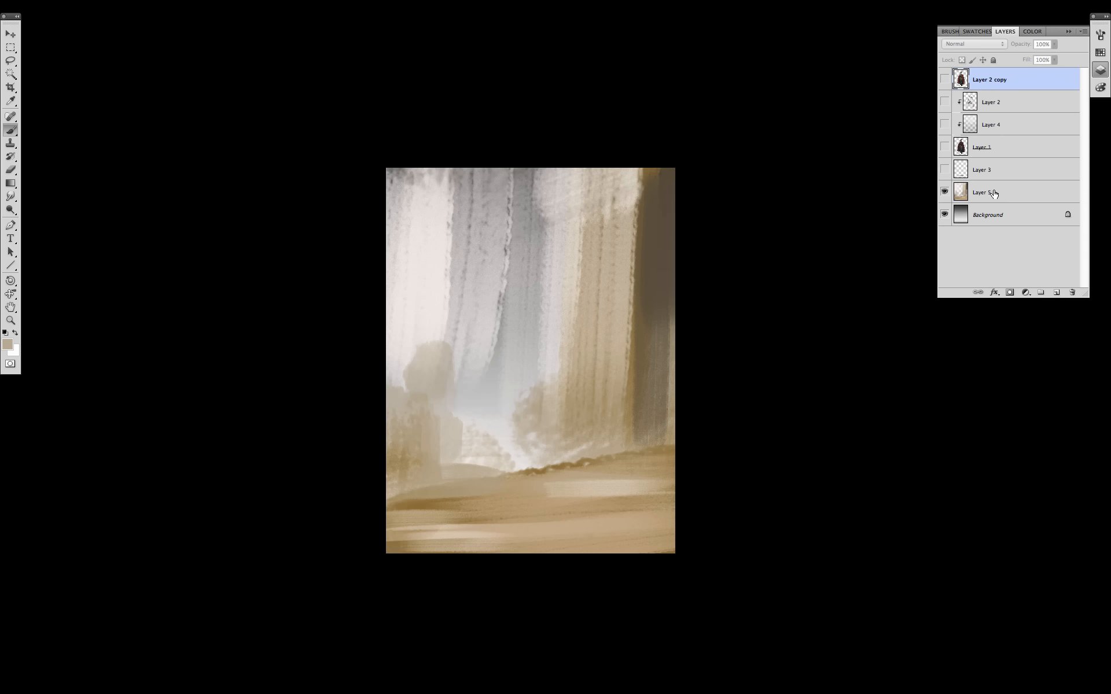
click(944, 79)
click(995, 192)
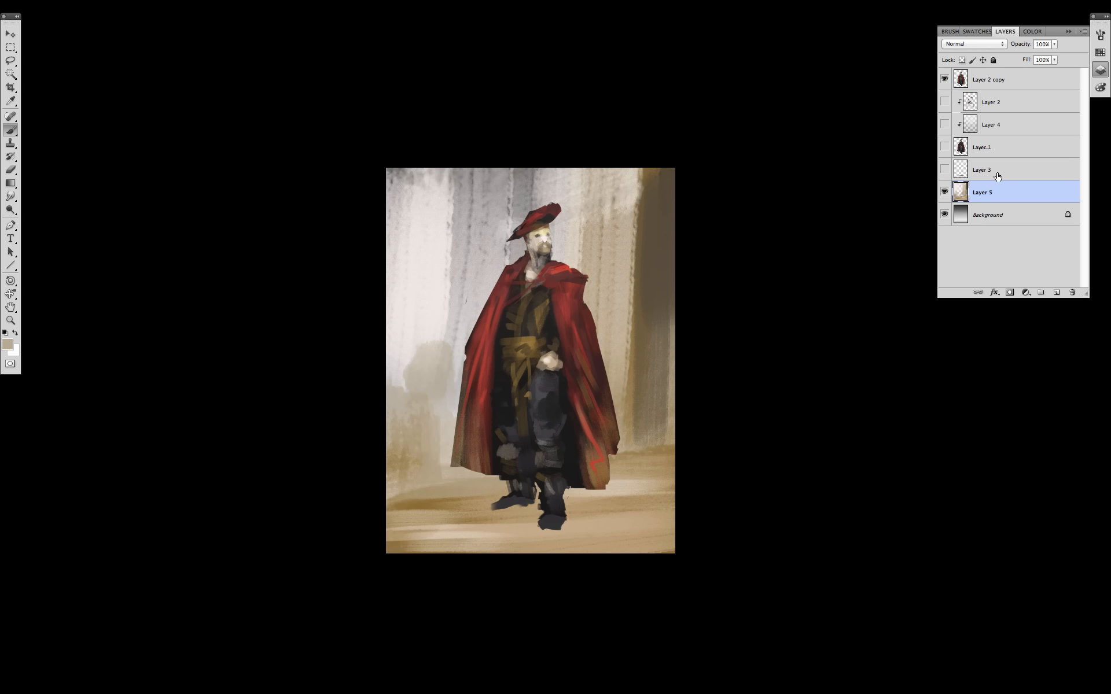
click(948, 79)
key(super+alt+shift+e)
drag(1018, 193, 996, 92)
click(946, 79)
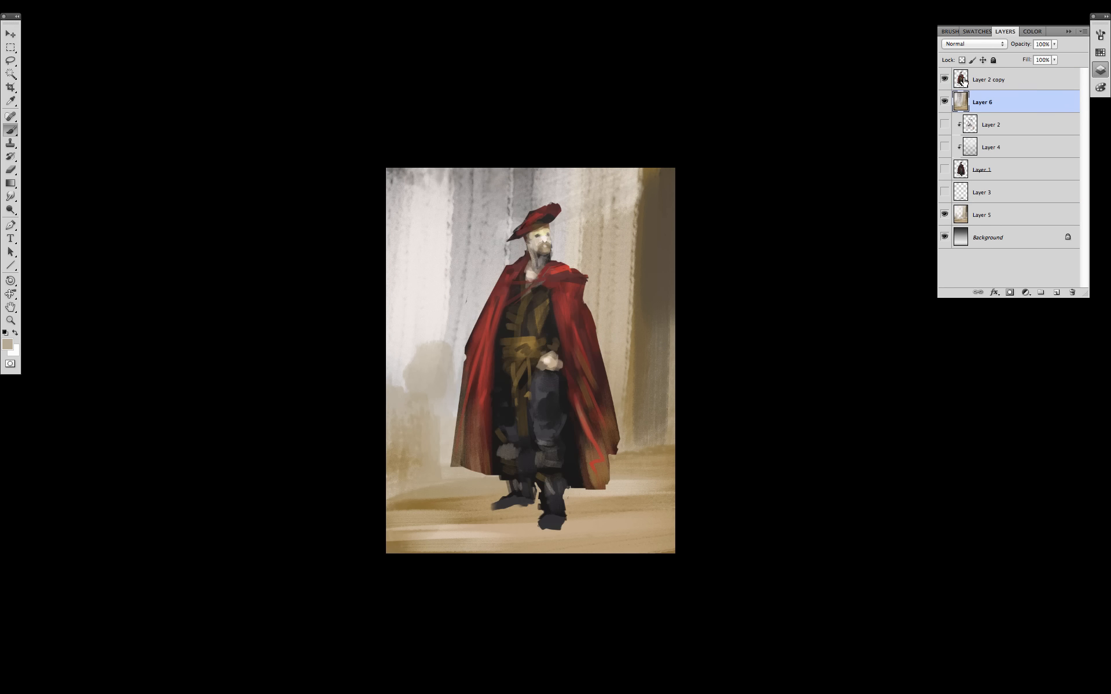
Flip Layer 2 copy and Layer 6 horizontally together
shift+click(1000, 79)
key(super+t)
right_click(581, 397)
click(615, 545)
key(Return)
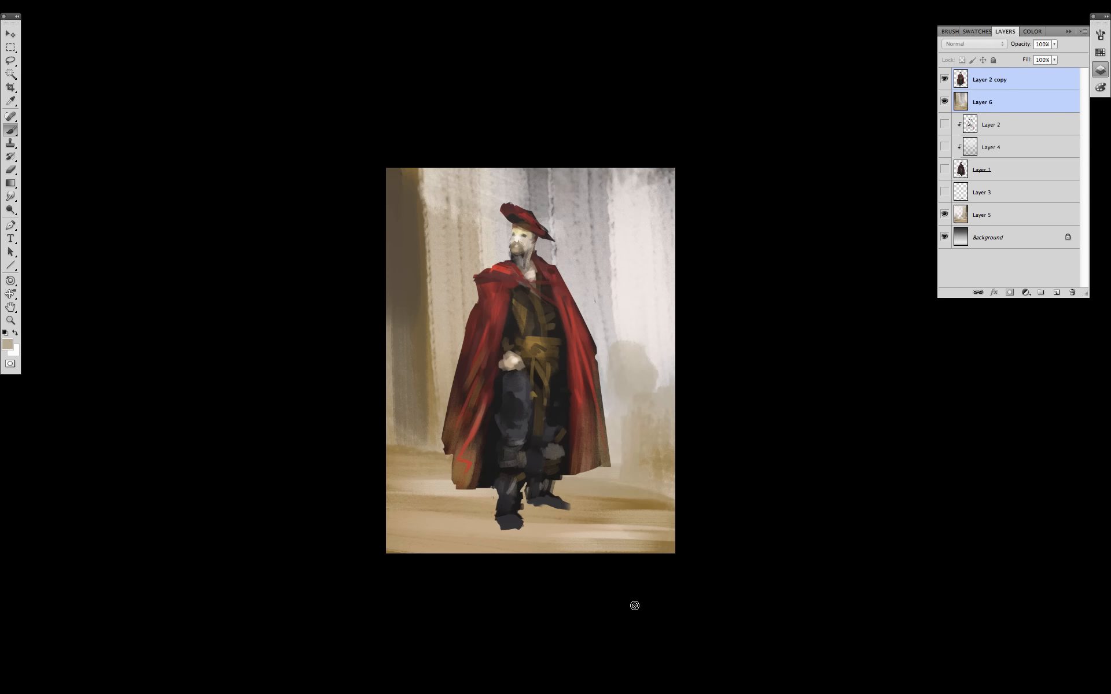
Paint light grey, branch-like strokes over the bright background to the right of the figure on Layer 6
click(1008, 109)
alt+click(611, 268)
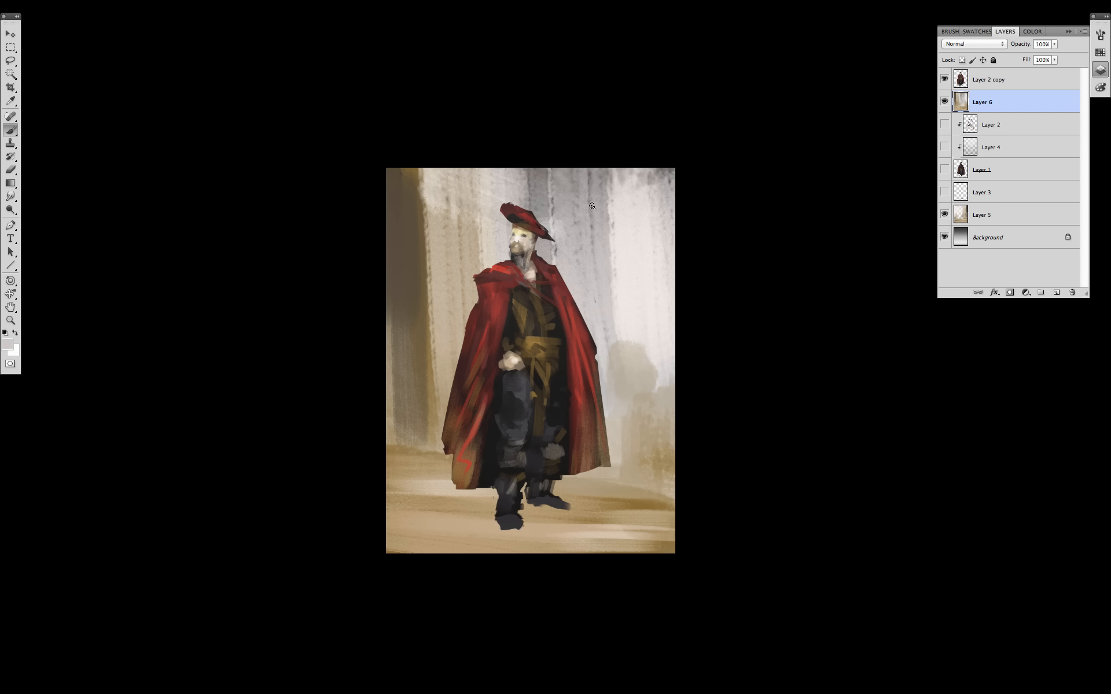
drag(644, 265, 632, 298)
alt+click(631, 243)
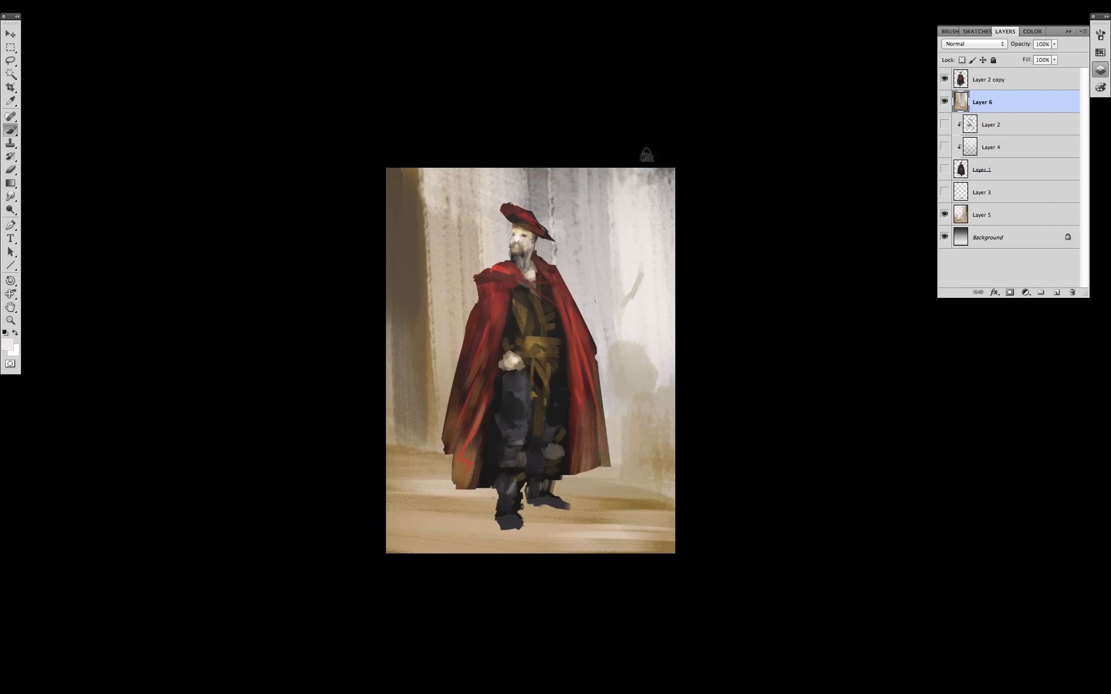
mouse_move(644, 169)
mouse_down()
mouse_move(620, 204)
mouse_move(625, 254)
mouse_move(622, 212)
mouse_move(619, 234)
mouse_up()
key(super+z)
mouse_move(644, 170)
mouse_down()
mouse_move(671, 221)
mouse_move(618, 236)
mouse_up()
alt+click(619, 252)
Paint faint curved strokes across the dark column on the left and the bright wall on the right
alt+click(427, 200)
drag(420, 194, 415, 170)
drag(381, 228, 428, 207)
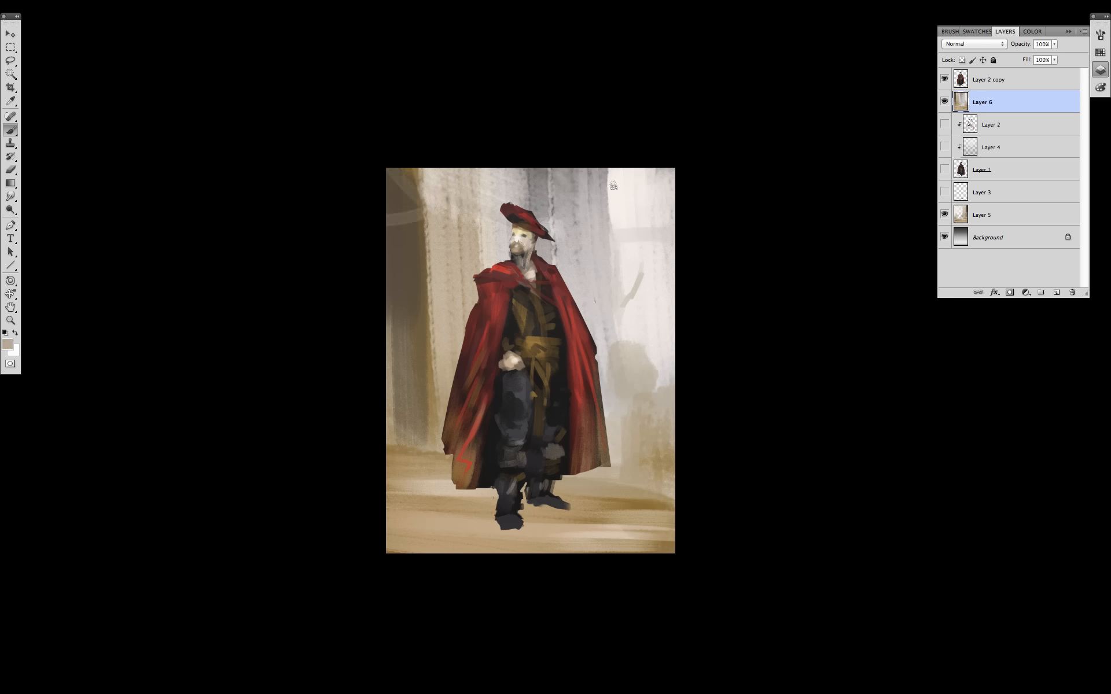
drag(612, 211, 677, 234)
drag(614, 255, 727, 204)
Rework the base of the left column with sampled beige and ochre tones and deepen its shaded side with dark brown
alt+click(473, 484)
mouse_move(419, 423)
mouse_down()
mouse_move(416, 454)
mouse_move(405, 453)
mouse_move(428, 473)
mouse_move(415, 458)
mouse_up()
alt+click(401, 501)
alt+click(401, 418)
alt+click(403, 274)
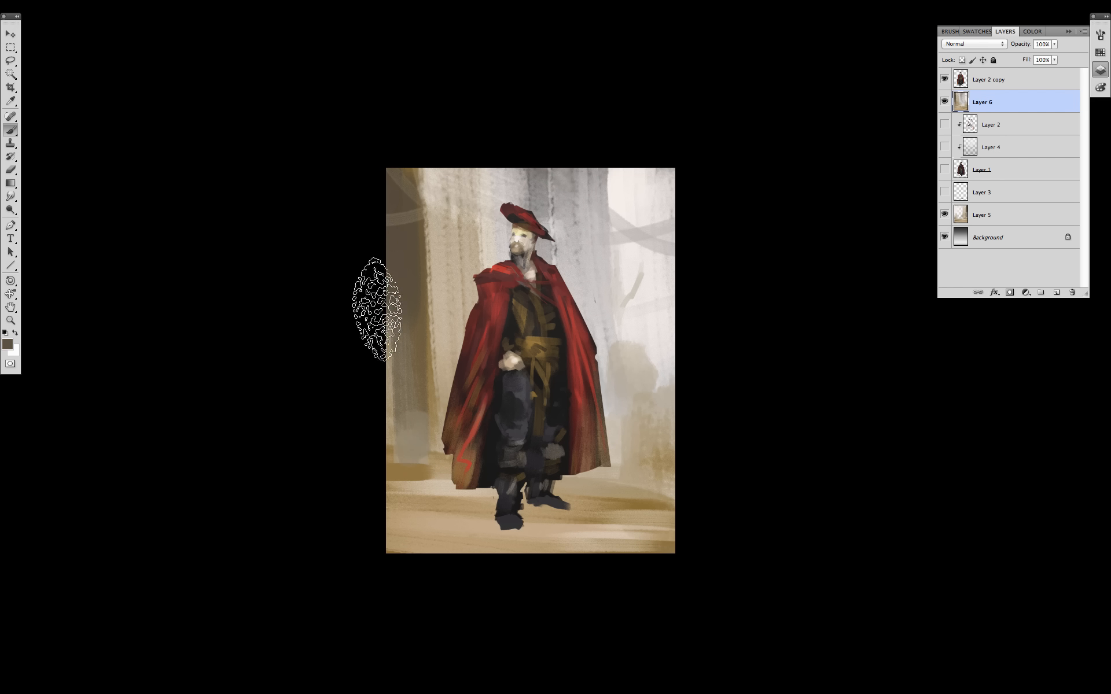
drag(378, 308, 392, 351)
key([)
alt+click(442, 264)
alt+click(642, 418)
Paint small yellow clasps on the cloak's collar and a yellow accent above the belt on Layer 2 copy
click(987, 86)
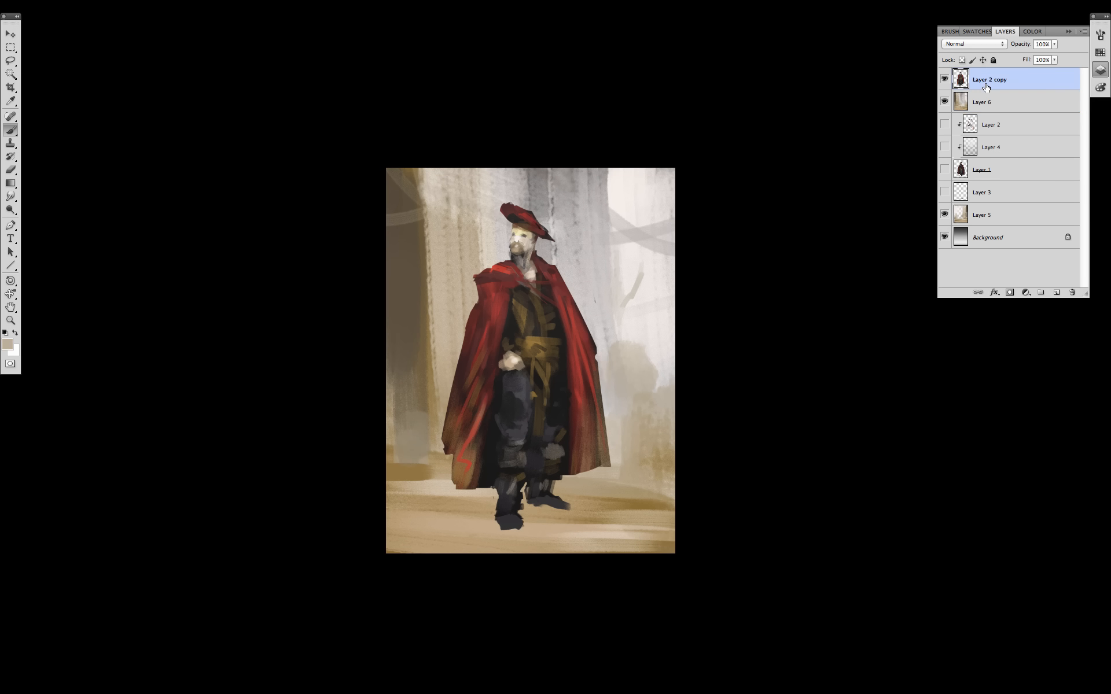
alt+click(516, 264)
alt+click(499, 267)
alt+click(630, 496)
click(1099, 52)
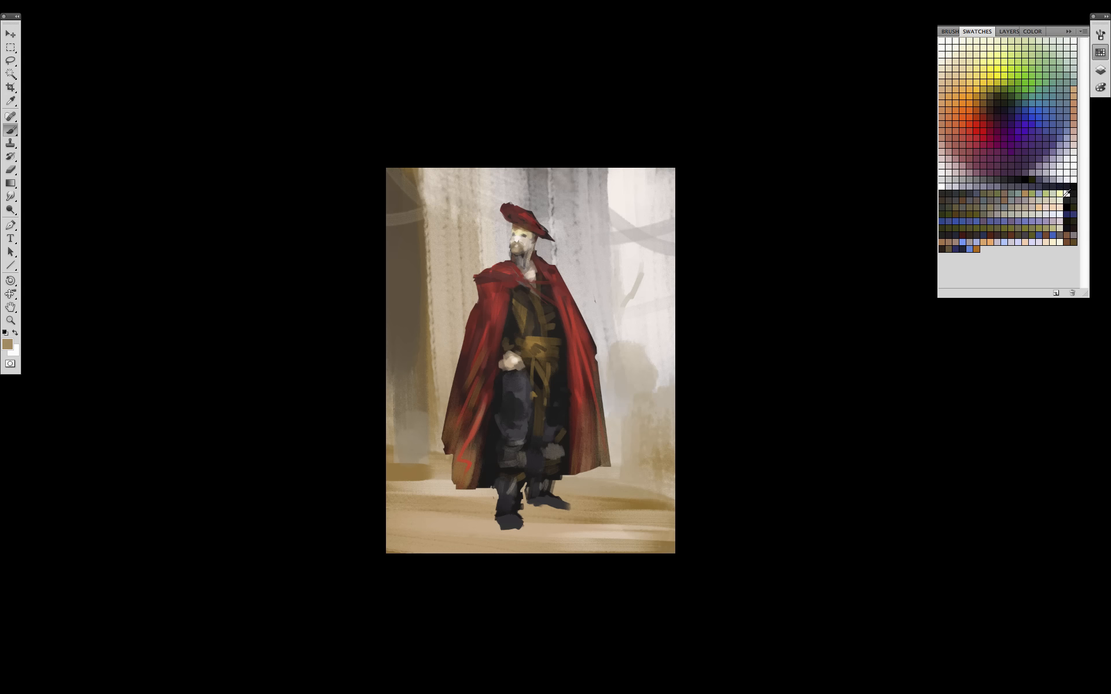
click(997, 87)
click(516, 282)
alt+click(511, 318)
Trim the hat's pointed upper edge with the Eraser and touch up the cloak's collar with sampled reds
key(e)
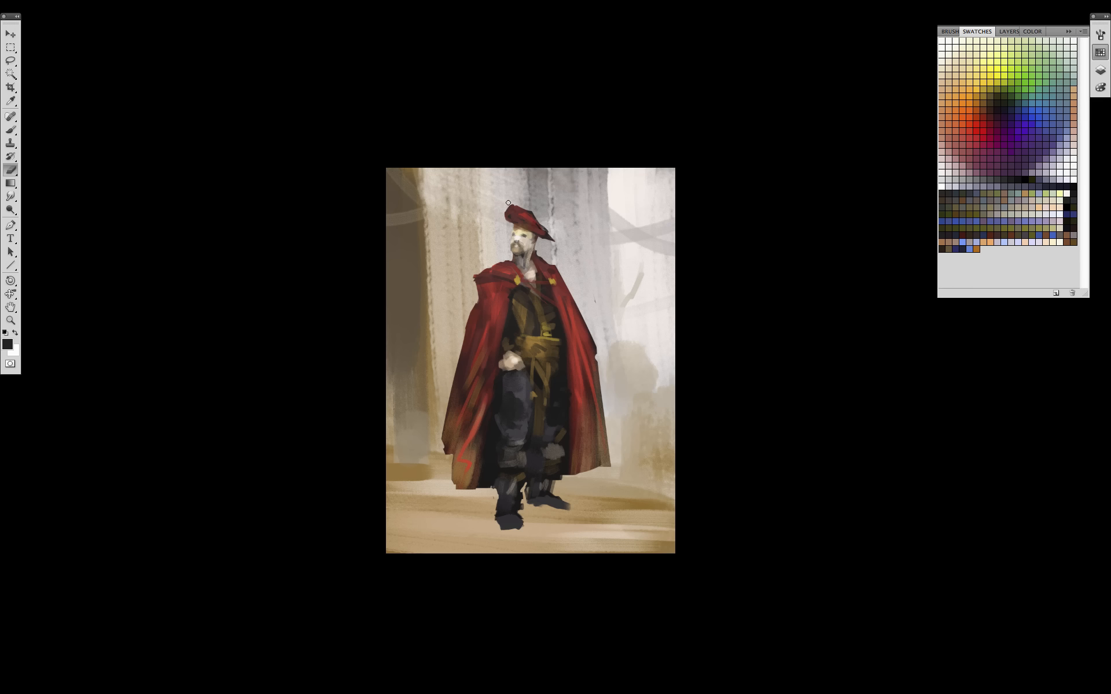
key(b)
alt+click(512, 263)
alt+click(505, 270)
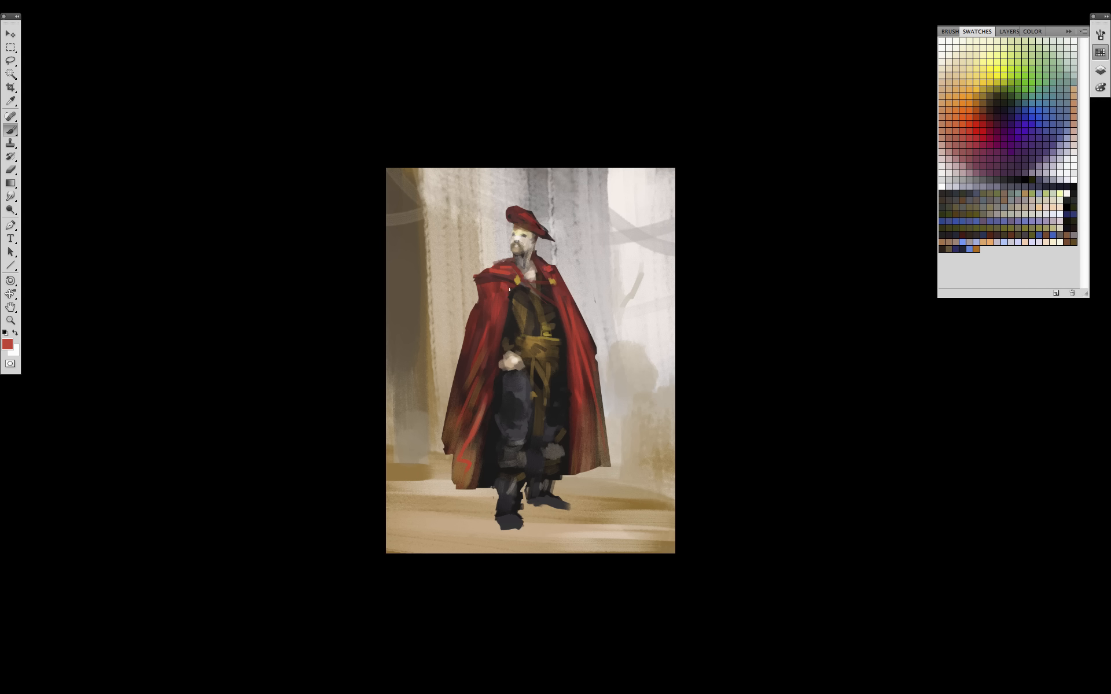
Paint a yellow cord across the chest and purple accents on the tunic, using hue 320, saturation 62 and brightness 77
alt+click(521, 275)
mouse_move(518, 278)
mouse_down()
mouse_move(547, 300)
mouse_move(517, 297)
mouse_up()
alt+click(526, 326)
click(1100, 87)
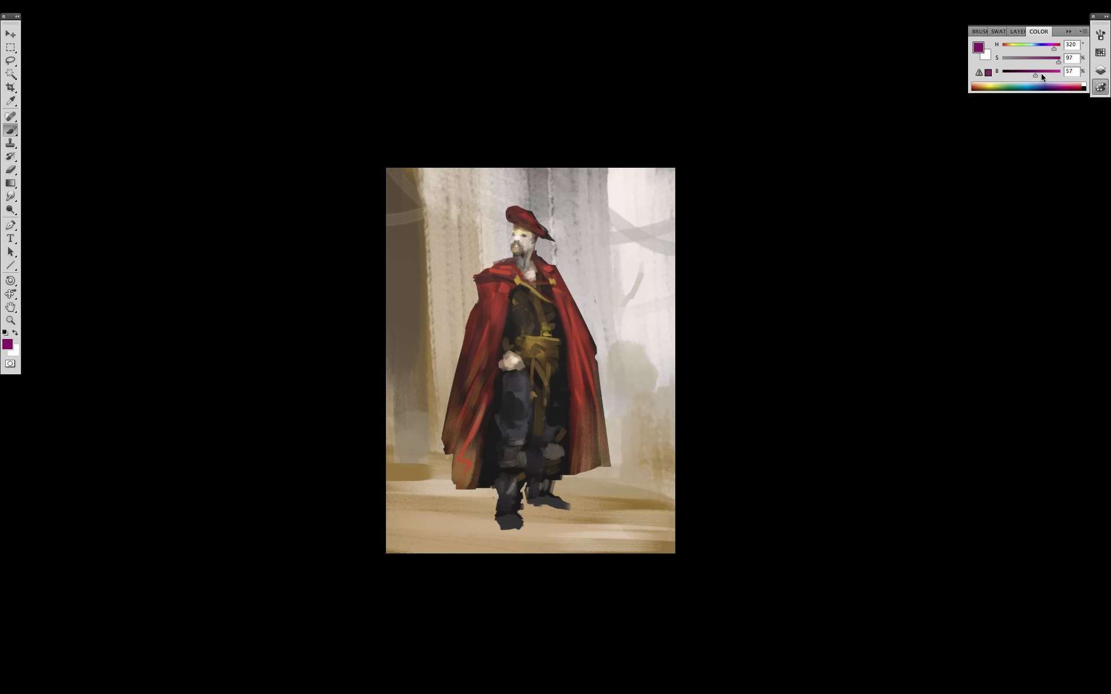
drag(1042, 74, 1047, 74)
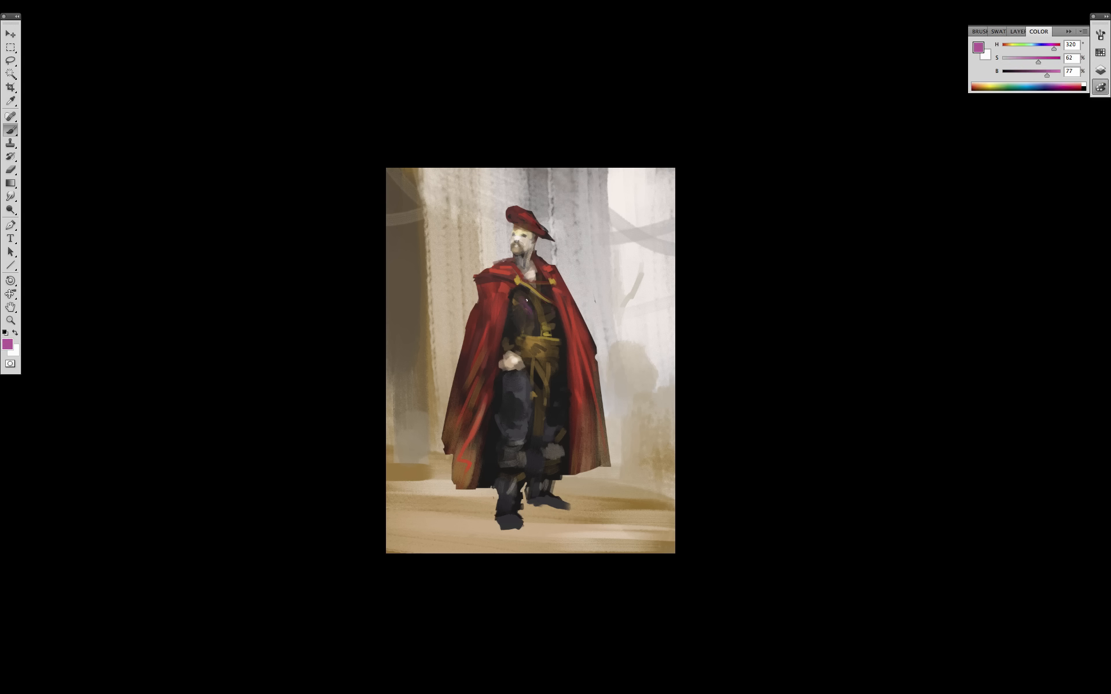
Select the figure's outline from Layer 2 copy, fill it with black on a new layer above Layer 6, and deselect
click(1100, 70)
super+click(960, 81)
click(965, 124)
click(965, 103)
click(1055, 293)
key(d)
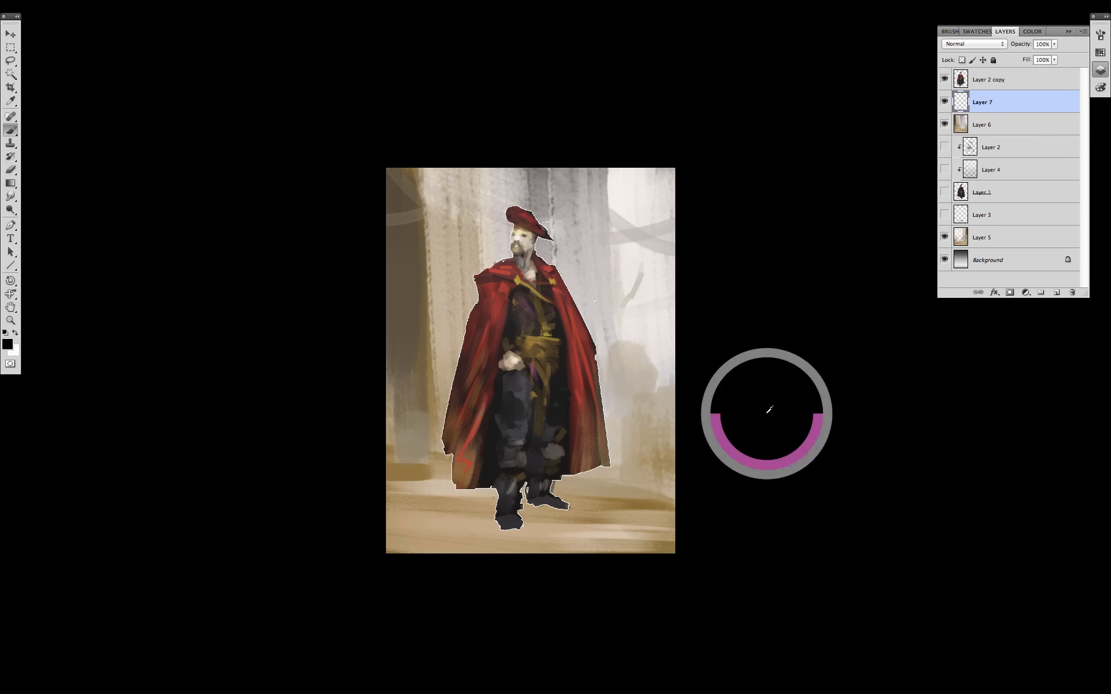
key(shift+BackSpace)
key(Return)
key(m)
click(744, 422)
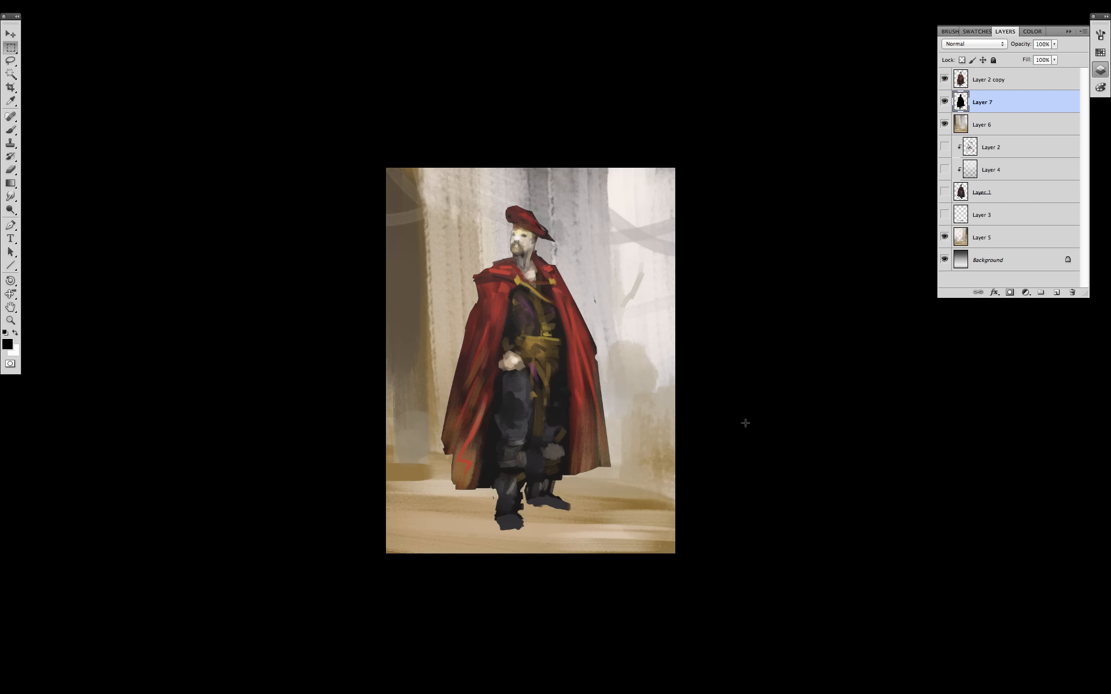
Transform the black silhouette into a flat cast shadow stretching across the ground to the left of the feet
key(super+t)
super+drag(526, 207, 342, 467)
mouse_move(560, 523)
mouse_down()
mouse_move(580, 527)
mouse_move(554, 536)
mouse_up()
key(Return)
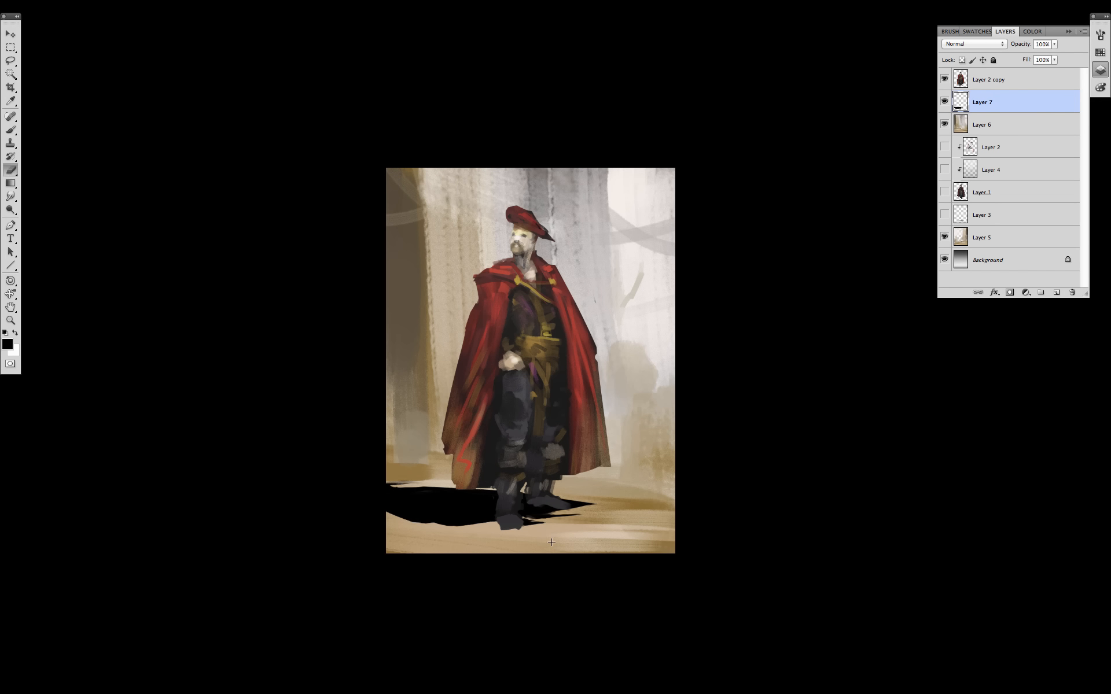
Set the shadow layer's blending mode to Multiply
key(b)
key(bracketleft)
key(bracketleft)
key(bracketleft)
key(bracketleft)
click(974, 44)
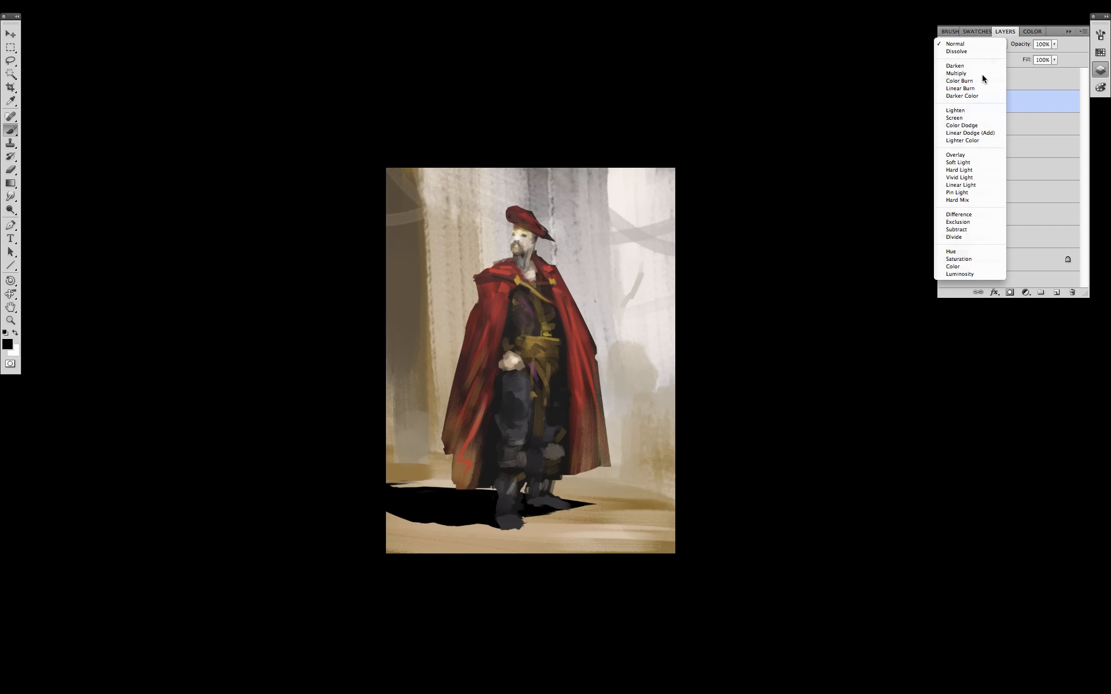
click(960, 155)
key(super+z)
click(974, 44)
click(956, 74)
mouse_move(1055, 44)
mouse_down()
mouse_move(1049, 54)
mouse_move(1073, 53)
mouse_up()
Fade the outer parts of the cast shadow with a soft eraser
key(e)
right_click(594, 388)
double_click(653, 622)
mouse_move(405, 489)
mouse_down()
mouse_move(568, 481)
mouse_move(374, 524)
mouse_move(578, 528)
mouse_up()
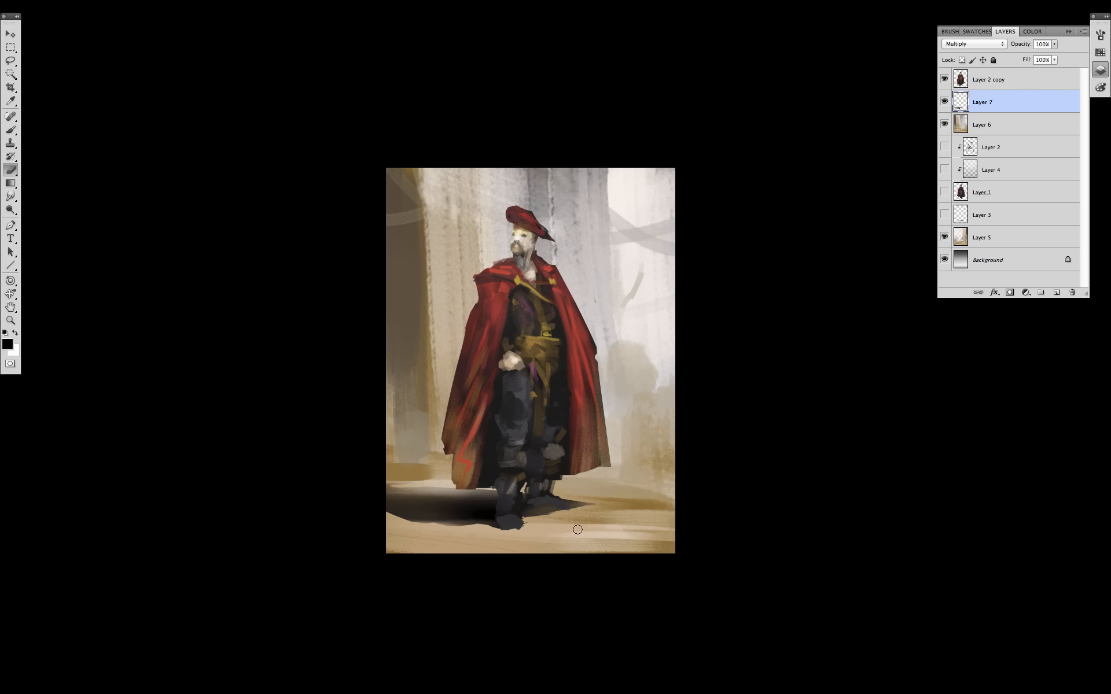
key(])
key(])
key(])
drag(411, 531, 355, 555)
key([)
key([)
Brush extra dark shading onto the ground beneath the boots on the shadow layer
key(b)
alt+click(393, 258)
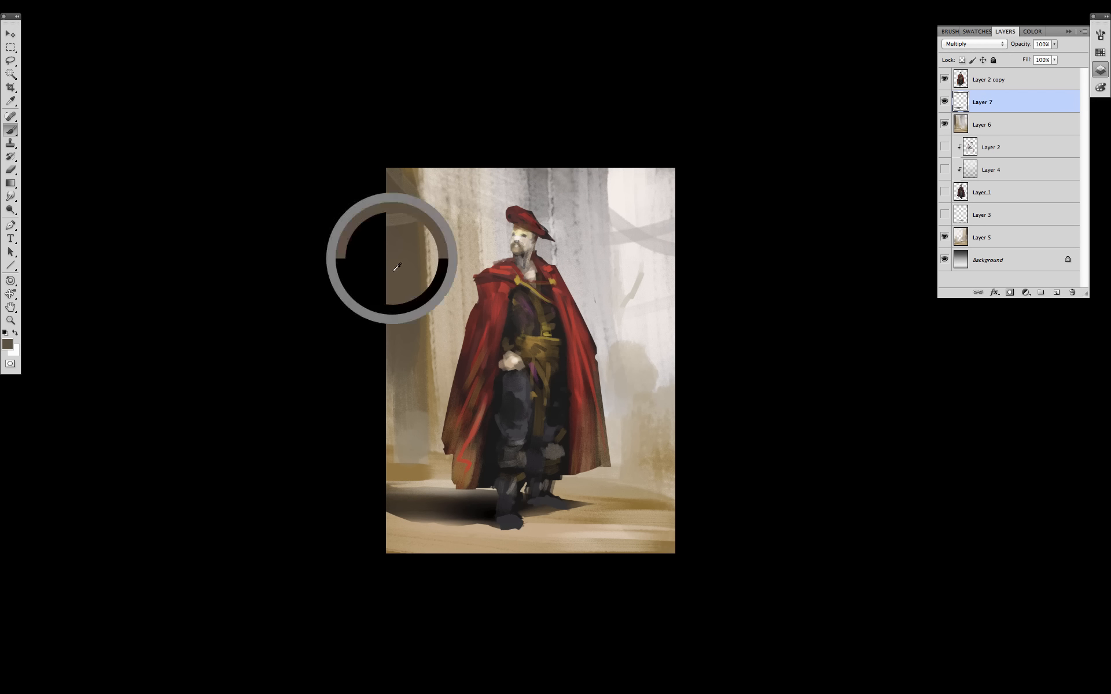
mouse_move(526, 507)
mouse_down()
mouse_move(598, 501)
mouse_move(577, 509)
mouse_up()
alt+click(533, 508)
Add a new Overlay layer above Layer 6 and choose a soft brush preset
click(1007, 79)
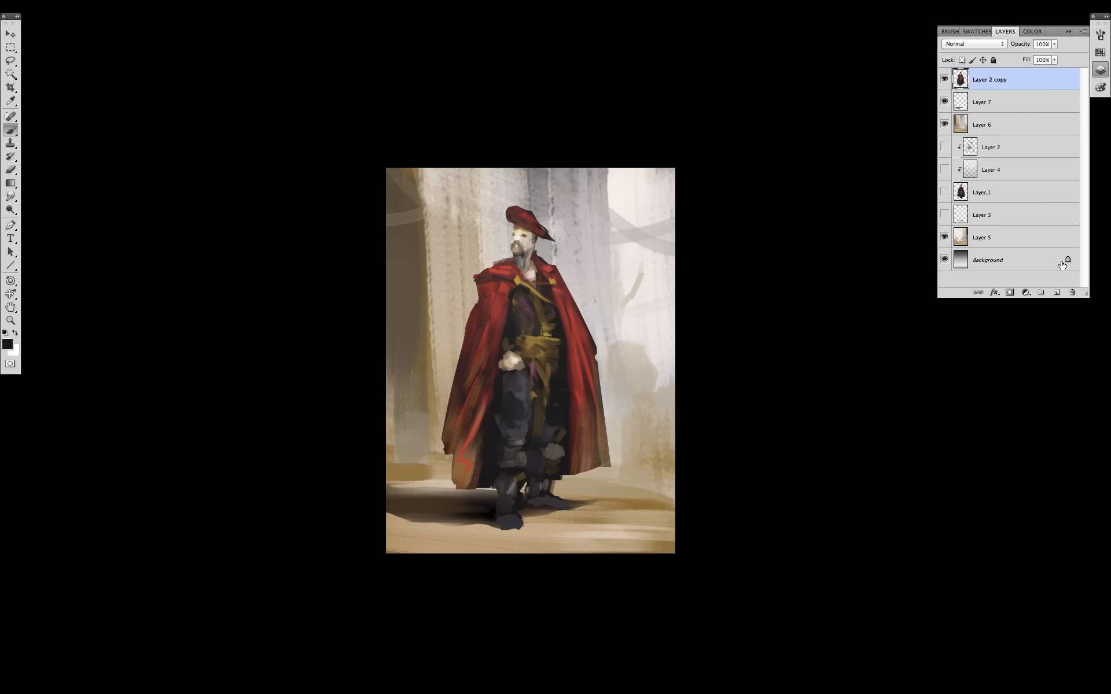
click(1013, 125)
click(1056, 292)
click(974, 44)
click(955, 155)
right_click(566, 328)
double_click(661, 638)
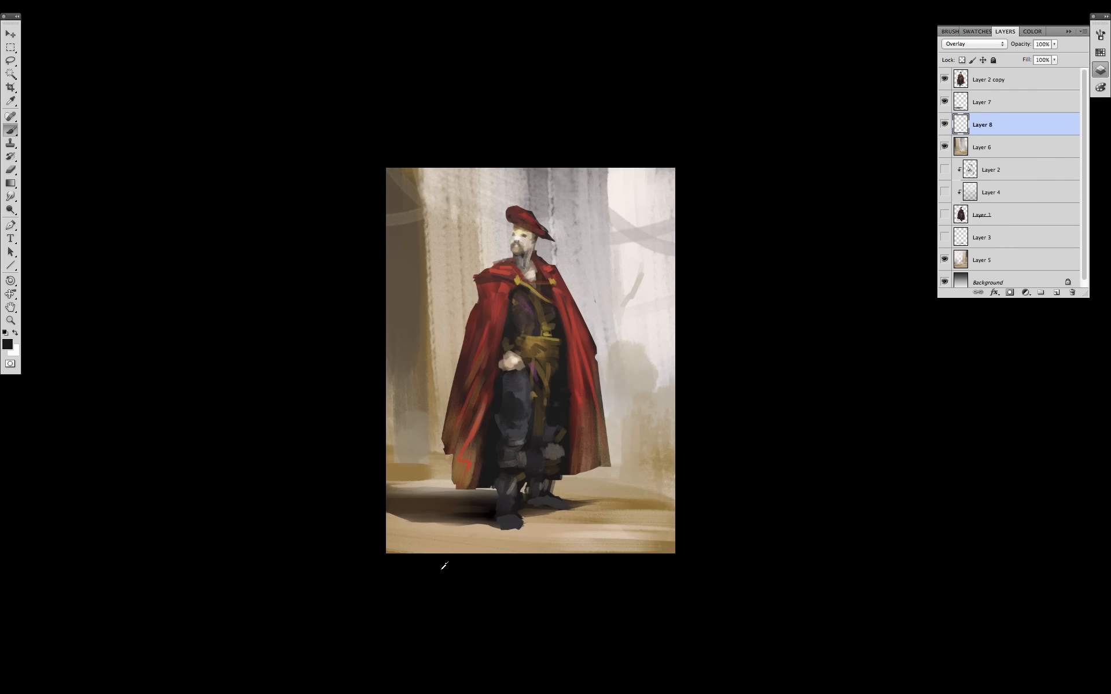
Darken the upper left, upper middle and lower right of the background with soft dark brown strokes
alt+click(440, 509)
drag(397, 208, 401, 228)
mouse_move(552, 173)
mouse_down()
mouse_move(531, 154)
mouse_move(539, 246)
mouse_up()
mouse_move(628, 480)
mouse_down()
mouse_move(671, 454)
mouse_move(330, 633)
mouse_up()
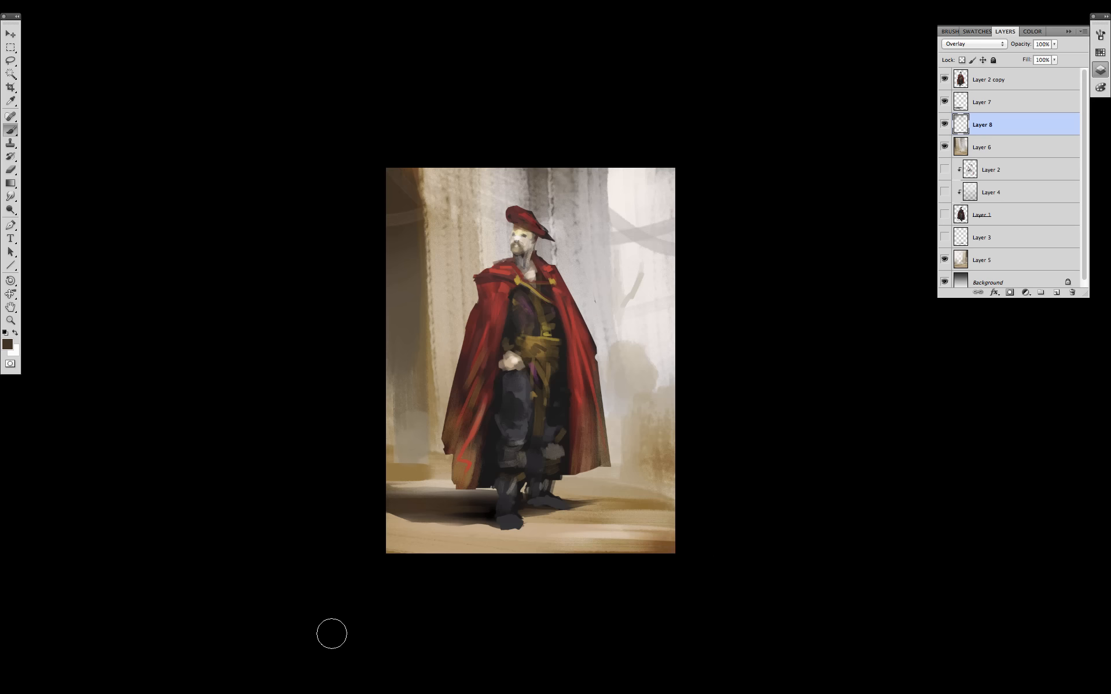
Try tinting the ground bright yellow on the Overlay layer
click(1100, 52)
click(1003, 62)
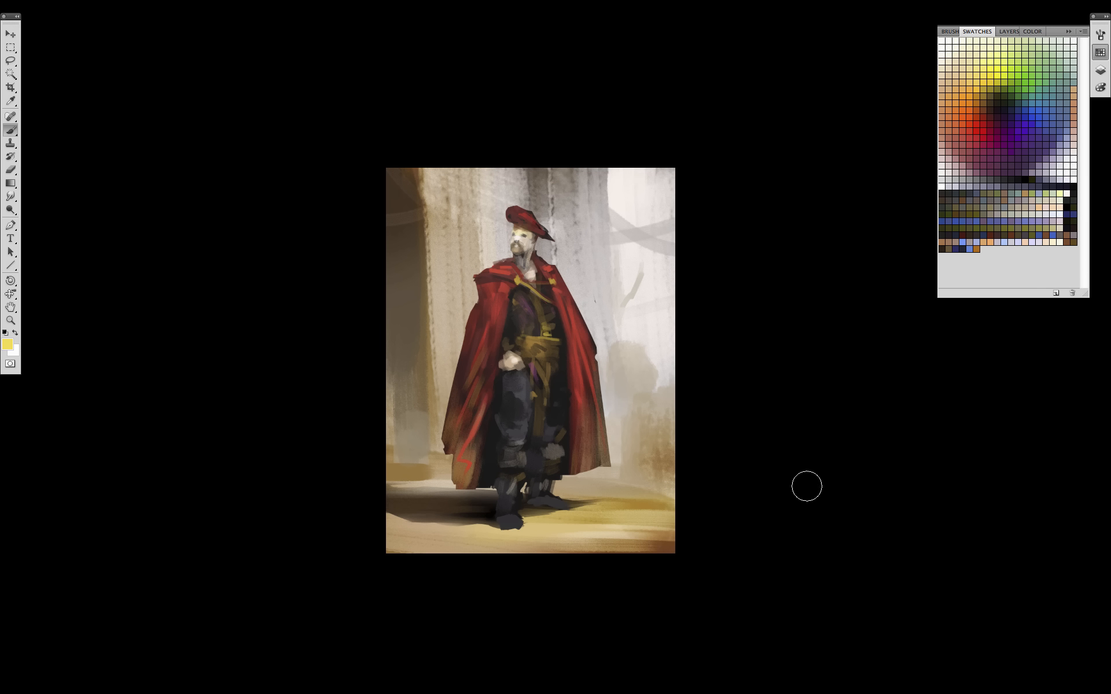
click(1099, 70)
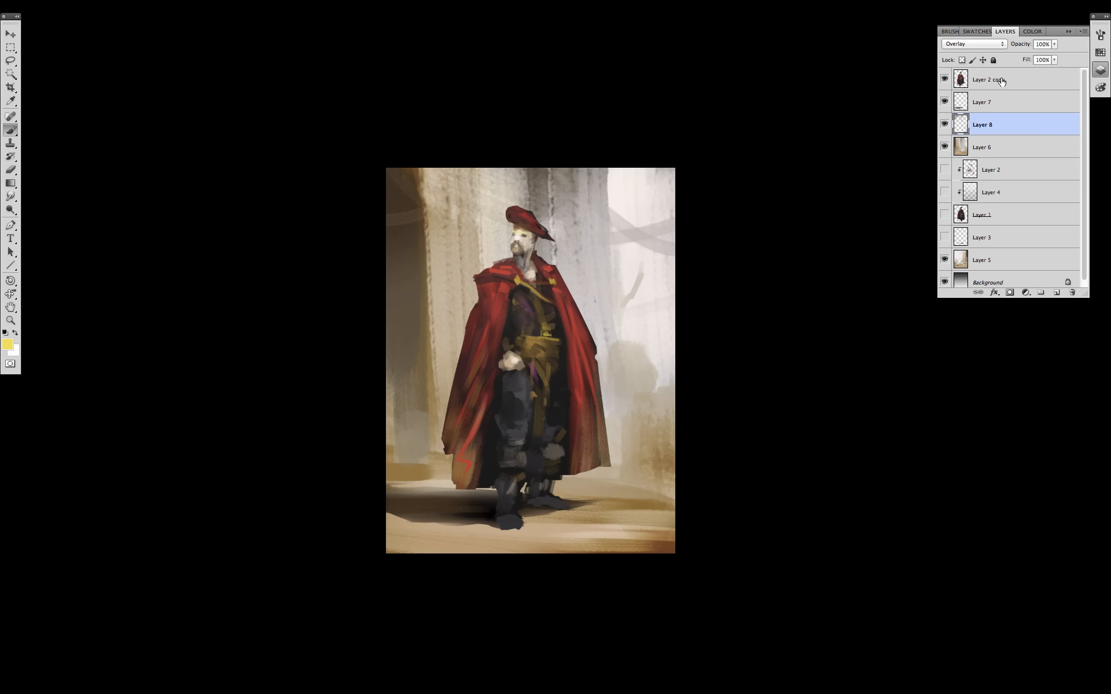
Add a new layer clipped to Layer 2 copy and softly shade the face and cloak with dark tones
click(1001, 79)
key(alt+shift+super+n)
alt+click(1002, 90)
alt+click(513, 246)
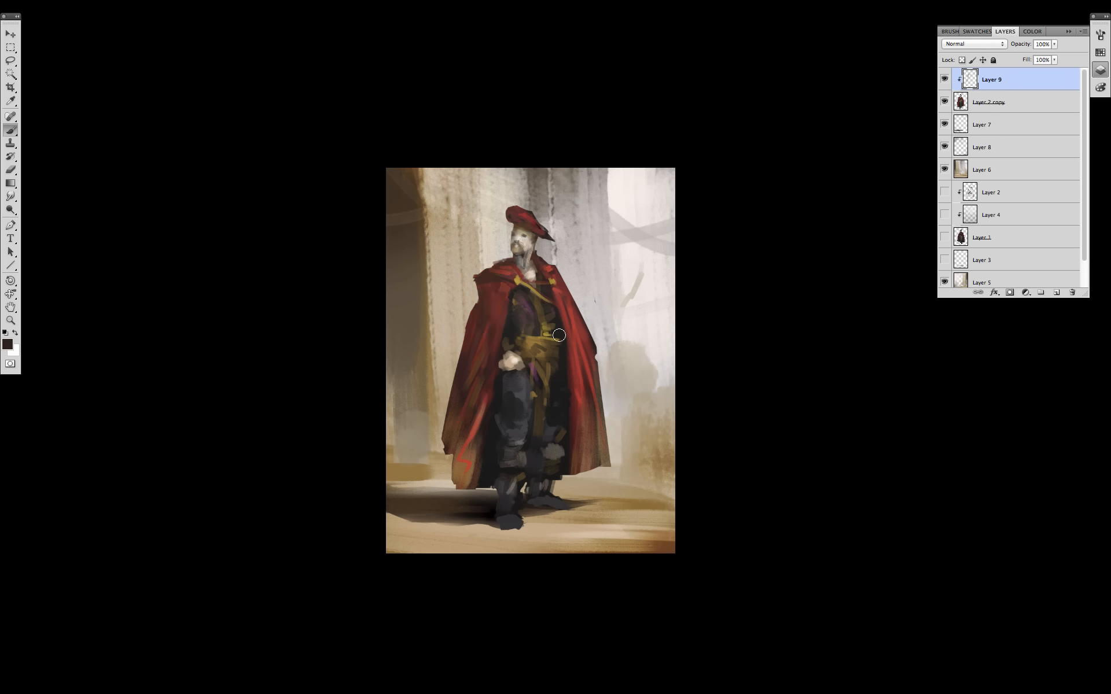
drag(458, 444, 457, 483)
Add another clipped layer above the shading layer and set its blending mode to Overlay
click(1056, 292)
alt+click(1001, 90)
click(974, 44)
click(973, 154)
click(977, 31)
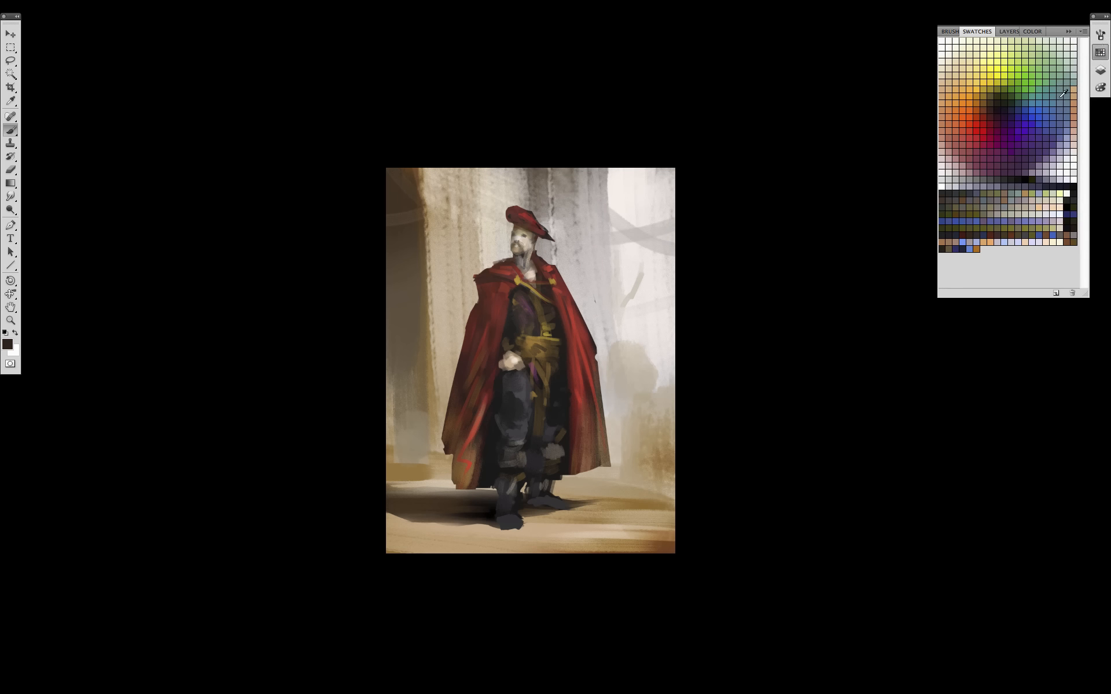
Brush warm peach highlights onto the hat, collar, shoulders and upper cloak
click(1040, 206)
drag(541, 219, 529, 215)
key(bracketleft)
key(bracketleft)
key(bracketleft)
drag(552, 267, 546, 265)
drag(512, 272, 577, 315)
drag(509, 286, 501, 298)
key(bracketright)
key(bracketright)
key(bracketright)
drag(562, 289, 575, 313)
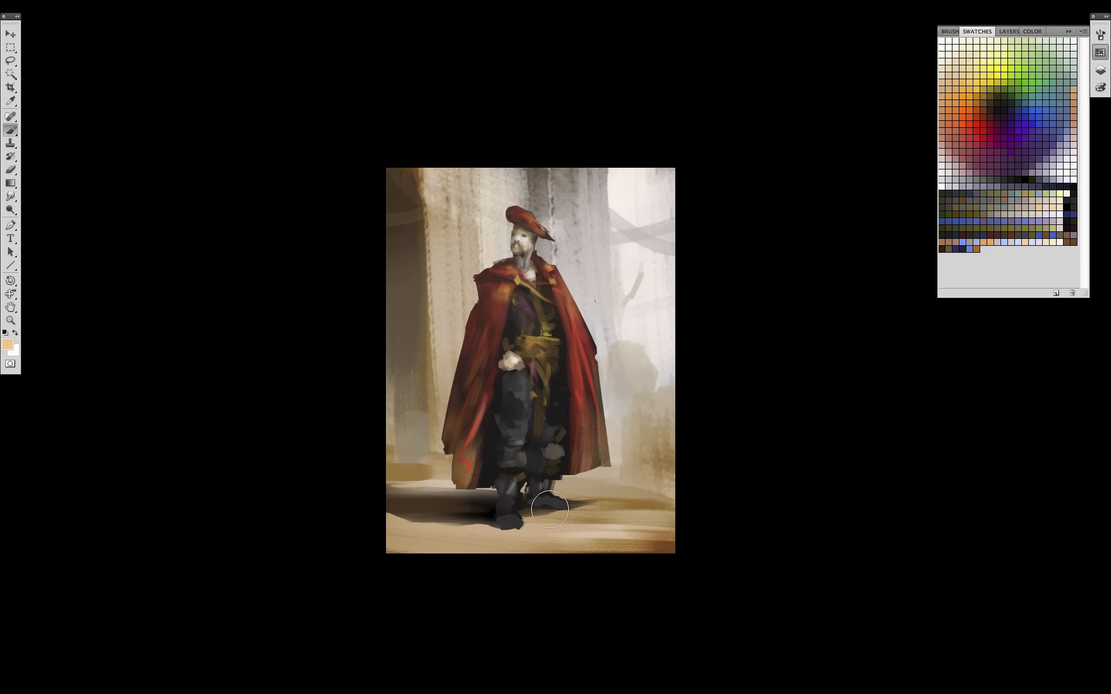
Add a new clipped layer on top and set up the Smudge tool with a different brush preset
click(1100, 69)
scroll(1006, 93, up, 1)
alt+click(1005, 91)
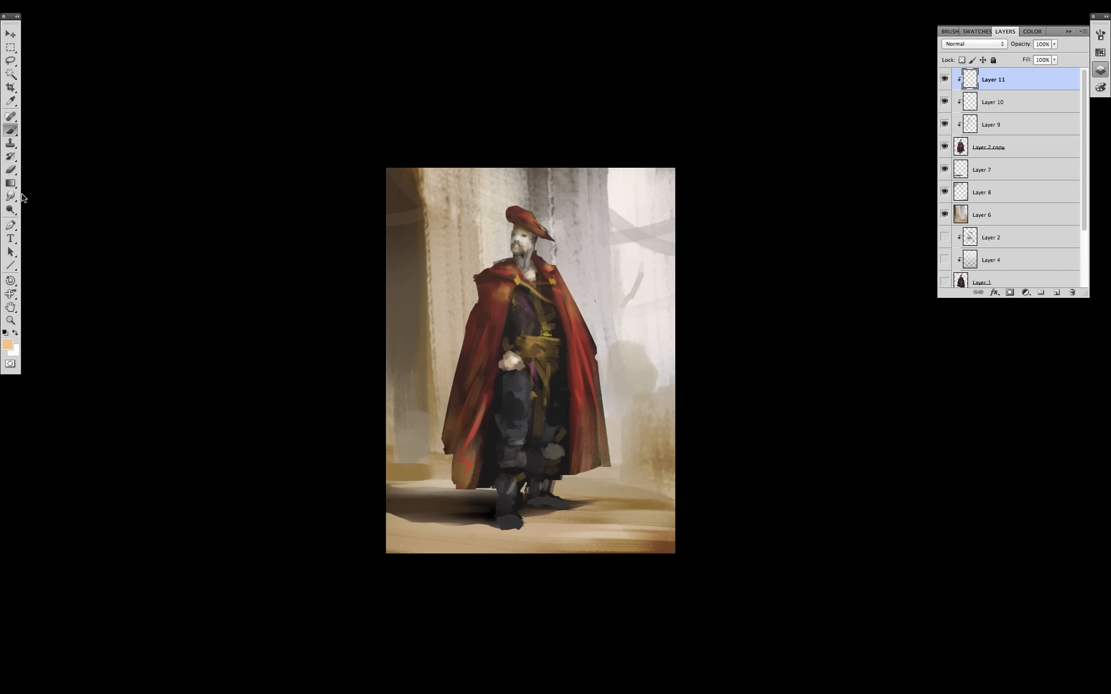
key(r)
right_click(582, 322)
scroll(647, 491, down, 5)
double_click(647, 491)
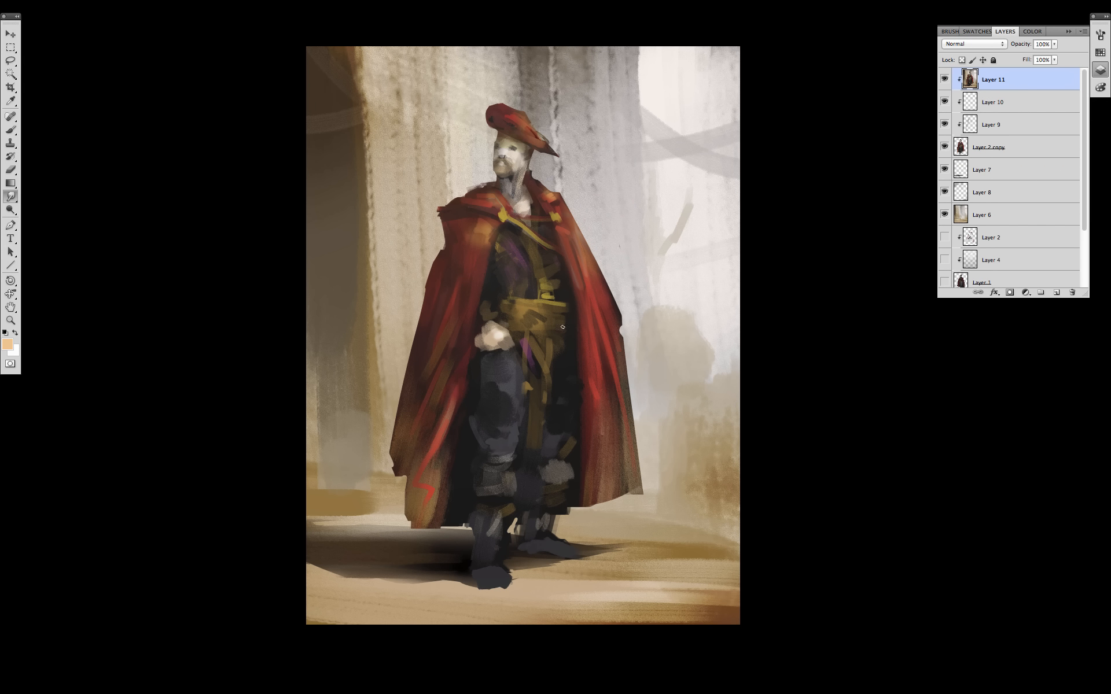
Set Layer 11's opacity to 79% with the Smudge tool active
key(b)
click(17, 198)
key(7)
key(9)
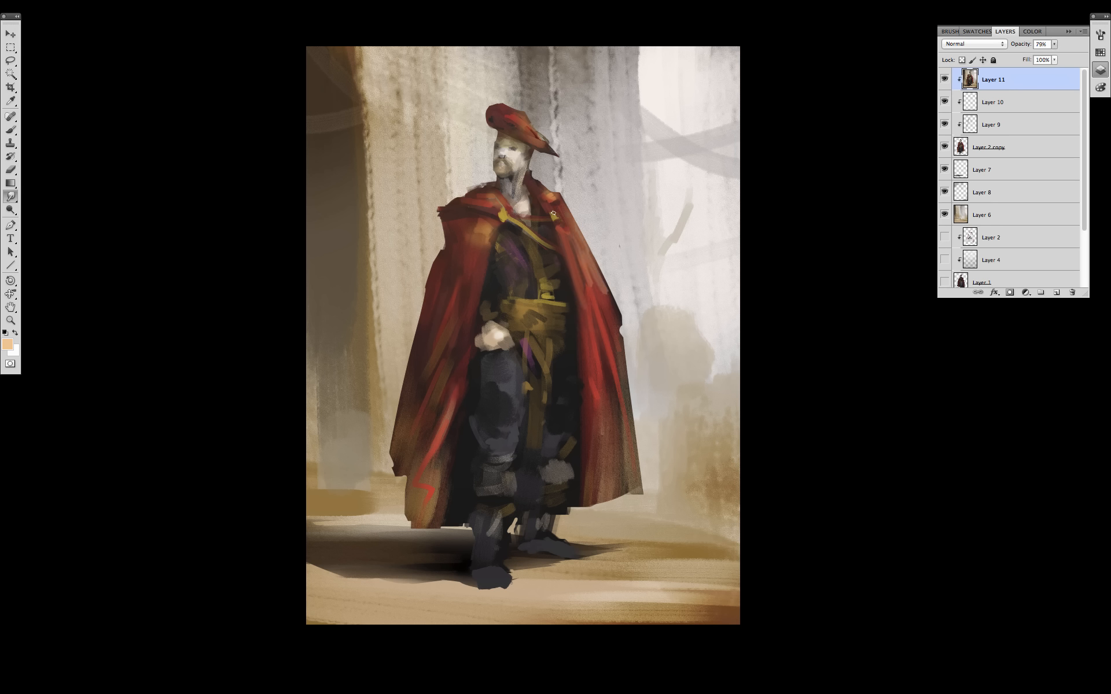
Smudge the red strokes along the cloak's folds on both sides to blend them
mouse_move(579, 296)
mouse_down()
mouse_move(599, 400)
mouse_move(605, 346)
mouse_move(593, 466)
mouse_up()
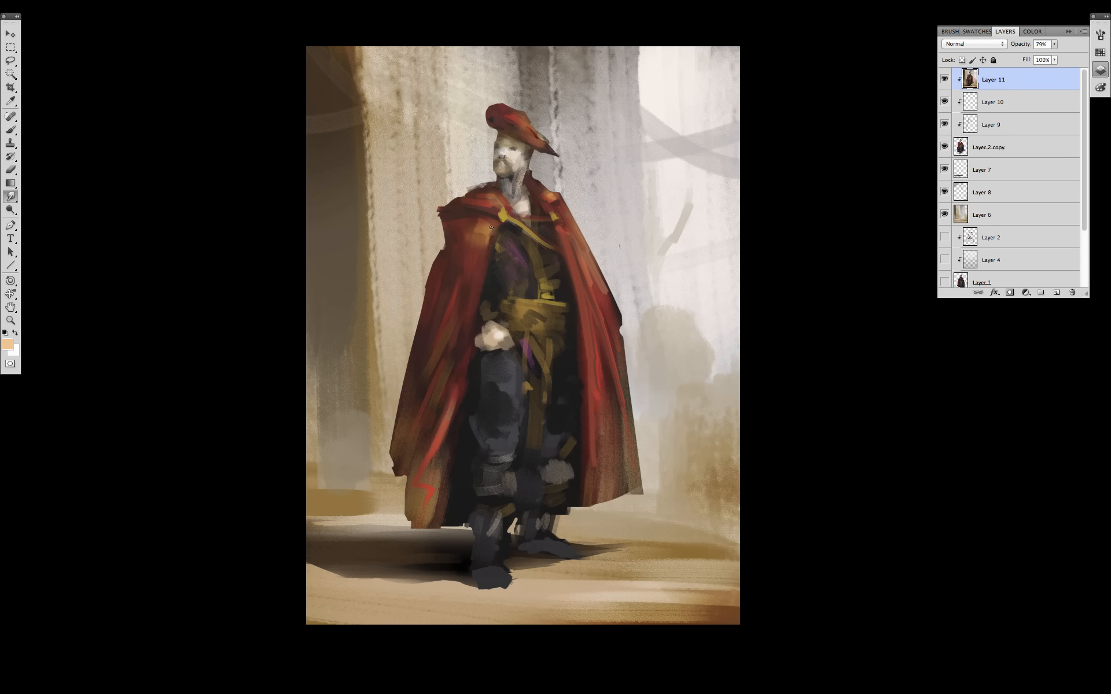
drag(492, 235, 476, 304)
drag(464, 364, 456, 402)
drag(581, 342, 594, 489)
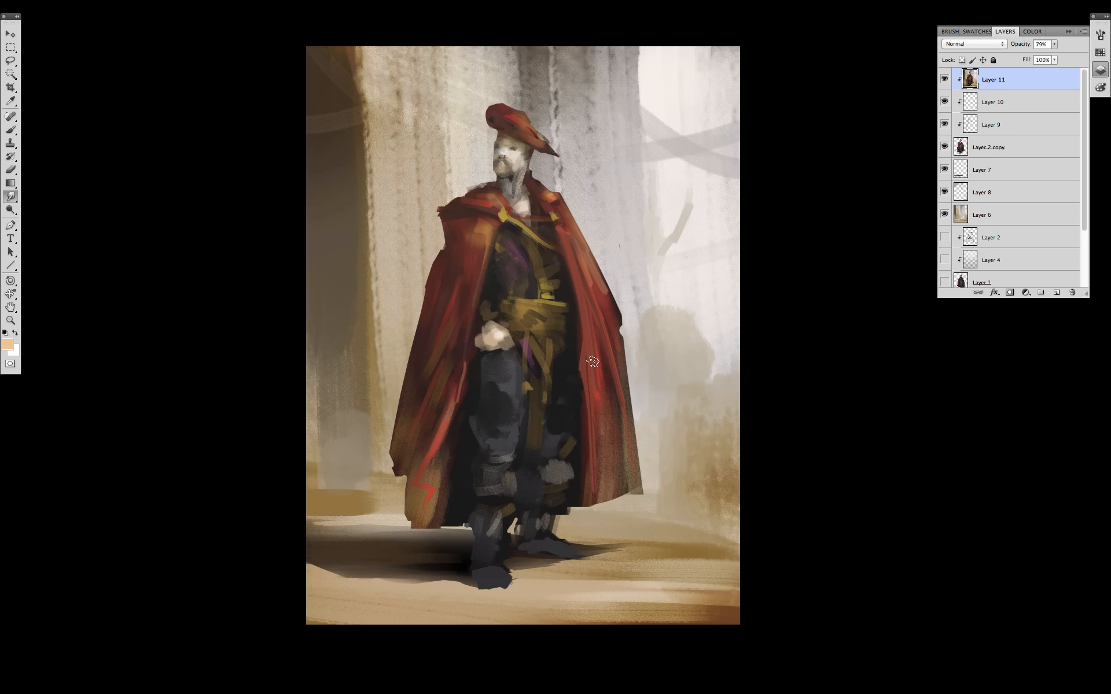
mouse_move(592, 362)
mouse_down()
mouse_move(614, 399)
mouse_move(599, 461)
mouse_up()
mouse_move(602, 350)
mouse_down()
mouse_move(615, 400)
mouse_move(613, 479)
mouse_up()
Smudge the trousers, belt sash and hand to blend their strokes and refine the shapes
mouse_move(491, 386)
mouse_down()
mouse_move(504, 376)
mouse_move(499, 431)
mouse_move(578, 417)
mouse_up()
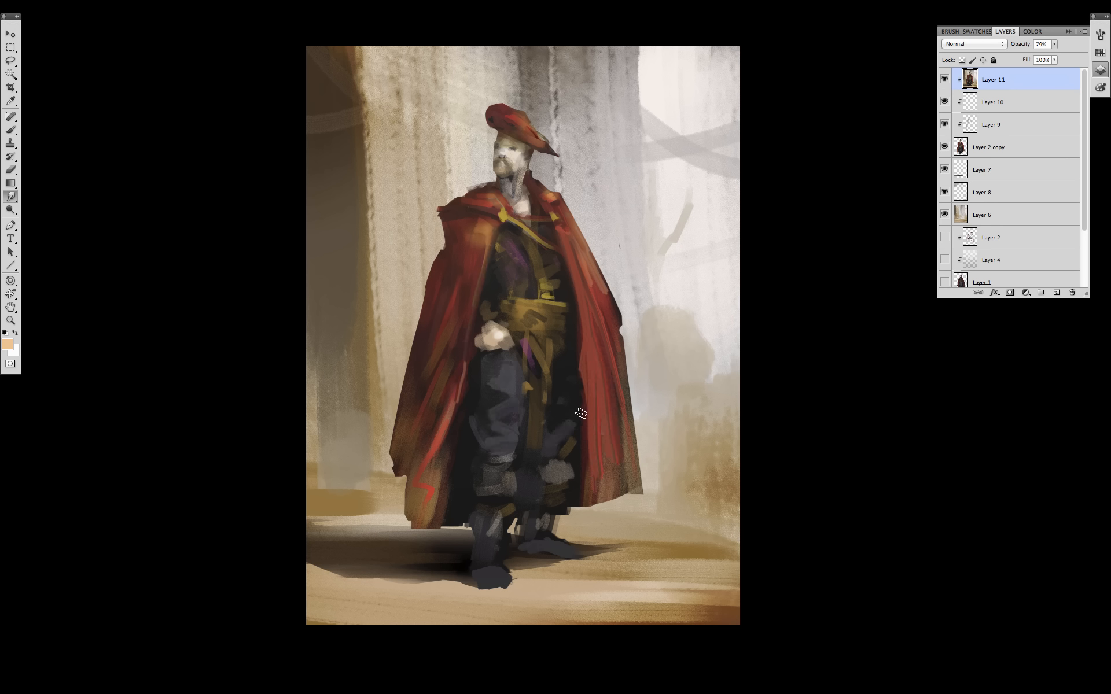
drag(521, 329, 556, 337)
mouse_move(514, 315)
mouse_down()
mouse_move(547, 321)
mouse_move(530, 299)
mouse_move(478, 364)
mouse_up()
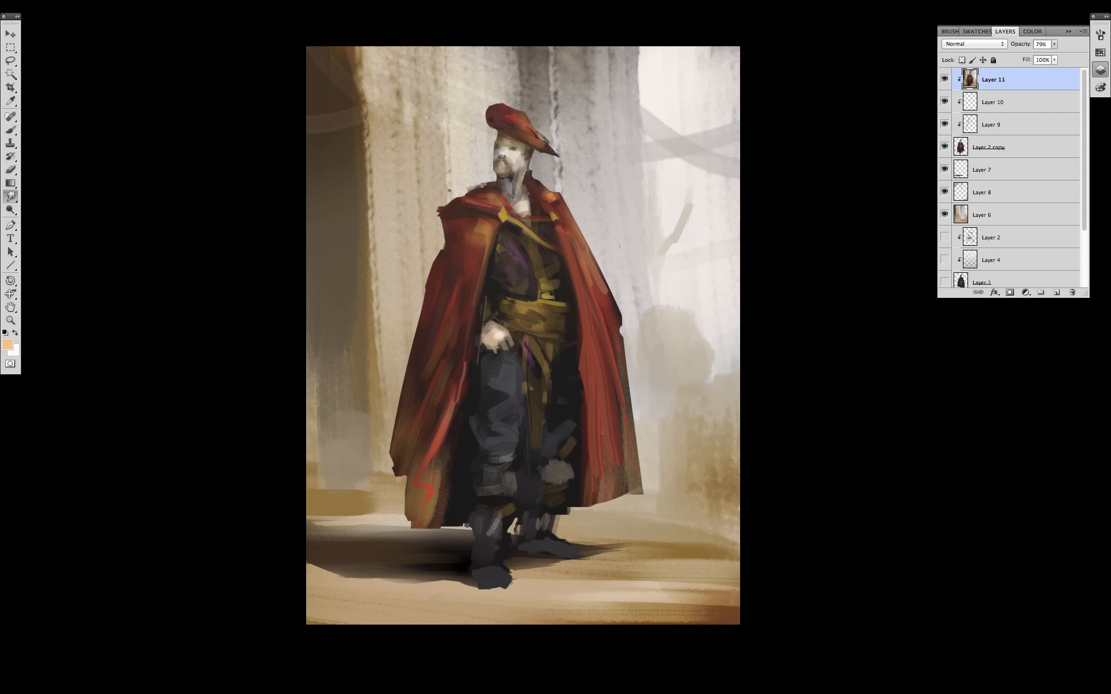
Choose a different Brush preset and touch up the hat brim and face with colours sampled from the painting
key(b)
right_click(578, 331)
mouse_move(933, 501)
mouse_down()
mouse_move(939, 439)
mouse_move(936, 503)
mouse_move(936, 457)
mouse_up()
double_click(664, 434)
alt+click(496, 123)
alt+click(498, 127)
alt+click(497, 169)
alt+click(503, 155)
alt+click(561, 133)
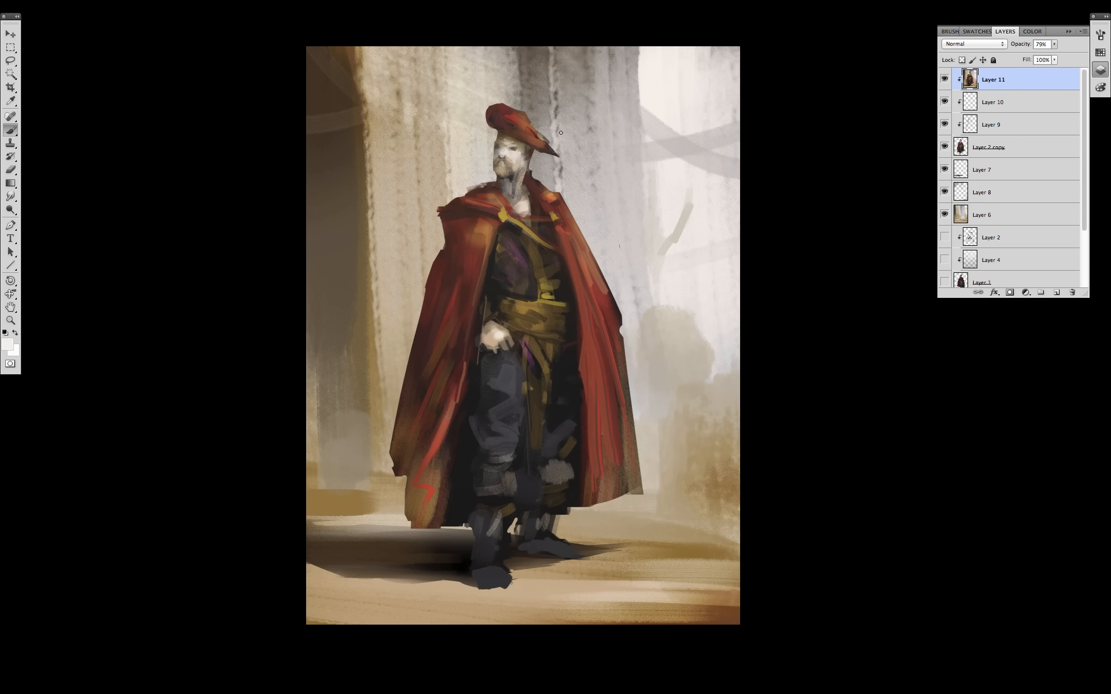
Paint the side of the head, beard and neck with sampled skin and shadow tones
alt+click(510, 156)
alt+click(519, 151)
alt+click(528, 140)
alt+click(521, 188)
alt+click(518, 199)
alt+click(507, 183)
Add a new layer clipped to the figure and paint red tones over the collar and the adjoining cloak edge
key(ctrl+alt+shift+n)
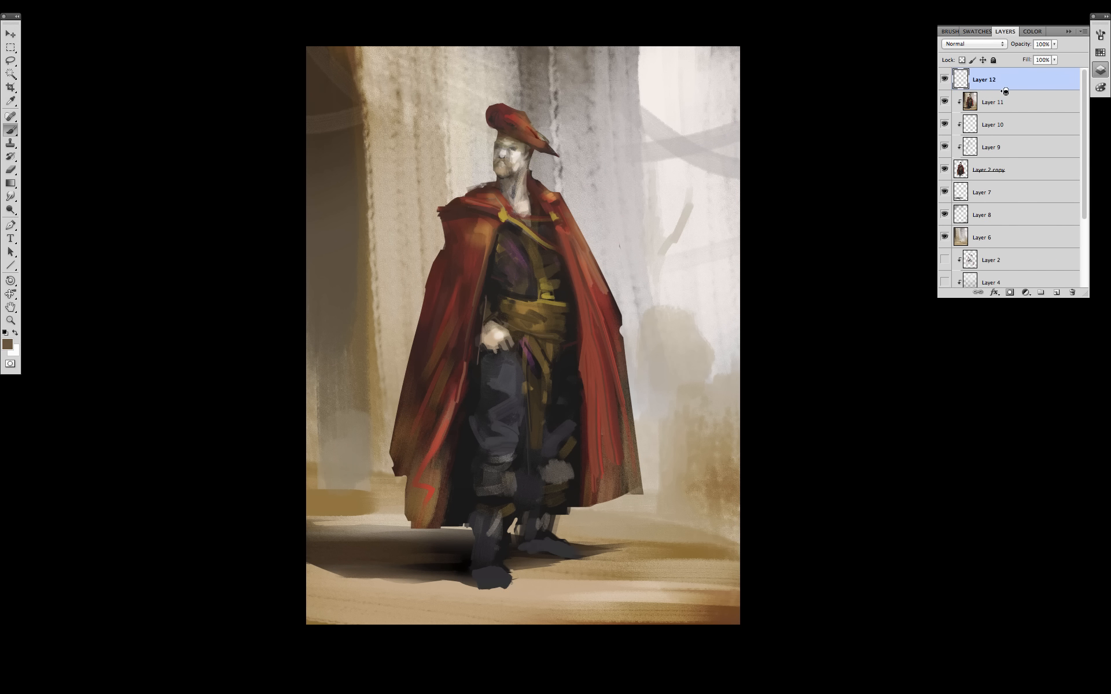
alt+click(528, 199)
alt+click(528, 186)
drag(539, 184, 564, 243)
alt+click(548, 201)
alt+click(547, 203)
alt+click(578, 260)
alt+click(580, 265)
drag(573, 308, 583, 383)
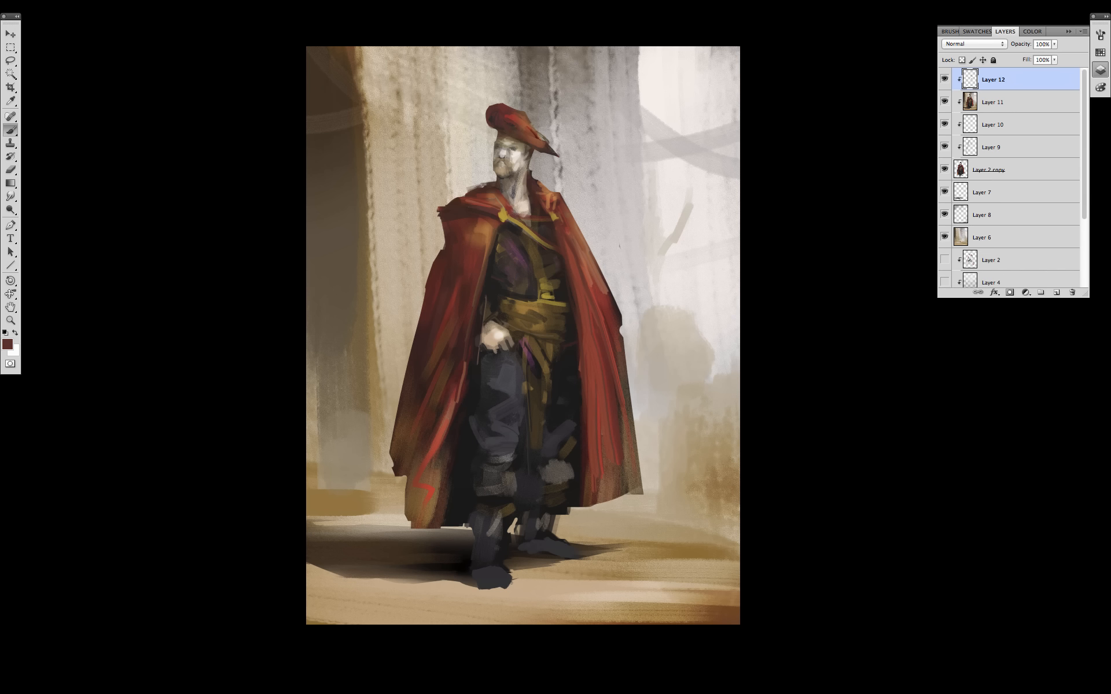
Flip the canvas horizontally and repaint the cloak's shoulder and upper folds on the side with the visible hand
key(F2)
alt+click(564, 207)
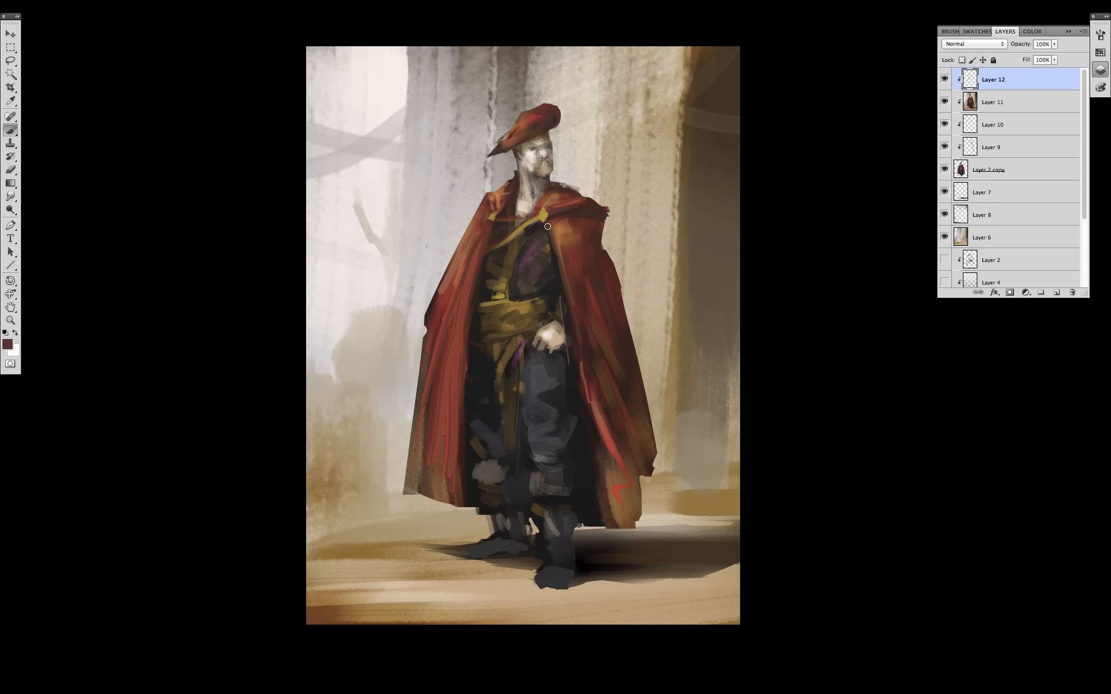
alt+click(563, 206)
mouse_move(563, 283)
mouse_down()
mouse_move(576, 364)
mouse_move(577, 305)
mouse_up()
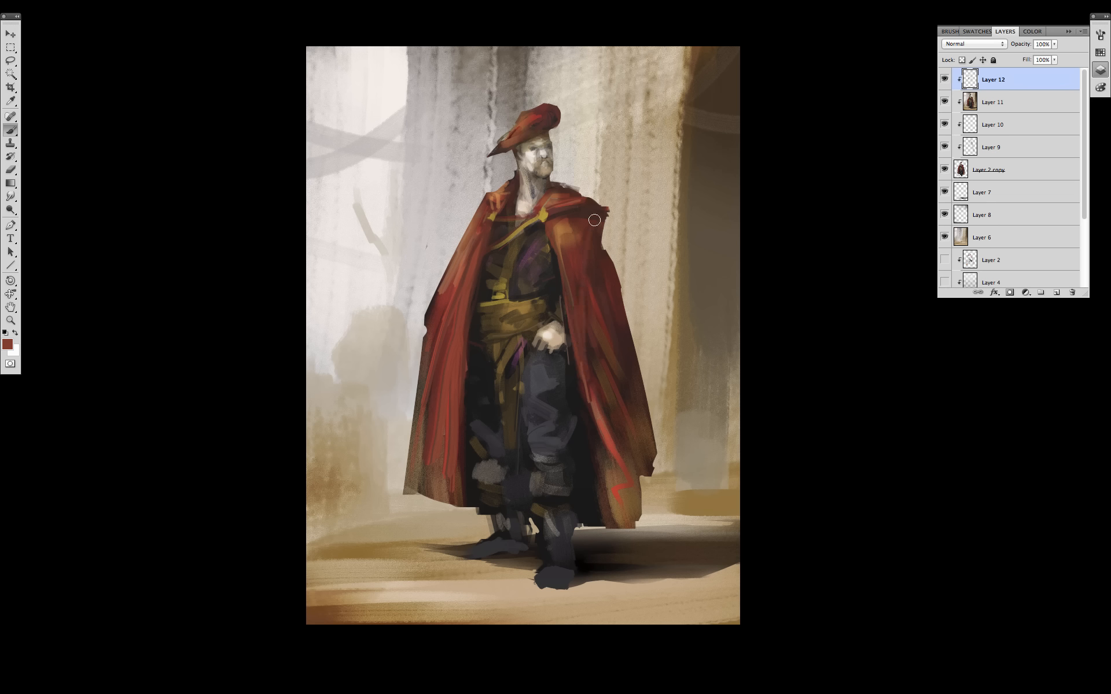
mouse_move(562, 242)
mouse_down()
mouse_move(582, 218)
mouse_move(577, 316)
mouse_move(589, 234)
mouse_move(594, 273)
mouse_up()
alt+click(589, 277)
alt+click(580, 277)
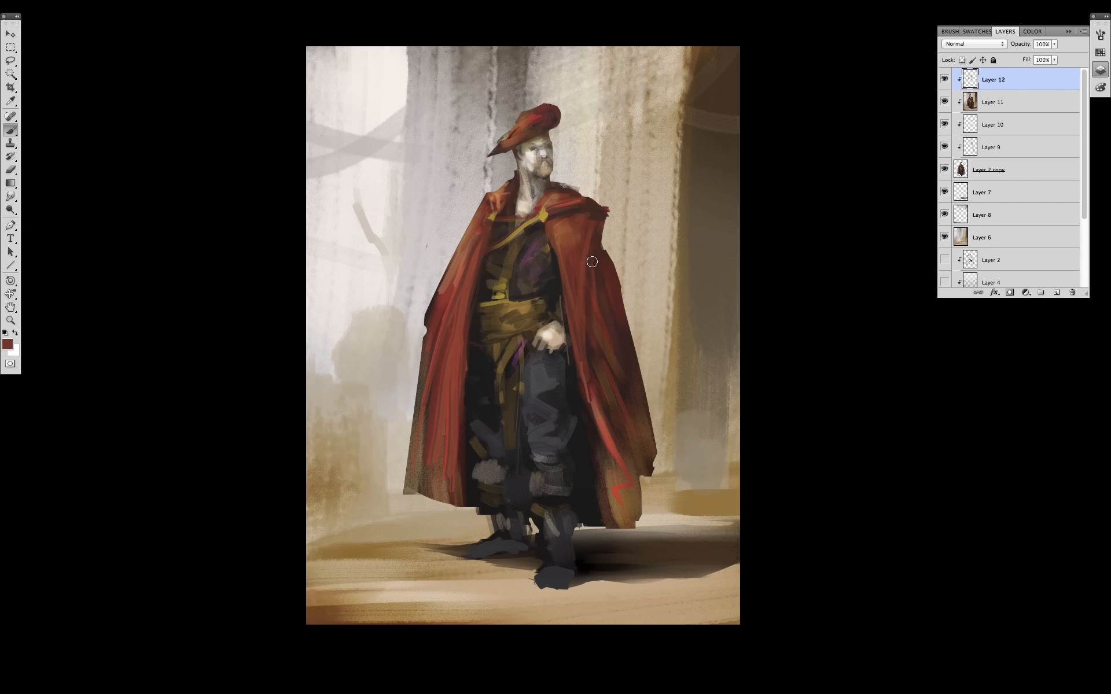
Paint sampled reds and browns down the cloak's lower folds and outer edge with a larger brush
alt+click(599, 272)
alt+click(599, 380)
key(bracketright)
key(bracketright)
mouse_move(598, 382)
mouse_down()
mouse_move(623, 411)
mouse_move(601, 269)
mouse_move(618, 384)
mouse_up()
alt+click(597, 305)
alt+click(647, 445)
drag(652, 424, 626, 309)
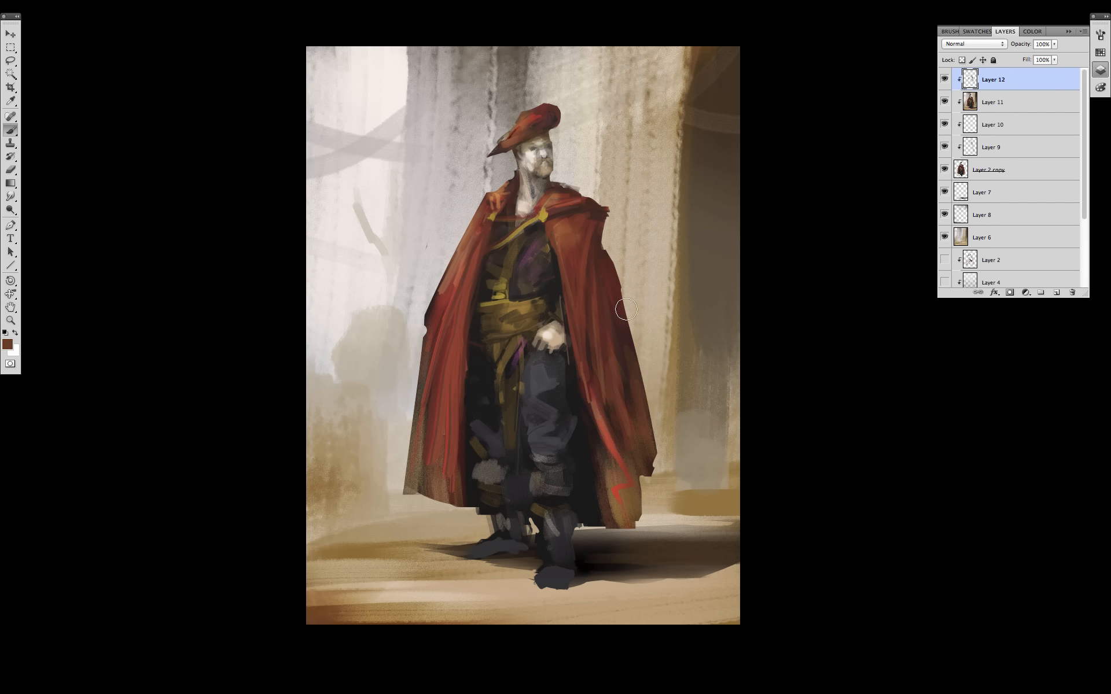
alt+click(588, 404)
drag(588, 404, 605, 463)
Repaint the hat's red crown and brim using colours sampled from the figure
alt+click(556, 234)
mouse_move(506, 142)
mouse_down()
mouse_move(555, 94)
mouse_move(547, 119)
mouse_up()
alt+click(541, 112)
alt+click(534, 133)
alt+click(504, 140)
alt+click(512, 204)
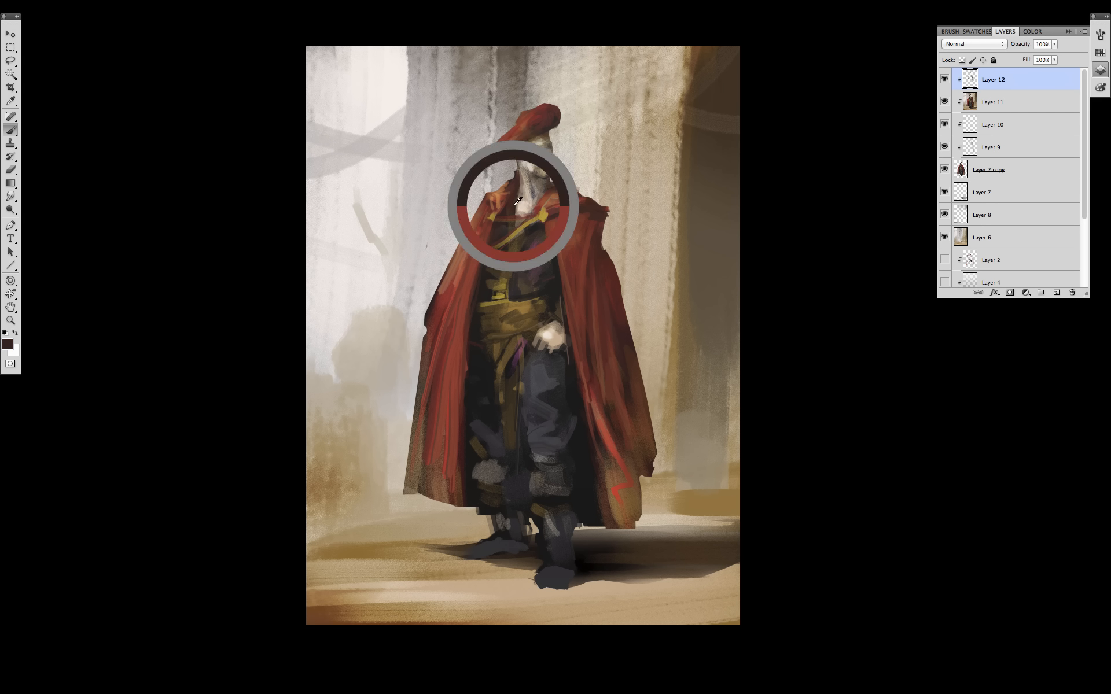
Paint the second hand resting at the far side of the belt sash
alt+click(520, 338)
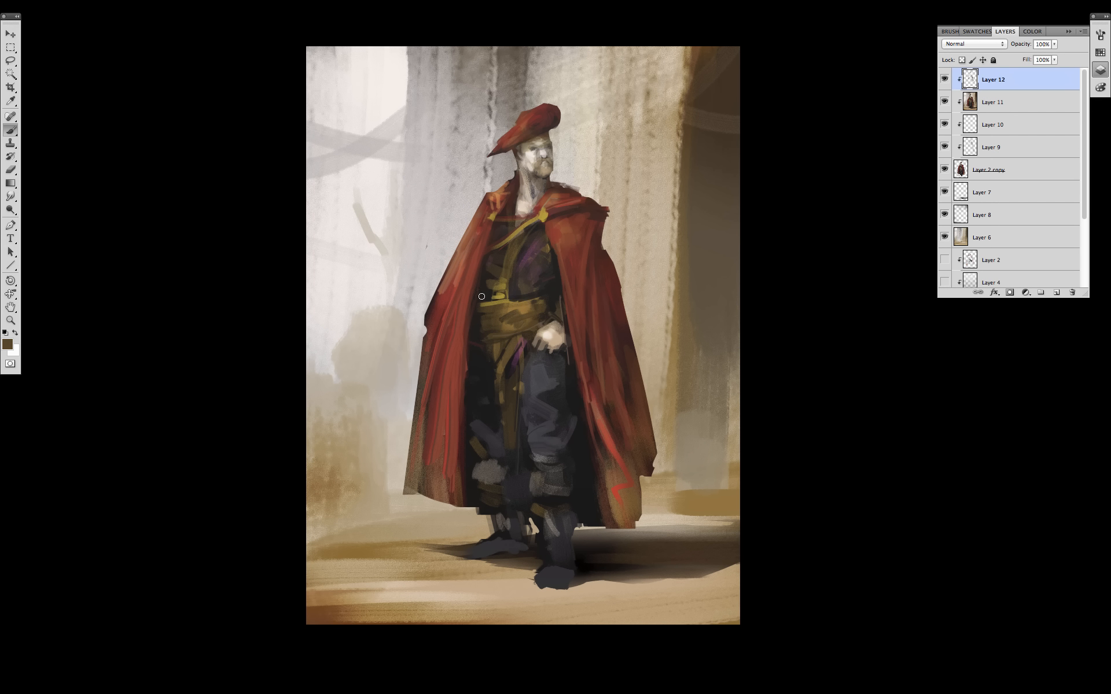
alt+click(544, 322)
key(bracketright)
drag(484, 303, 481, 318)
alt+click(541, 139)
alt+click(487, 312)
Group all the character's layers from Layer 12 to Layer 2 copy and create a merged copy of the group
shift+click(1008, 173)
key(super+g)
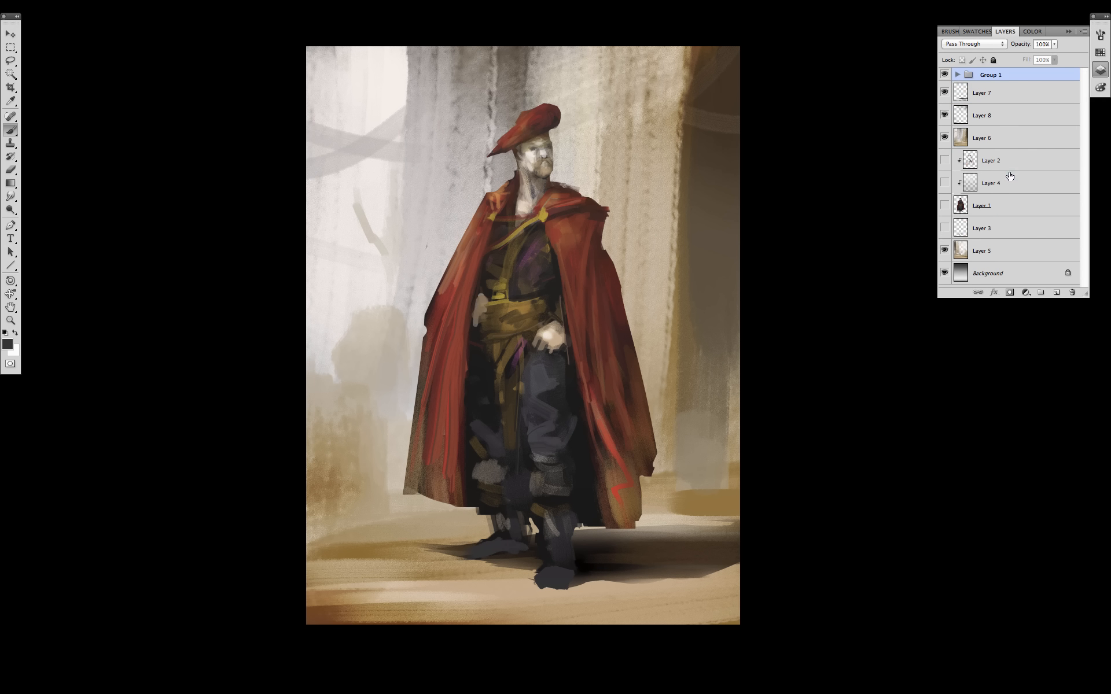
right_click(1004, 73)
click(914, 97)
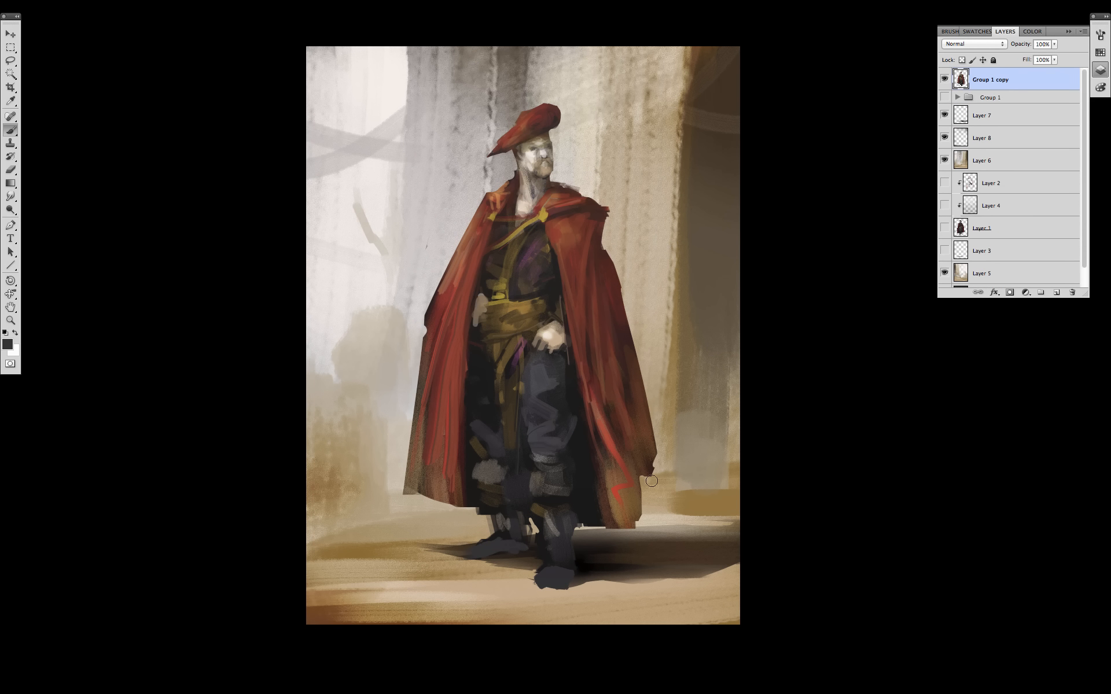
Outline a narrow sword scabbard with the Polygonal Lasso, paint it dark brown behind the cloak's hem, and deselect
key(l)
key(shift+l)
click(524, 331)
click(519, 348)
click(524, 331)
click(545, 347)
click(682, 519)
click(693, 521)
click(556, 346)
click(545, 347)
key(b)
mouse_move(624, 424)
mouse_down()
mouse_move(680, 499)
mouse_move(611, 452)
mouse_move(656, 498)
mouse_move(665, 478)
mouse_move(683, 510)
mouse_up()
key(m)
key(ctrl+d)
Erase stray paint along the cloak's outline, hem, shoulder and boots to clean up the silhouette
key(e)
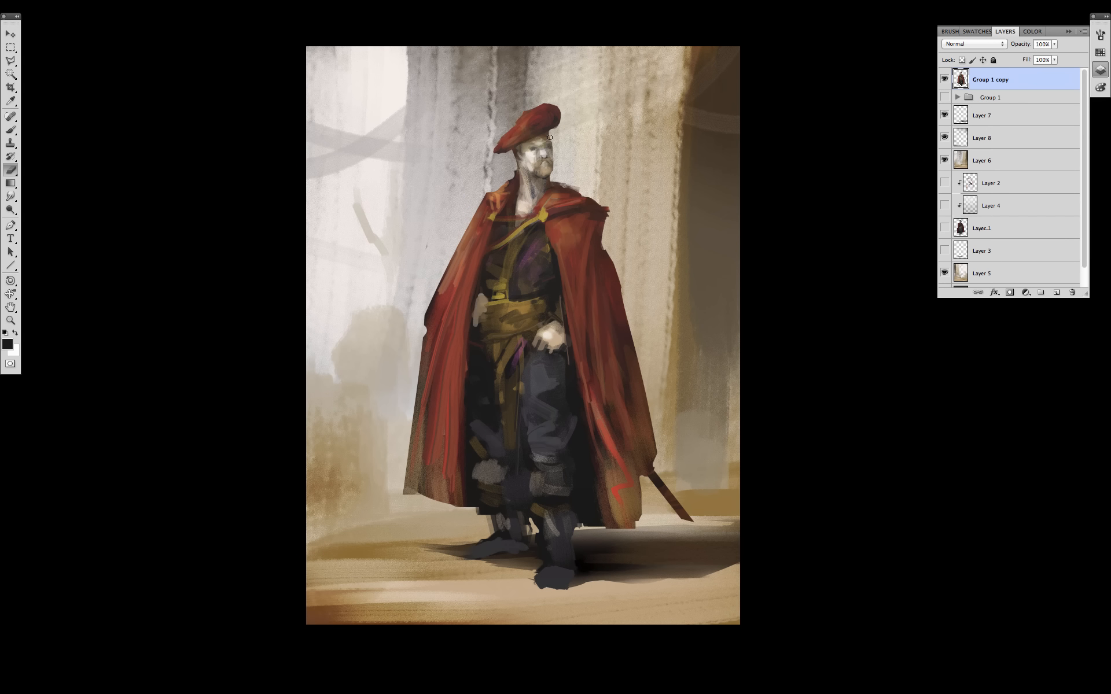
mouse_move(430, 312)
mouse_down()
mouse_move(421, 344)
mouse_move(423, 334)
mouse_up()
drag(419, 499, 409, 484)
mouse_move(602, 525)
mouse_down()
mouse_move(580, 519)
mouse_move(640, 526)
mouse_up()
mouse_move(528, 525)
mouse_down()
mouse_move(531, 537)
mouse_move(483, 555)
mouse_up()
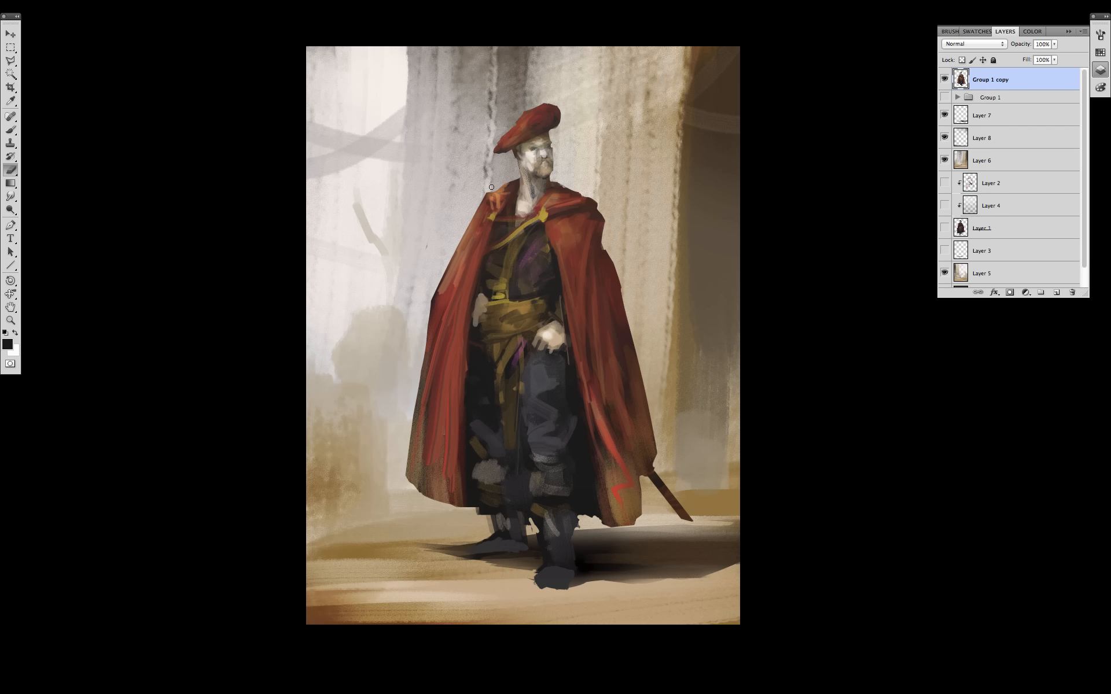
drag(492, 187, 485, 199)
drag(538, 563, 536, 584)
drag(496, 530, 476, 513)
Add a new layer clipped to the merged character and set its blend mode to Overlay
click(1056, 292)
alt+click(1007, 90)
click(990, 44)
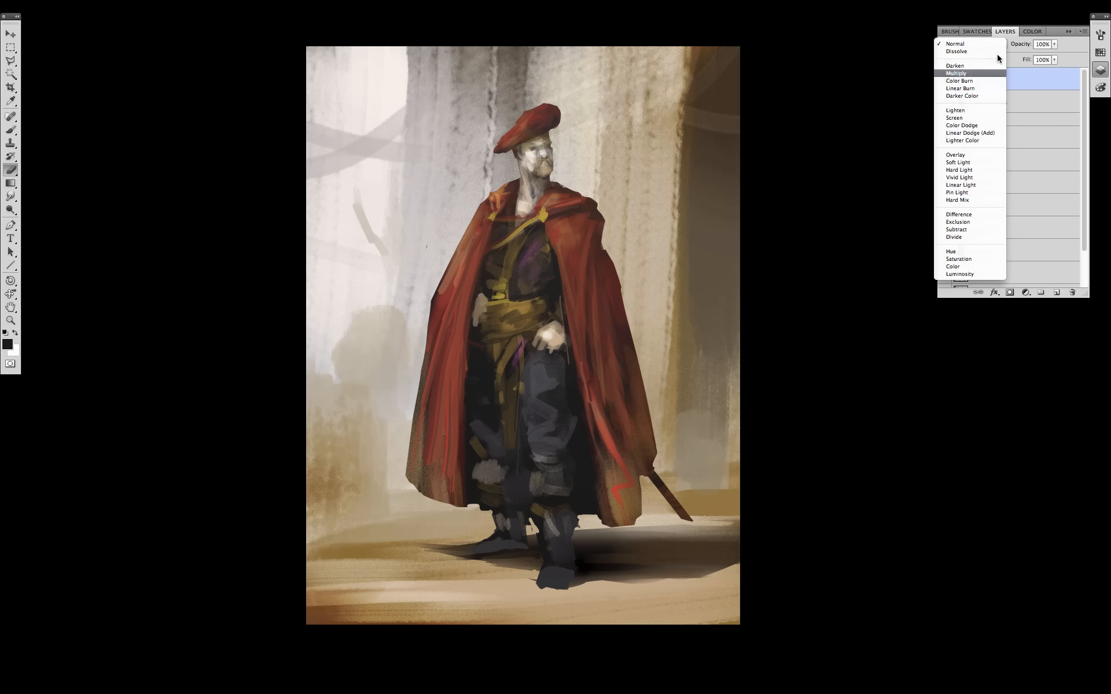
click(967, 155)
Brush light-grey highlights over the hat and the cloak folds beside the visible hand
key(b)
right_click(559, 303)
alt+click(375, 174)
drag(523, 117, 507, 135)
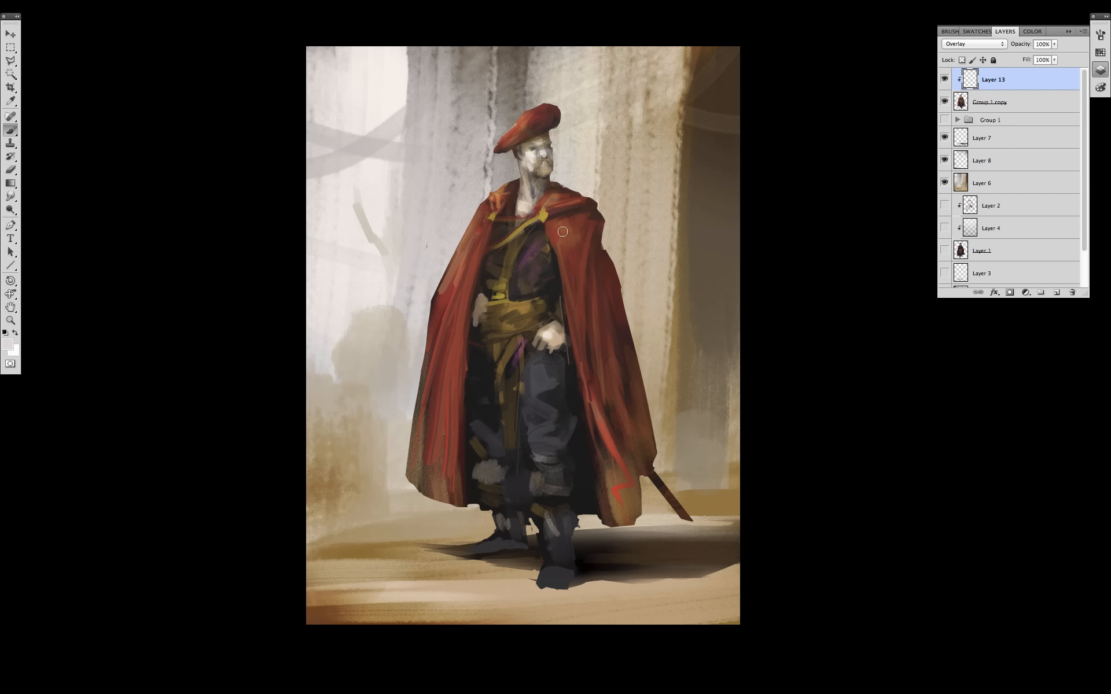
mouse_move(563, 232)
mouse_down()
mouse_move(545, 246)
mouse_move(591, 195)
mouse_move(571, 332)
mouse_move(569, 300)
mouse_up()
drag(560, 255, 573, 333)
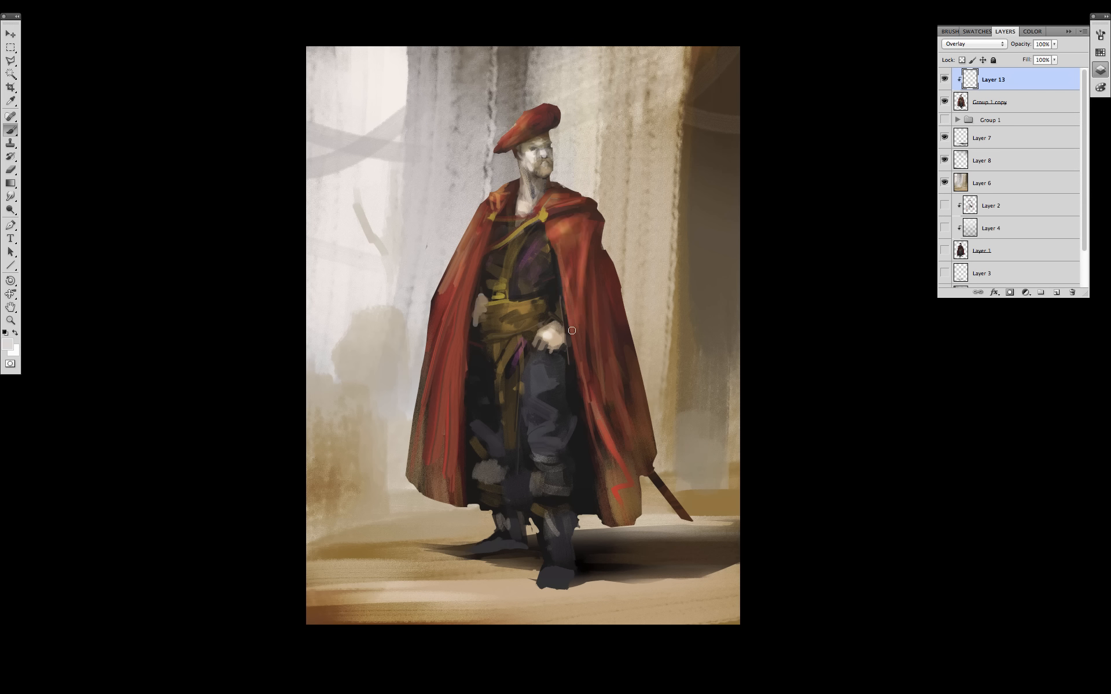
mouse_move(578, 277)
mouse_down()
mouse_move(579, 315)
mouse_move(597, 339)
mouse_move(593, 283)
mouse_up()
mouse_move(599, 351)
mouse_down()
mouse_move(612, 407)
mouse_move(608, 328)
mouse_up()
Brighten the folds on the cloak's opposite side and the top of the hat with light strokes
drag(464, 282, 491, 221)
mouse_move(468, 292)
mouse_down()
mouse_move(466, 278)
mouse_move(444, 329)
mouse_up()
mouse_move(455, 298)
mouse_down()
mouse_move(458, 267)
mouse_move(433, 358)
mouse_move(492, 191)
mouse_up()
drag(531, 113, 550, 108)
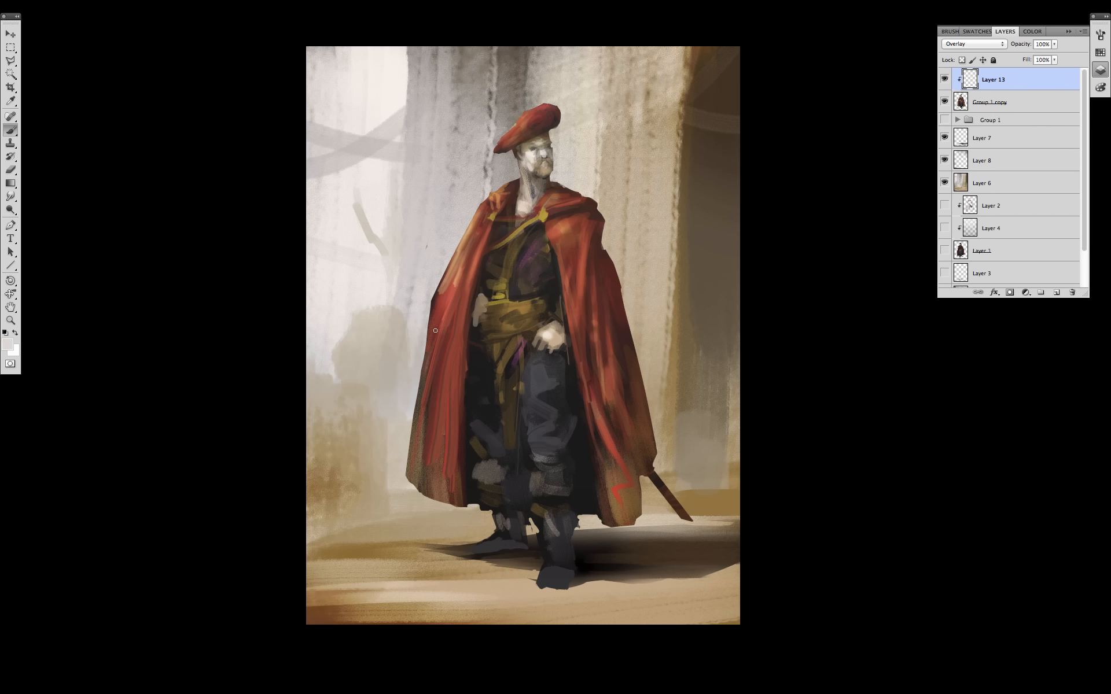
drag(435, 330, 420, 436)
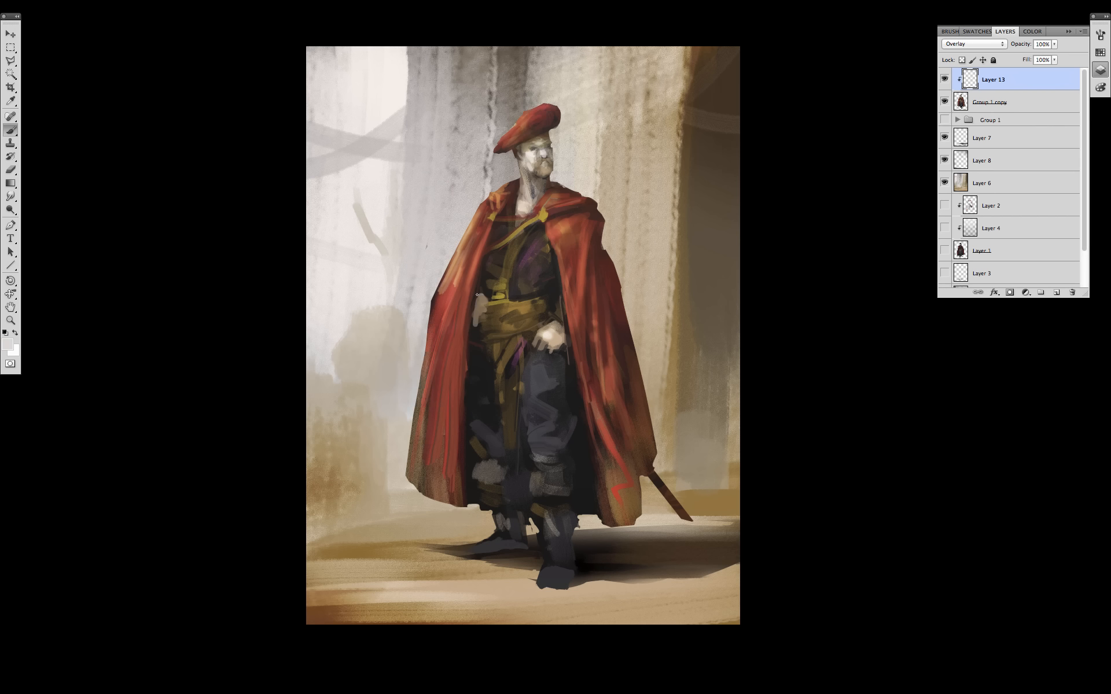
Brush overlay highlights onto the trousers, knee wrappings and front boot
drag(690, 398, 702, 398)
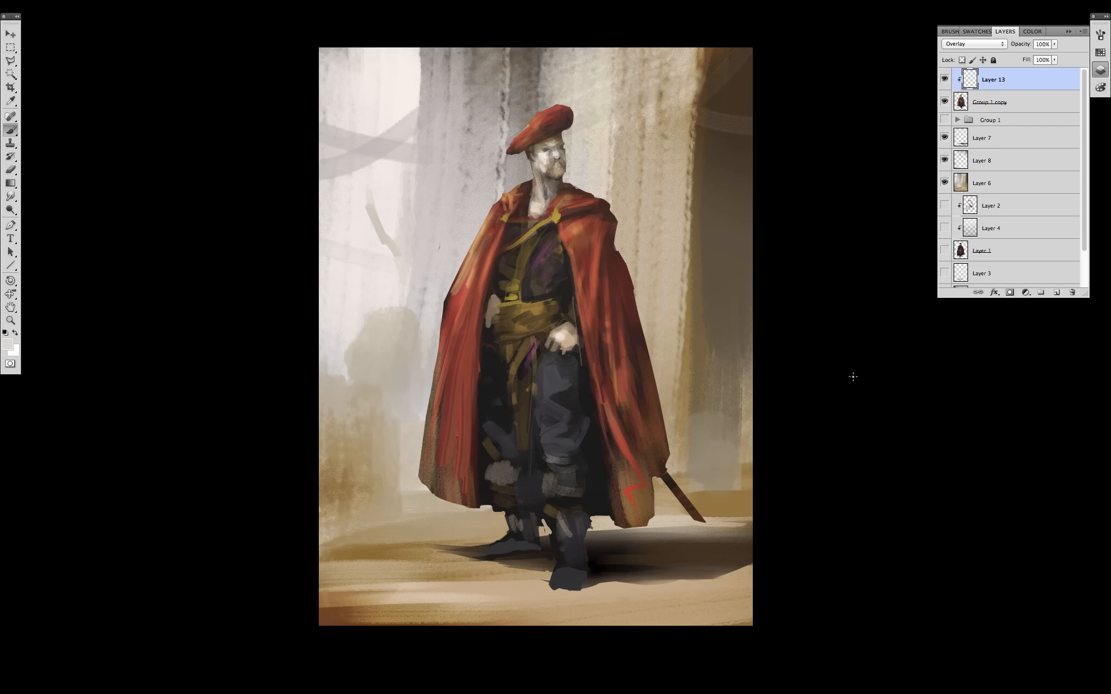
mouse_move(564, 495)
mouse_down()
mouse_move(566, 460)
mouse_move(570, 491)
mouse_up()
drag(552, 437, 553, 373)
drag(500, 440, 510, 481)
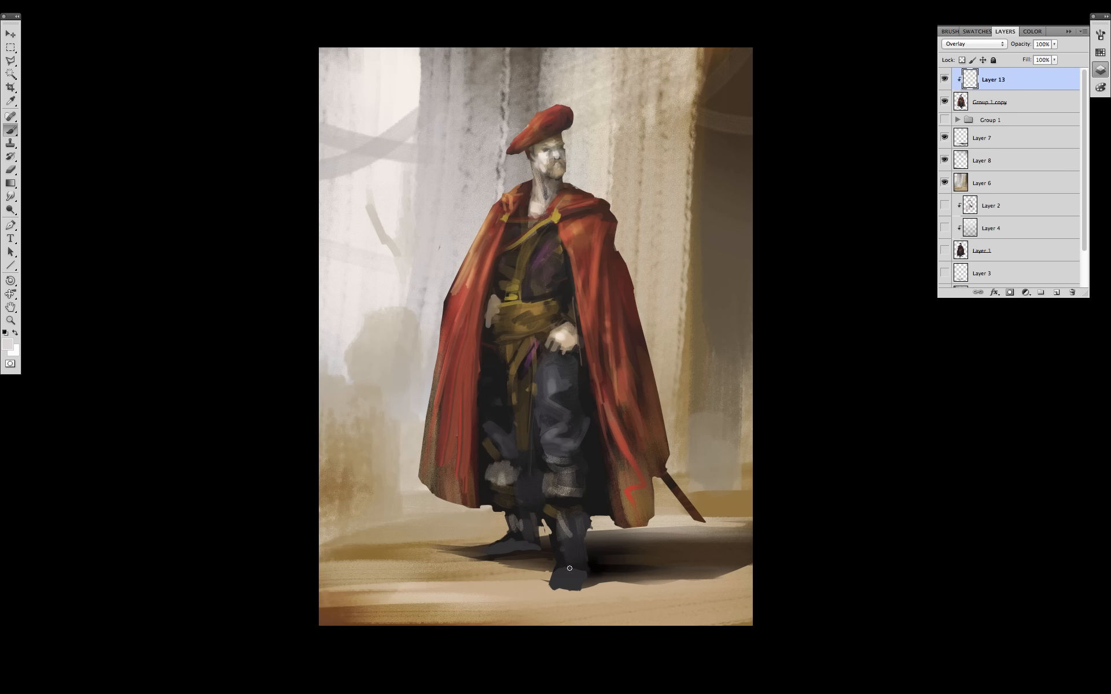
drag(570, 568, 571, 585)
Compare the figure with and without the overlay layer, and merge that layer into the character layer
click(943, 80)
click(943, 79)
key(ctrl+e)
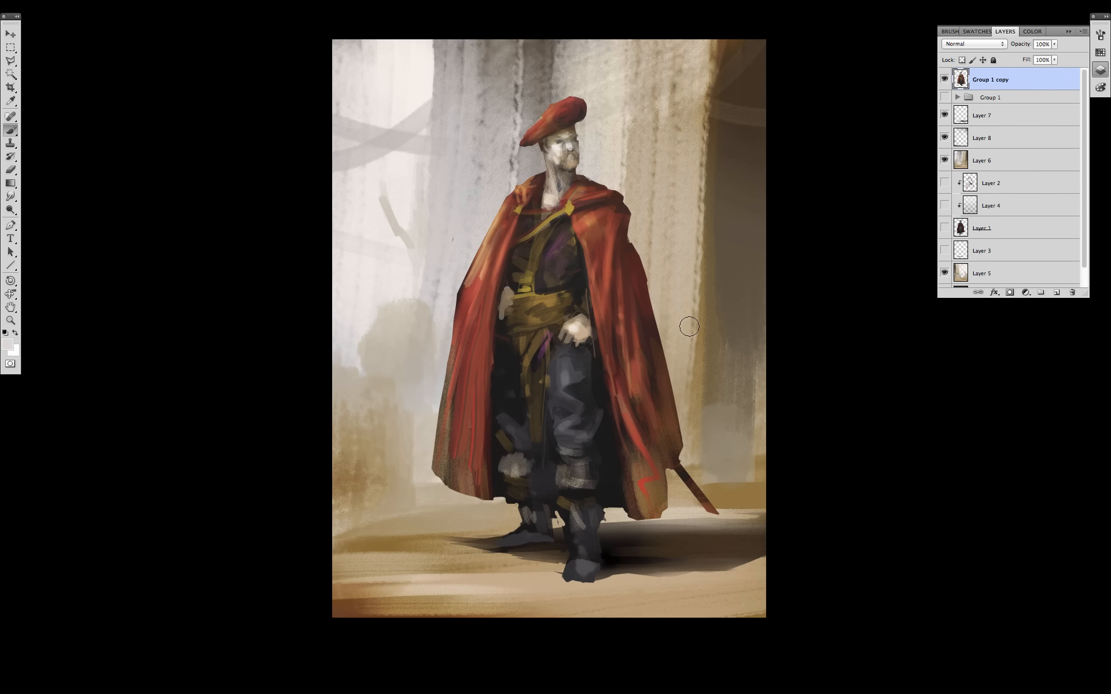
Pick another Brush preset, show the colour swatches and brighten the gold clasp at the cloak's shoulder
right_click(580, 292)
double_click(699, 387)
click(1098, 53)
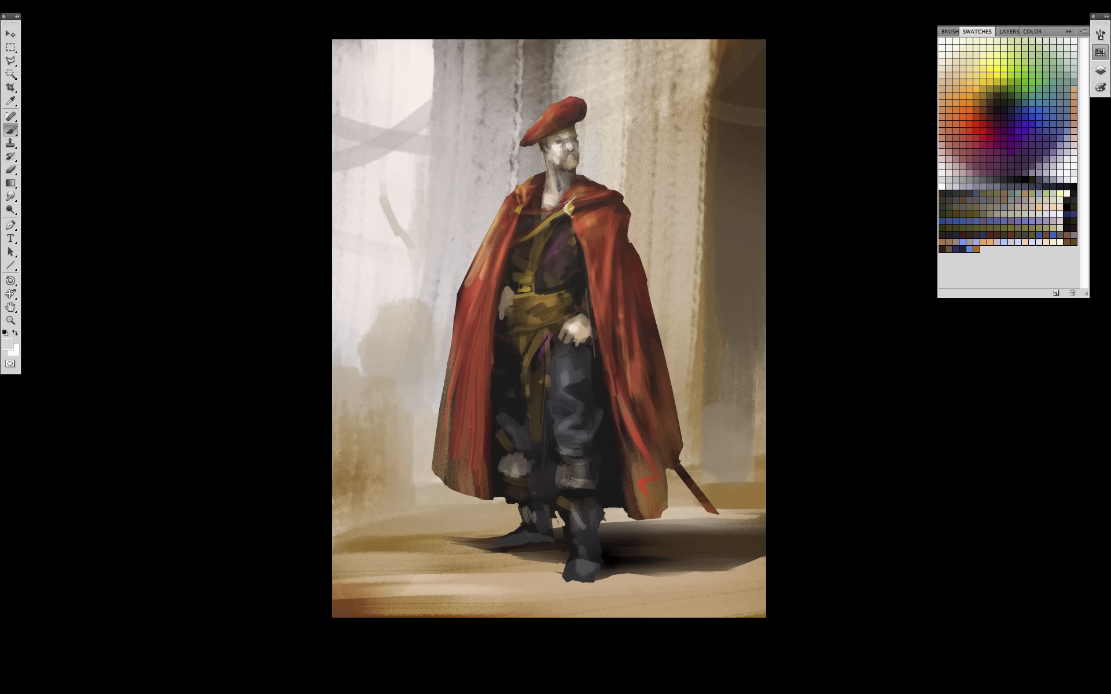
alt+click(575, 184)
alt+click(563, 119)
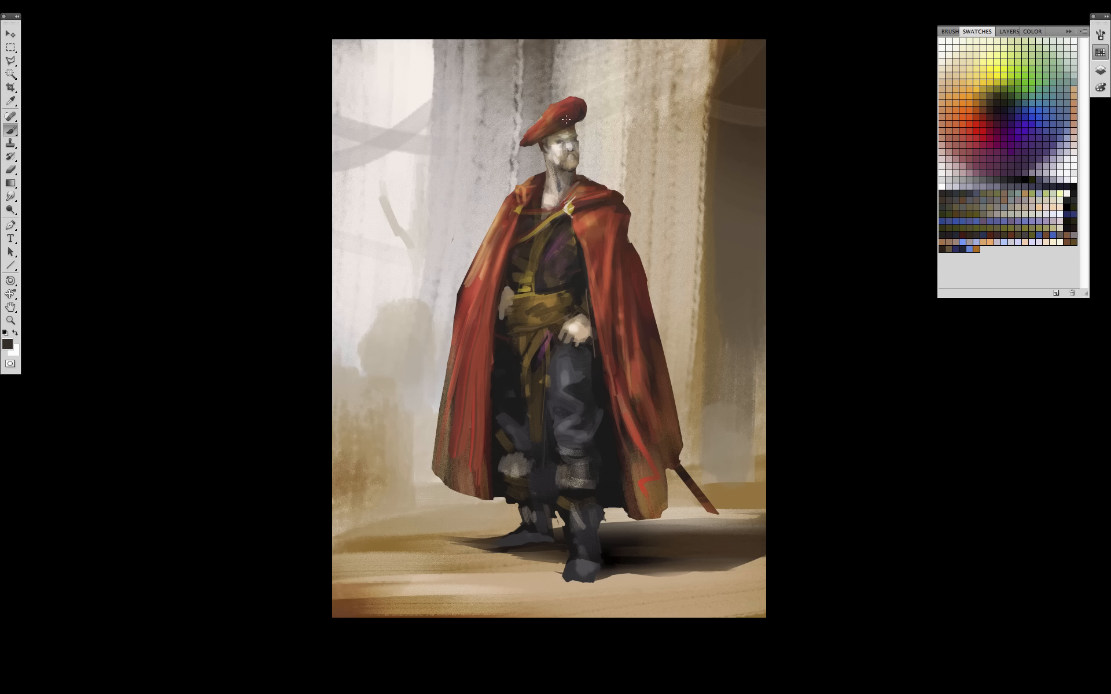
right_click(588, 230)
key(Return)
Repaint the purple tunic, the bright red mark near the cloak's hem and the trousers with sampled colours
alt+click(580, 223)
alt+click(604, 246)
alt+click(556, 281)
alt+click(653, 479)
drag(658, 477, 644, 471)
alt+click(614, 453)
drag(563, 460, 546, 472)
drag(502, 440, 499, 416)
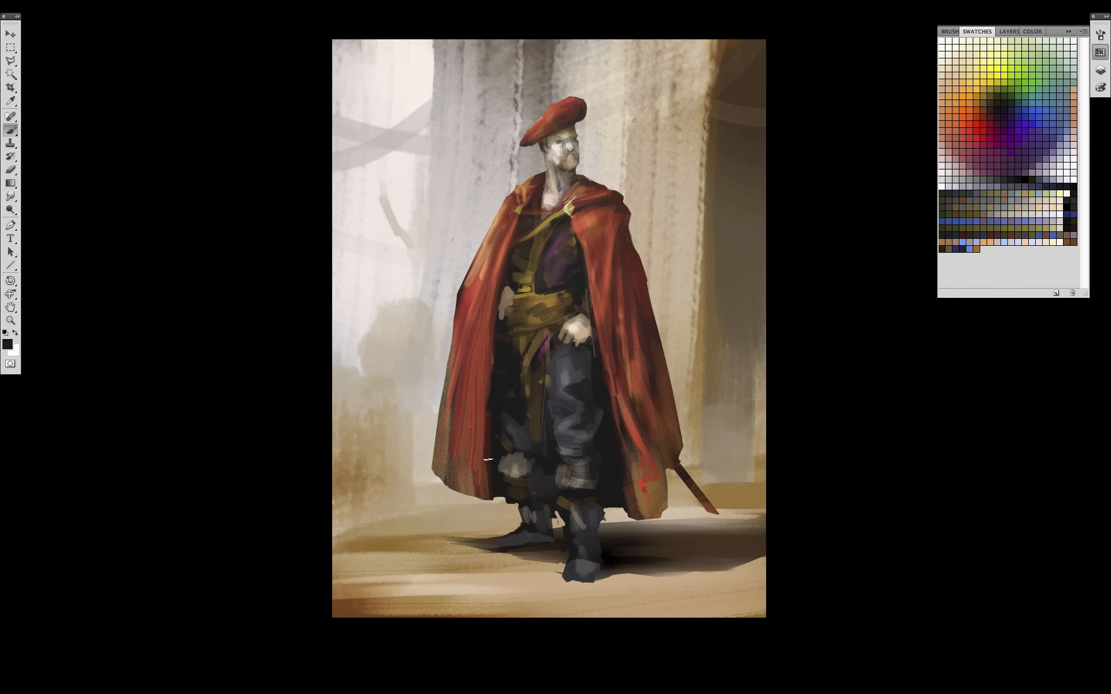
Refine the belt sash, its hanging ends and the far hand with dark and olive strokes
drag(498, 315, 494, 285)
mouse_move(534, 342)
mouse_down()
mouse_move(541, 281)
mouse_move(541, 337)
mouse_move(573, 309)
mouse_move(540, 301)
mouse_move(574, 303)
mouse_up()
alt+click(573, 307)
Define the eyes, nose, beard and neck with light and shadow tones sampled from the face
alt+click(539, 147)
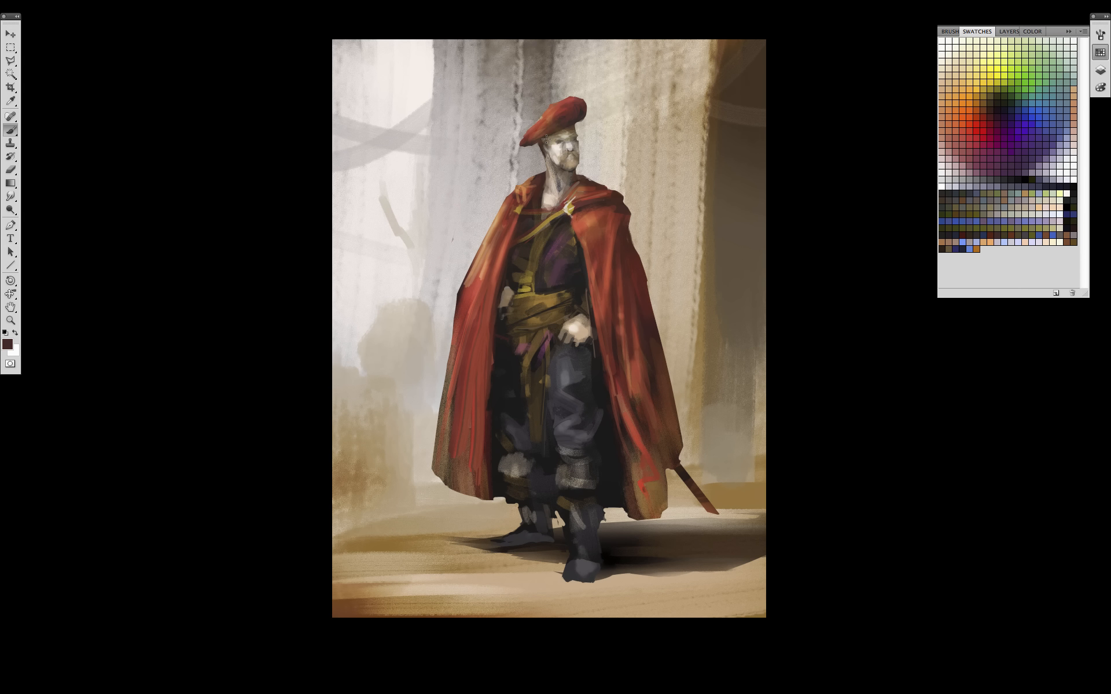
alt+click(560, 140)
alt+click(572, 139)
alt+click(562, 149)
alt+click(578, 158)
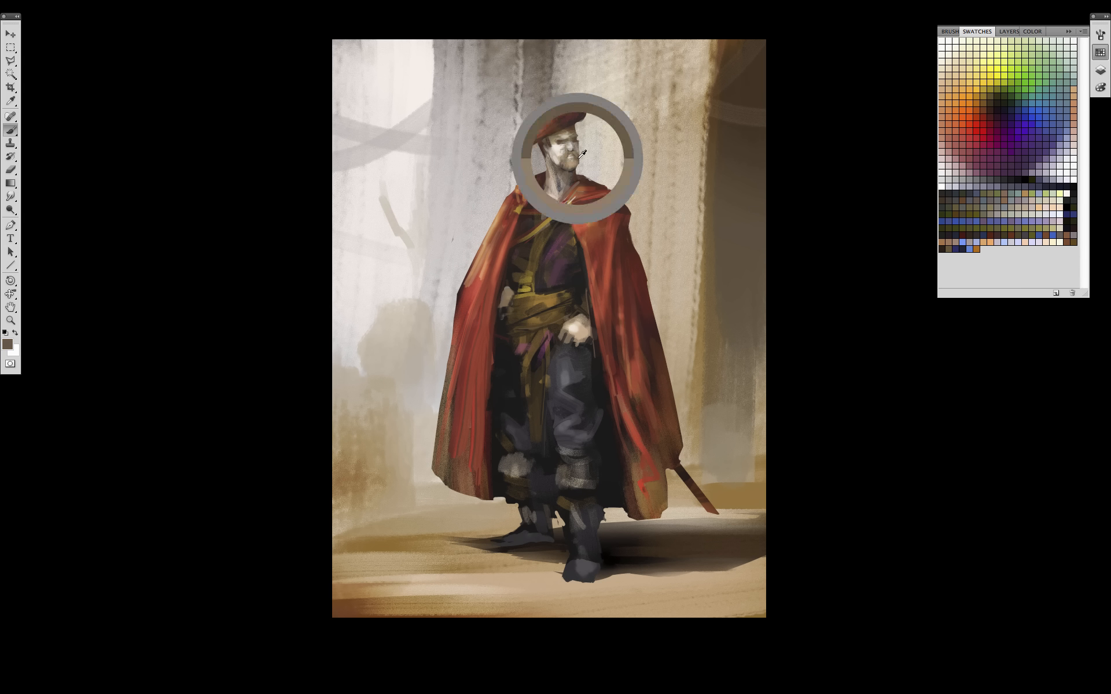
alt+click(565, 143)
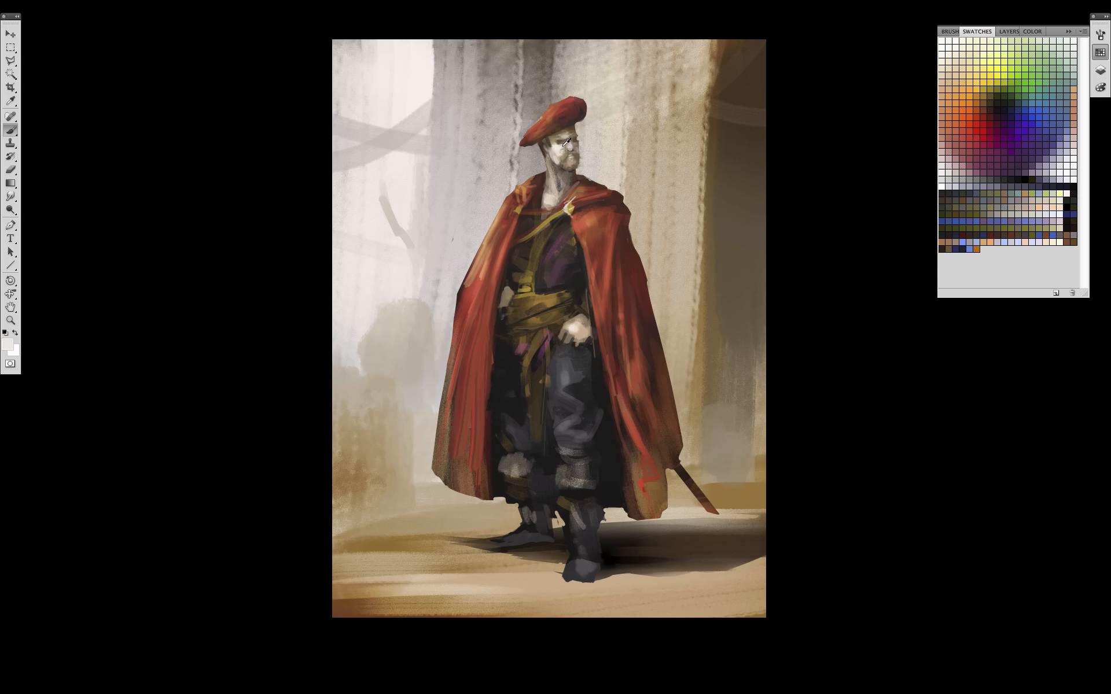
alt+click(570, 150)
alt+click(579, 141)
alt+click(565, 164)
alt+click(556, 184)
Refine the cloak's collar and shoulder folds with sampled reds and dark browns
alt+click(583, 190)
alt+click(519, 205)
alt+click(494, 250)
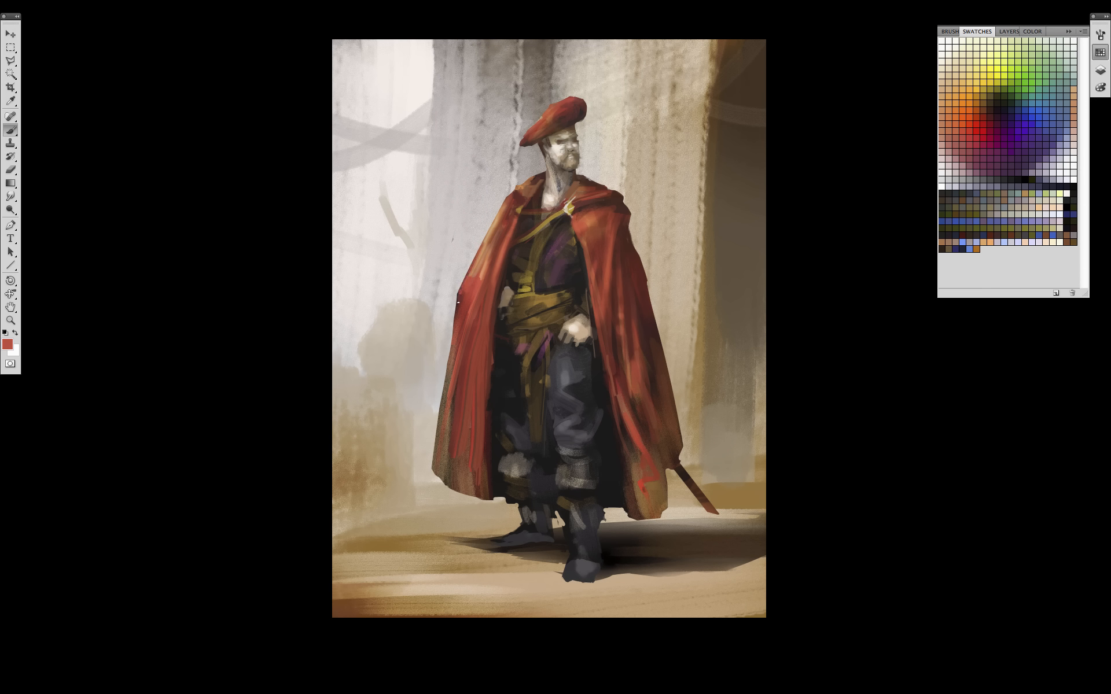
alt+click(487, 259)
alt+click(544, 185)
alt+click(539, 176)
drag(542, 174, 528, 180)
alt+click(533, 177)
alt+click(602, 202)
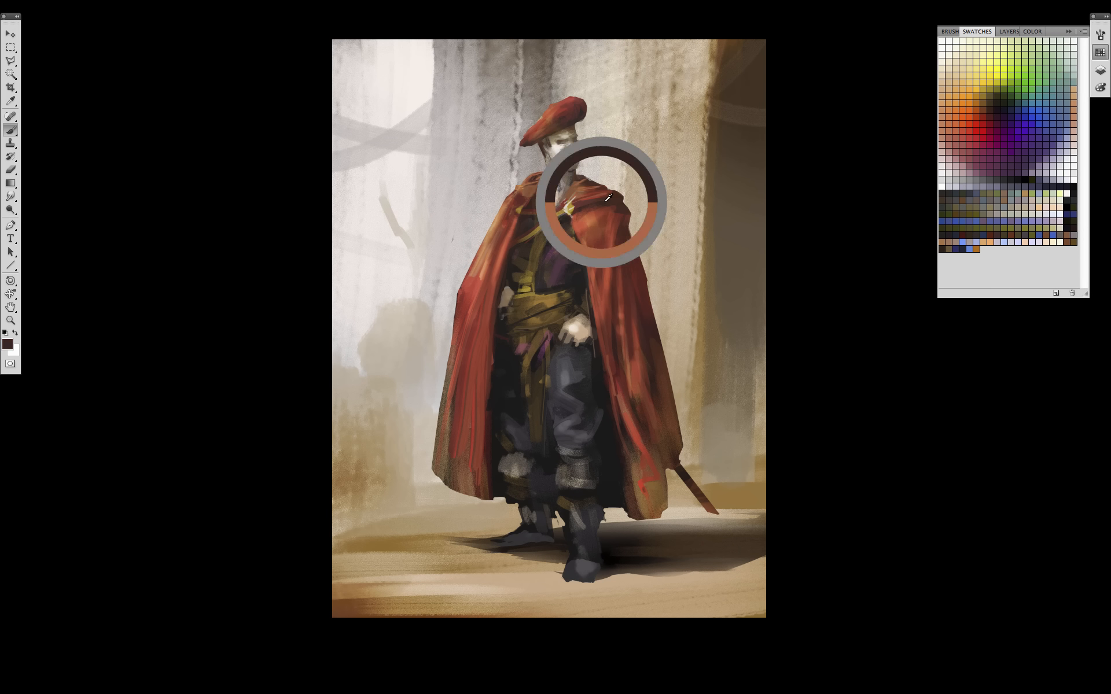
alt+click(596, 197)
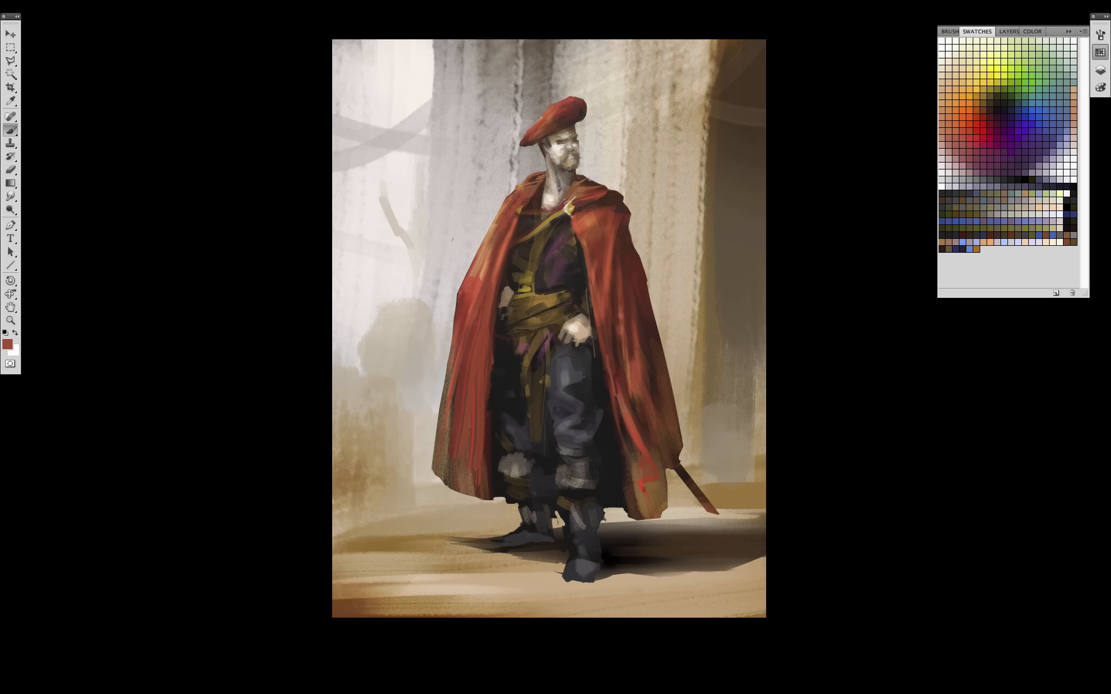
Smooth the red folds along the cloak's side opposite the scabbard, from the elbow down to the hem
alt+click(471, 275)
alt+click(460, 302)
mouse_move(472, 347)
mouse_down()
mouse_move(458, 483)
mouse_move(475, 489)
mouse_up()
alt+click(457, 489)
alt+click(464, 354)
drag(464, 310, 455, 396)
Shift the hue of the Layer 6 background toward a muted yellow-green with Hue/Saturation
alt+click(673, 408)
key(ctrl+minus)
key(ctrl+0)
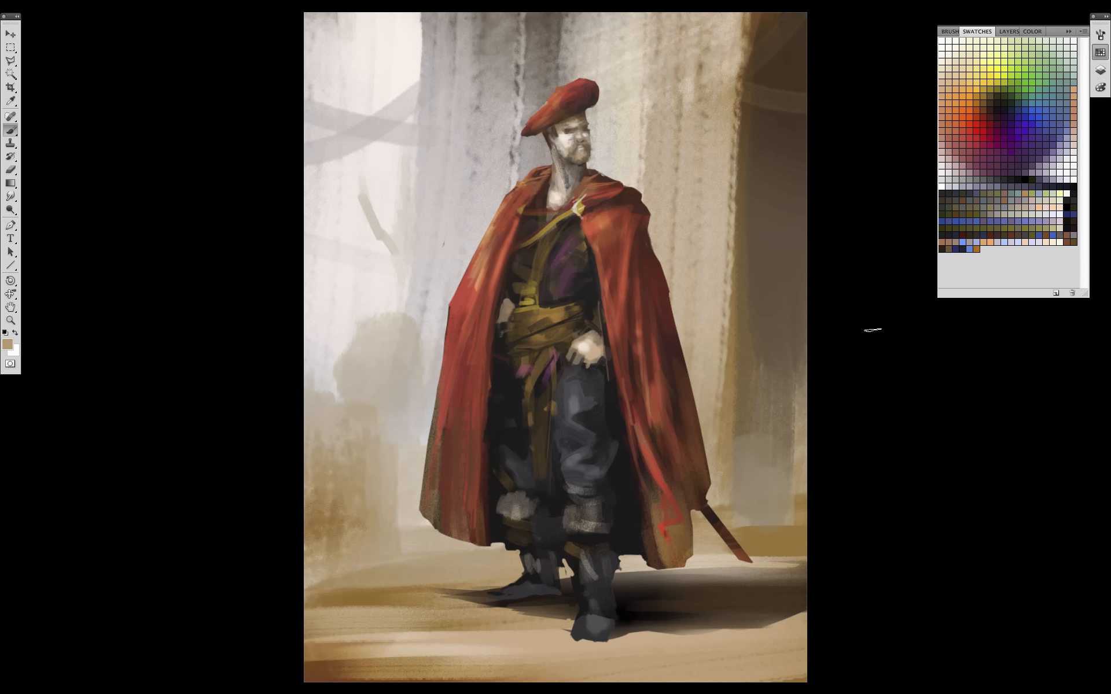
alt+click(694, 386)
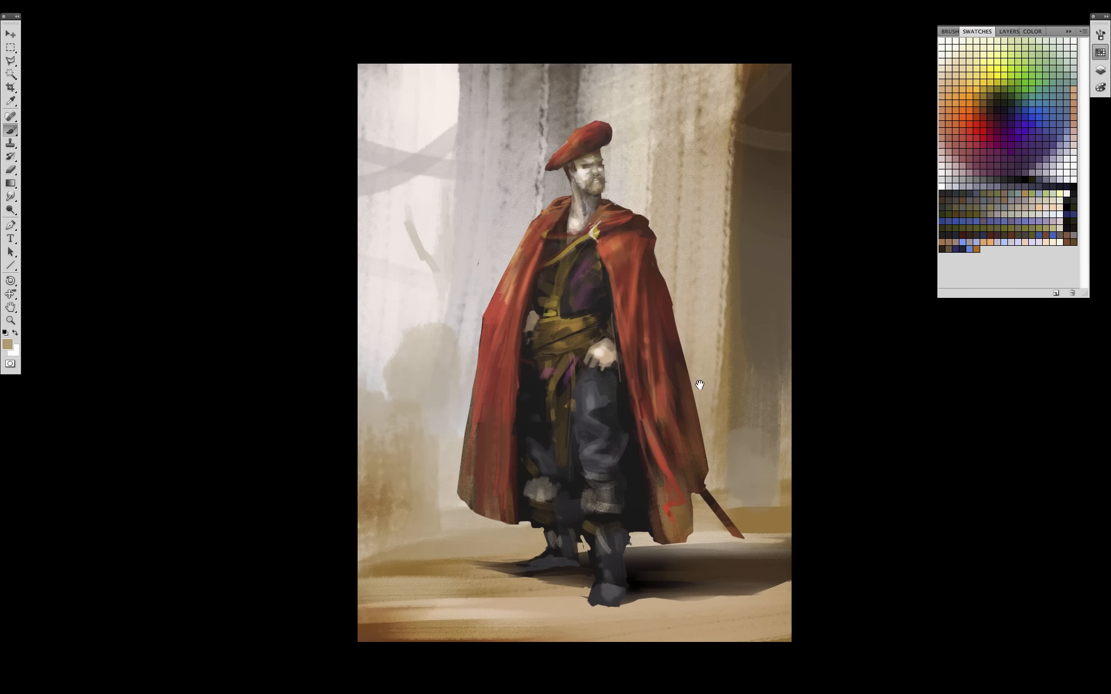
key(ctrl+minus)
click(1100, 69)
click(984, 160)
key(ctrl+u)
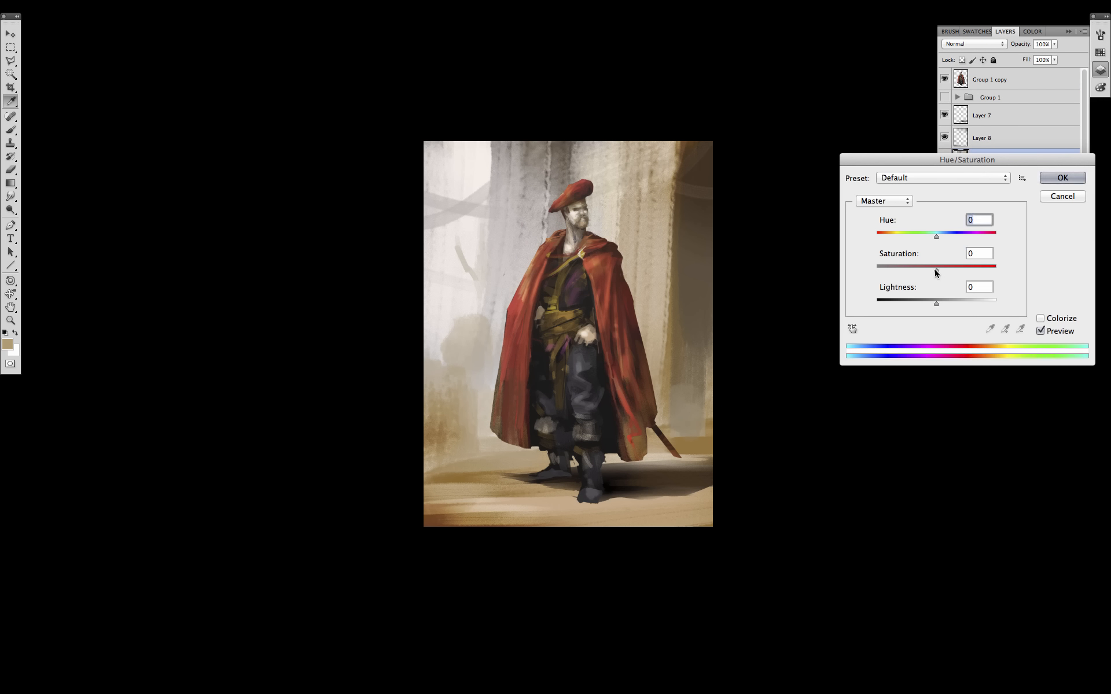
drag(935, 269, 941, 234)
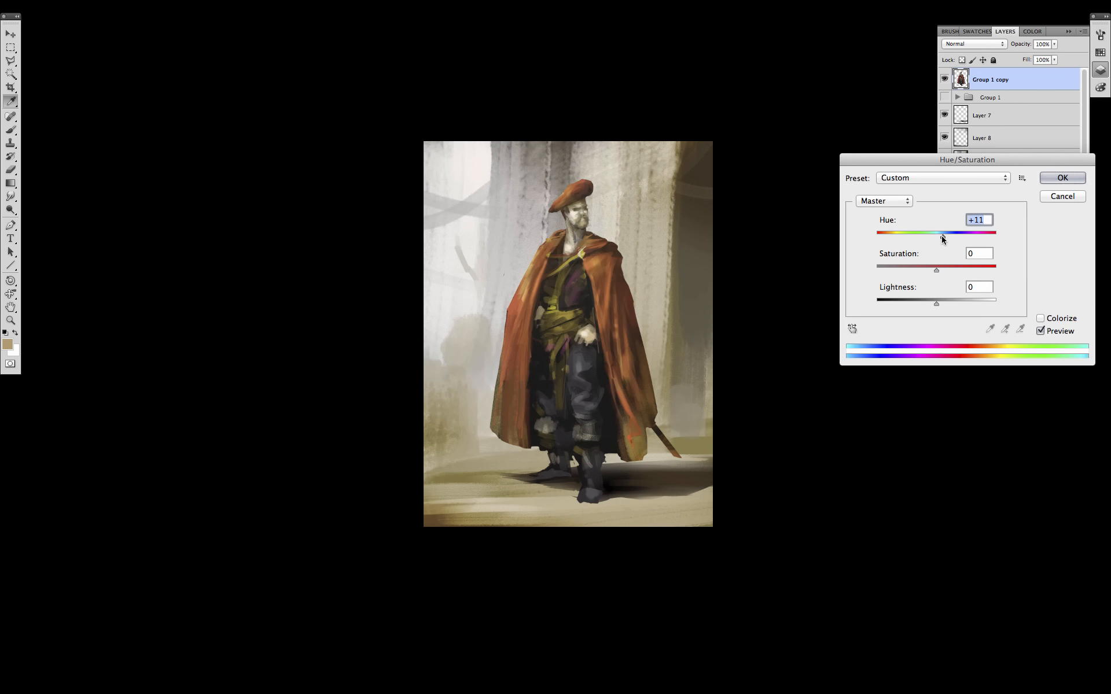
Set the Group 1 copy figure layer's hue to -4 and its saturation to -25
drag(944, 238, 921, 271)
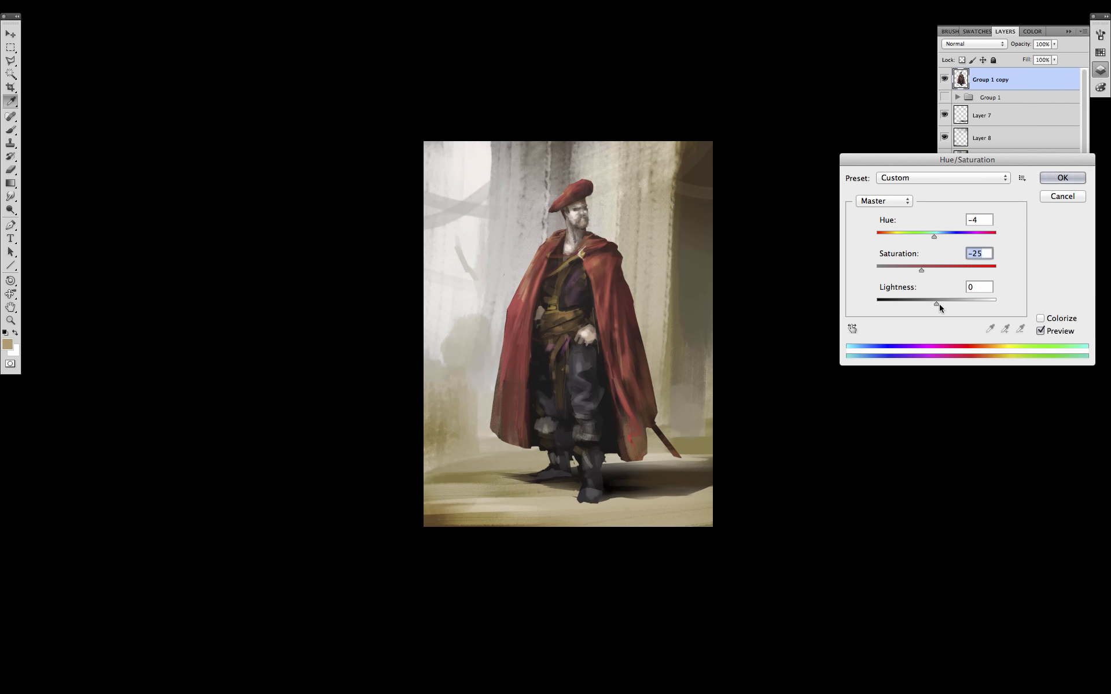
click(937, 304)
click(1051, 179)
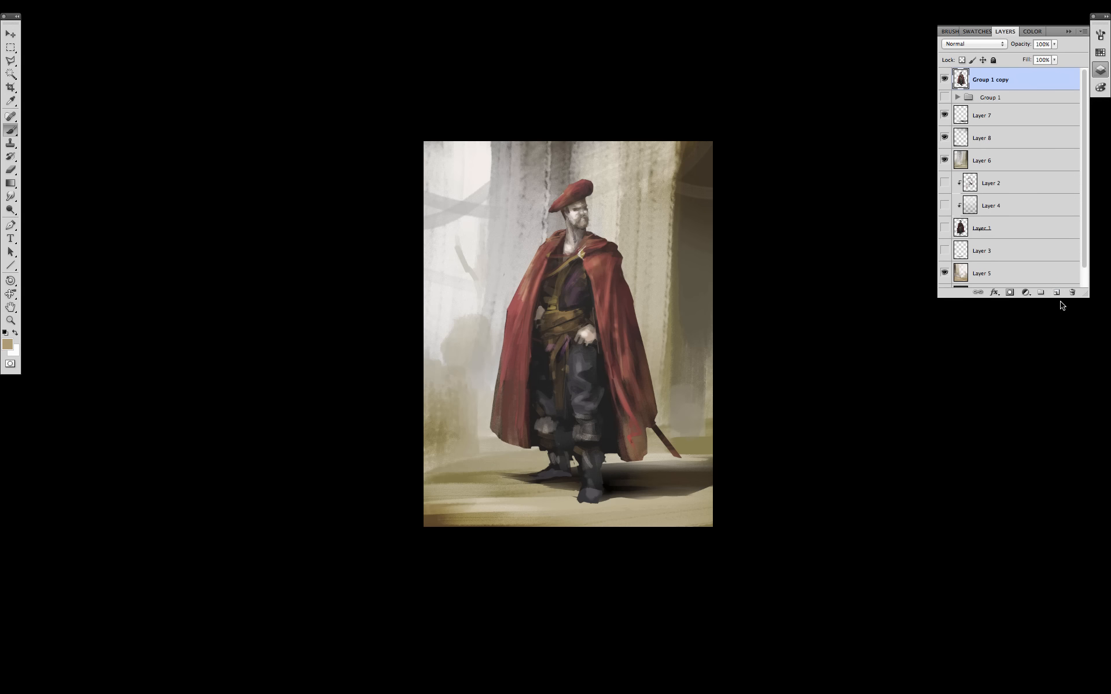
Add a Color Dodge layer clipped to the figure and lay a warm tan gradient upward from the feet
click(1056, 292)
click(974, 44)
click(974, 128)
click(1099, 53)
click(1025, 132)
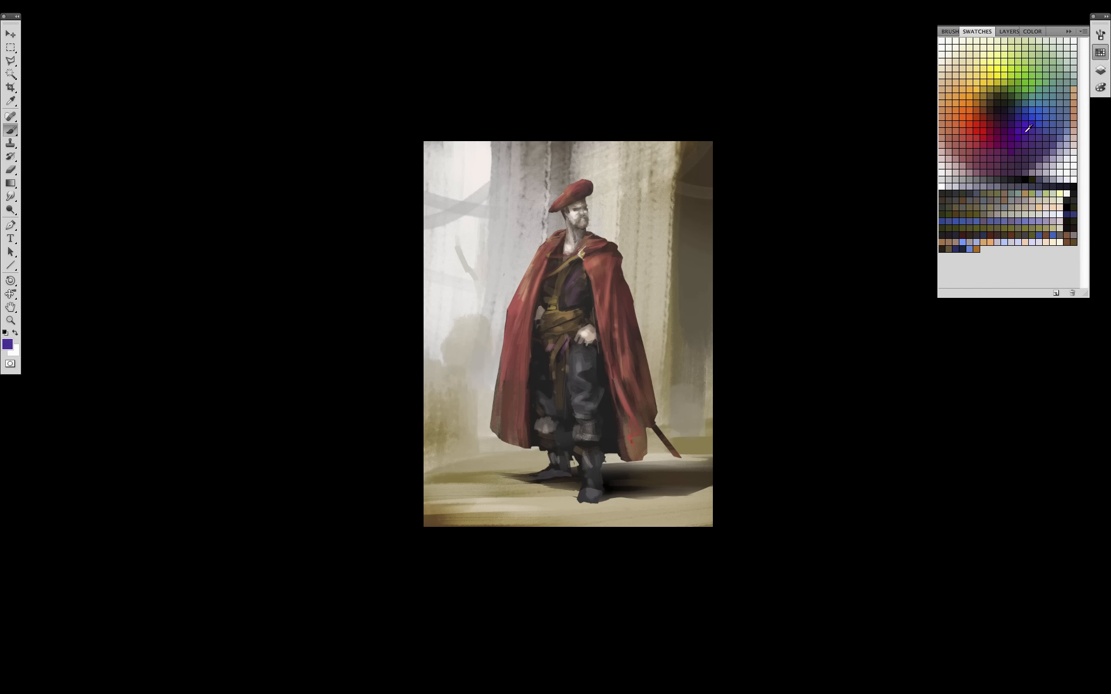
key(g)
click(1033, 194)
drag(549, 112, 581, 361)
key(super+z)
drag(644, 554, 618, 11)
Adjust the gradient layer to hue -17, saturation -34, lightness -42 and about 69% opacity, and merge it into the figure
key(super+u)
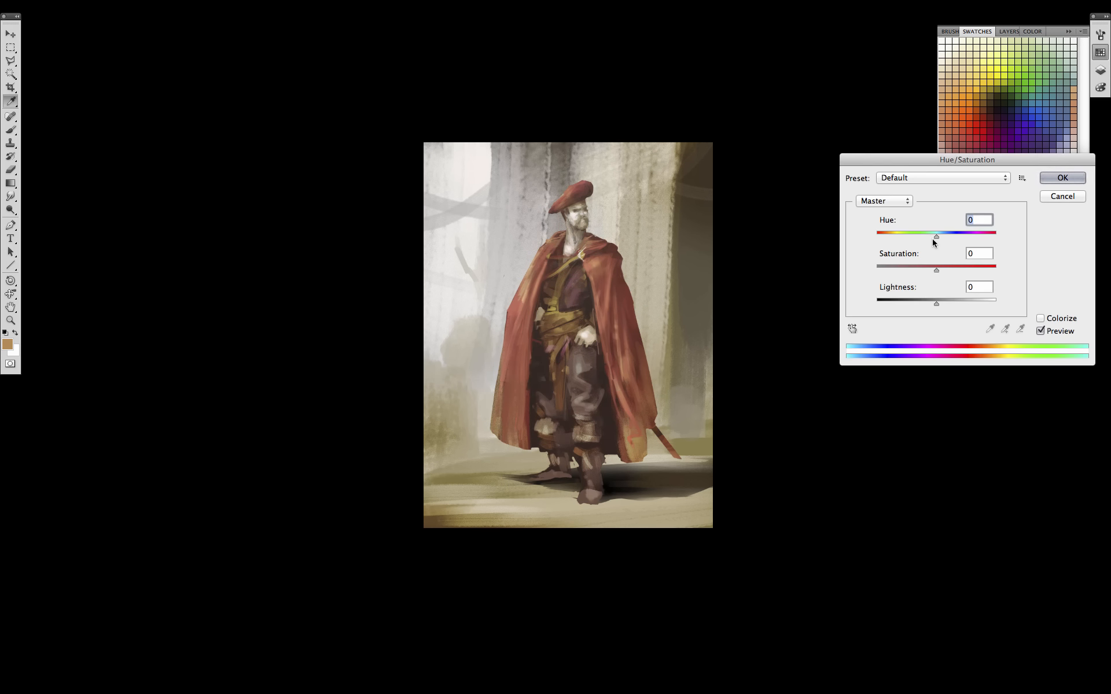
drag(935, 237, 912, 303)
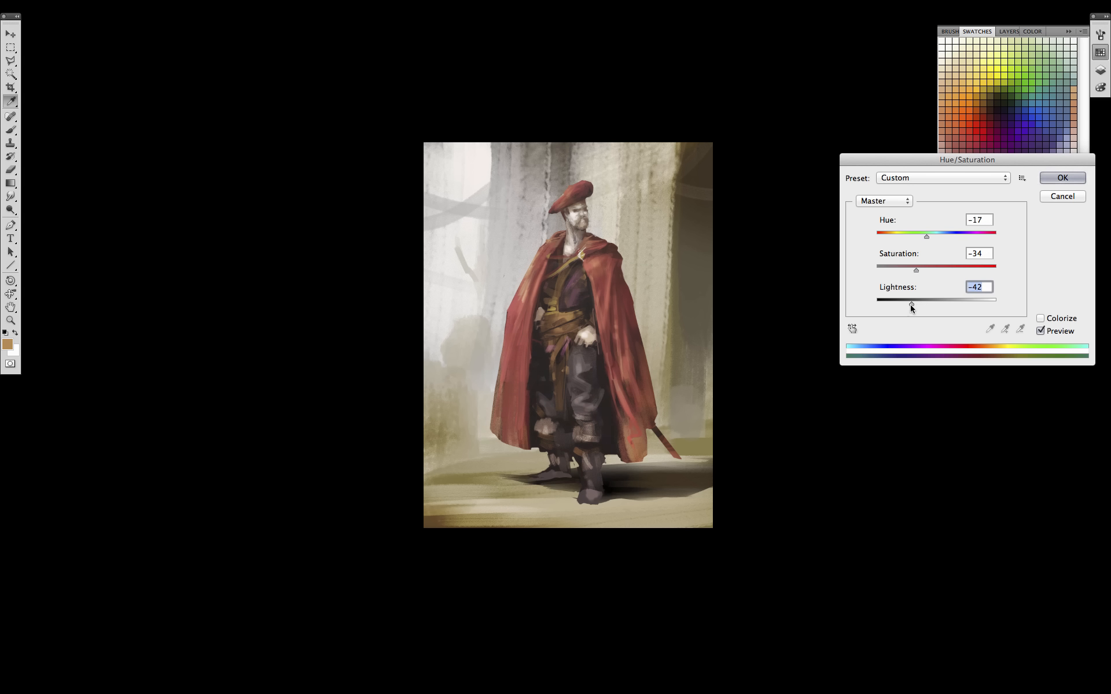
click(1062, 177)
click(1098, 66)
click(1054, 44)
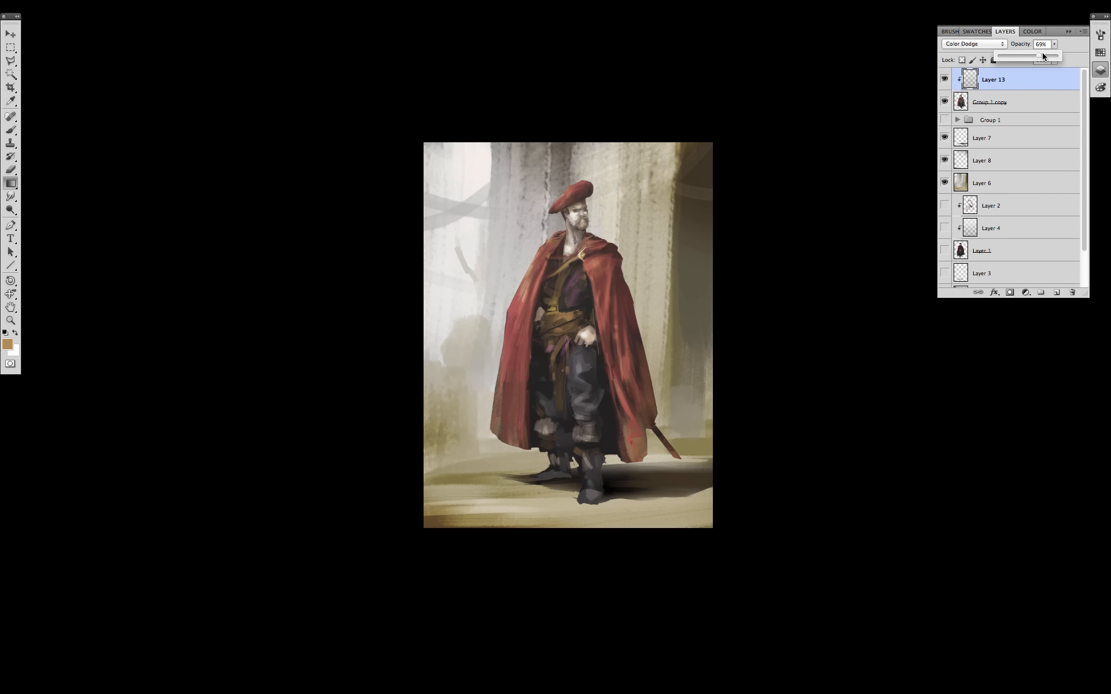
key(super+e)
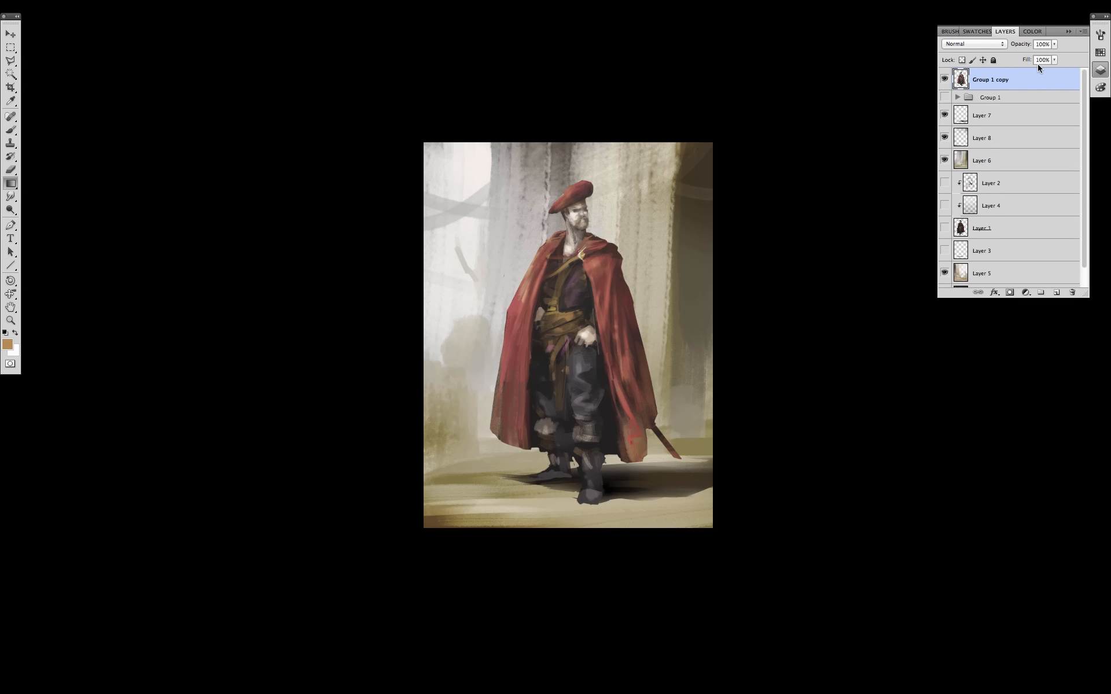
Extend the canvas height to 5000 pixels, anchored at the bottom centre so that space is added above the figure
drag(692, 329, 676, 395)
click(998, 160)
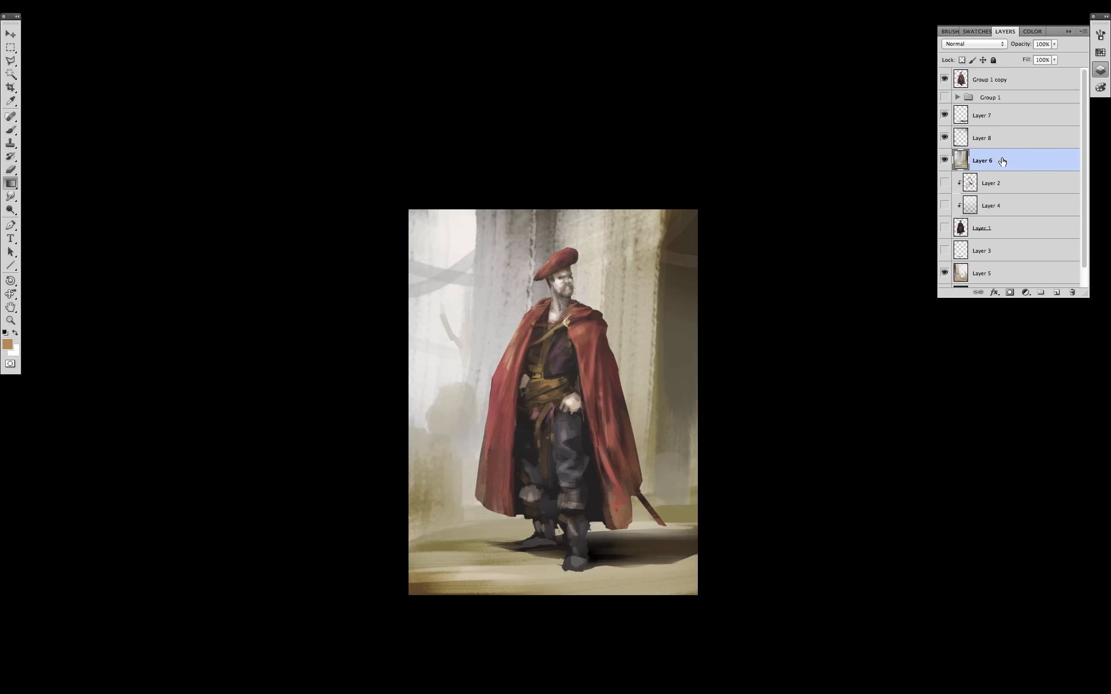
key(alt+super+c)
click(825, 447)
click(810, 434)
click(756, 525)
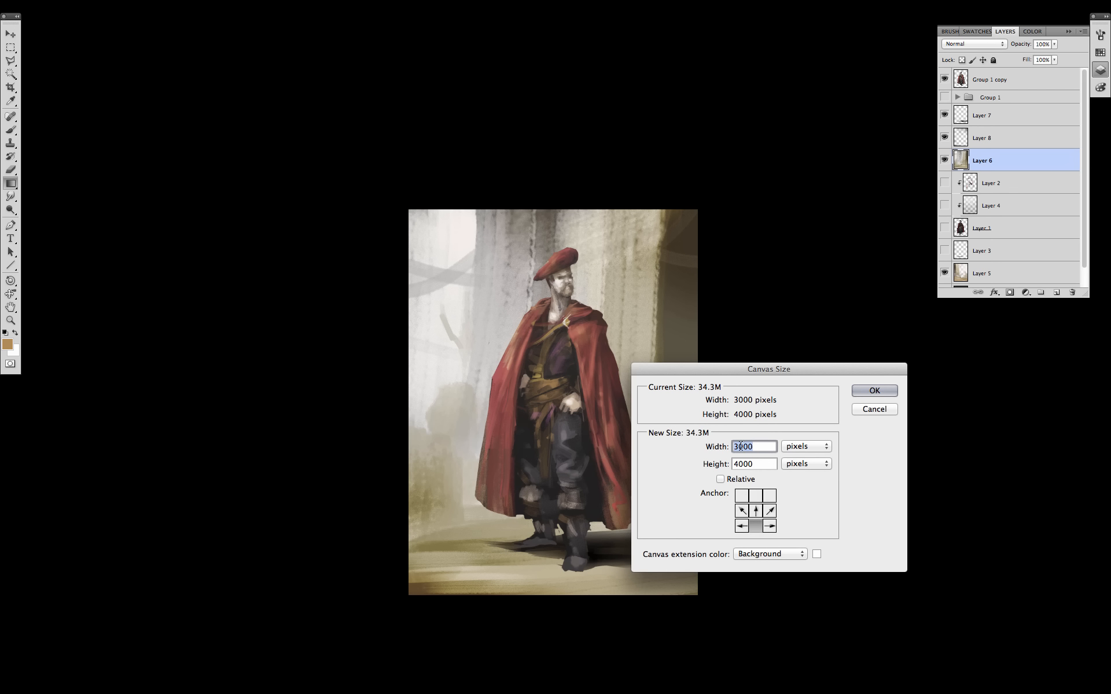
key(Tab)
text(5000)
click(868, 389)
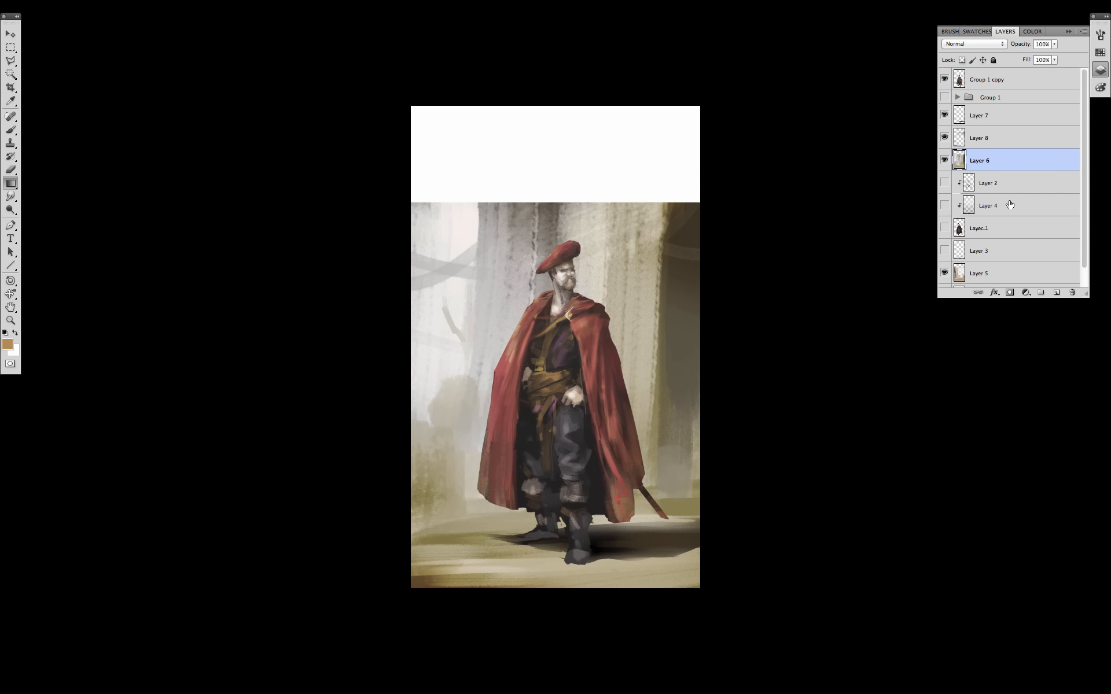
key(super+t)
drag(556, 202, 562, 88)
key(Return)
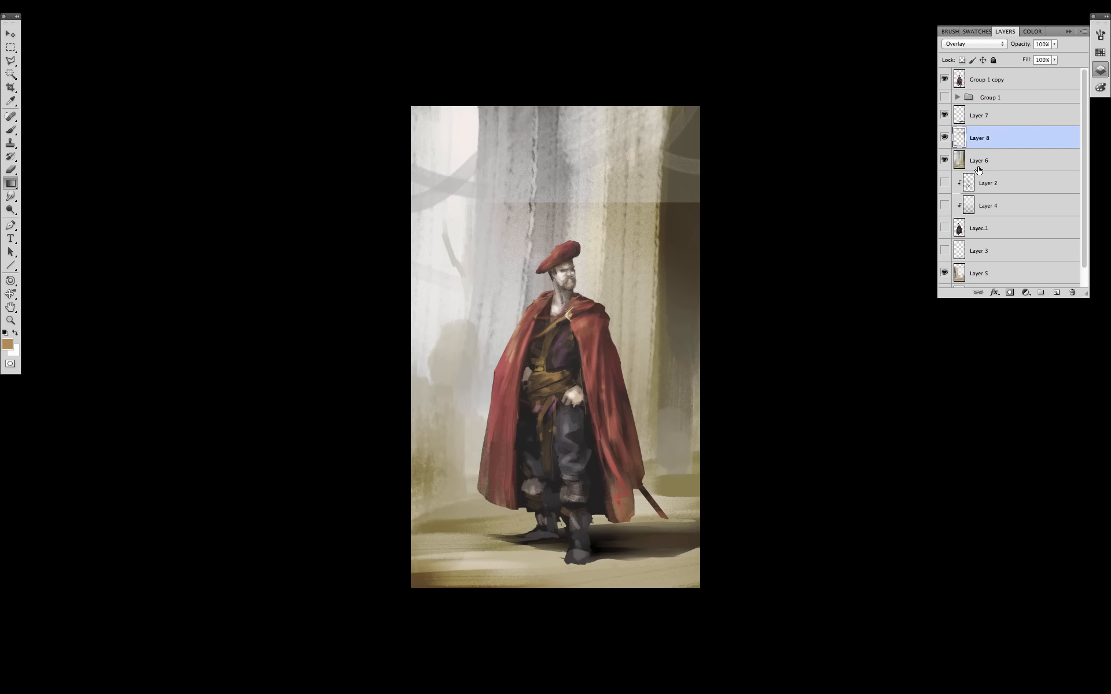
key(super+z)
Merge Layer 8 with the Layer 6 background and stretch the merged layer upward to fill the extended canvas
shift+click(989, 142)
key(super+e)
key(super+t)
drag(566, 201, 570, 94)
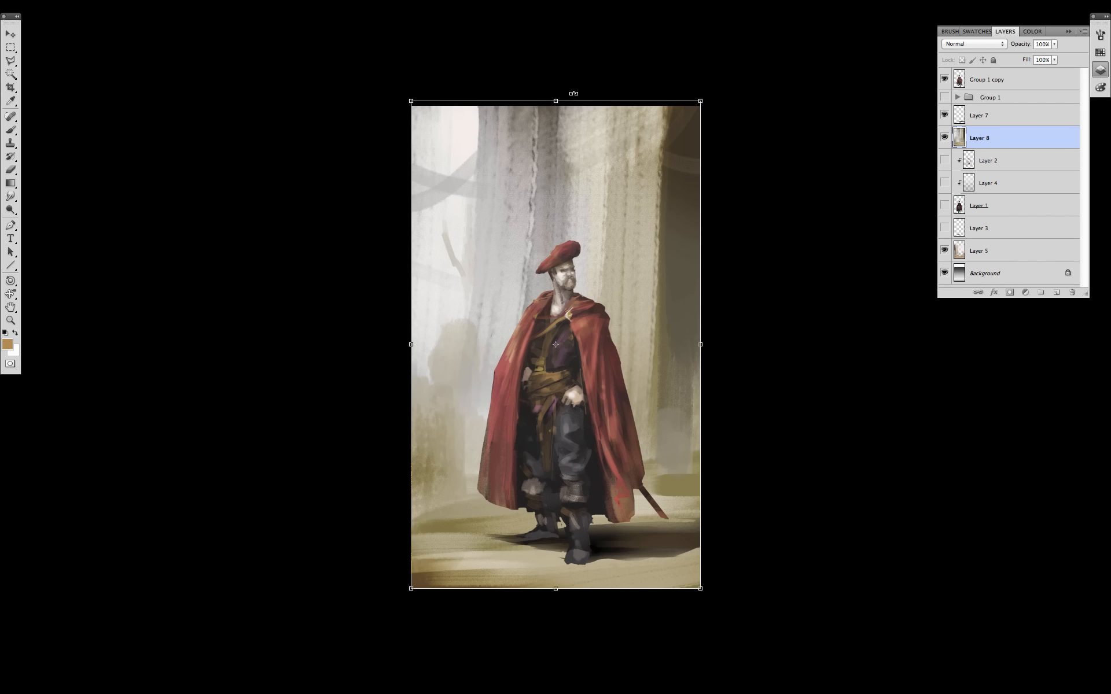
key(Return)
Warp the figure layer to narrow the cloak's side opposite the scabbard and lower the head and shoulders slightly
key(alt+period)
key(super+t)
right_click(654, 468)
drag(475, 240, 486, 243)
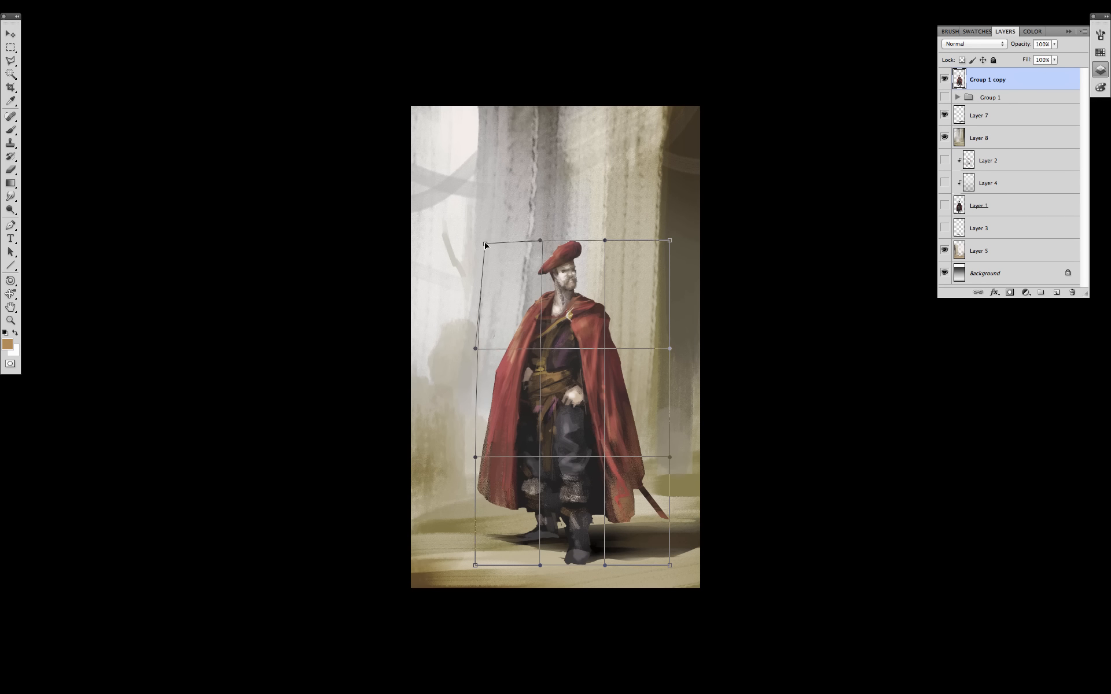
drag(476, 457, 486, 457)
drag(575, 286, 567, 295)
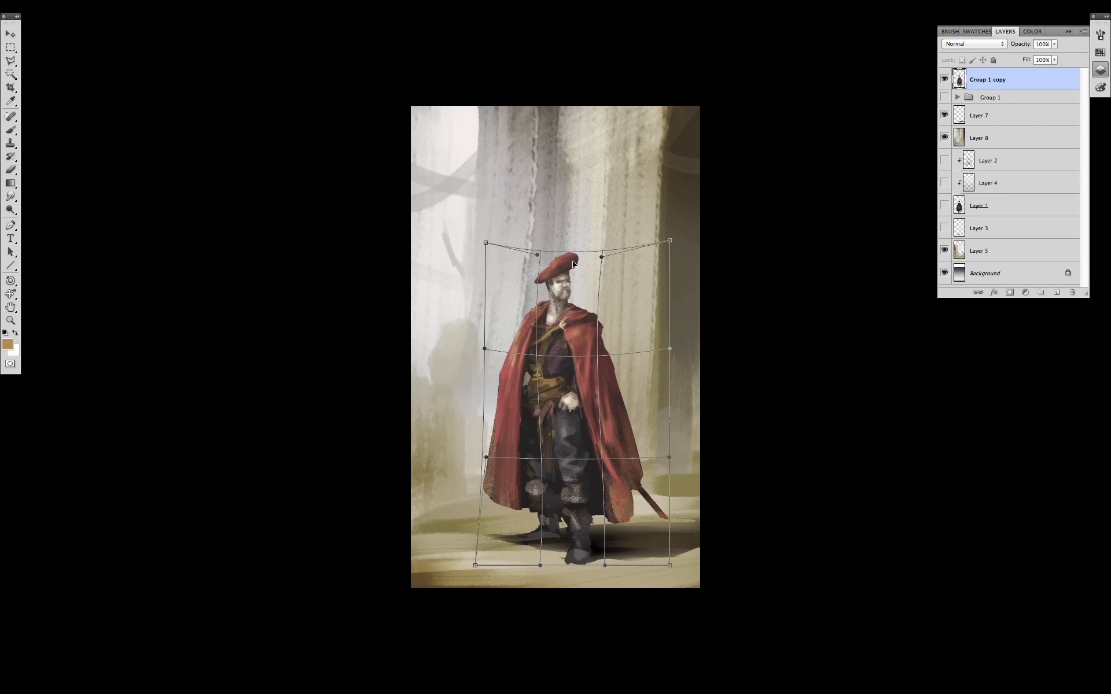
key(Return)
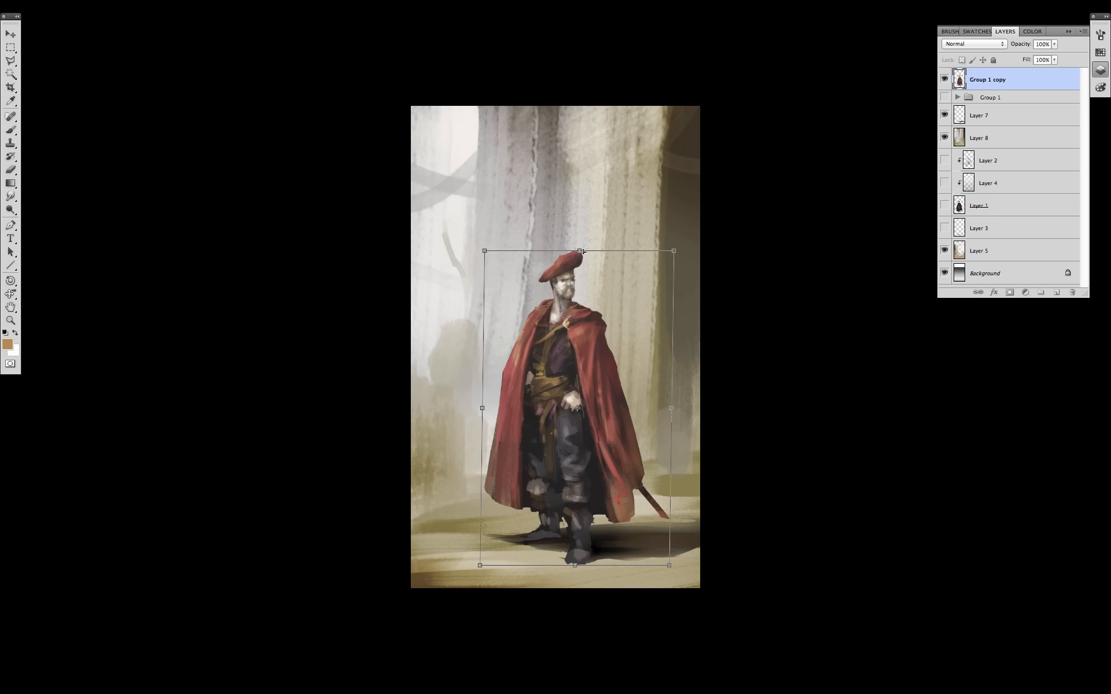
Brush sampled pale beige down the background column behind the figure's scabbard side on Layer 8
key(b)
click(994, 131)
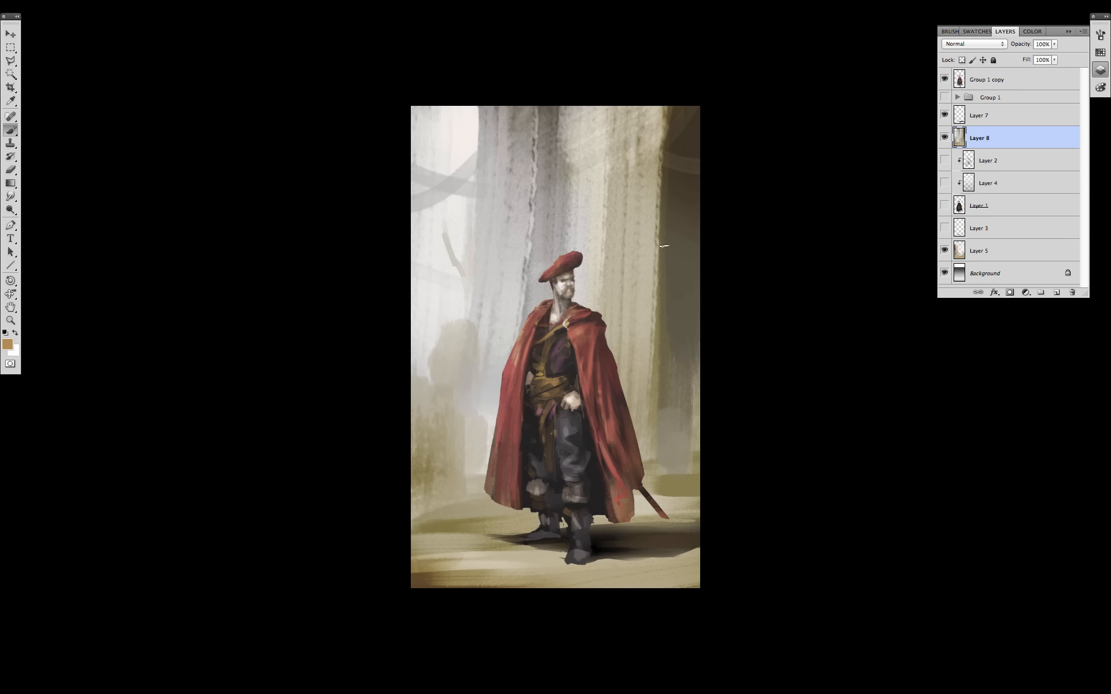
right_click(616, 538)
scroll(677, 538, down, 10)
double_click(677, 537)
alt+click(603, 224)
drag(611, 120, 606, 324)
key(ctrl+Tab)
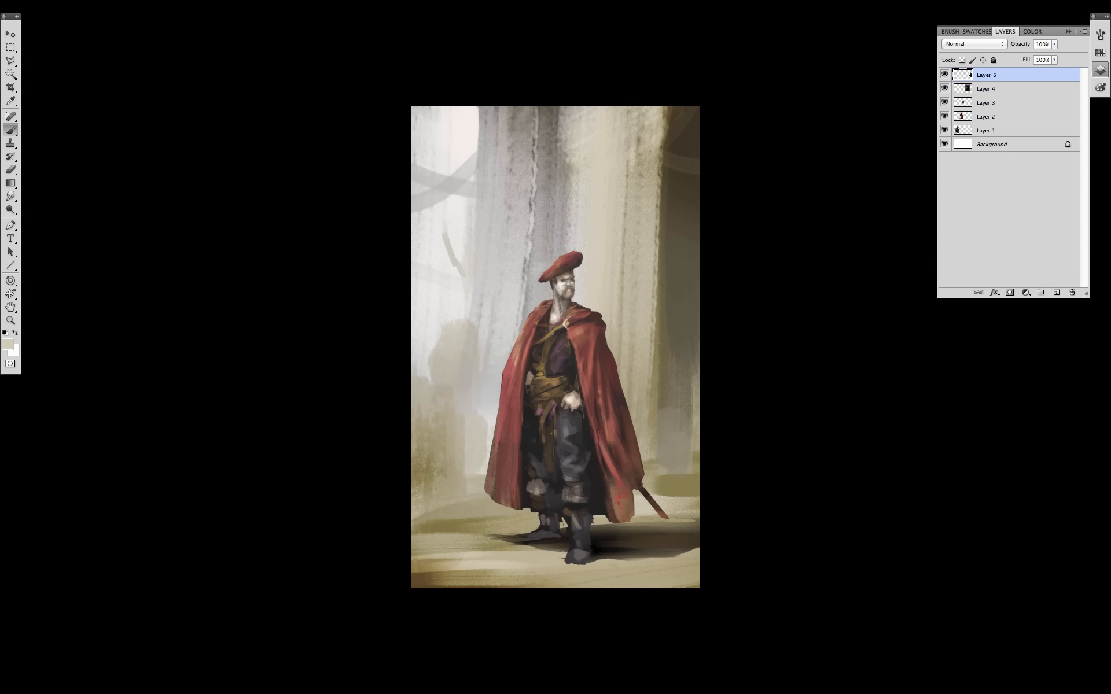
key(ctrl+Tab)
key(e)
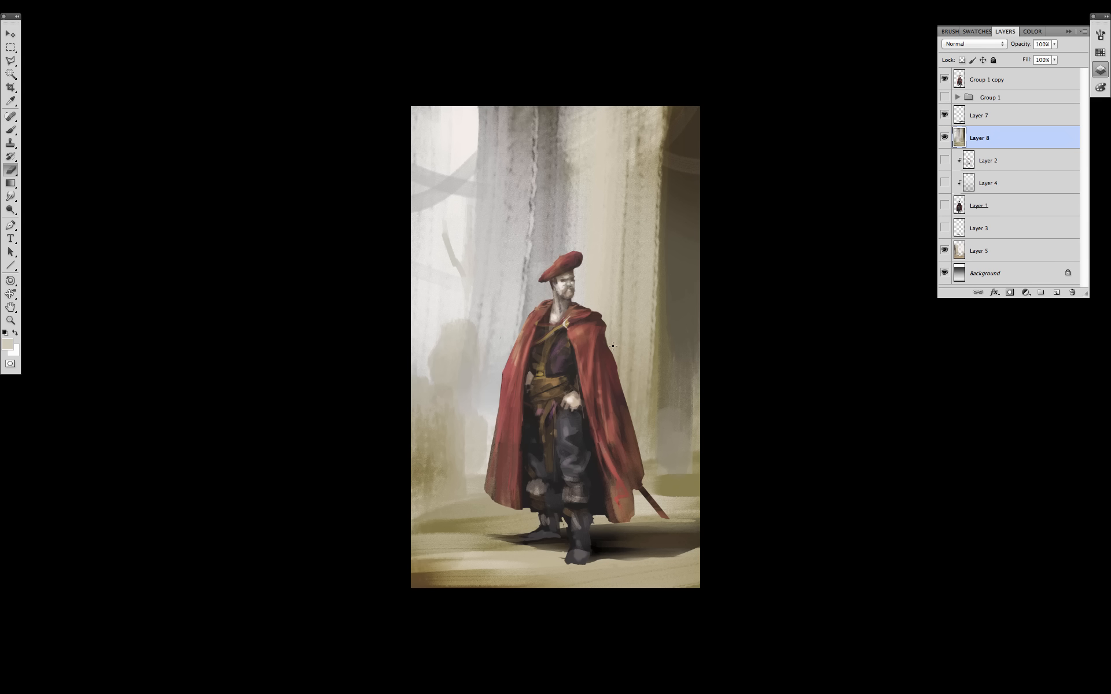
Create a new layer clipped to the figure and paint white rim highlights along the hat and the cloak's lit shoulder
click(992, 81)
click(1057, 292)
alt+click(989, 90)
key(b)
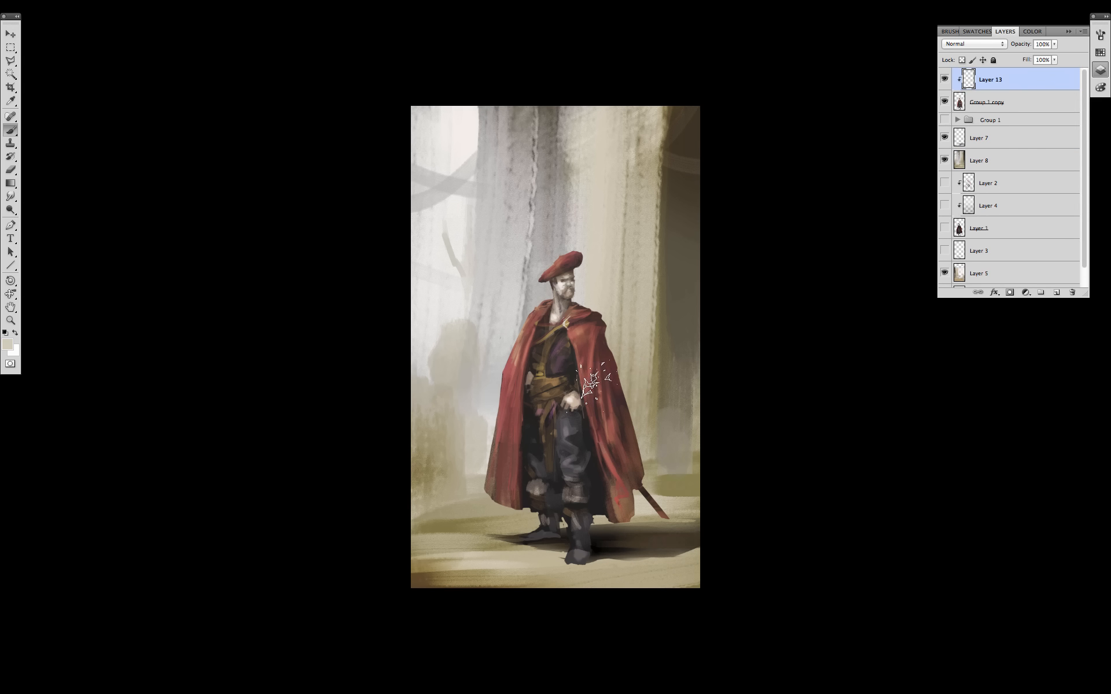
right_click(595, 382)
drag(951, 544, 951, 419)
click(658, 436)
key(Return)
key(x)
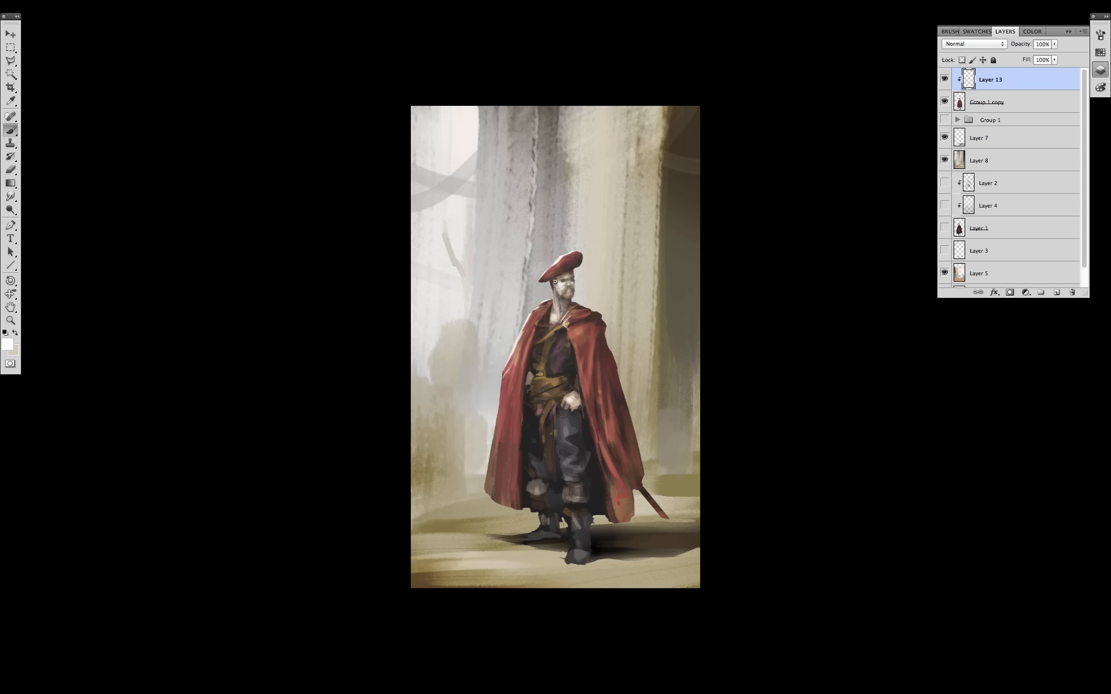
Paint light textured detail on the chest strap and belt sash with a patterned brush
right_click(547, 335)
scroll(898, 532, down, 3)
double_click(897, 541)
mouse_move(537, 393)
mouse_down()
mouse_move(559, 382)
mouse_move(549, 424)
mouse_up()
Lasso a long fold on the cloak's scabbard side, shade it with sampled dark brown and deselect it
right_click(679, 501)
scroll(735, 521, down, 3)
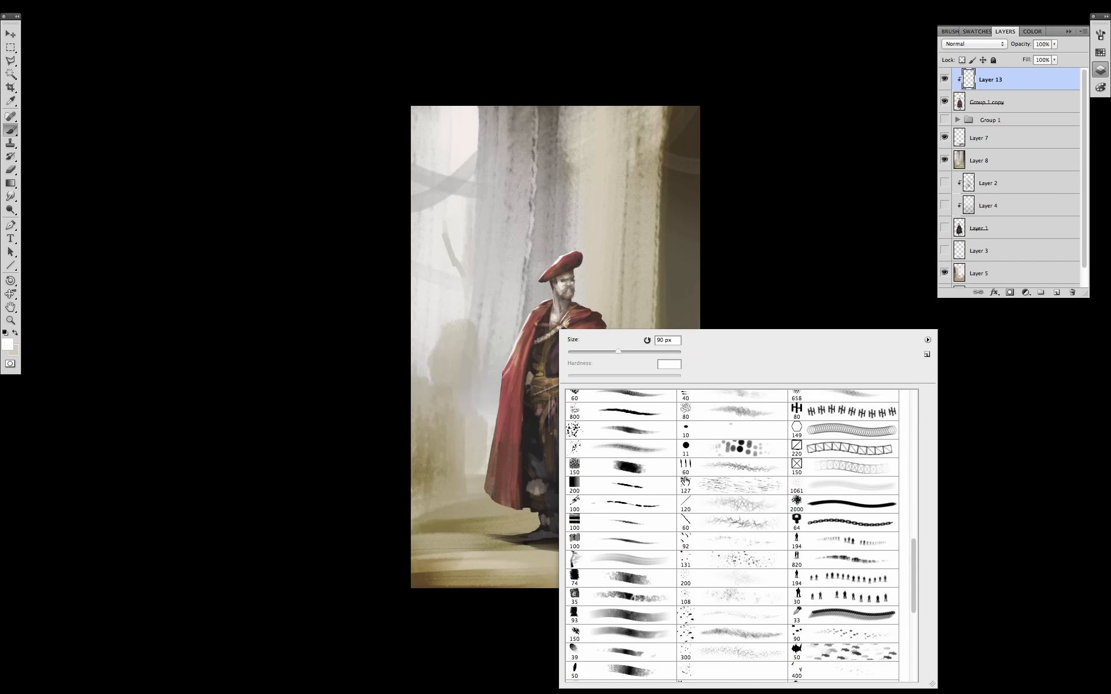
alt+click(525, 345)
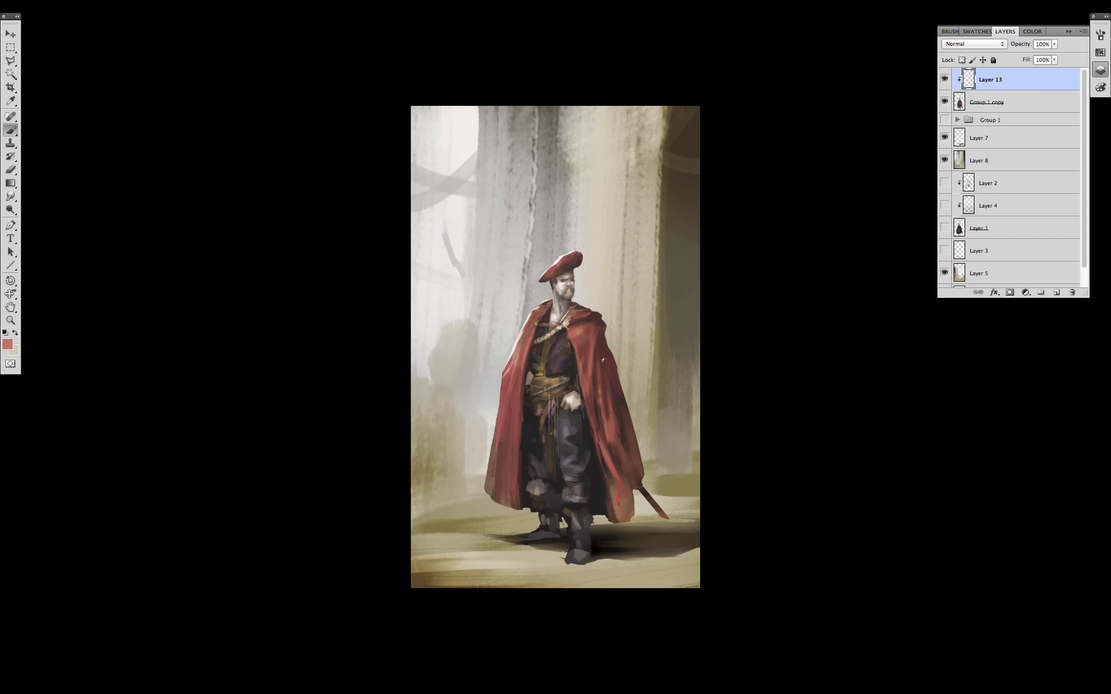
key(l)
drag(602, 334, 601, 337)
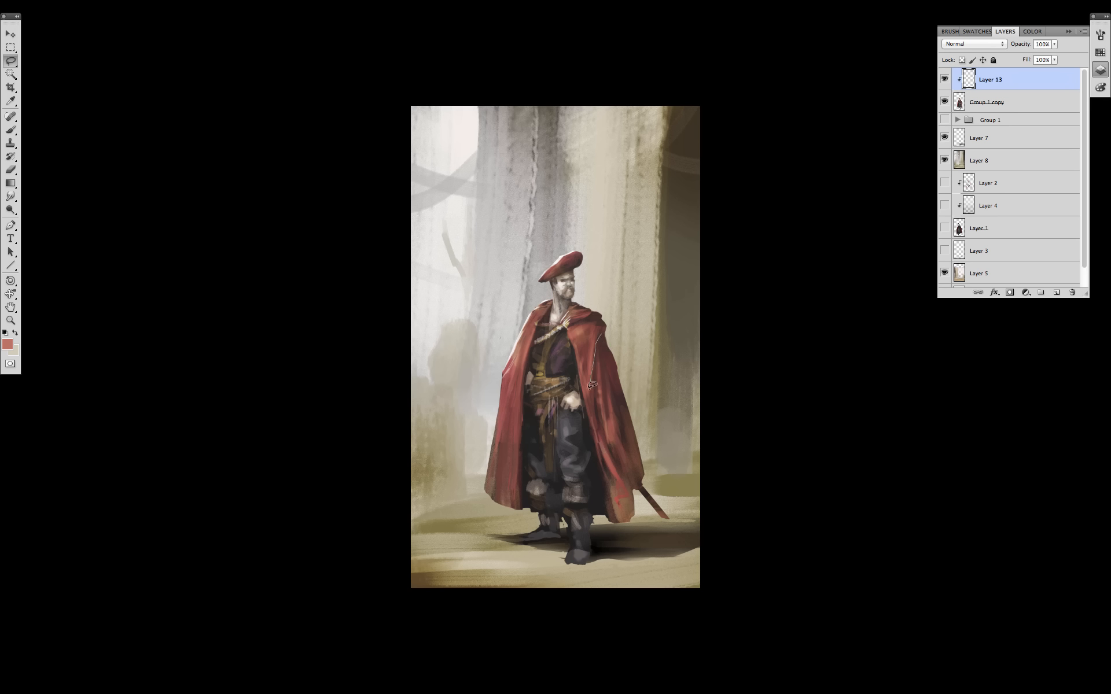
key(b)
alt+click(594, 313)
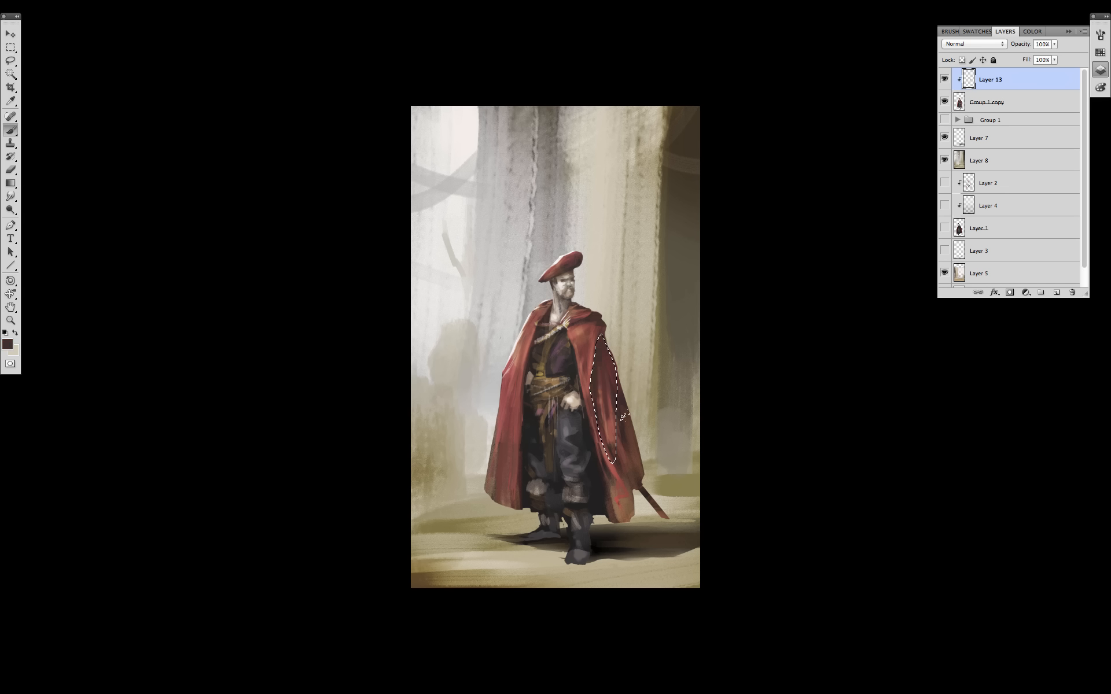
key(super+d)
Darken the narrow fold reaching the hem and the outer edge of the cloak's scabbard side within lasso selections
key(l)
mouse_move(601, 403)
mouse_down()
mouse_move(626, 491)
mouse_move(600, 389)
mouse_move(611, 443)
mouse_up()
key(b)
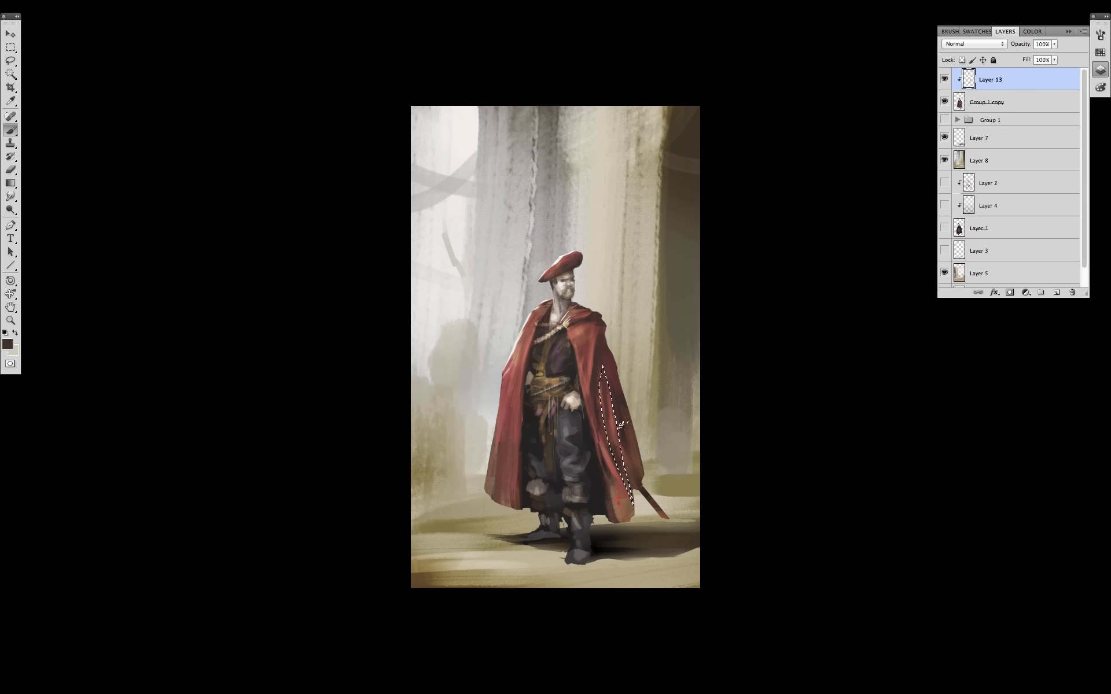
key(l)
mouse_move(602, 335)
mouse_down()
mouse_move(622, 416)
mouse_move(630, 304)
mouse_up()
key(b)
alt+click(606, 377)
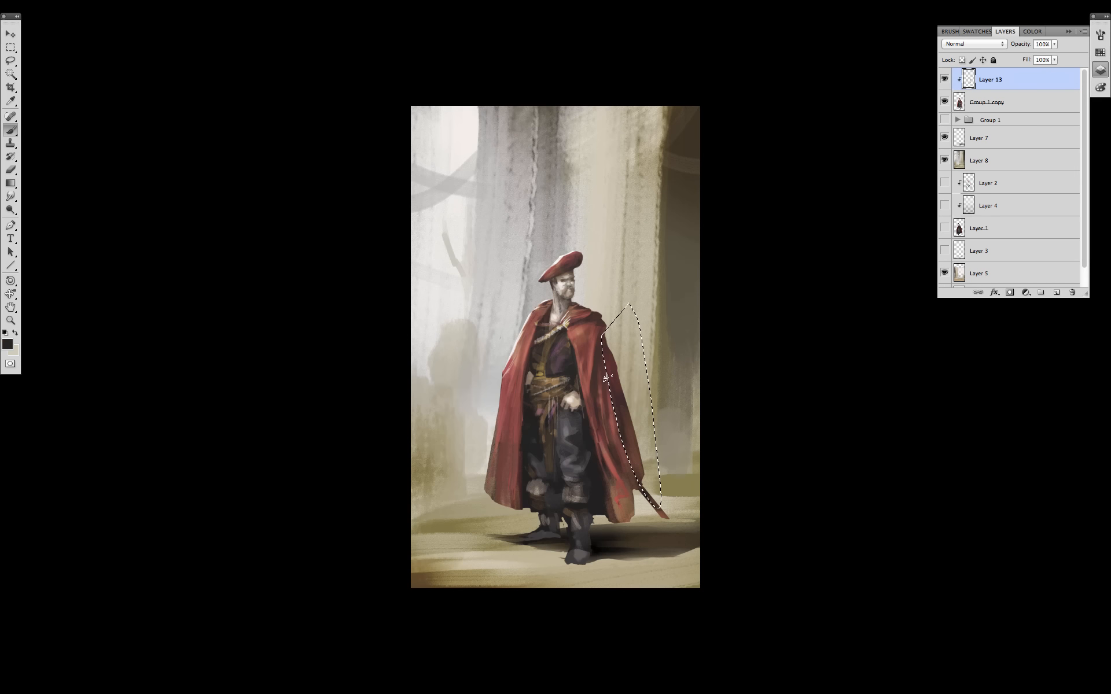
key(m)
click(637, 416)
Lasso and shade another fold near the outer edge of the cloak's scabbard side
key(l)
mouse_move(613, 378)
mouse_down()
mouse_move(644, 451)
mouse_move(613, 332)
mouse_up()
key(b)
key(m)
click(625, 482)
Shade the folds on the cloak's side opposite the scabbard with dark strokes inside two lasso selections
key(l)
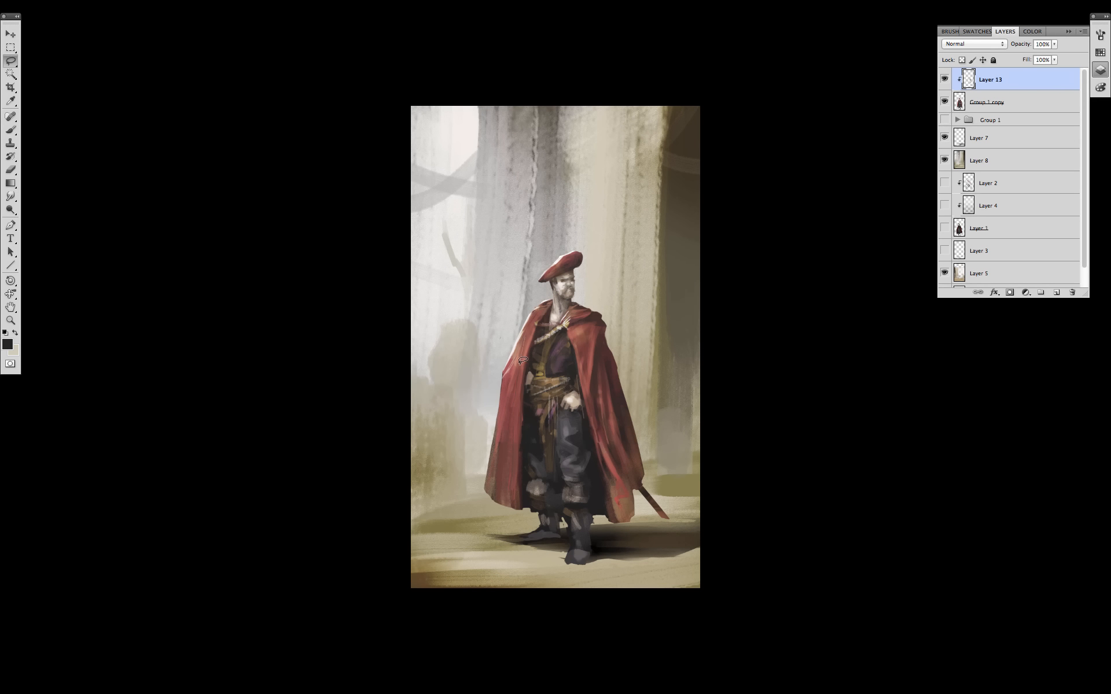
drag(524, 338, 518, 312)
key(b)
drag(513, 422, 502, 475)
key(m)
click(523, 427)
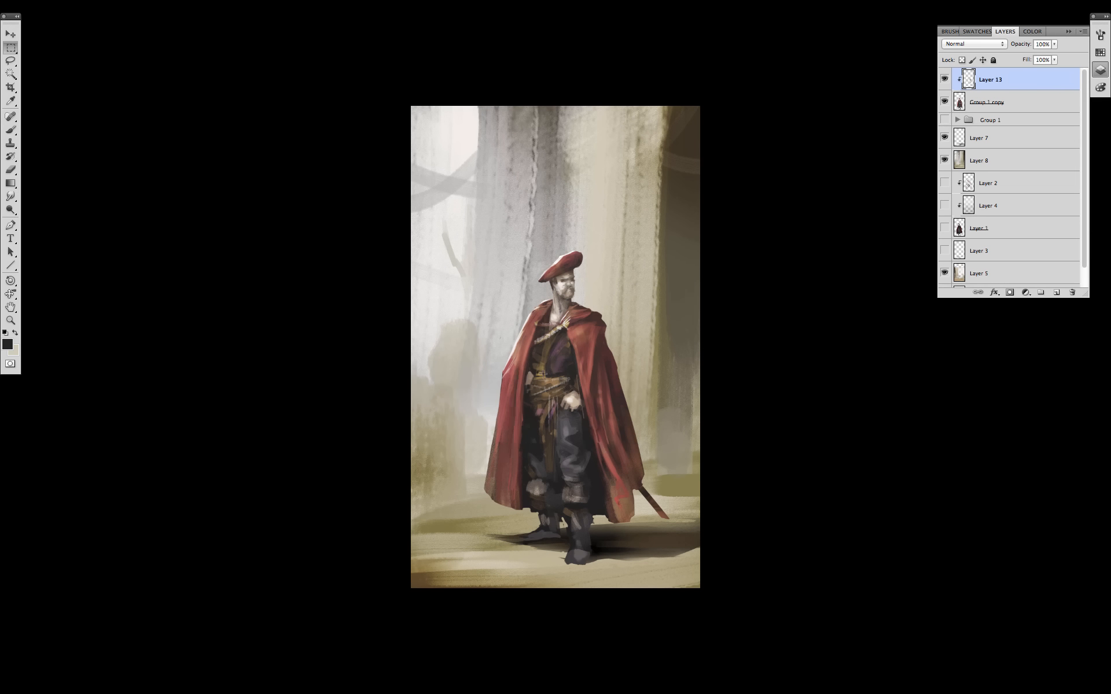
key(l)
mouse_move(514, 388)
mouse_down()
mouse_move(505, 483)
mouse_move(517, 382)
mouse_move(506, 468)
mouse_up()
key(b)
key(m)
click(606, 414)
Refine the belt sash, boot cuffs and boots with dark and sampled grey-brown tones, and merge Layer 13 into the figure
key(b)
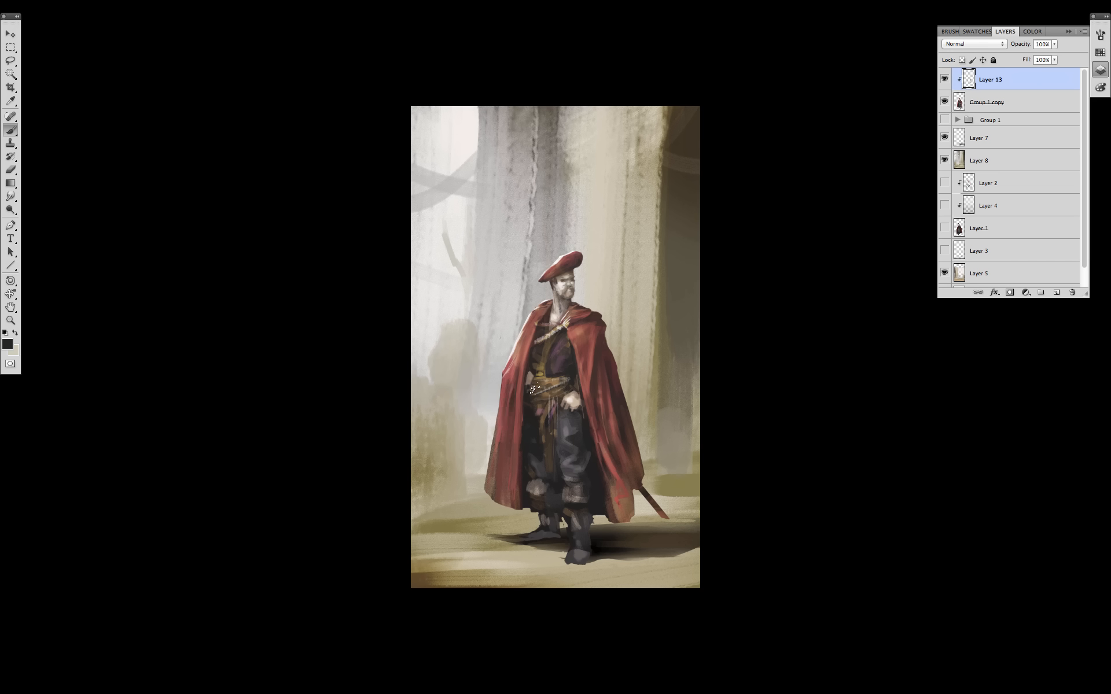
key(l)
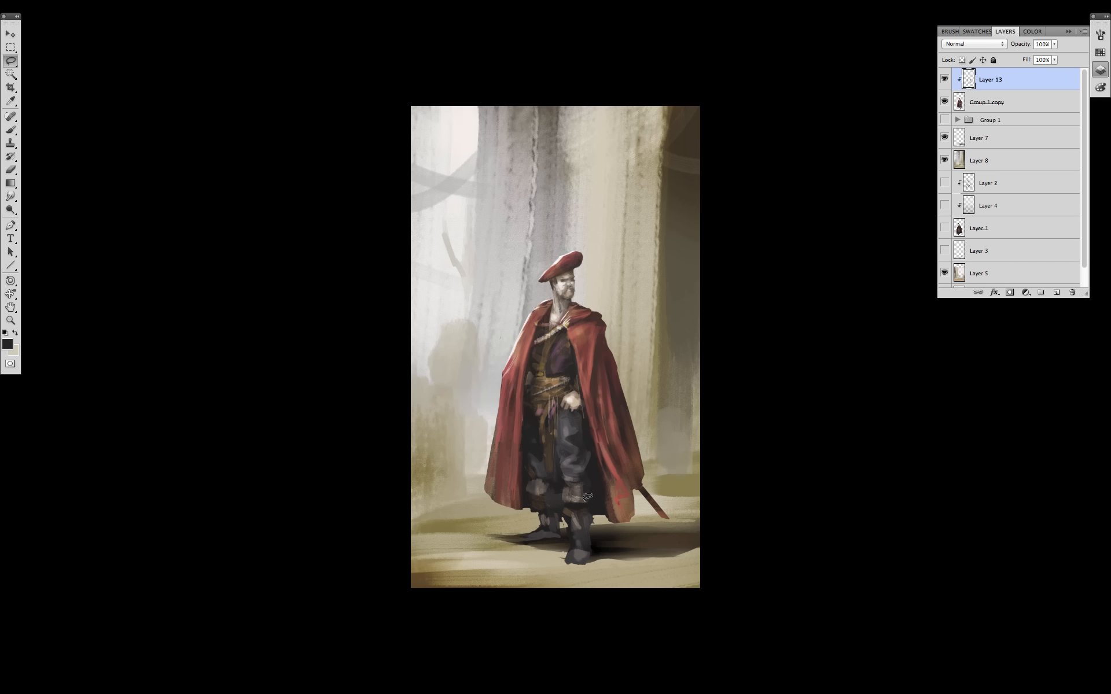
mouse_move(572, 502)
mouse_down()
mouse_move(591, 480)
mouse_move(570, 502)
mouse_up()
key(b)
alt+click(578, 492)
key(m)
key(ctrl+d)
key(e)
key(ctrl+e)
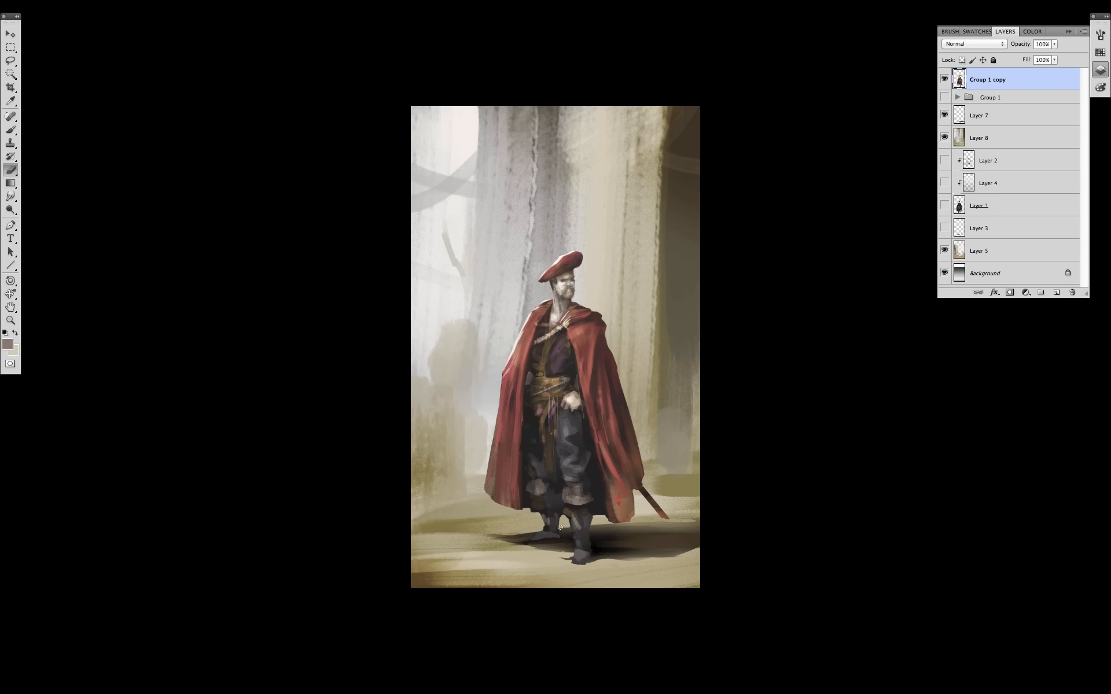
Outline the dark background column on the scabbard side with a polygonal lasso selection extending beyond the canvas
click(618, 527)
key(l)
click(656, 83)
click(654, 236)
click(648, 259)
click(648, 380)
click(655, 392)
click(650, 469)
click(723, 478)
click(758, 162)
click(739, 77)
click(657, 83)
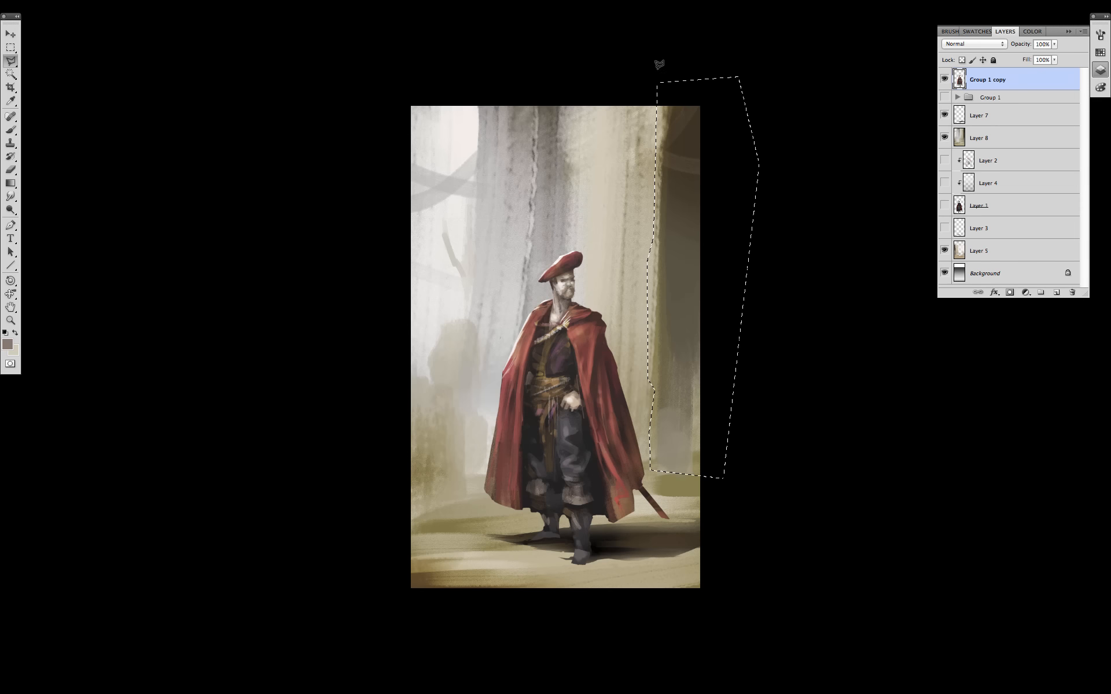
Merge Layer 7 into Layer 8, shade the selected column with sampled dark olive-brown, and deselect
key(b)
alt+click(674, 158)
click(991, 118)
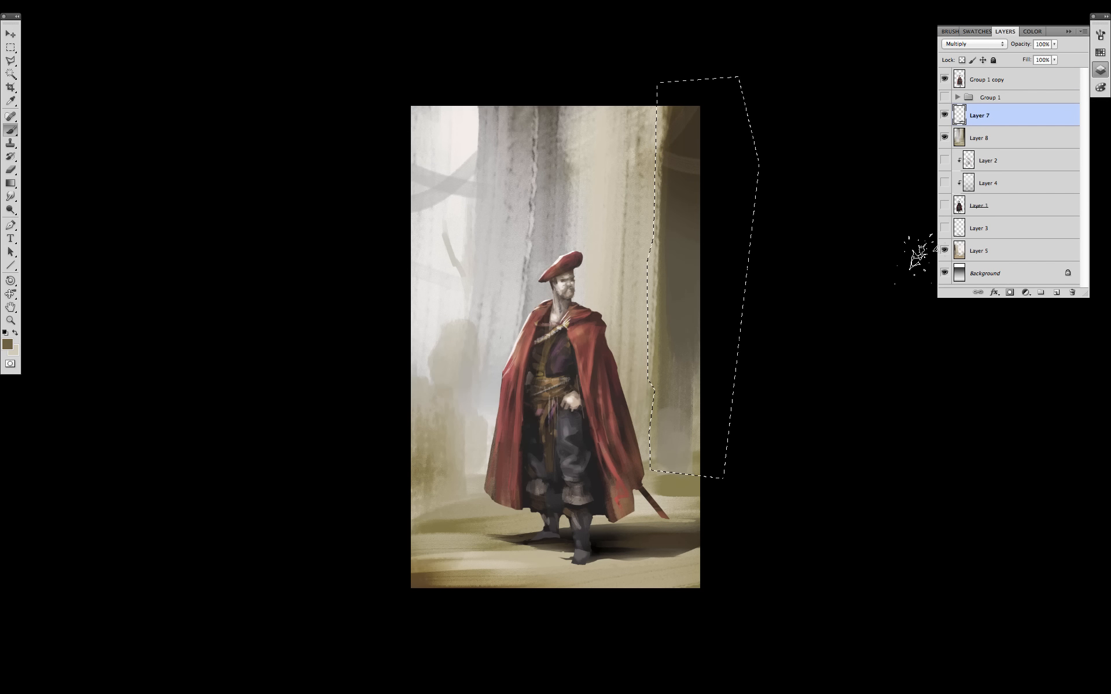
key(super+e)
mouse_move(701, 217)
mouse_down()
mouse_move(659, 272)
mouse_move(651, 347)
mouse_move(648, 255)
mouse_move(654, 347)
mouse_up()
key(super+d)
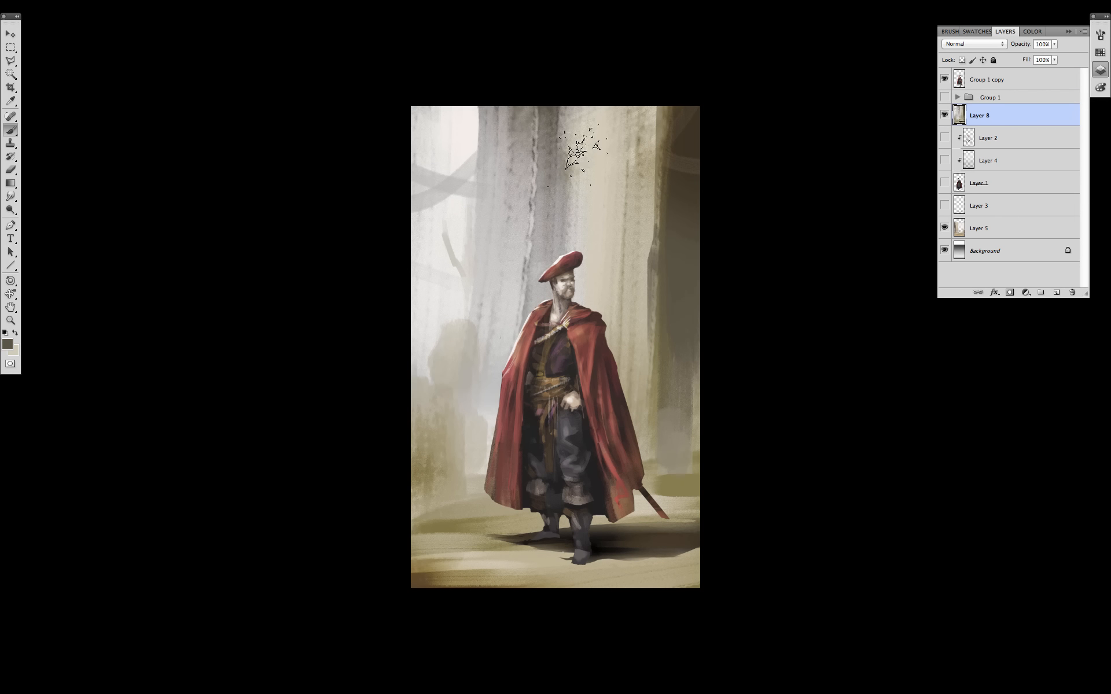
Brighten the upper background beside the pale pillar with sampled cream tones and white, softening the dark branch
alt+click(576, 168)
mouse_move(529, 168)
mouse_down()
mouse_move(515, 73)
mouse_move(489, 159)
mouse_up()
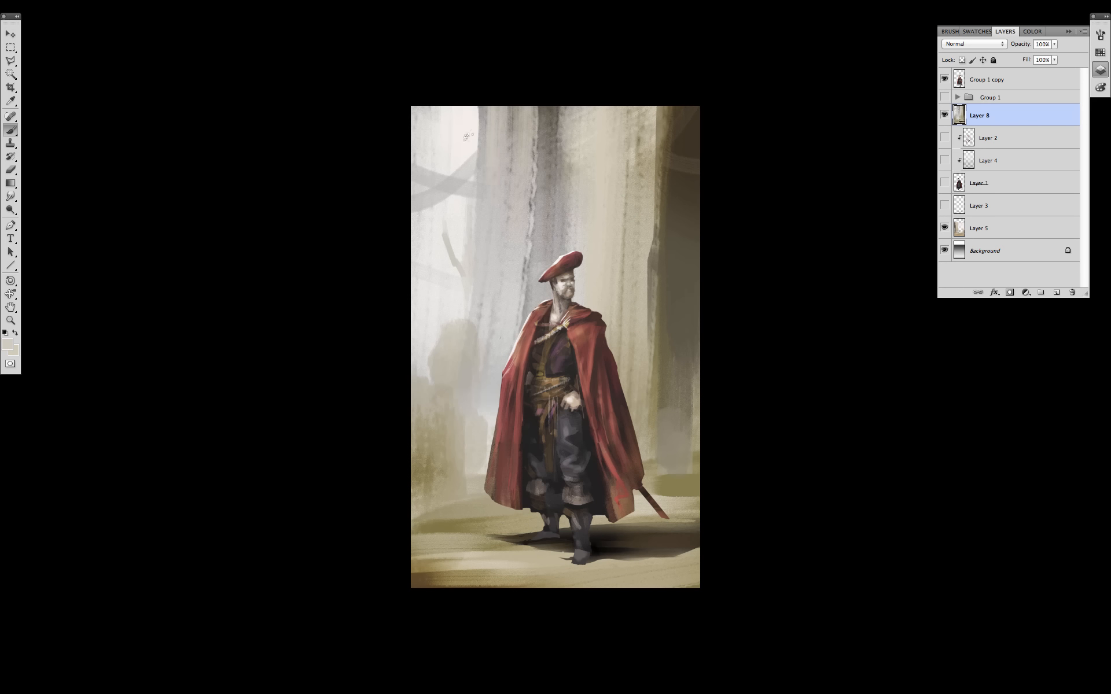
alt+click(467, 136)
drag(477, 81, 485, 132)
mouse_move(476, 191)
mouse_down()
mouse_move(486, 110)
mouse_move(502, 121)
mouse_move(506, 67)
mouse_up()
key(d)
key(x)
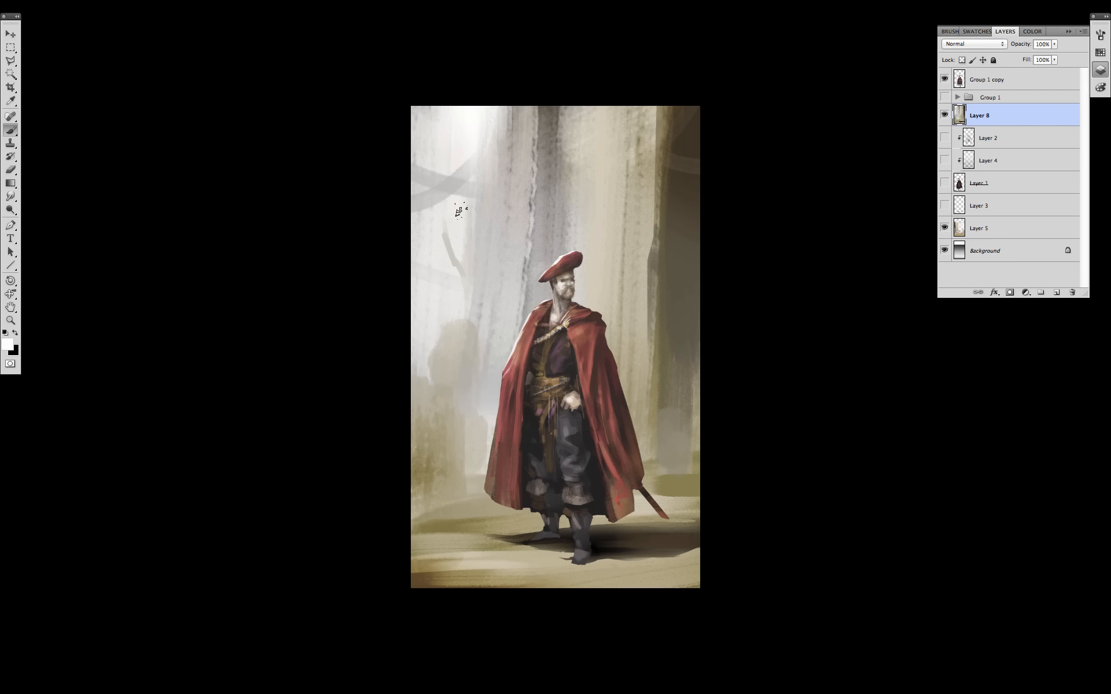
drag(459, 212, 468, 238)
alt+click(449, 232)
Darken the background column at the scabbard-side edge with a sampled dark brown
alt+click(677, 428)
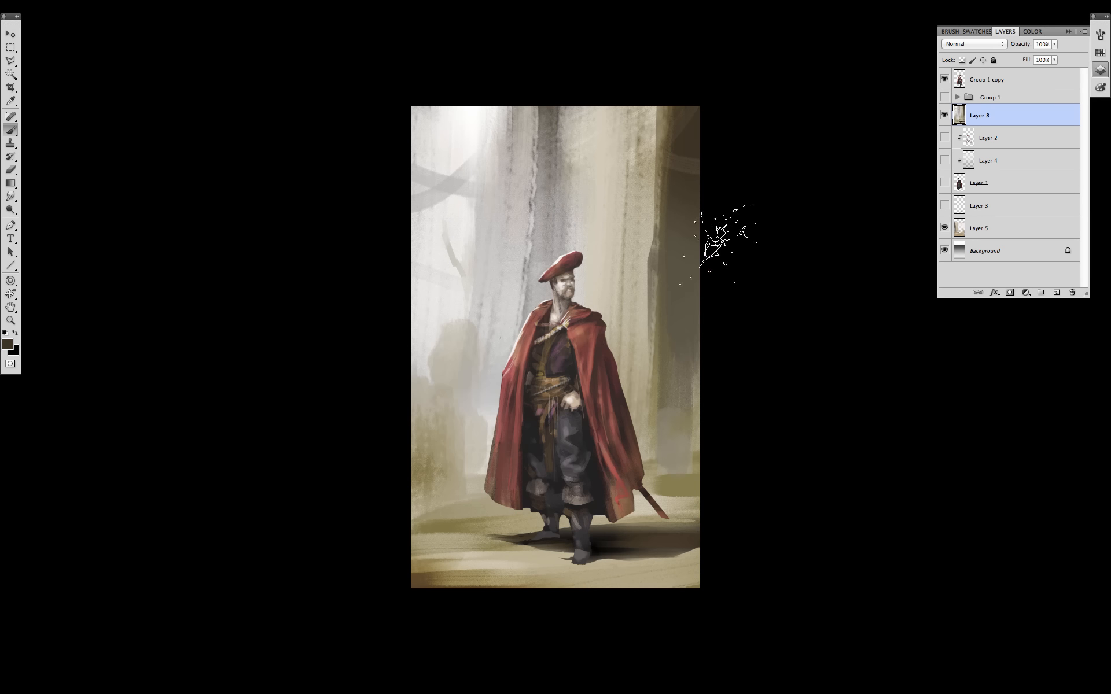
drag(720, 238, 684, 362)
alt+click(457, 373)
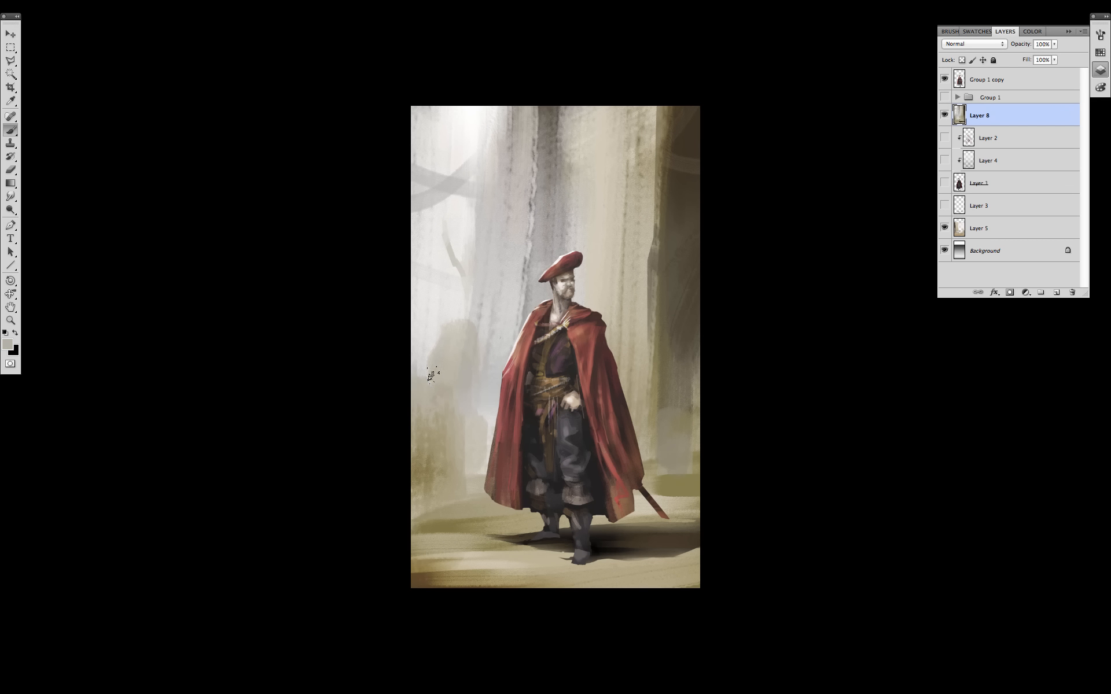
Blend the grey pillar beside the cloak's lit shoulder and along its upper part with sampled greys
alt+click(554, 211)
mouse_move(526, 324)
mouse_down()
mouse_move(522, 281)
mouse_move(519, 339)
mouse_up()
alt+click(520, 272)
alt+click(531, 259)
drag(522, 295, 514, 334)
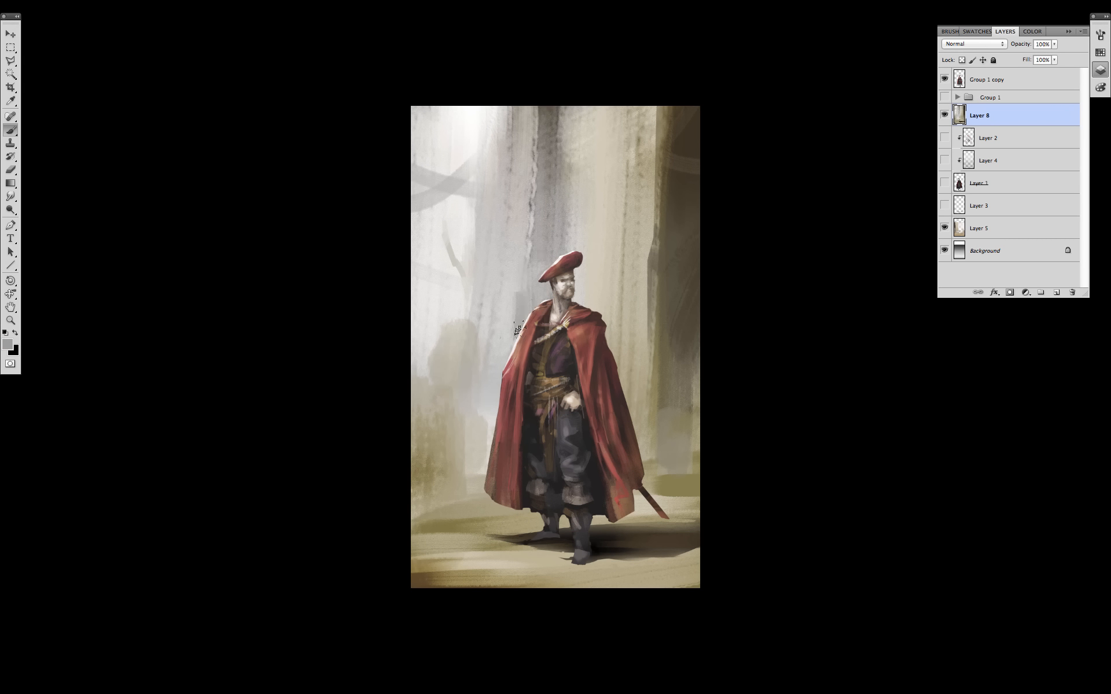
alt+click(538, 133)
mouse_move(511, 159)
mouse_down()
mouse_move(510, 92)
mouse_move(503, 138)
mouse_move(515, 133)
mouse_up()
alt+click(512, 107)
alt+click(516, 122)
alt+click(515, 138)
Paint sampled sand tones over the ground on the side opposite the scabbard
alt+click(596, 567)
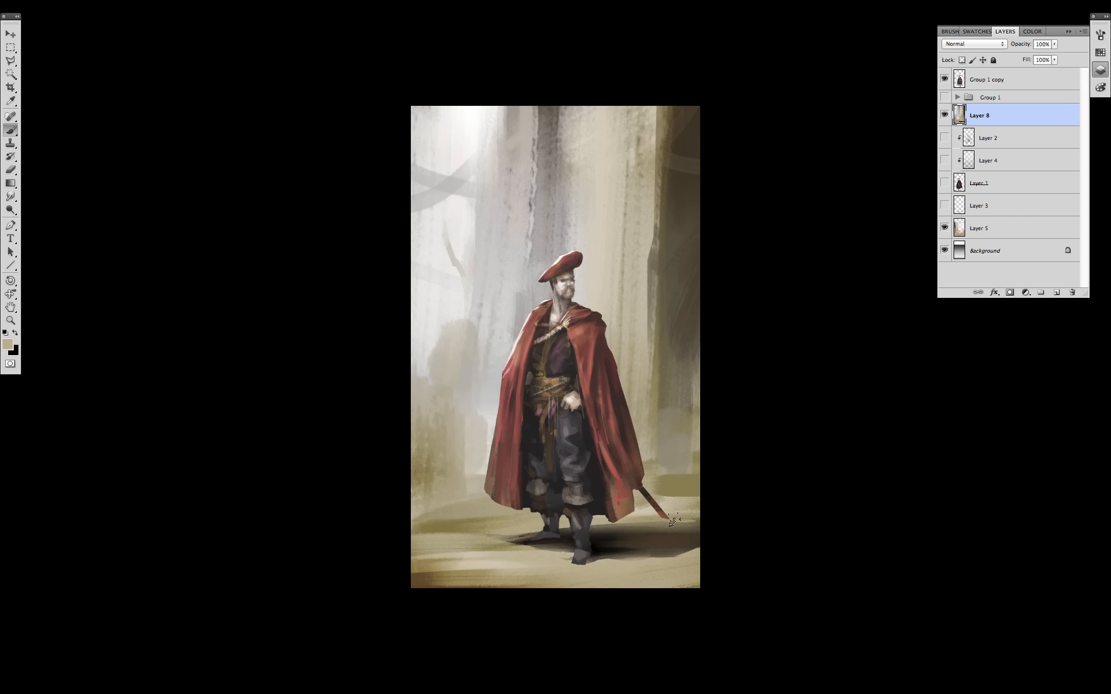
mouse_move(394, 496)
mouse_down()
mouse_move(380, 485)
mouse_move(468, 492)
mouse_move(412, 510)
mouse_up()
alt+click(434, 553)
drag(408, 554, 454, 570)
Undo the last ground stroke and texture the cast shadow beyond the boots with a sampled sand tone
key(])
key(])
key(])
key(])
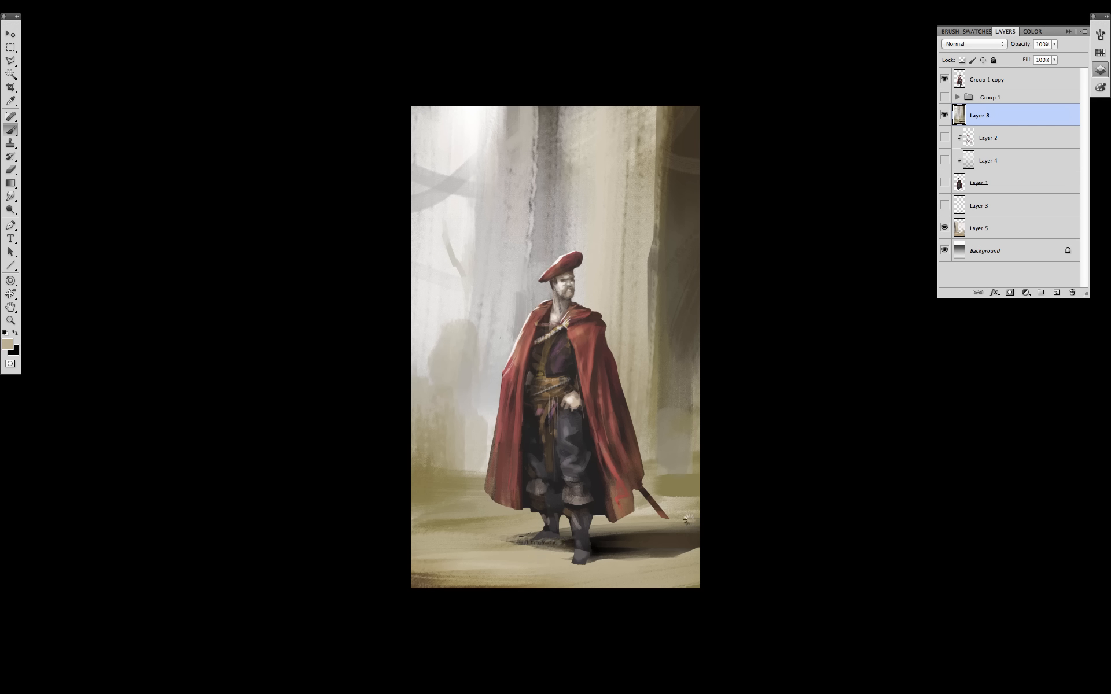
key(super+z)
alt+click(695, 521)
mouse_move(657, 524)
mouse_down()
mouse_move(682, 526)
mouse_move(608, 536)
mouse_move(714, 553)
mouse_move(631, 596)
mouse_move(660, 526)
mouse_up()
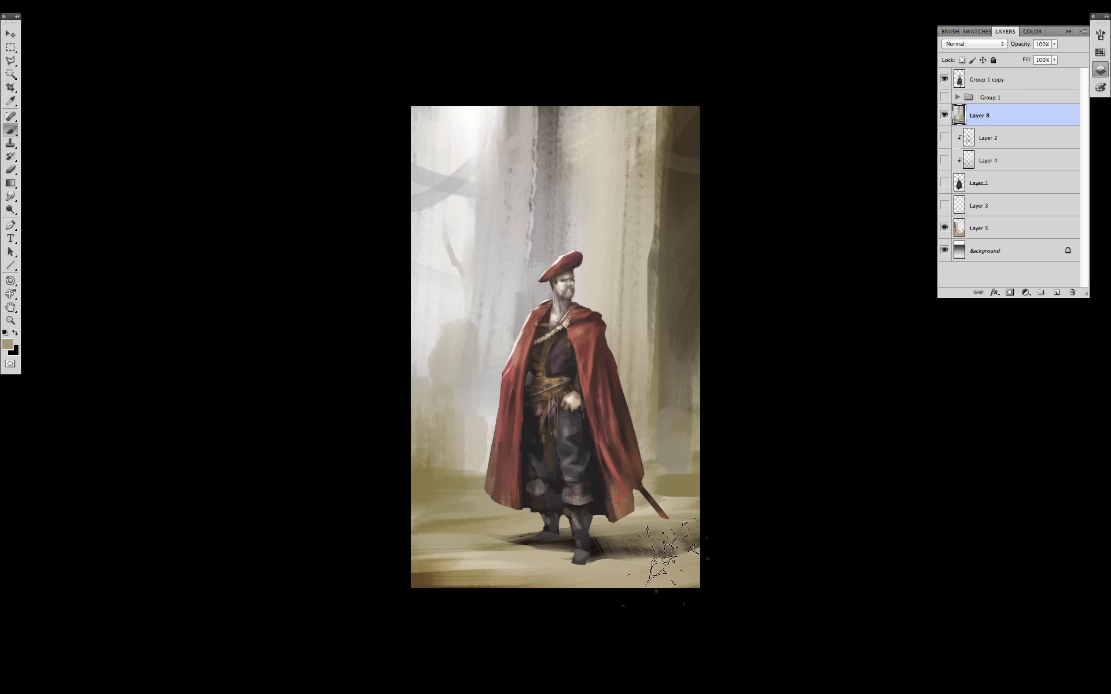
Cover the dark branch in the misty background and soften the shape below it with sampled pale tones
alt+click(583, 314)
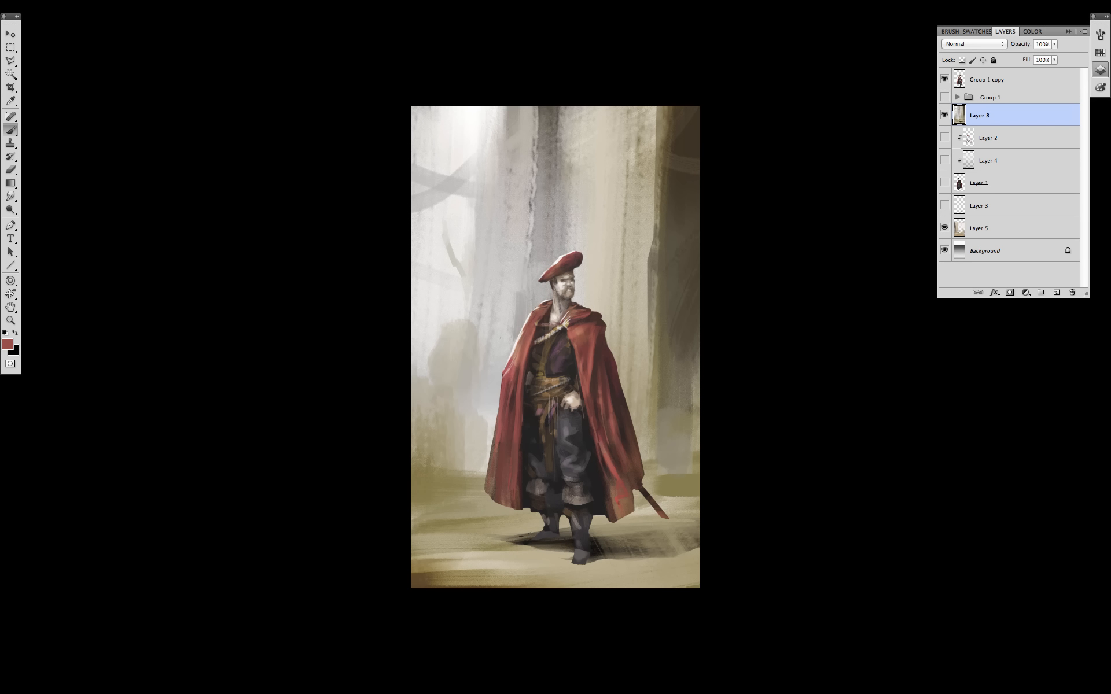
alt+click(642, 139)
alt+click(450, 246)
alt+click(449, 339)
drag(380, 283, 462, 287)
drag(404, 314, 463, 320)
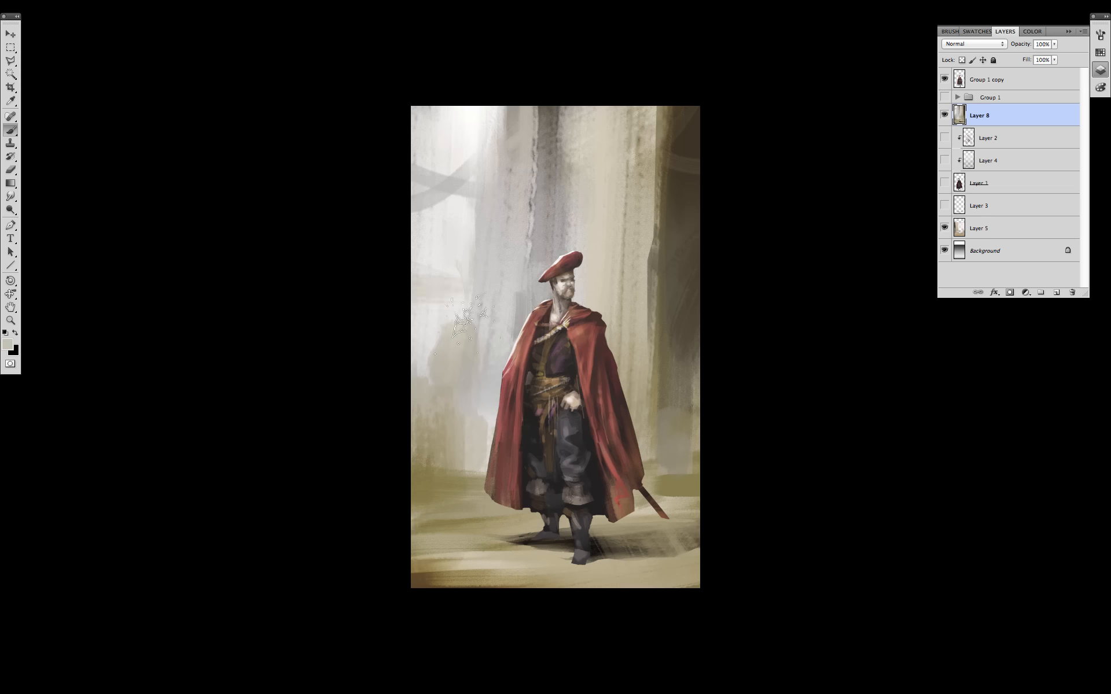
drag(412, 279, 460, 285)
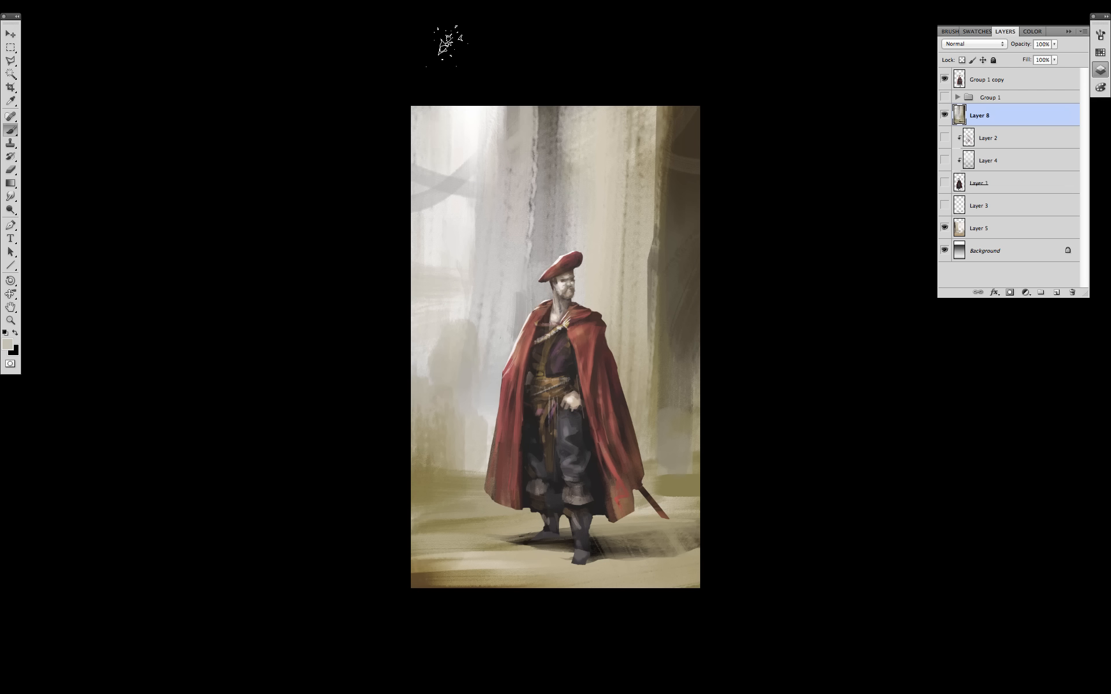
Add a new layer clipped to Group 1 copy and set its blend mode to Color Dodge
key(ctrl+shift+alt+n)
key(ctrl+alt+g)
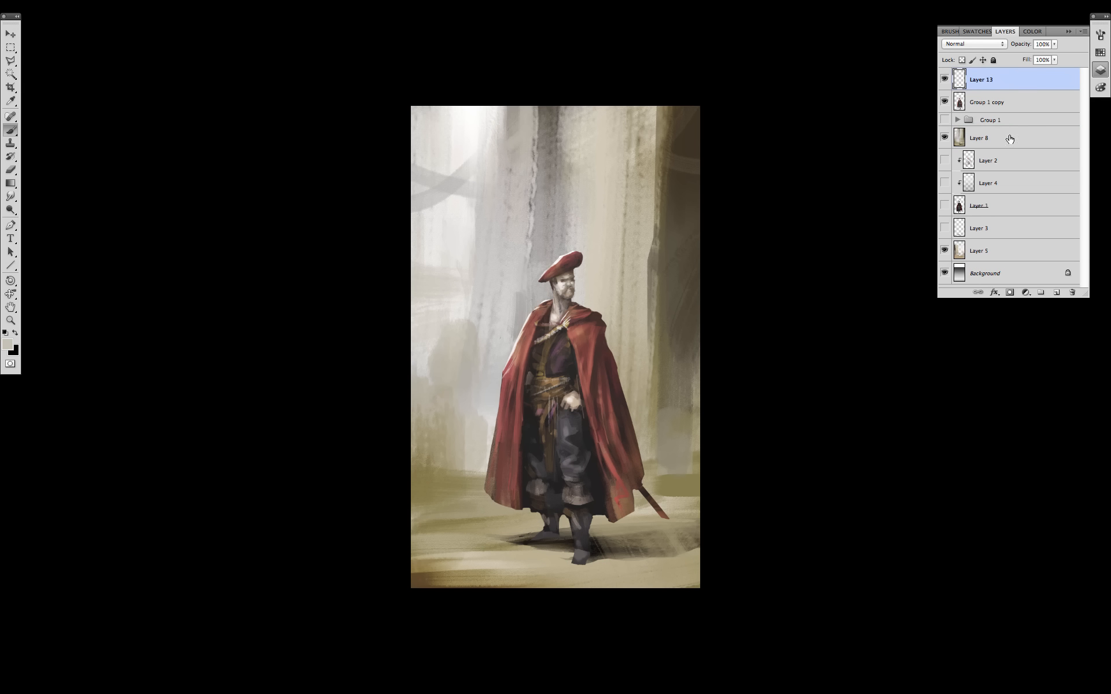
click(974, 44)
click(978, 123)
Pick another brush and an orange swatch, and paint trim along both front edges of the cloak
right_click(926, 586)
double_click(927, 586)
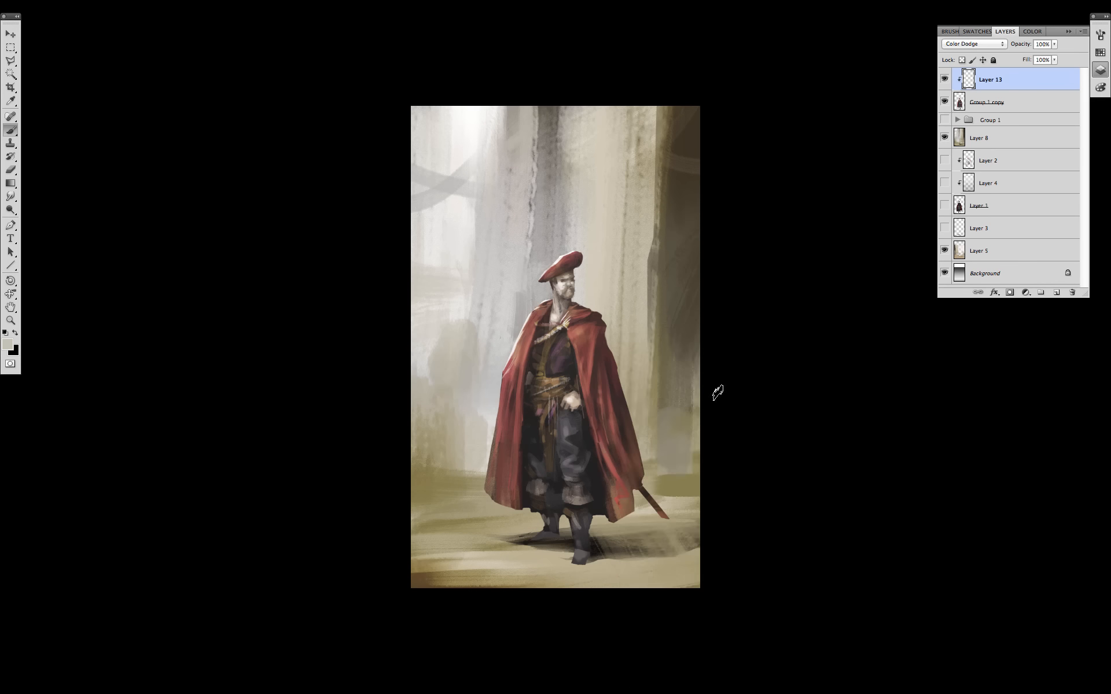
click(1100, 52)
click(951, 106)
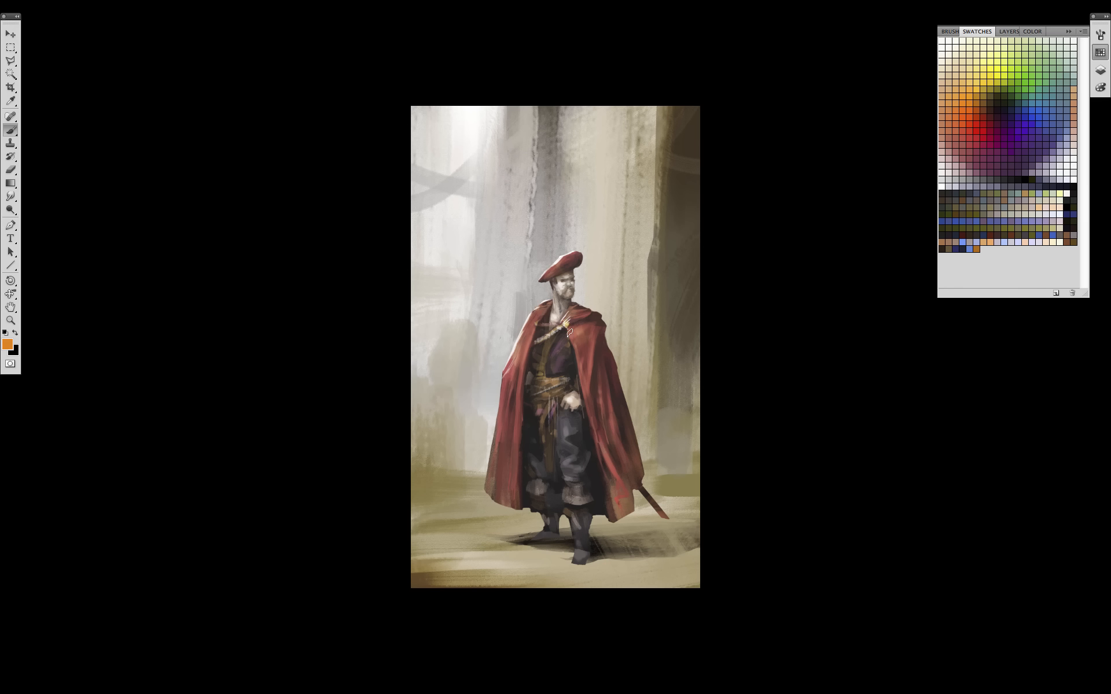
drag(569, 332, 613, 518)
drag(539, 324, 524, 370)
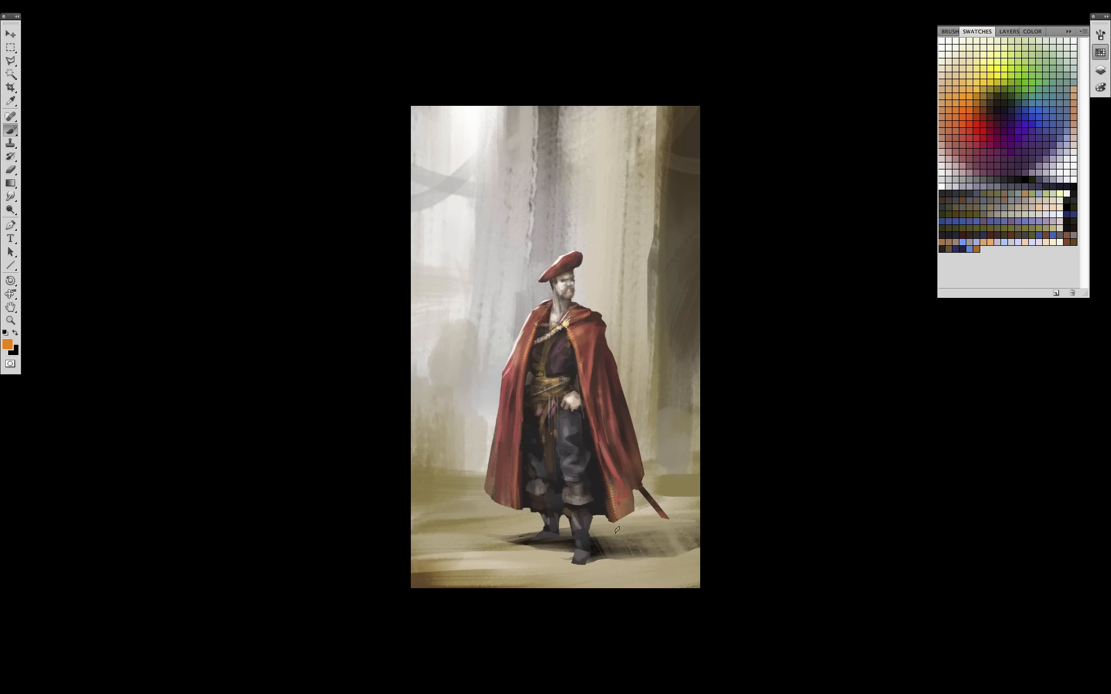
Add glowing orange accents to the belt, tunic and cloak hem, and merge Layer 13 into the figure
right_click(544, 454)
drag(912, 515, 913, 426)
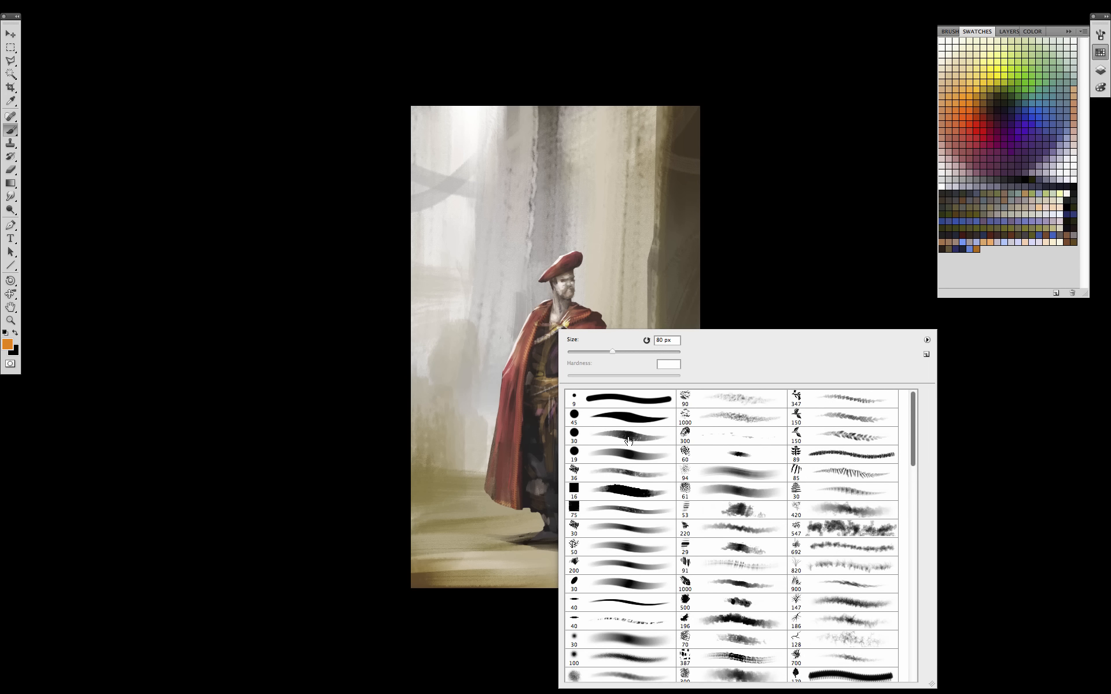
key(Return)
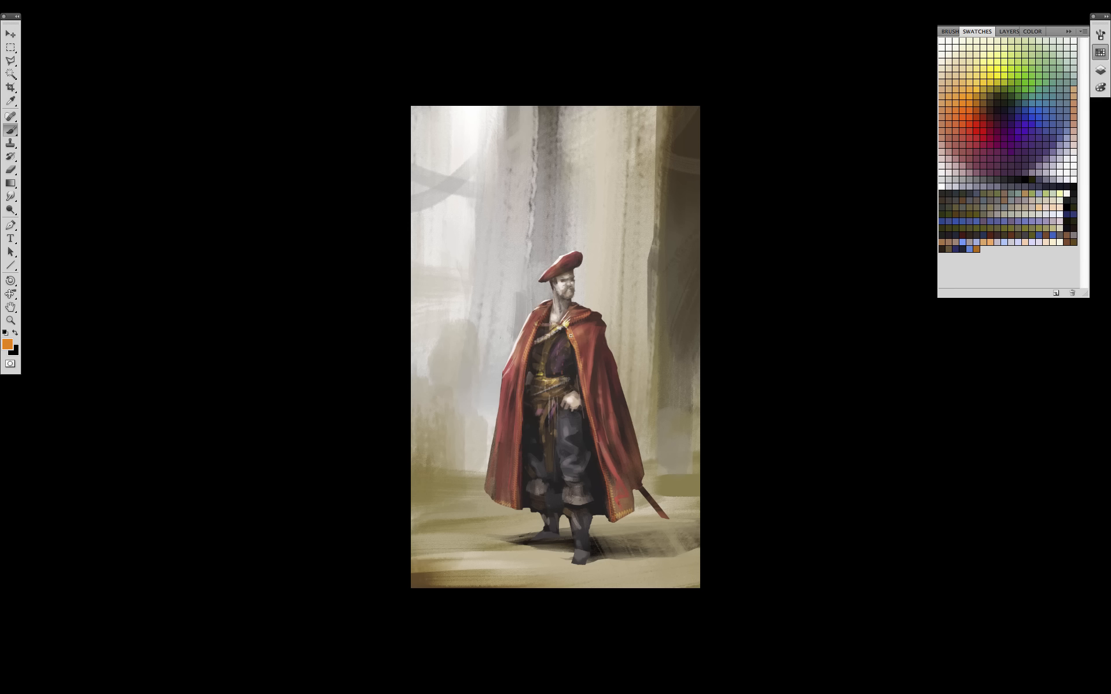
alt+click(566, 298)
click(1100, 70)
key(super+e)
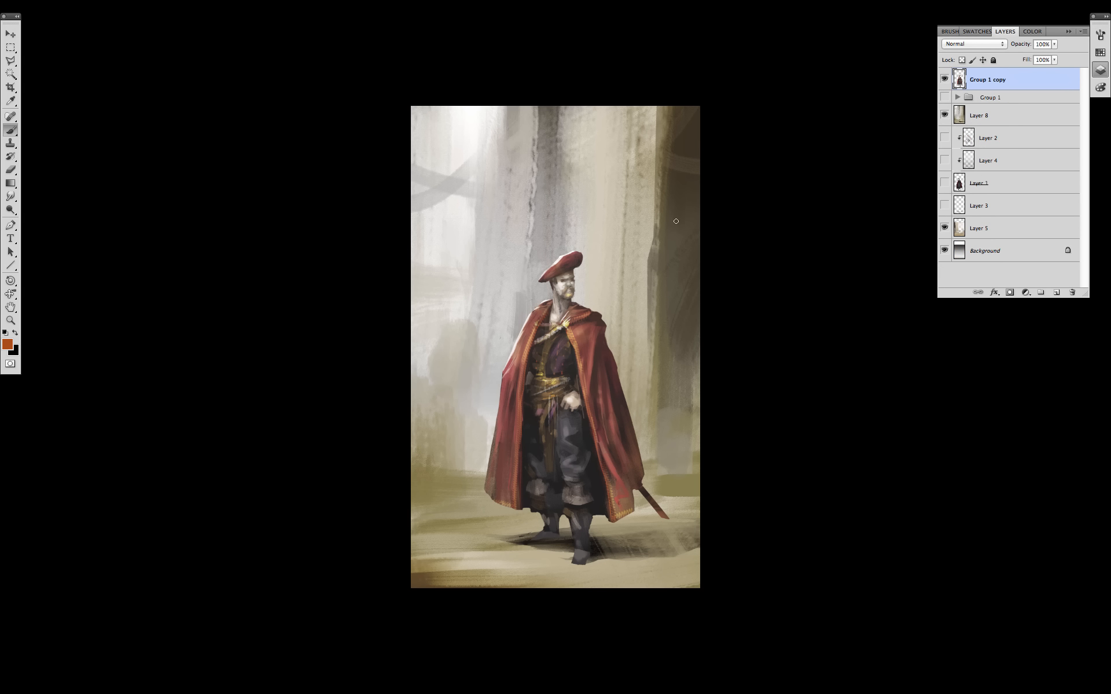
Select the hat with the freehand lasso, shrink and reshape it slightly with Free Transform, and deselect
key(l)
key(shift+l)
key(shift+l)
mouse_move(603, 248)
mouse_down()
mouse_move(595, 269)
mouse_move(557, 231)
mouse_move(557, 182)
mouse_move(557, 238)
mouse_move(590, 265)
mouse_up()
key(super+t)
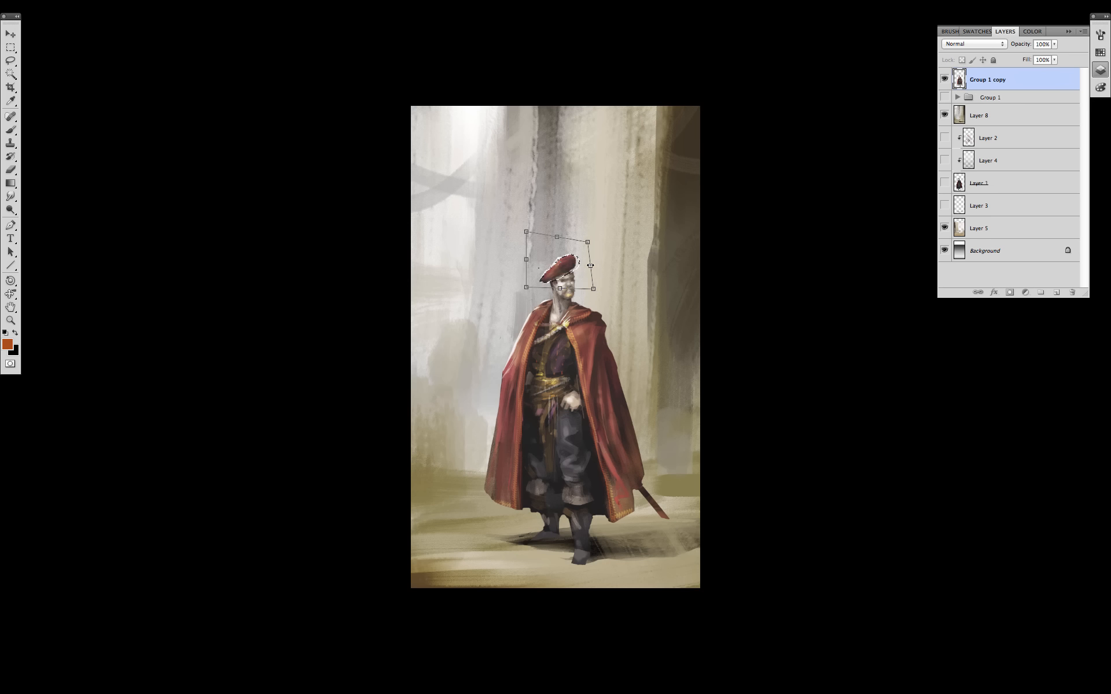
key(Return)
key(ctrl+d)
key(b)
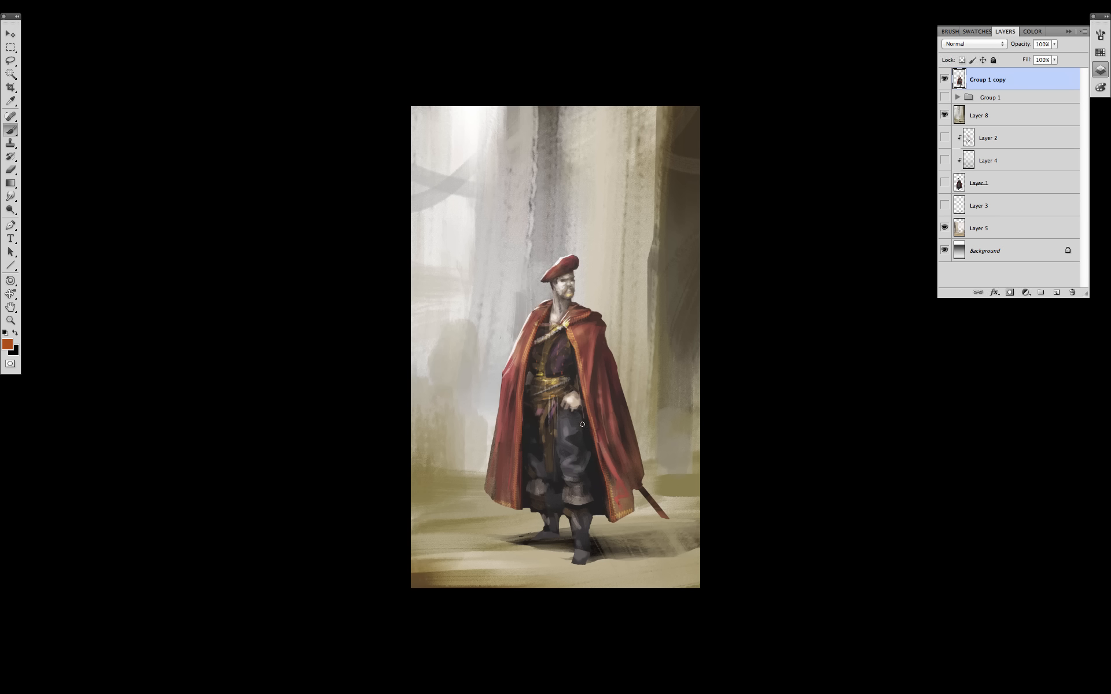
Touch up the trousers, cloak hem and boots with colours sampled from the figure and ground
alt+click(544, 414)
alt+click(626, 497)
alt+click(548, 529)
alt+click(532, 497)
alt+click(525, 491)
alt+click(521, 512)
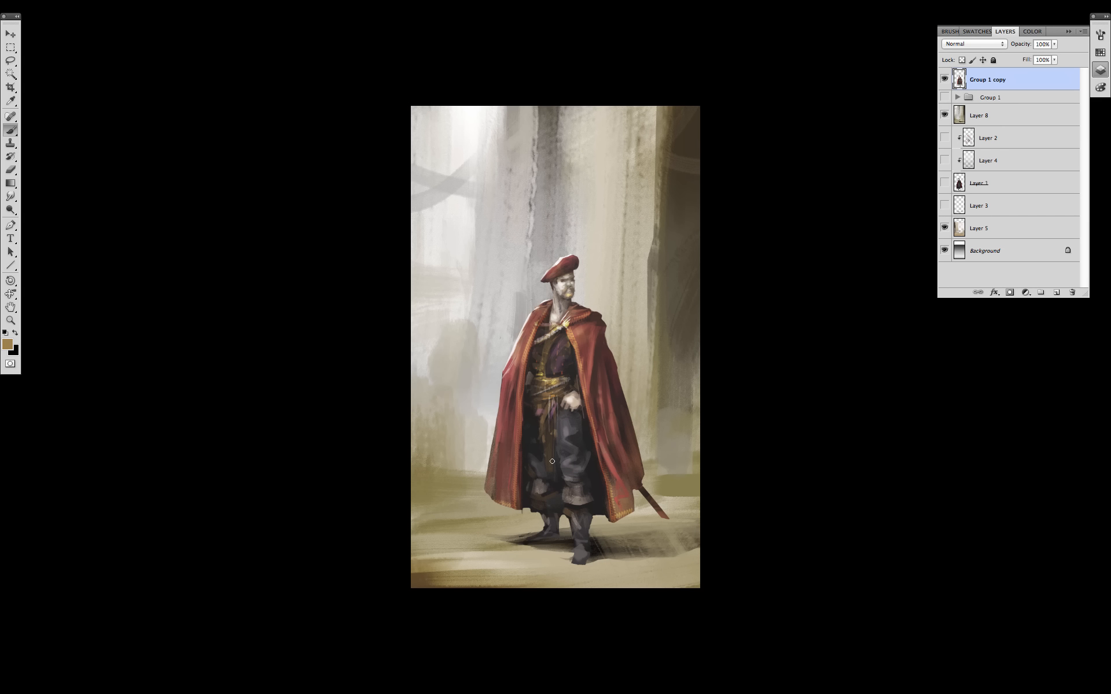
Refine the sash, cloak folds, collar and boot cuffs with colours sampled from each area
alt+click(571, 385)
alt+click(569, 406)
alt+click(608, 435)
alt+click(600, 360)
alt+click(605, 335)
alt+click(583, 304)
alt+click(553, 317)
alt+click(520, 349)
alt+click(553, 505)
alt+click(565, 508)
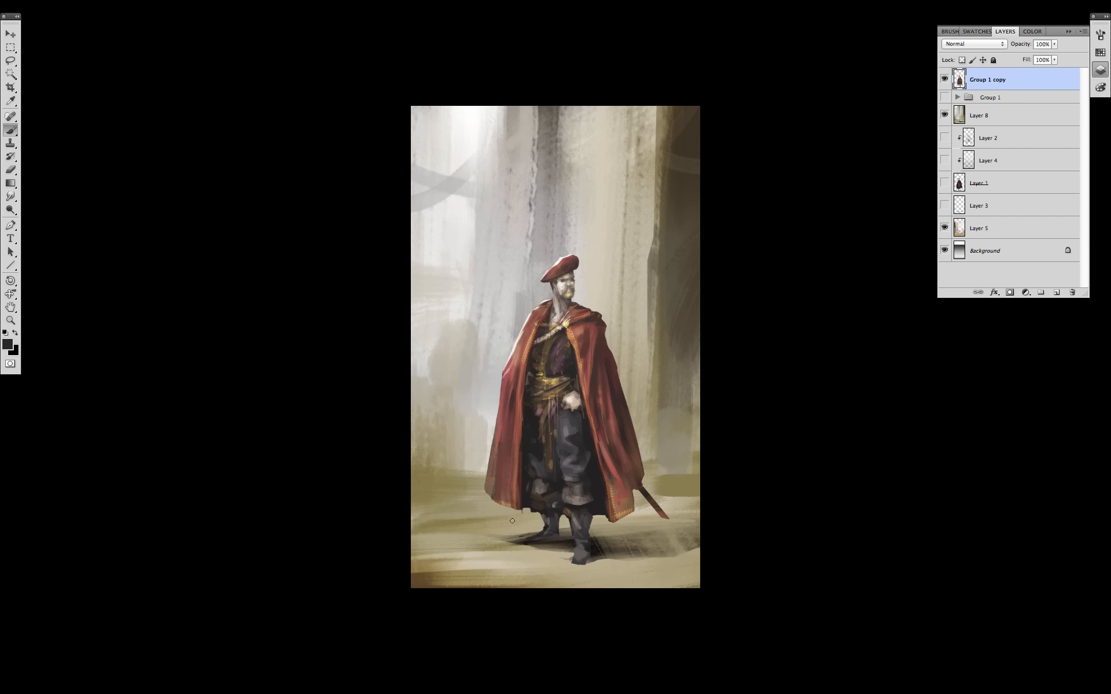
Flip the figure and background layers horizontally to check the composition, and undo the flip
scroll(654, 449, down, 2)
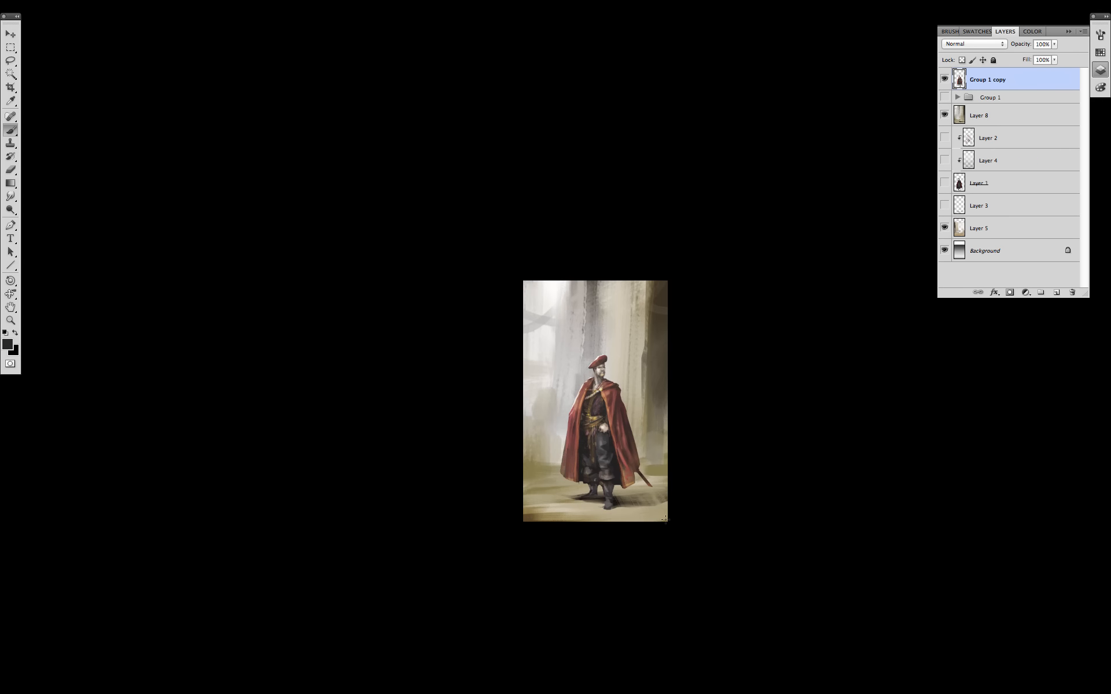
scroll(634, 453, up, 2)
ctrl+click(979, 116)
key(c)
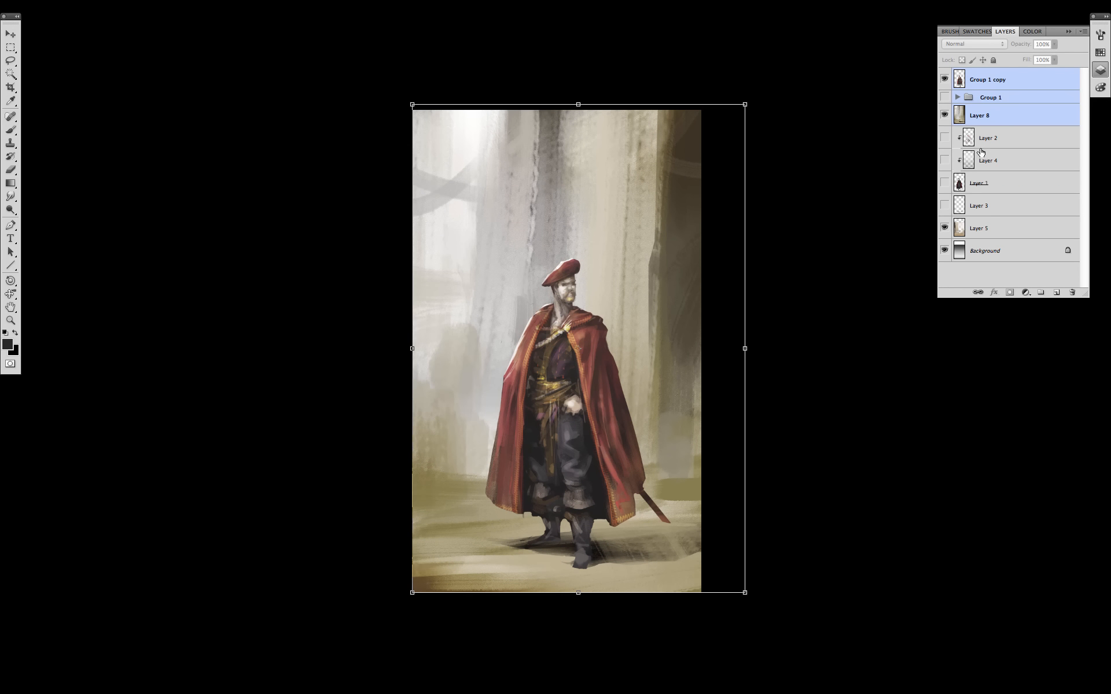
key(super+t)
right_click(643, 653)
click(707, 636)
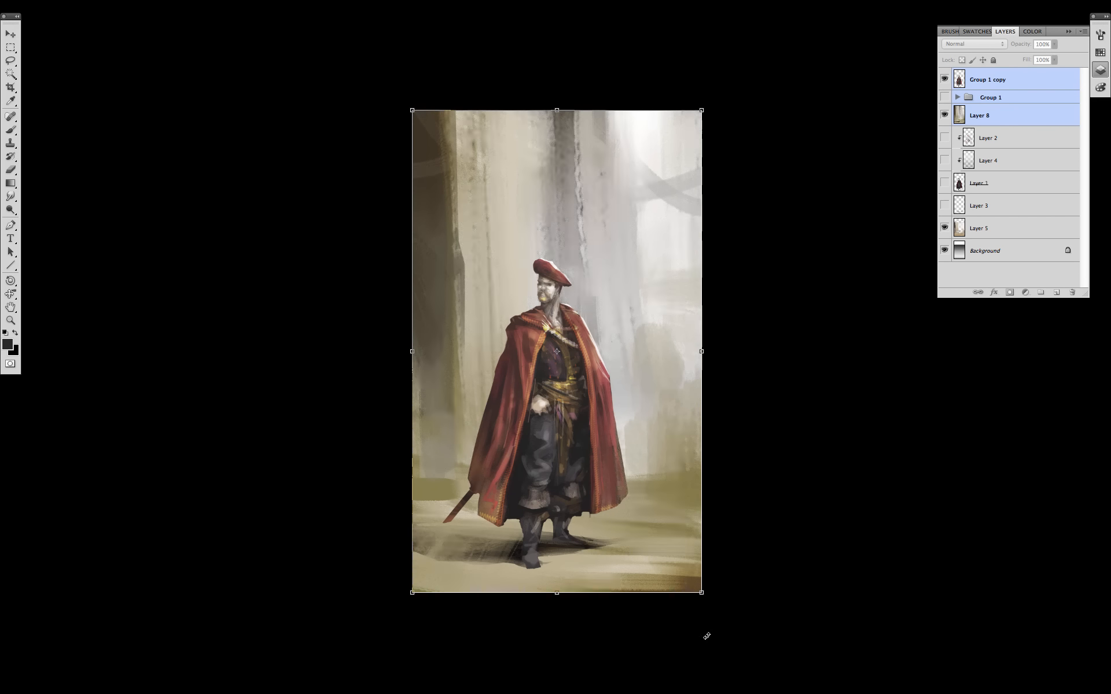
key(Return)
key(super+z)
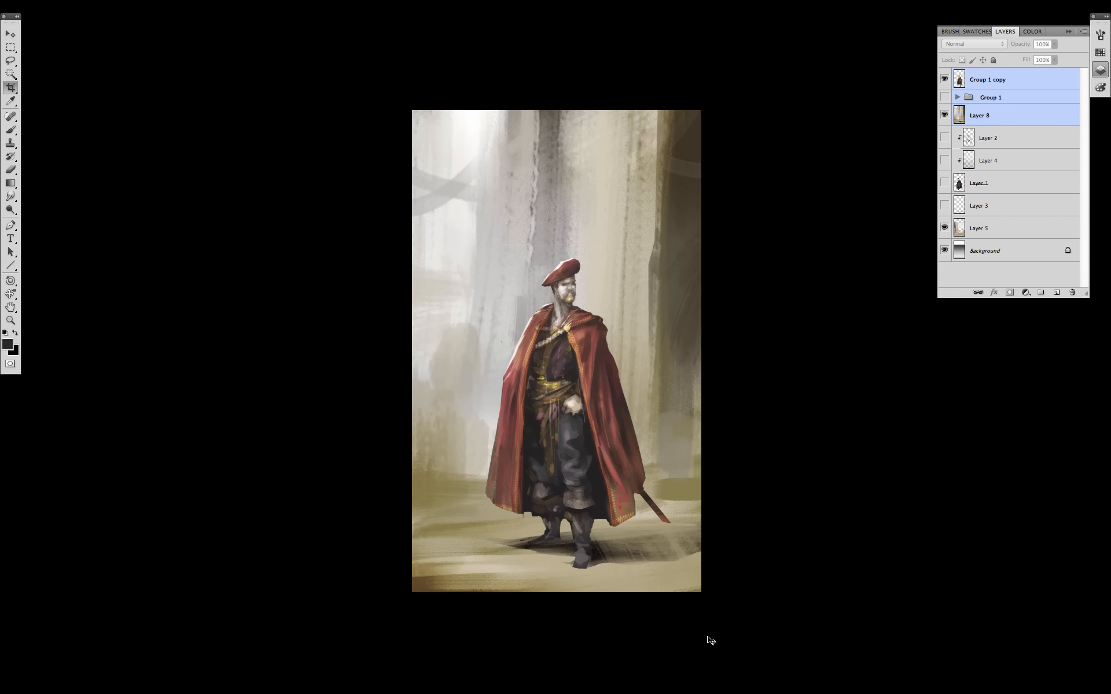
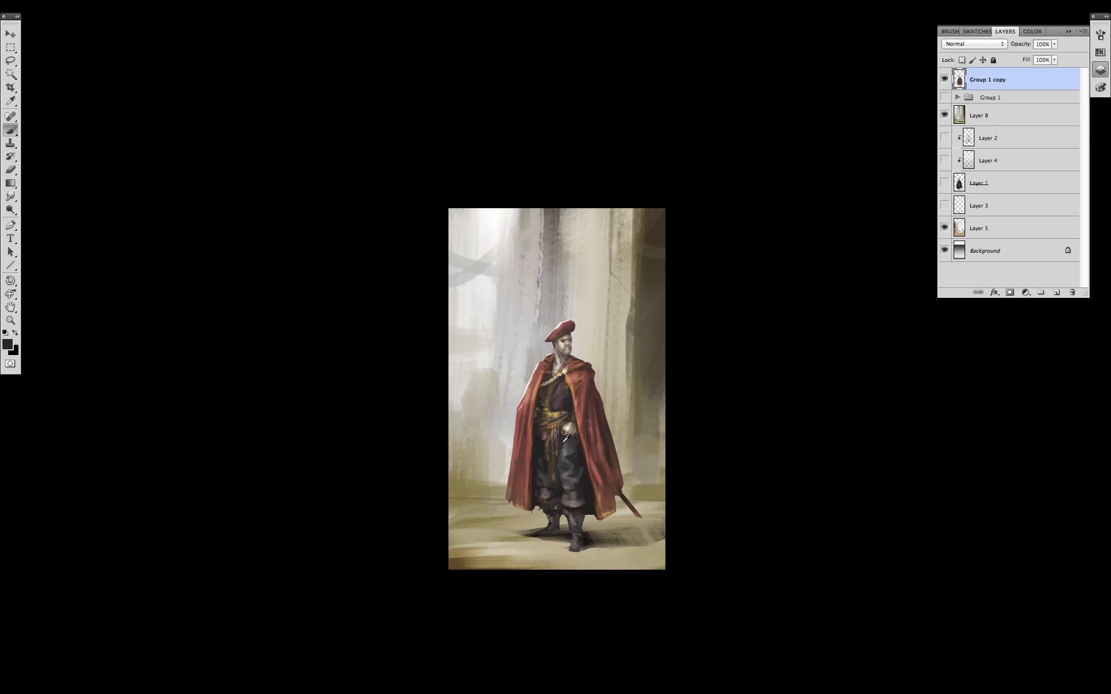
Touch up the tunic with sampled colours and add a new layer above the figure in Overlay mode
alt+click(559, 388)
alt+click(537, 439)
super+click(602, 454)
super+click(591, 460)
click(1056, 292)
click(974, 44)
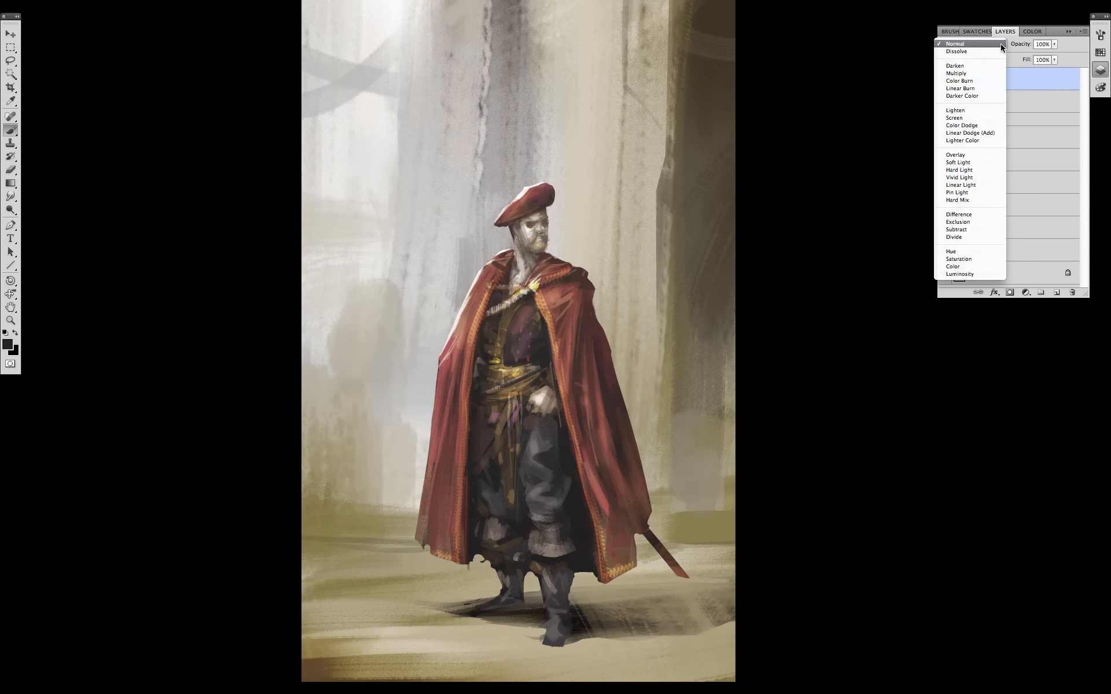
click(960, 157)
Pick another brush, paint fine pale diagonal stripes crossing over the tunic, and undo the last stroke
alt+click(539, 334)
right_click(535, 332)
double_click(560, 395)
drag(507, 347, 521, 362)
mouse_move(507, 339)
mouse_down()
mouse_move(529, 363)
mouse_move(528, 350)
mouse_up()
drag(514, 323, 543, 344)
drag(523, 312, 547, 334)
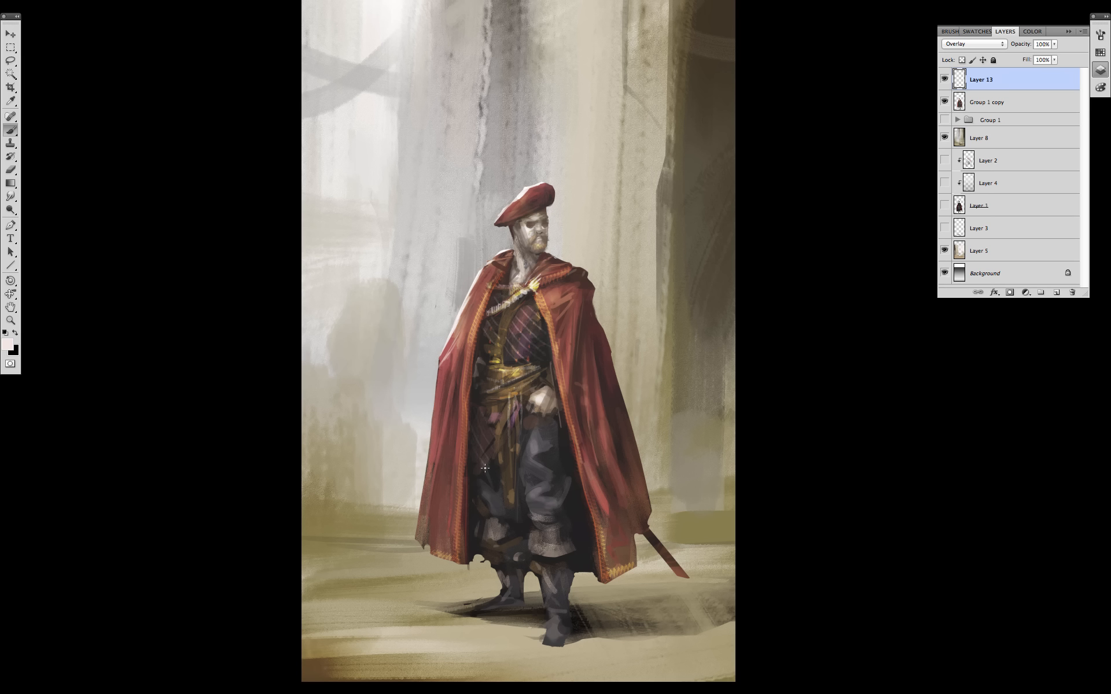
drag(536, 311, 511, 344)
drag(535, 323, 503, 365)
key(ctrl+z)
Paint pale Overlay highlights on the hat and both cloak shoulders, enlarging the brush as needed
mouse_move(507, 211)
mouse_down()
mouse_move(534, 194)
mouse_move(526, 200)
mouse_up()
drag(500, 267, 467, 311)
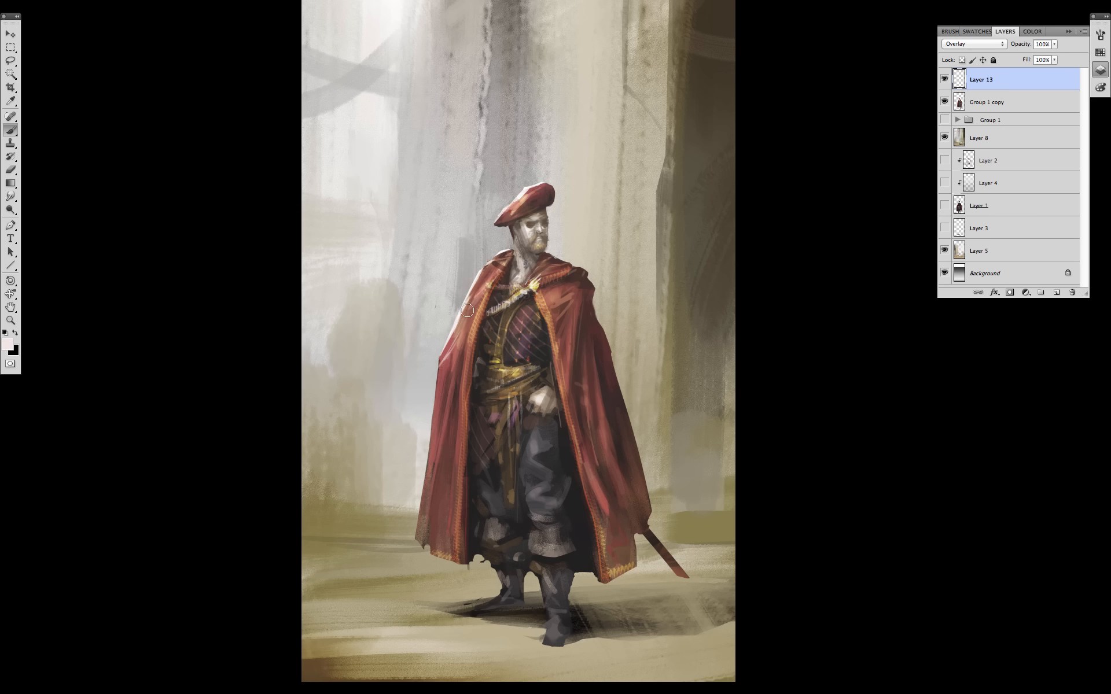
key(])
drag(547, 309, 568, 297)
key(])
key(])
key(ctrl+minus)
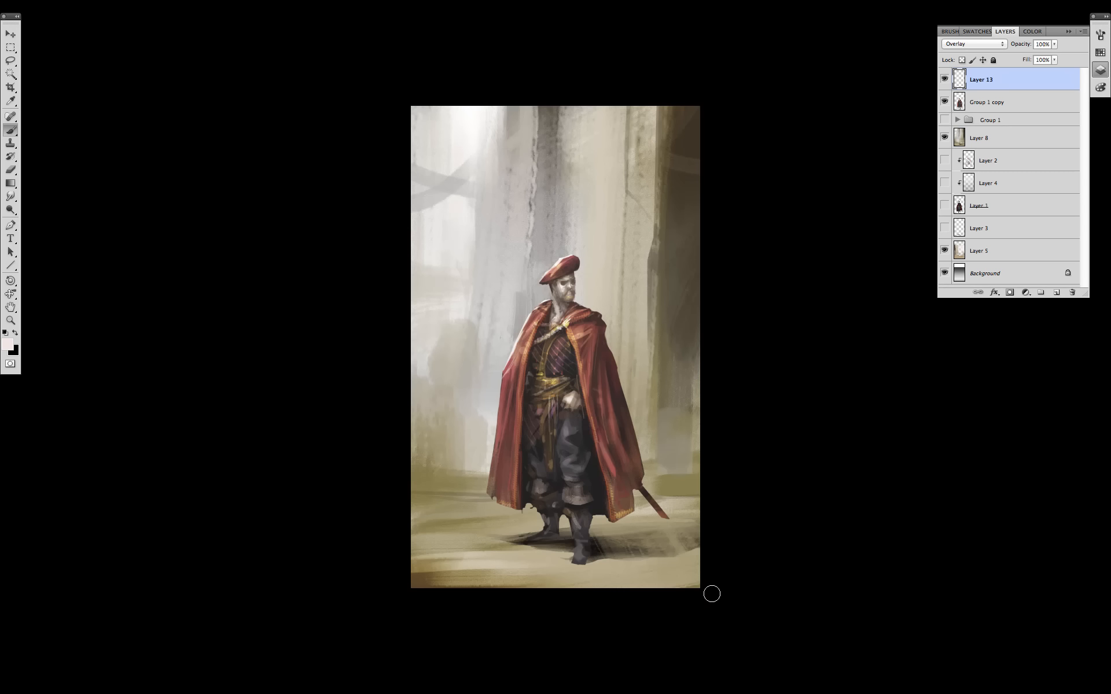
Paint a sampled olive-brown along the lower edge of the ground on Layer 8
click(983, 137)
alt+click(426, 583)
drag(428, 583, 704, 588)
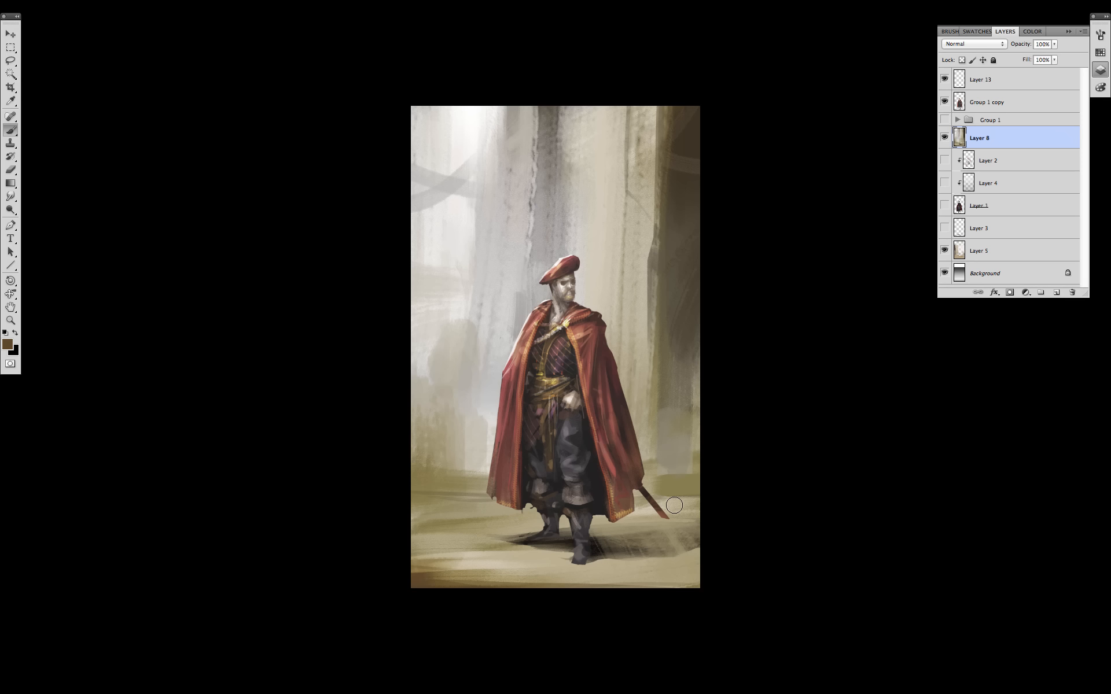
Compare the figure with and without the Overlay highlights on Layer 13, then clip that layer to Group 1 copy
key(Tab)
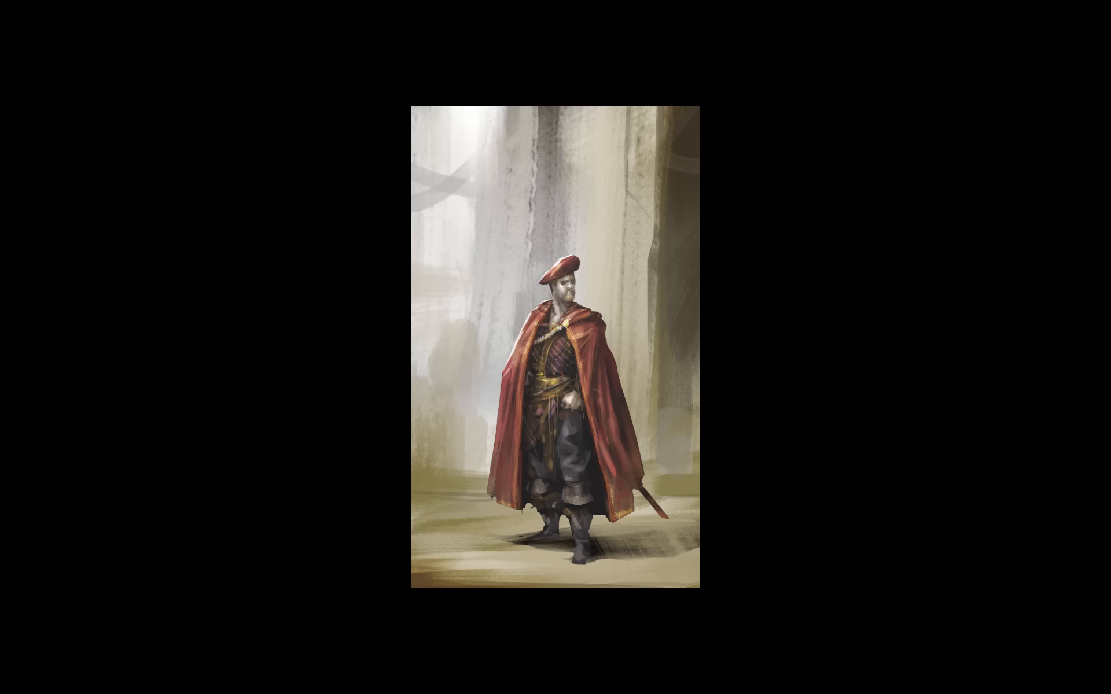
key(Tab)
click(977, 81)
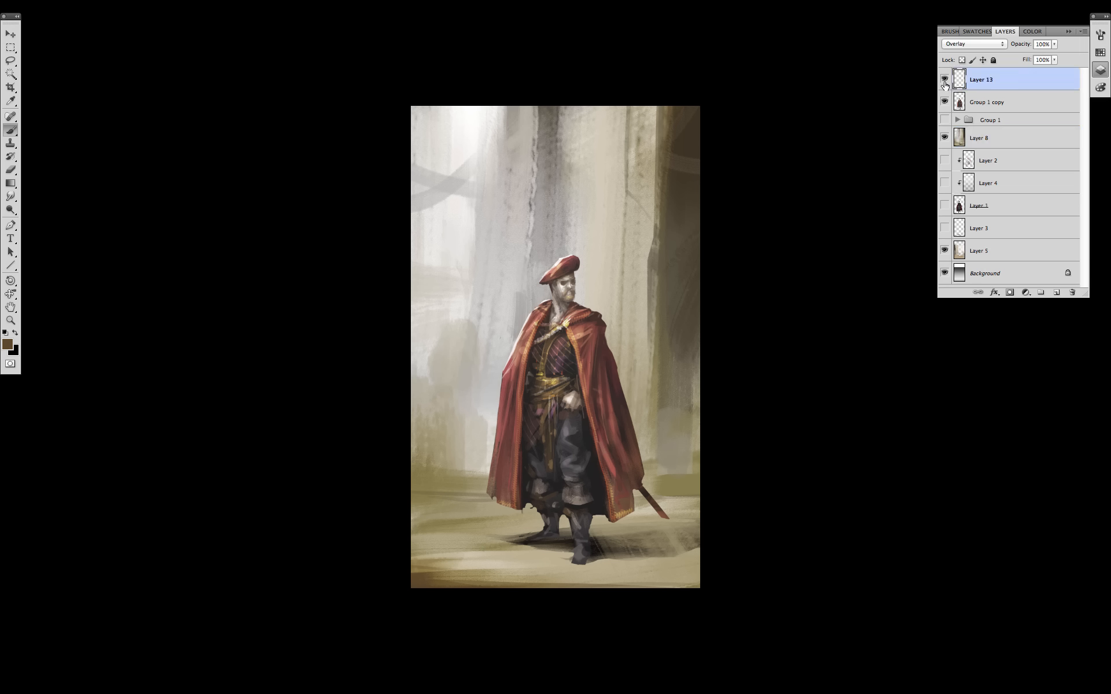
click(945, 81)
click(944, 82)
alt+click(996, 90)
Choose a textured brush and paint a sampled dark red over the hat and cloak shoulder on Layer 13
right_click(574, 366)
drag(930, 461, 930, 510)
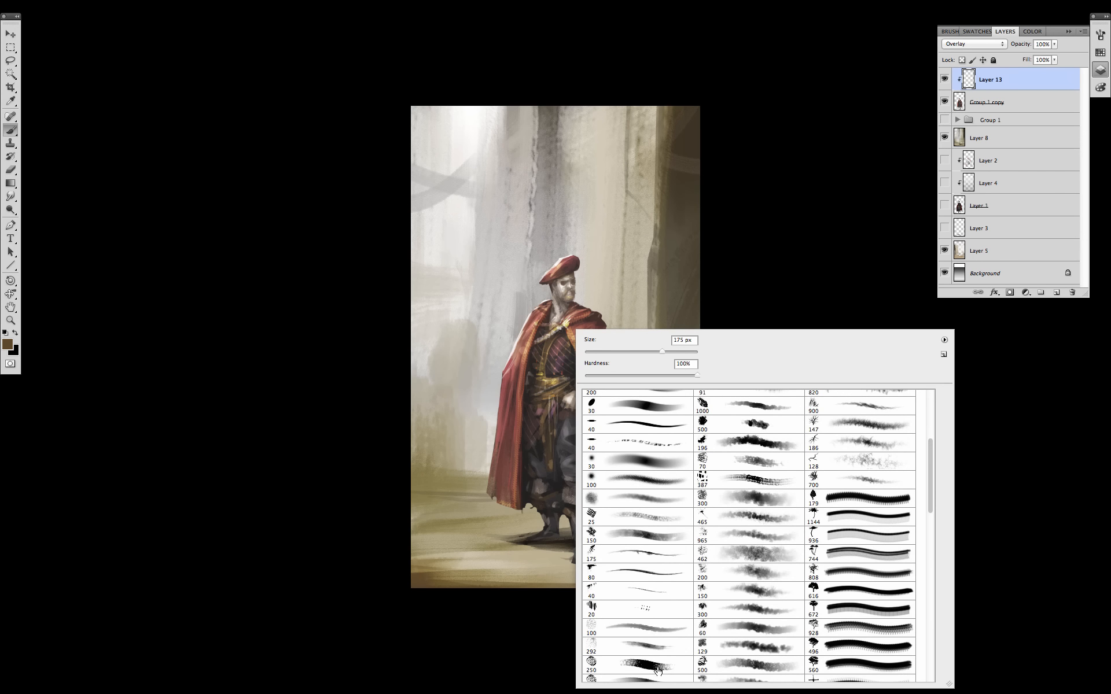
click(734, 230)
alt+click(574, 269)
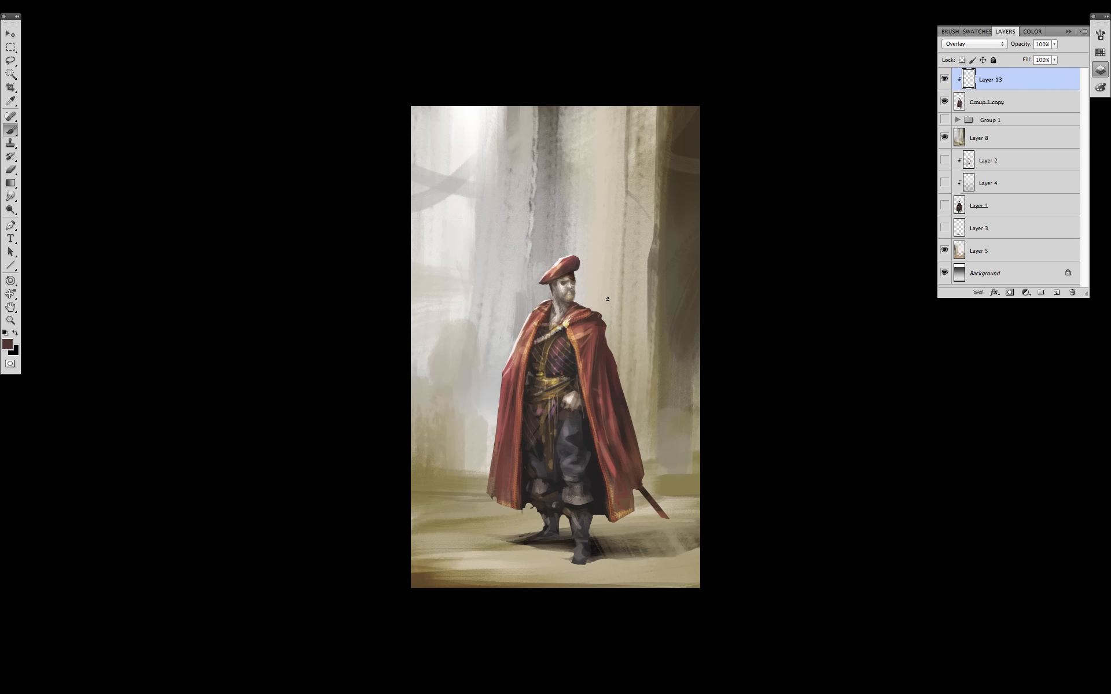
drag(572, 276, 572, 266)
drag(587, 320, 587, 336)
key(Tab)
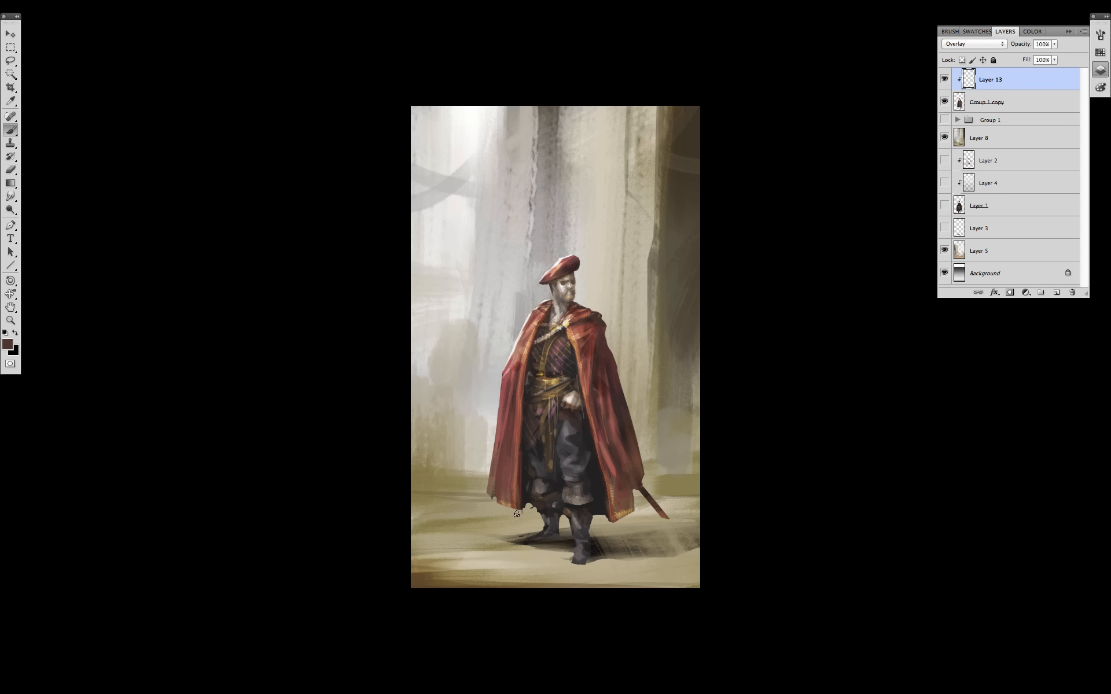
Undo trial grey strokes on Layer 8 and repaint the wall behind the hat with a sampled pale beige
click(1019, 137)
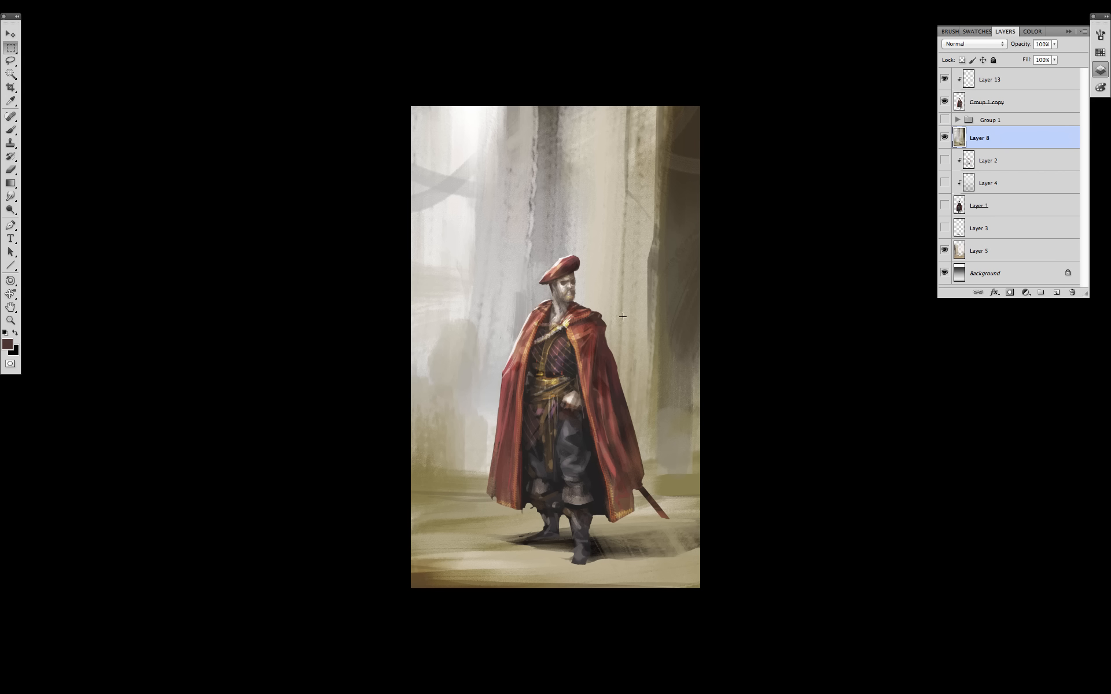
alt+click(513, 307)
alt+click(533, 333)
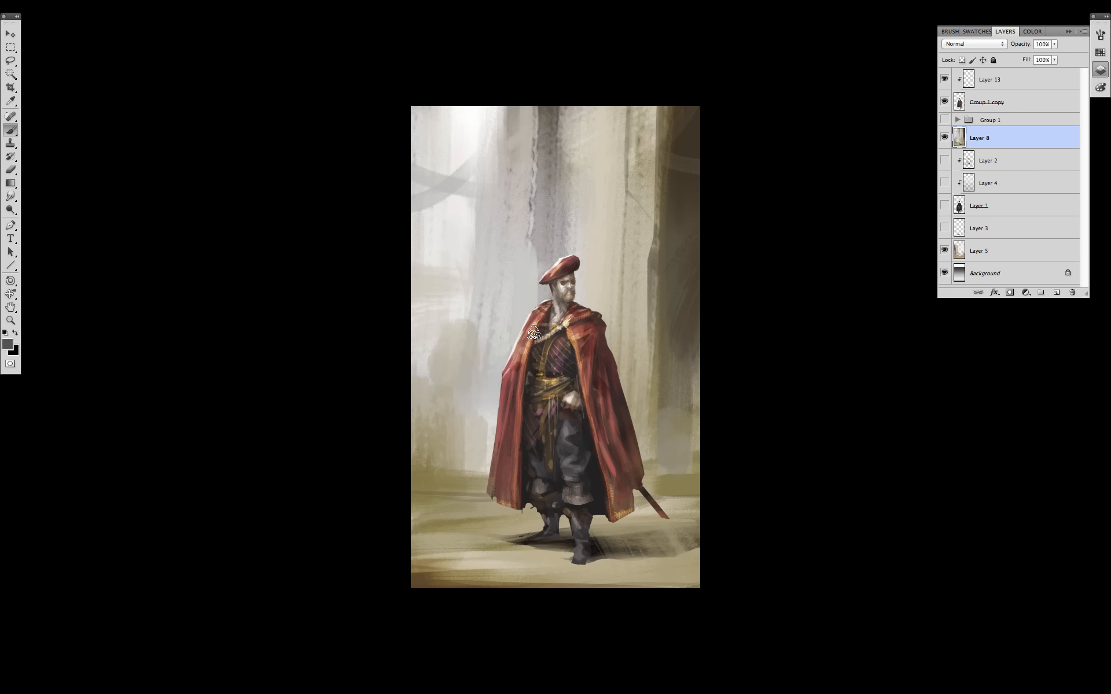
key(super+z)
mouse_move(534, 324)
mouse_down()
mouse_move(544, 219)
mouse_move(535, 323)
mouse_up()
key(super+z)
key(.)
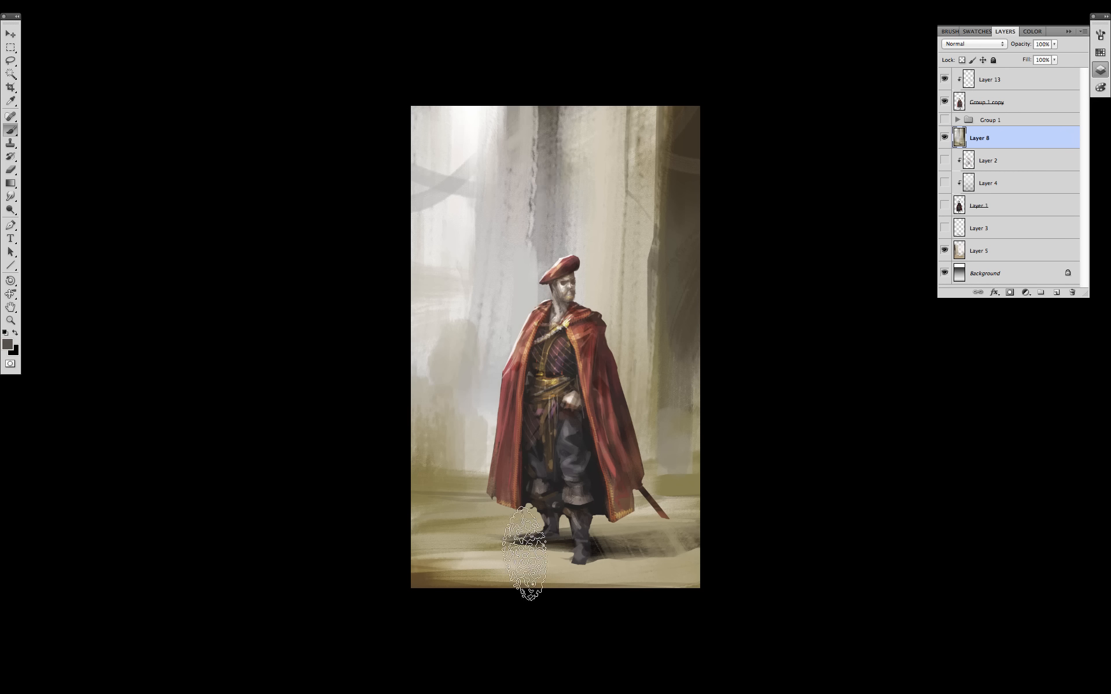
alt+click(589, 287)
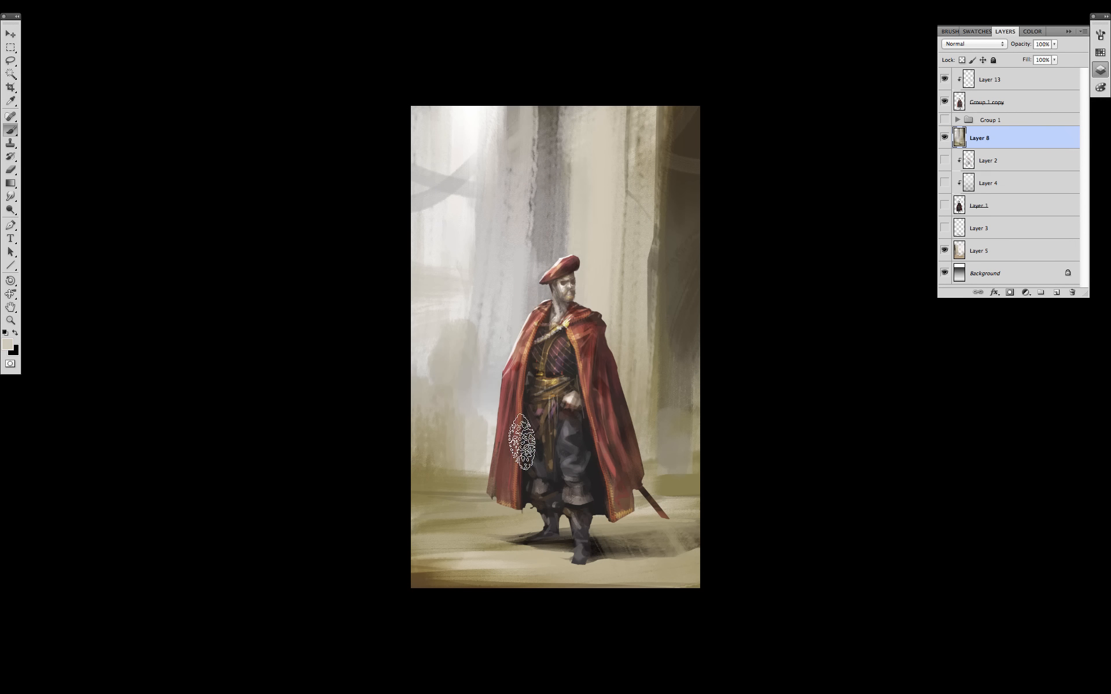
Outline the pillar area behind the figure with a polygonal lasso selection and invert the selection
key(m)
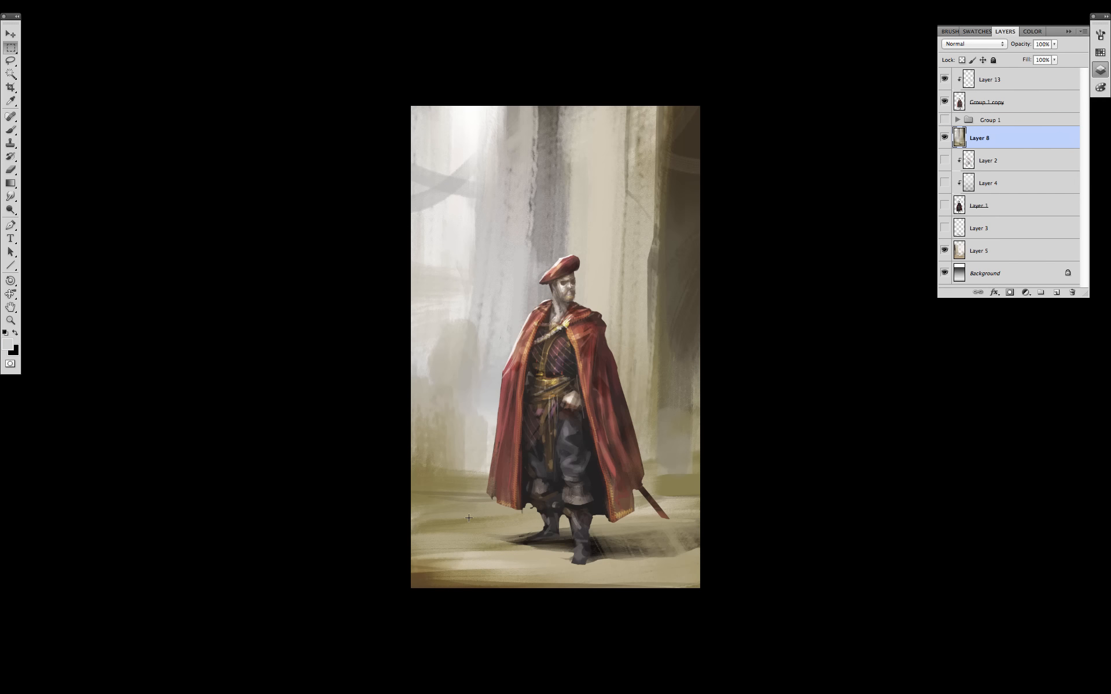
key(l)
click(481, 73)
click(468, 473)
click(541, 476)
click(614, 226)
click(594, 121)
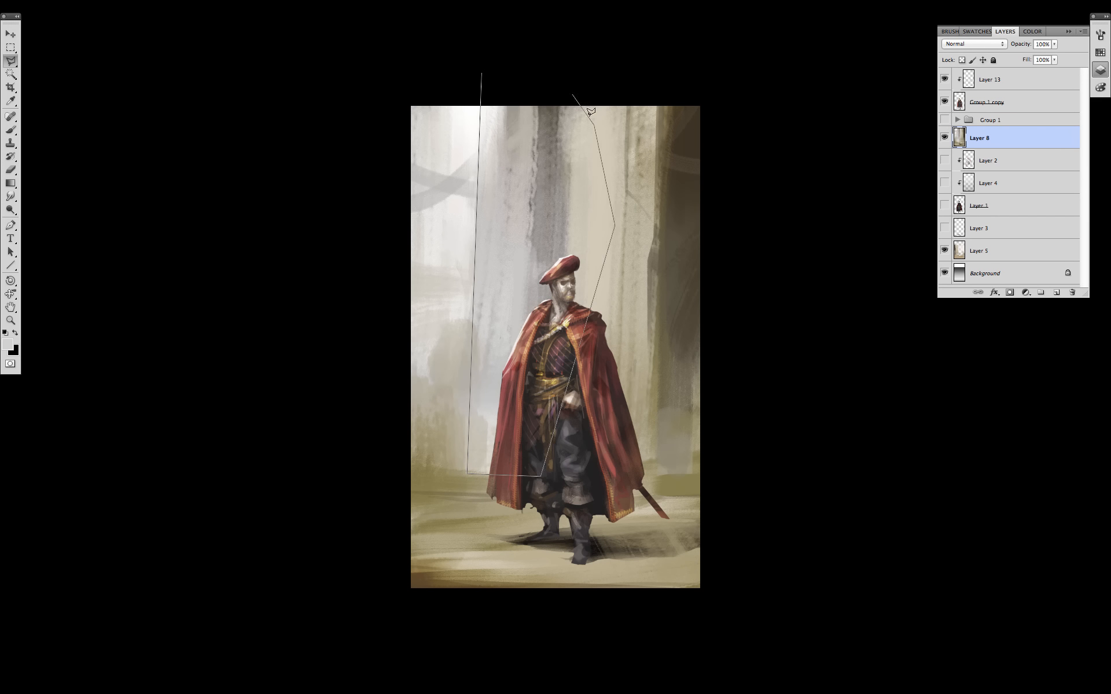
double_click(501, 69)
key(b)
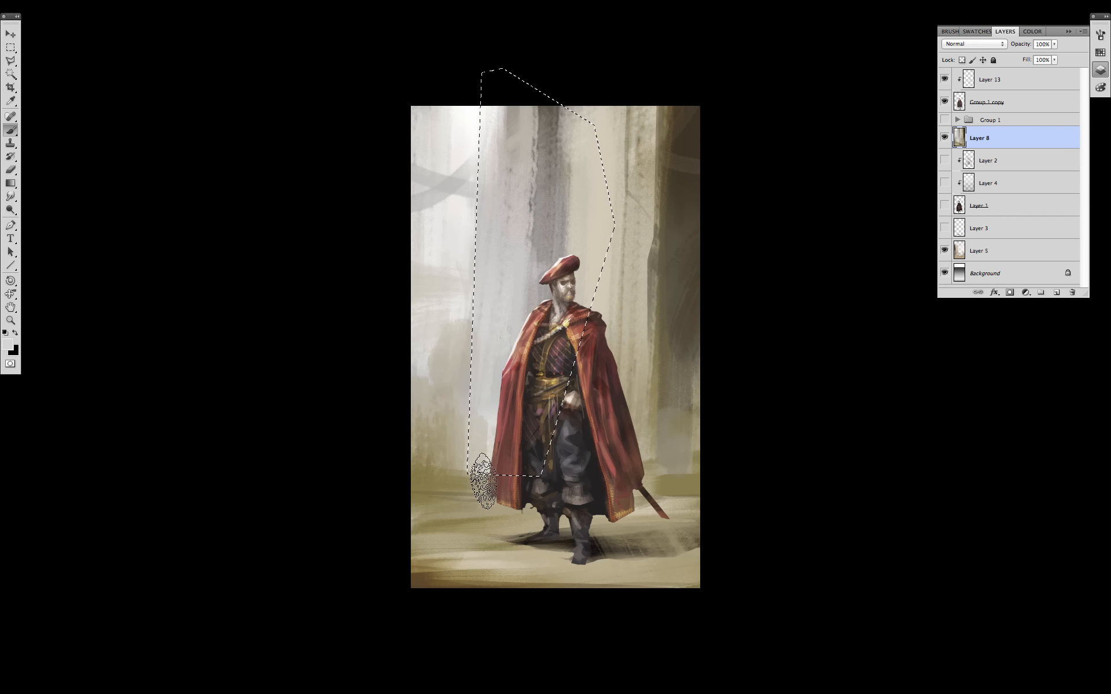
key(super+shift+i)
Cut the lower area out of the selection, invert it, paint sampled beige along the wall's new edge, and deselect
key(m)
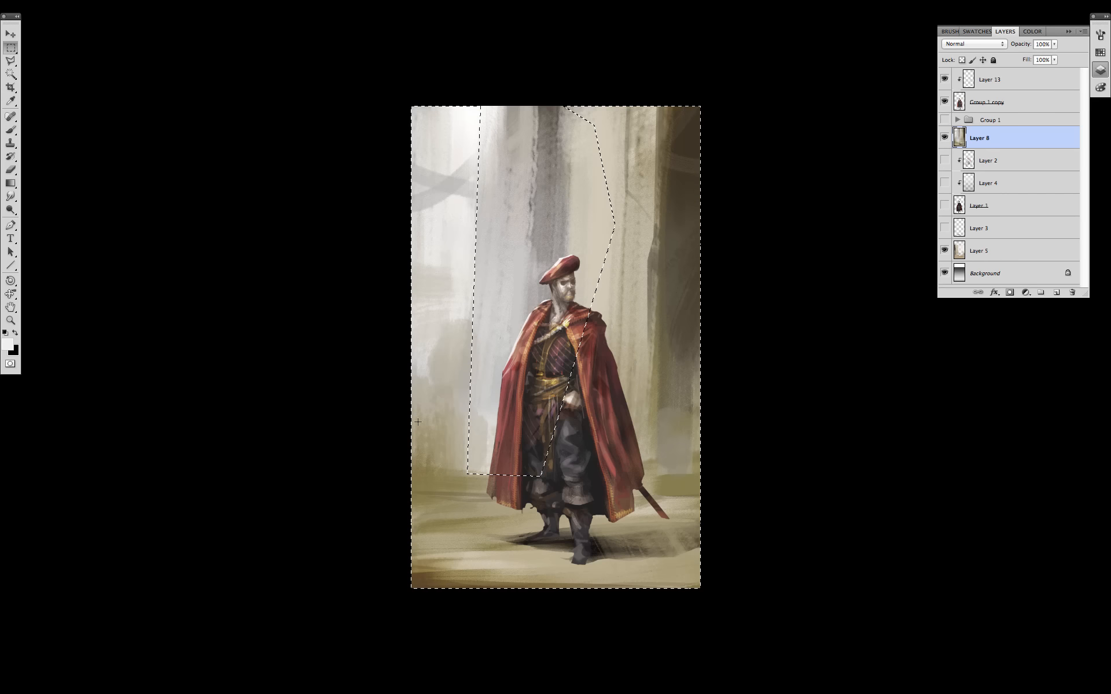
drag(406, 406, 805, 637)
key(b)
alt+click(424, 431)
alt+click(440, 436)
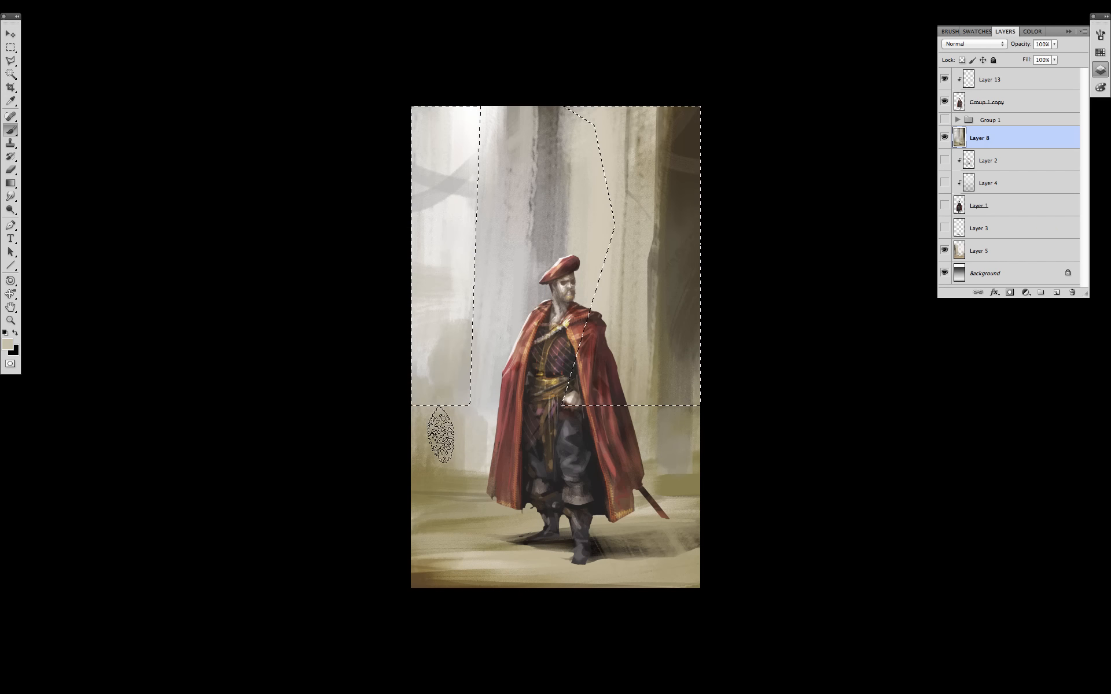
key(super+shift+i)
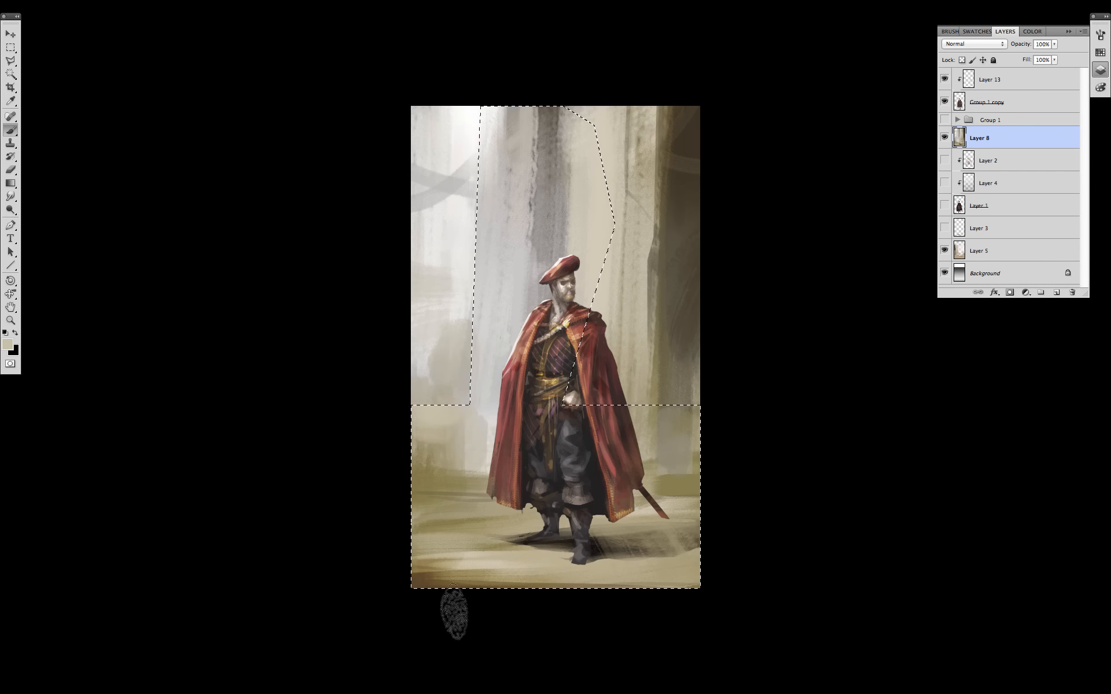
key(m)
key(super+d)
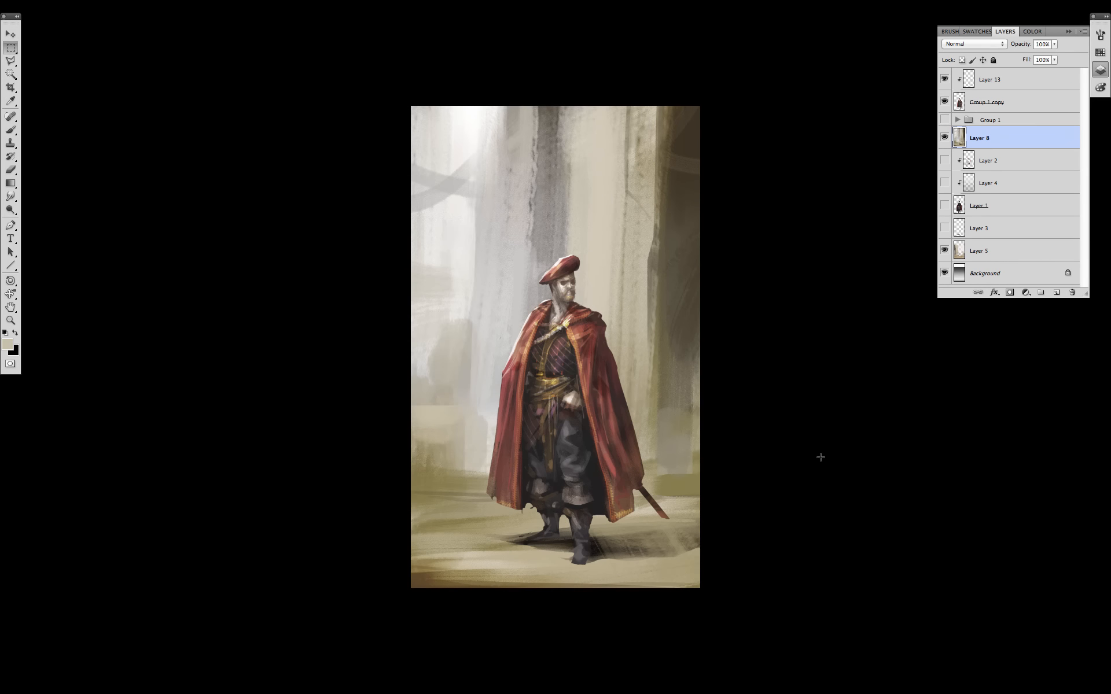
Paint sampled light strokes across the ground and a pale block low on the wall behind the cloak
key(b)
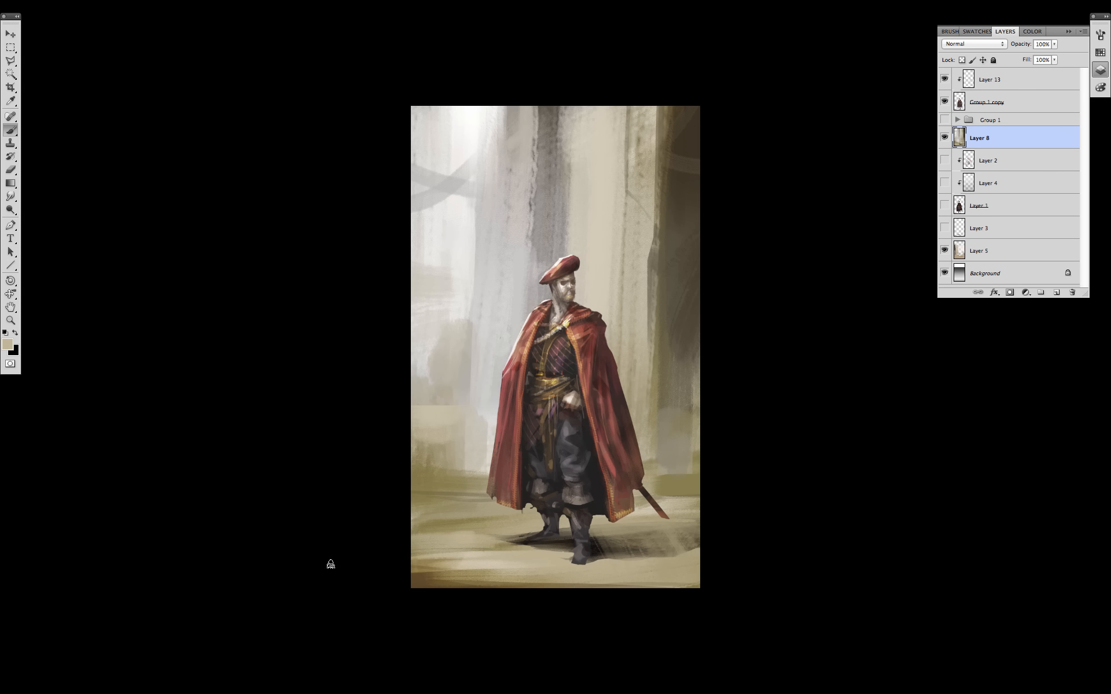
alt+click(417, 529)
drag(436, 530, 475, 531)
alt+click(450, 369)
drag(413, 420, 442, 418)
drag(415, 524, 511, 523)
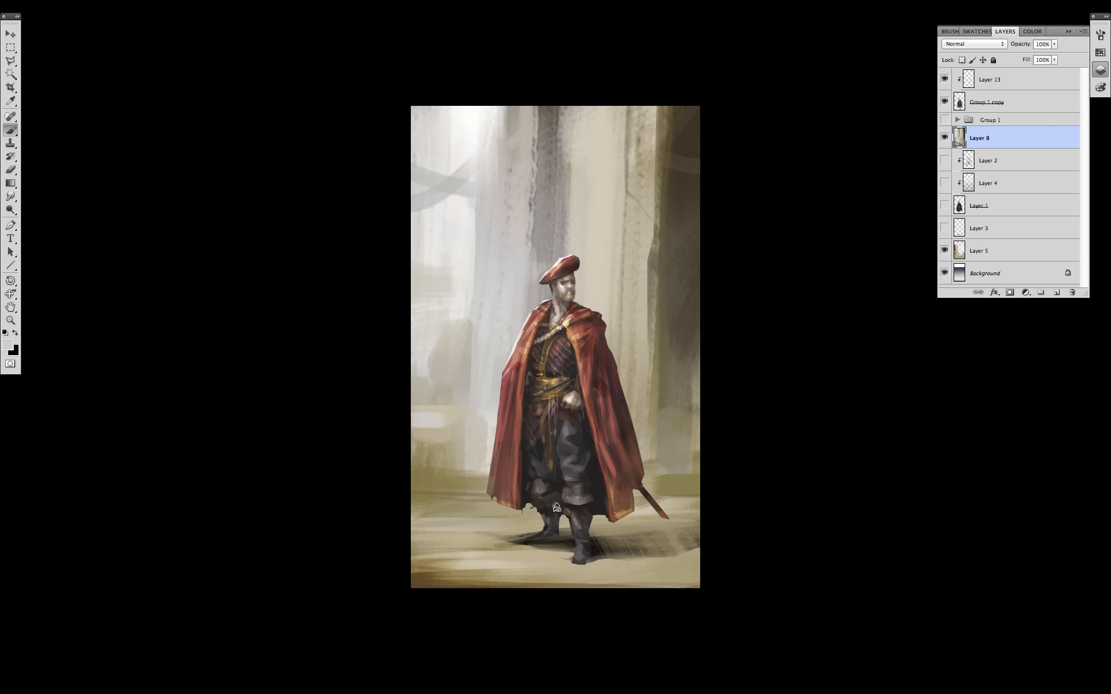
drag(696, 549, 667, 552)
Paint grey-green rock shapes beyond the sword and sampled grey at the top of the pillar on Layer 8
alt+click(680, 389)
mouse_move(684, 461)
mouse_down()
mouse_move(673, 479)
mouse_move(697, 491)
mouse_up()
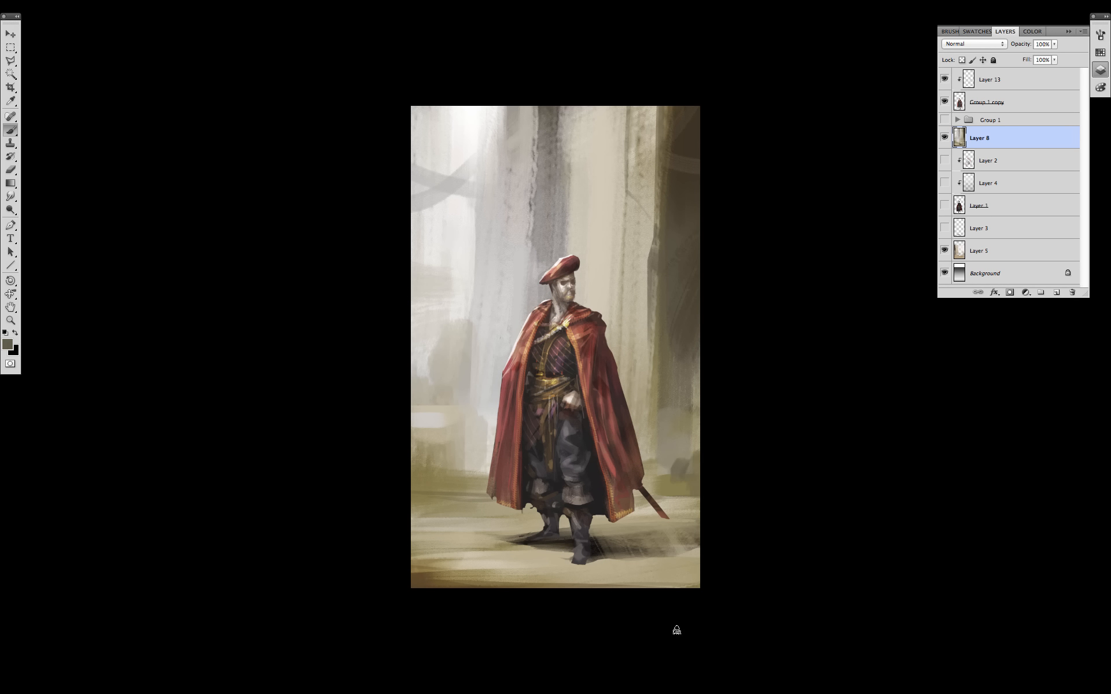
alt+click(519, 186)
drag(539, 108, 539, 137)
Add a new layer above Layer 13 and touch up the cloak's lower edge and the sword with sampled colours
alt+click(622, 490)
click(990, 80)
key(ctrl+shift+alt+n)
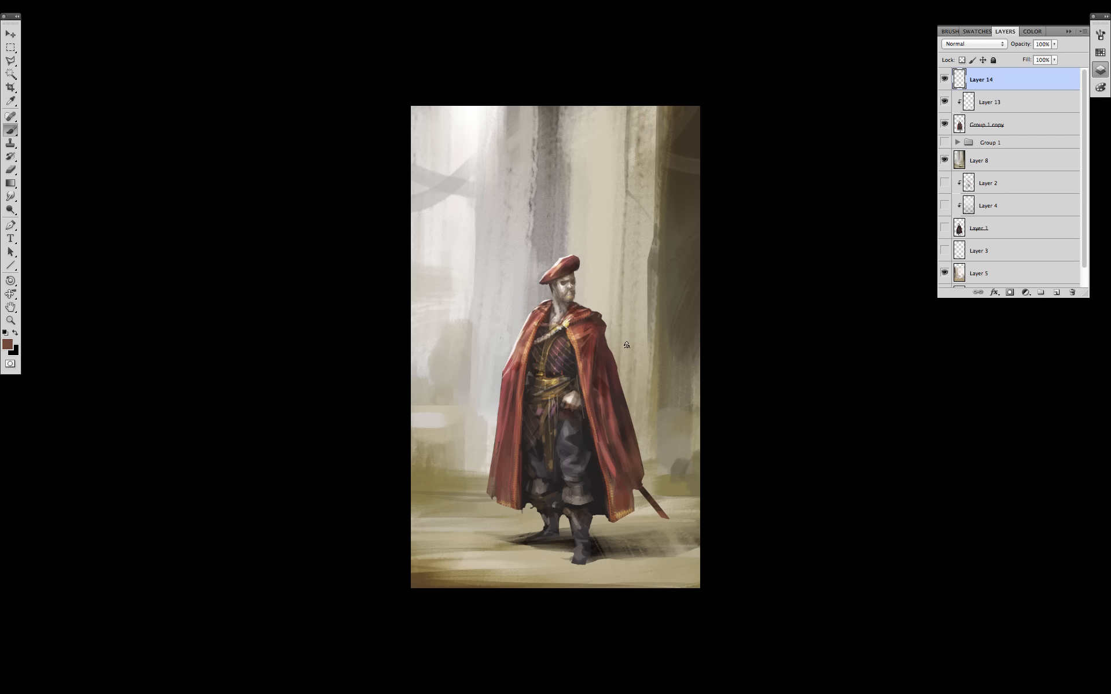
alt+click(614, 358)
alt+click(654, 476)
alt+click(635, 502)
mouse_move(646, 481)
mouse_down()
mouse_move(677, 520)
mouse_move(647, 480)
mouse_up()
alt+click(643, 493)
alt+click(601, 521)
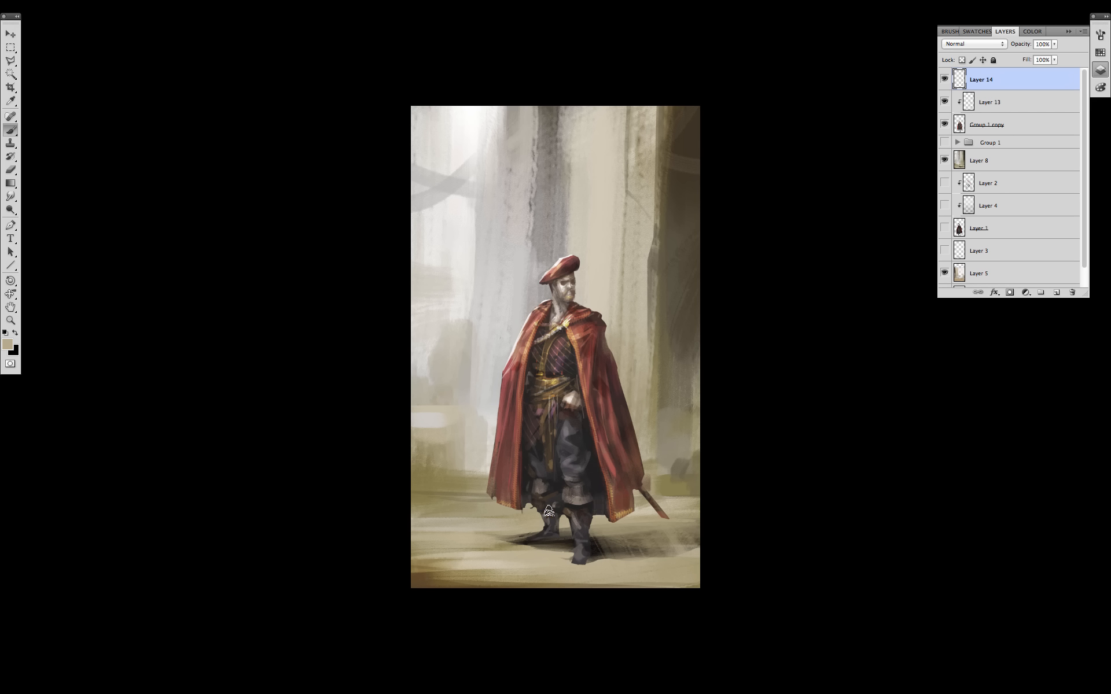
Stamp the visible artwork onto a new top layer and apply Curves with black input 12, output 0, adjusting the midtones
drag(779, 401, 769, 400)
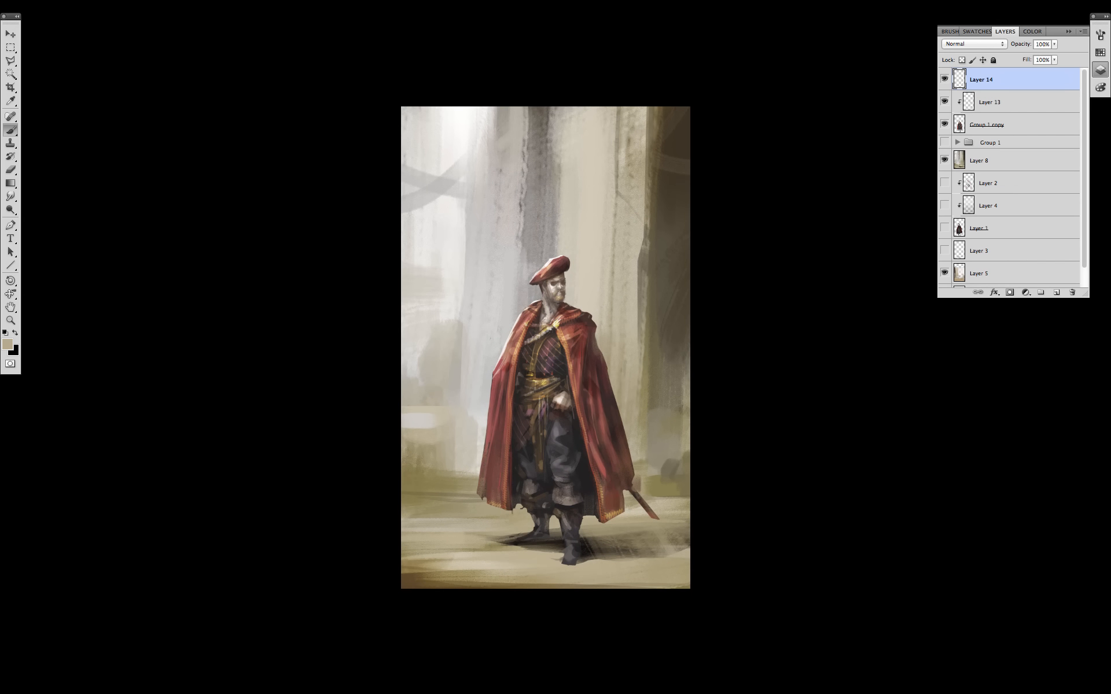
key(ctrl+0)
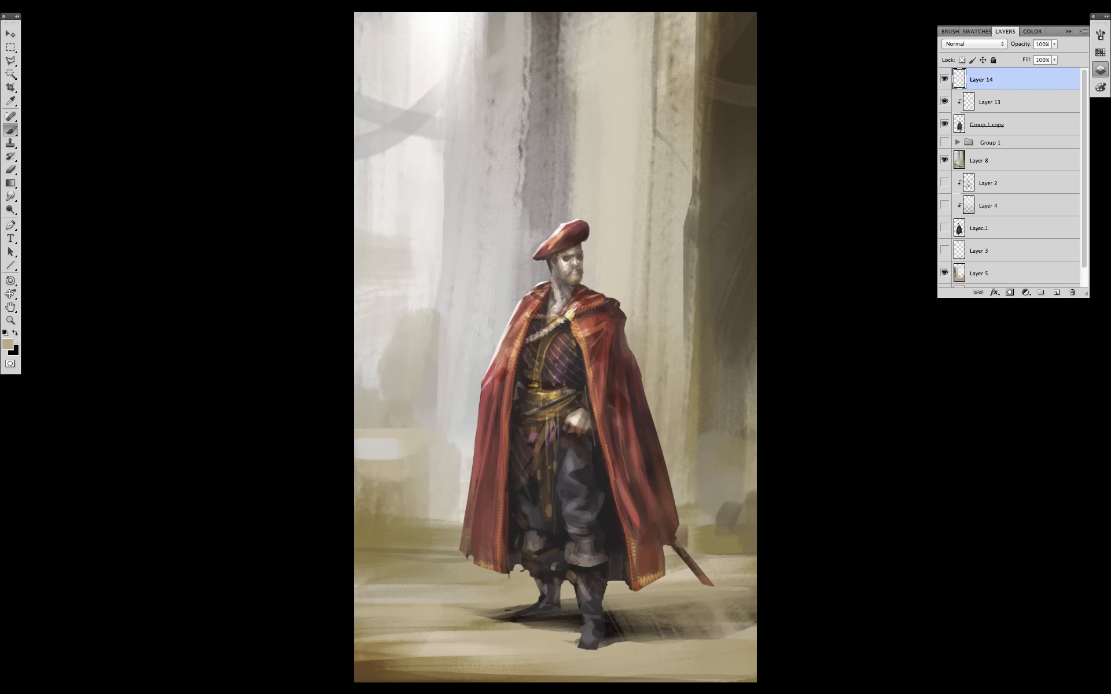
alt+click(612, 470)
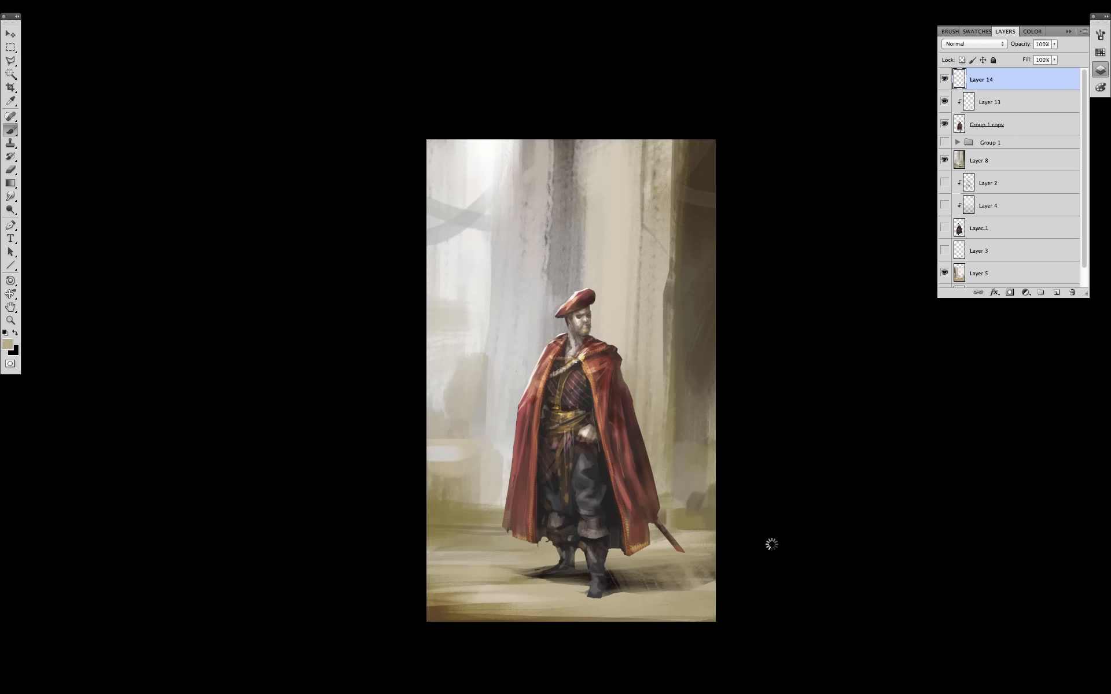
key(ctrl+m)
drag(869, 236, 878, 235)
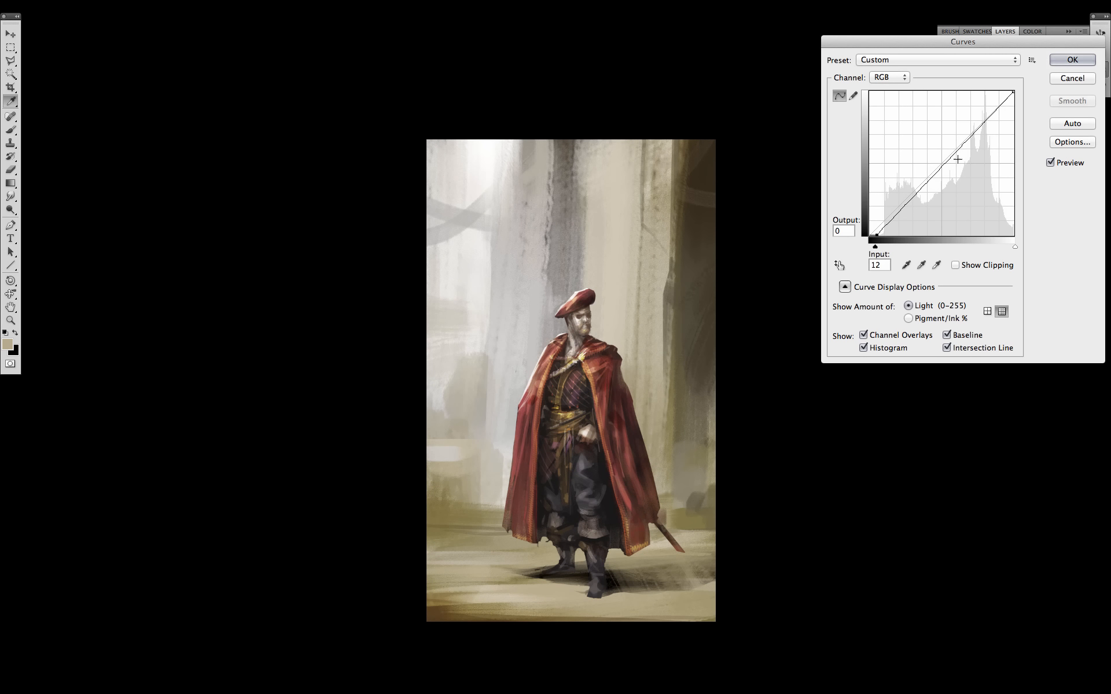
drag(957, 159, 951, 160)
key(Return)
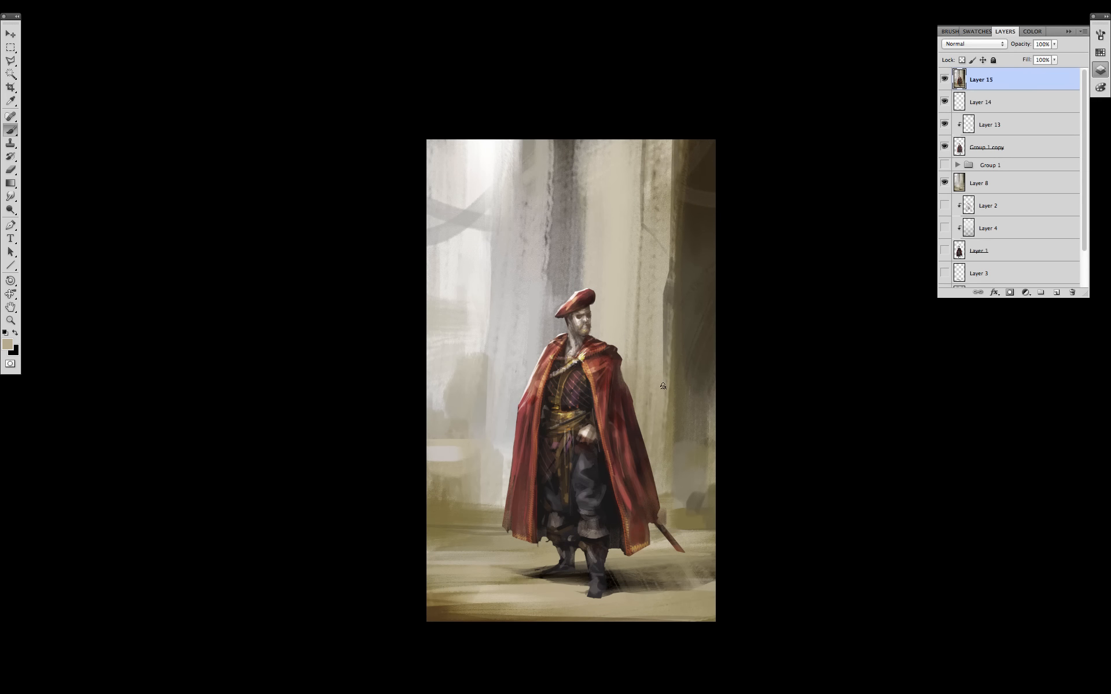
Refine the face and beard with small strokes of sampled skin and shadow tones on Layer 15
click(11, 197)
key(b)
alt+click(579, 315)
alt+click(573, 324)
alt+click(575, 320)
alt+click(591, 326)
alt+click(582, 321)
alt+click(590, 325)
alt+click(589, 334)
alt+click(580, 324)
Extend the patterned tunic skirt below the belt and touch up the hand and trousers with sampled colours
alt+click(540, 364)
alt+click(581, 435)
alt+click(555, 443)
alt+click(546, 437)
drag(533, 443, 533, 471)
alt+click(598, 496)
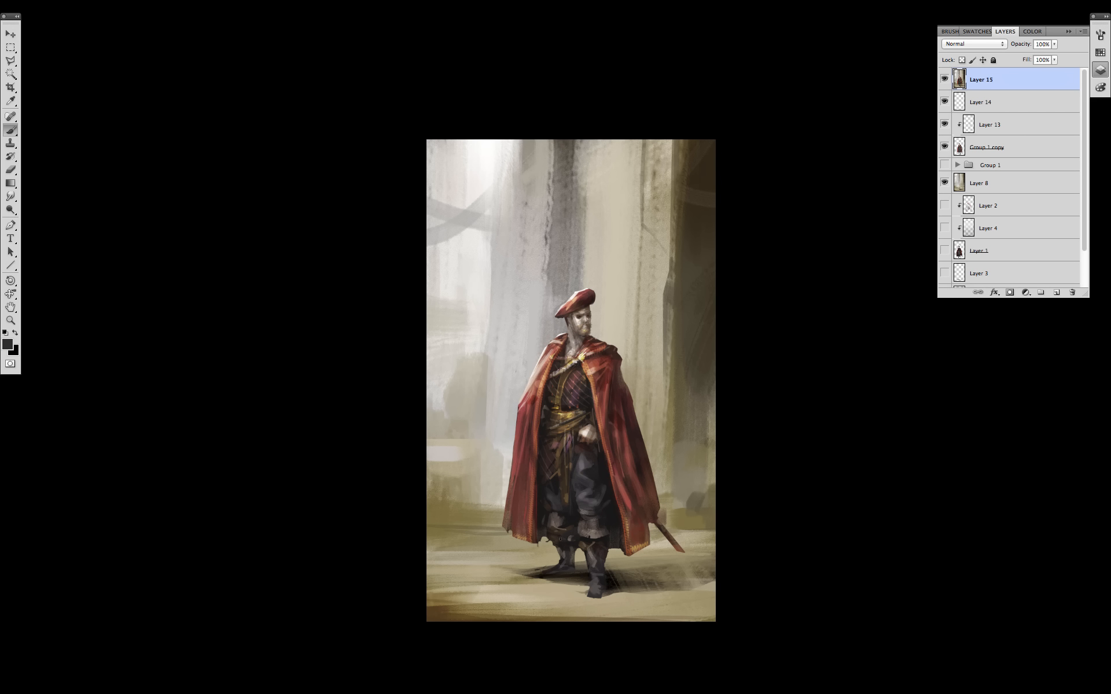
Touch up the hat with sampled colours and paint a fluffy white feather trailing from its back edge
alt+click(594, 291)
alt+click(475, 605)
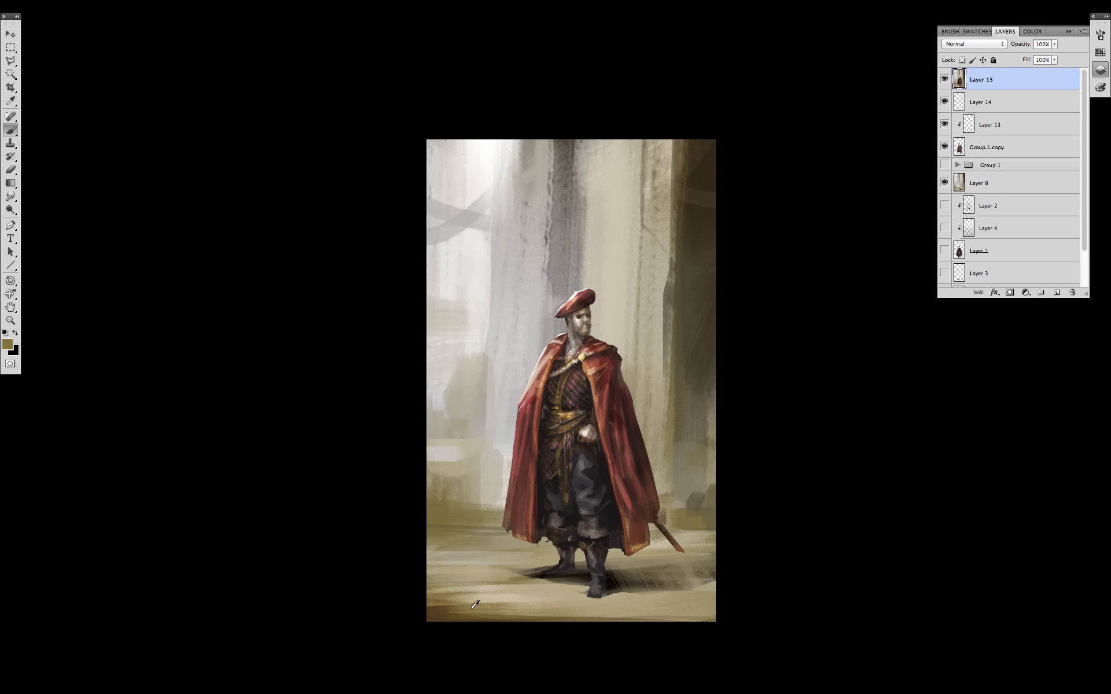
alt+click(590, 300)
alt+click(576, 294)
mouse_move(558, 306)
mouse_down()
mouse_move(532, 327)
mouse_move(541, 313)
mouse_up()
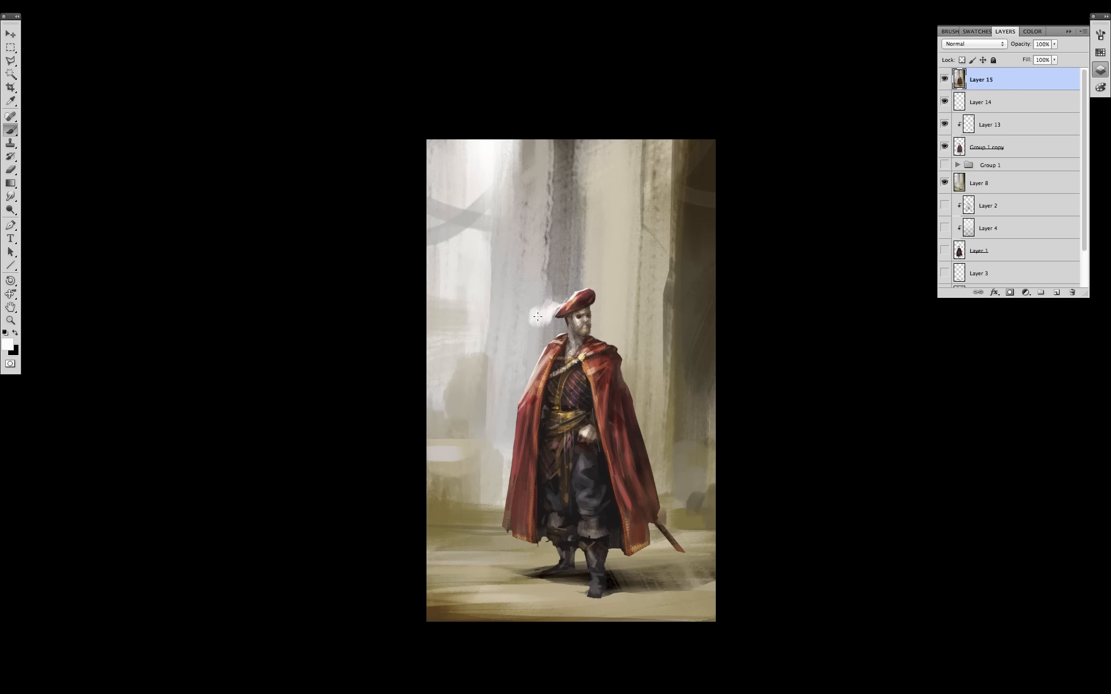
alt+click(547, 349)
alt+click(544, 317)
mouse_move(542, 322)
mouse_down()
mouse_move(541, 334)
mouse_move(529, 330)
mouse_up()
alt+click(536, 305)
Paint sampled grey strokes on the background pillar above the feather and hat
alt+click(547, 277)
drag(549, 253, 555, 250)
mouse_move(553, 197)
mouse_down()
mouse_move(577, 190)
mouse_move(574, 222)
mouse_move(560, 223)
mouse_up()
drag(570, 200, 570, 219)
drag(577, 180, 556, 184)
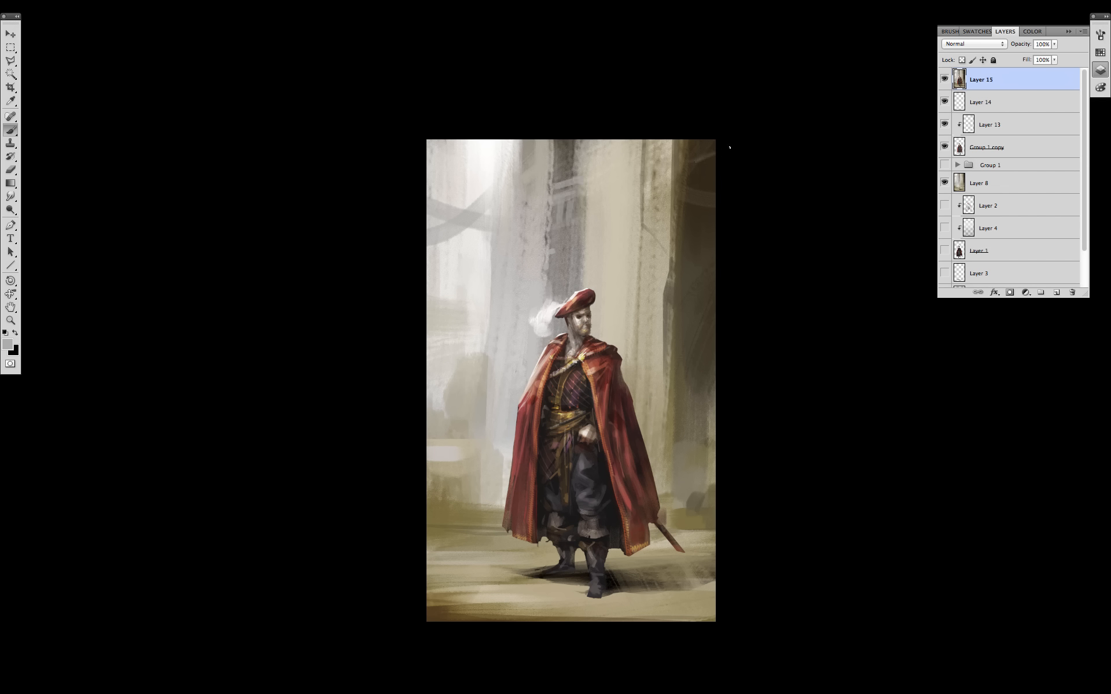
Paint more rock shapes in the background on both sides of the figure using sampled wall colours
alt+click(681, 434)
alt+click(684, 505)
drag(681, 502, 696, 519)
alt+click(471, 486)
drag(465, 470, 435, 496)
Rework the cloak folds with sampled reds and darks, and refine the ground shadow around the front boot
alt+click(525, 406)
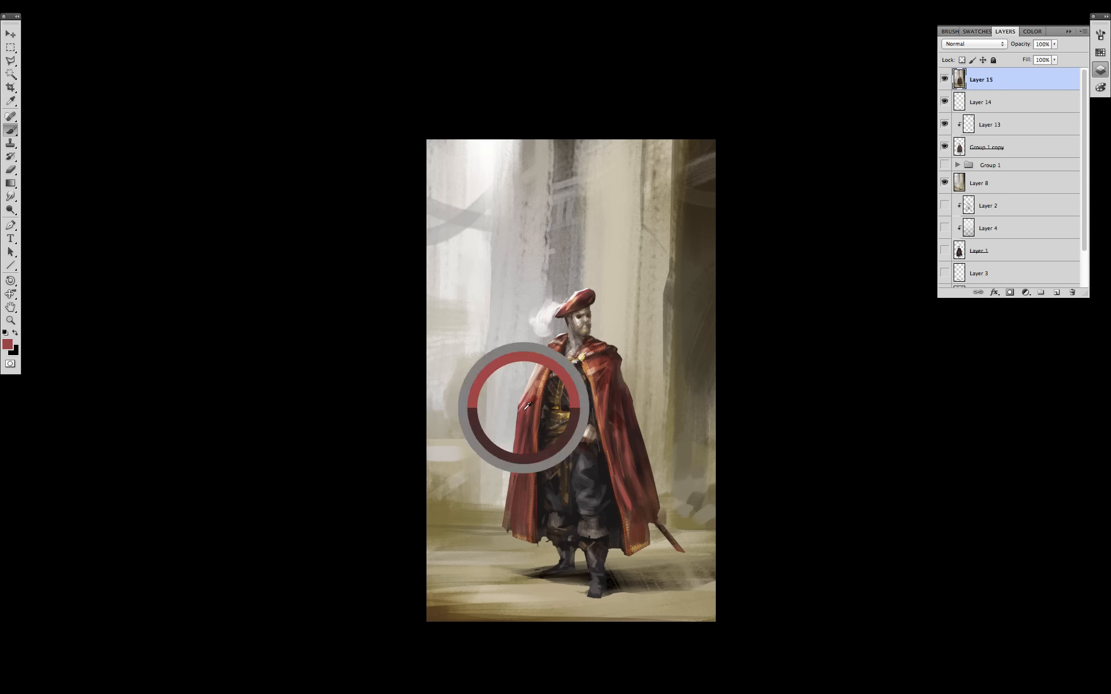
alt+click(637, 491)
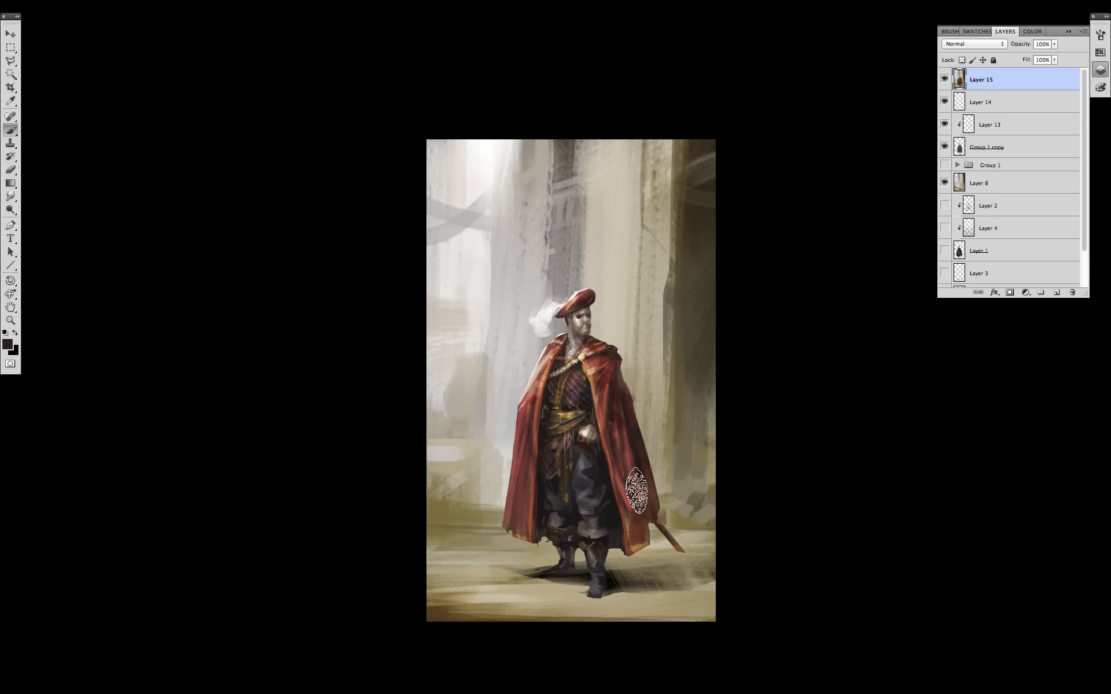
alt+click(635, 571)
alt+click(700, 524)
alt+click(610, 589)
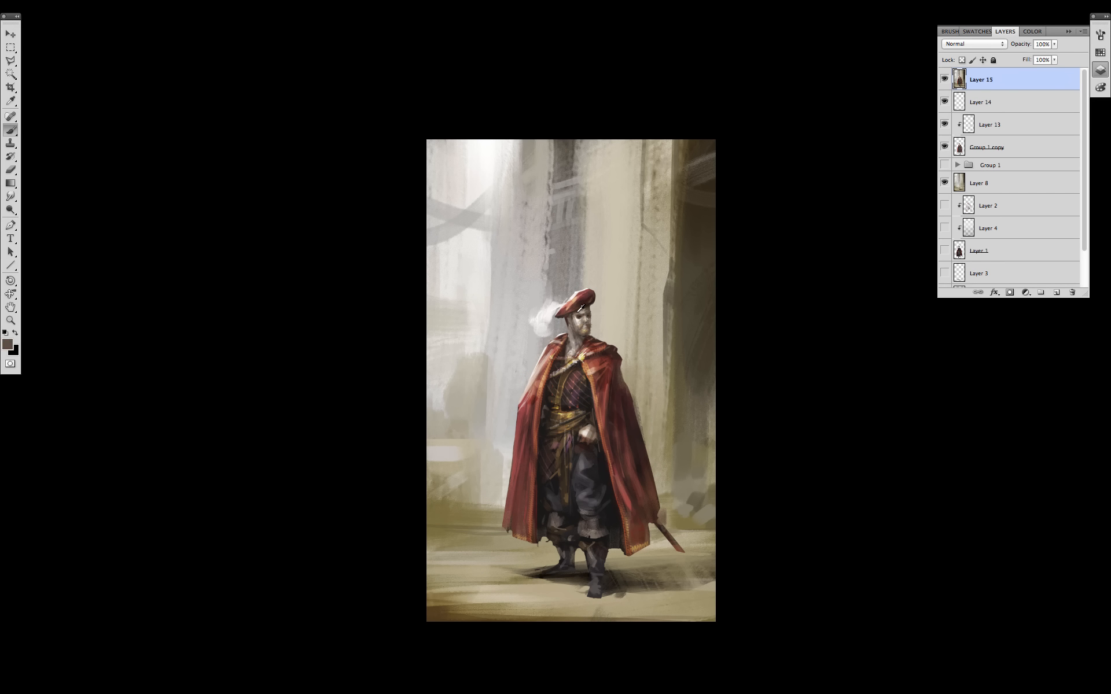
Refine the face, gold cloak clasp, tunic, belt and hand with sampled colours
alt+click(578, 321)
alt+click(594, 364)
alt+click(554, 447)
alt+click(553, 456)
alt+click(583, 435)
alt+click(579, 357)
alt+click(569, 338)
alt+click(577, 320)
alt+click(560, 314)
Add shading and detail to the boots, trouser cuffs and trousers with sampled dark tones
drag(795, 434, 781, 424)
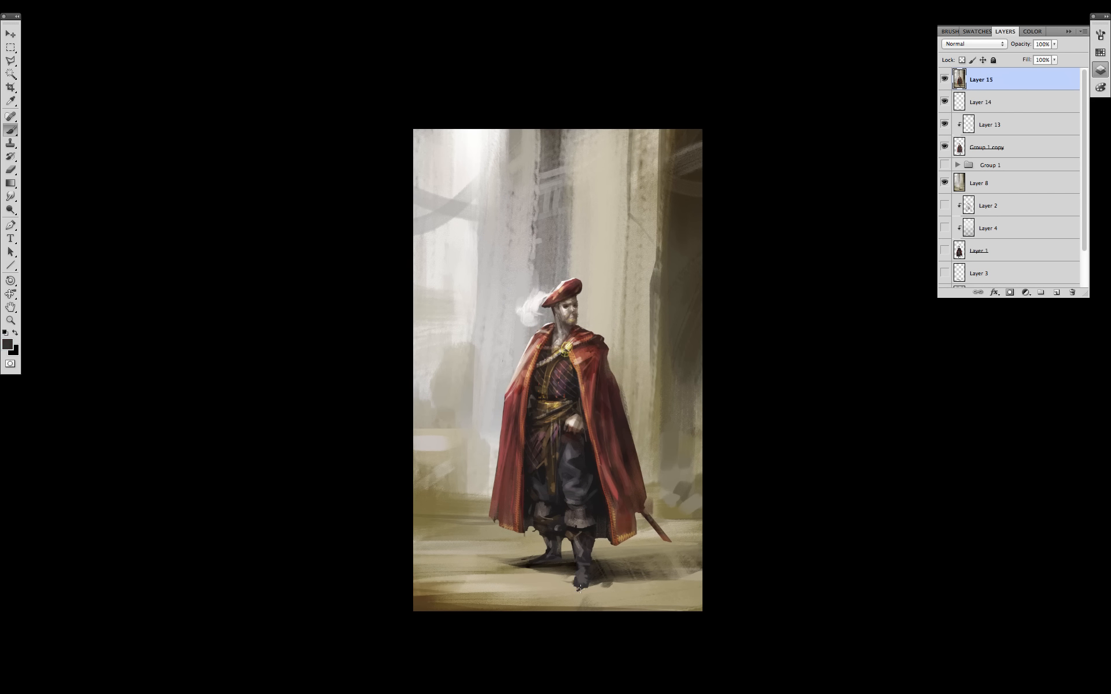
alt+click(547, 557)
alt+click(543, 515)
alt+click(547, 506)
alt+click(527, 481)
alt+click(541, 467)
Deepen the cloak folds on the sword side with sampled reds and shadow colours
alt+click(624, 497)
alt+click(614, 448)
alt+click(629, 509)
alt+click(635, 501)
Paint brick-like marks and ledge strokes on the background pillar beside the head with sampled wall colours
alt+click(621, 311)
drag(623, 284, 623, 330)
drag(613, 246, 624, 251)
drag(631, 195, 623, 206)
mouse_move(613, 317)
mouse_down()
mouse_move(668, 329)
mouse_move(658, 296)
mouse_move(620, 318)
mouse_move(659, 293)
mouse_up()
alt+click(668, 332)
alt+click(618, 321)
drag(643, 279, 658, 279)
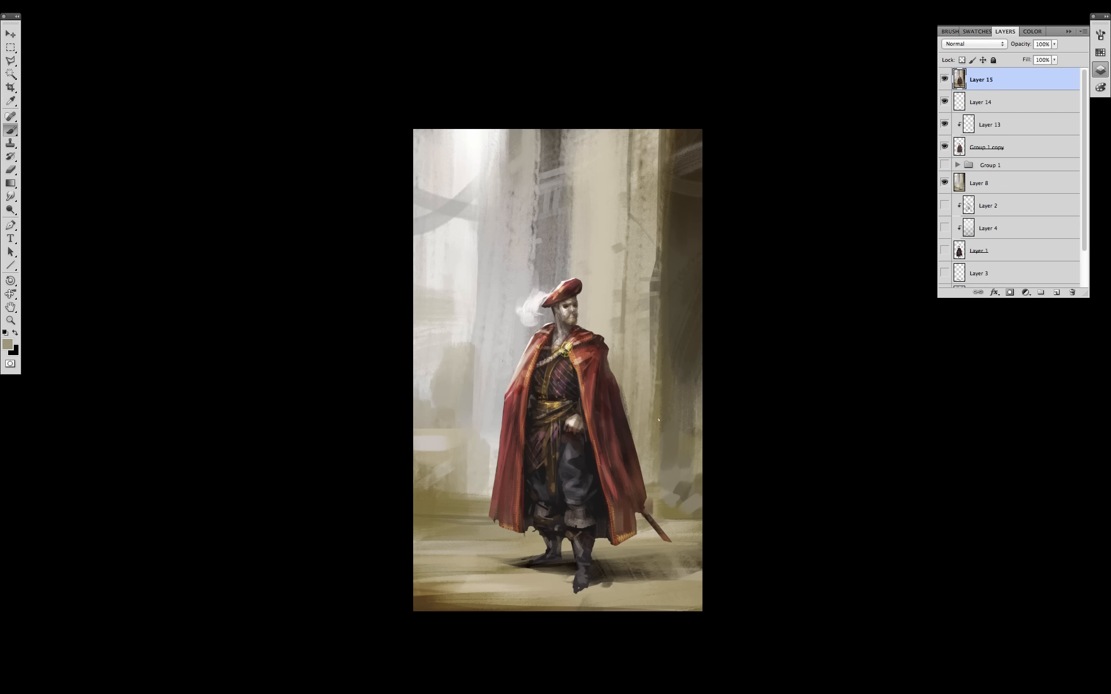
Touch up the background pillar beside the cloak with sampled wall colours
drag(655, 421, 663, 420)
alt+click(499, 364)
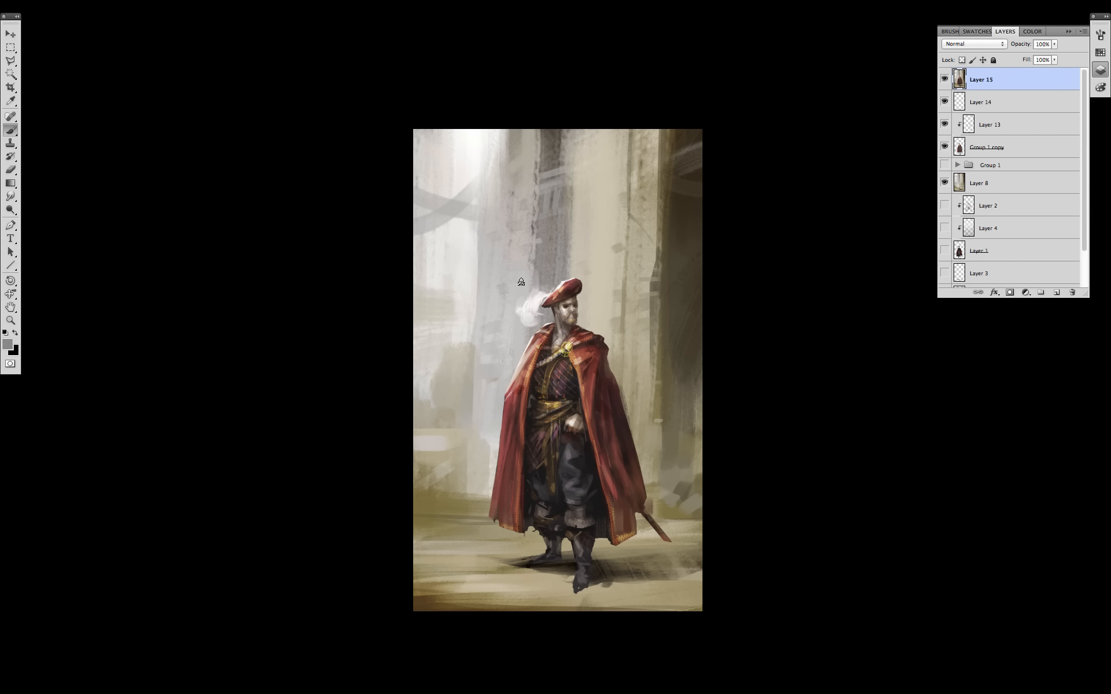
alt+click(597, 232)
Try light strokes with a soft round brush on a new layer over the hat, and delete that layer
click(1057, 293)
right_click(565, 329)
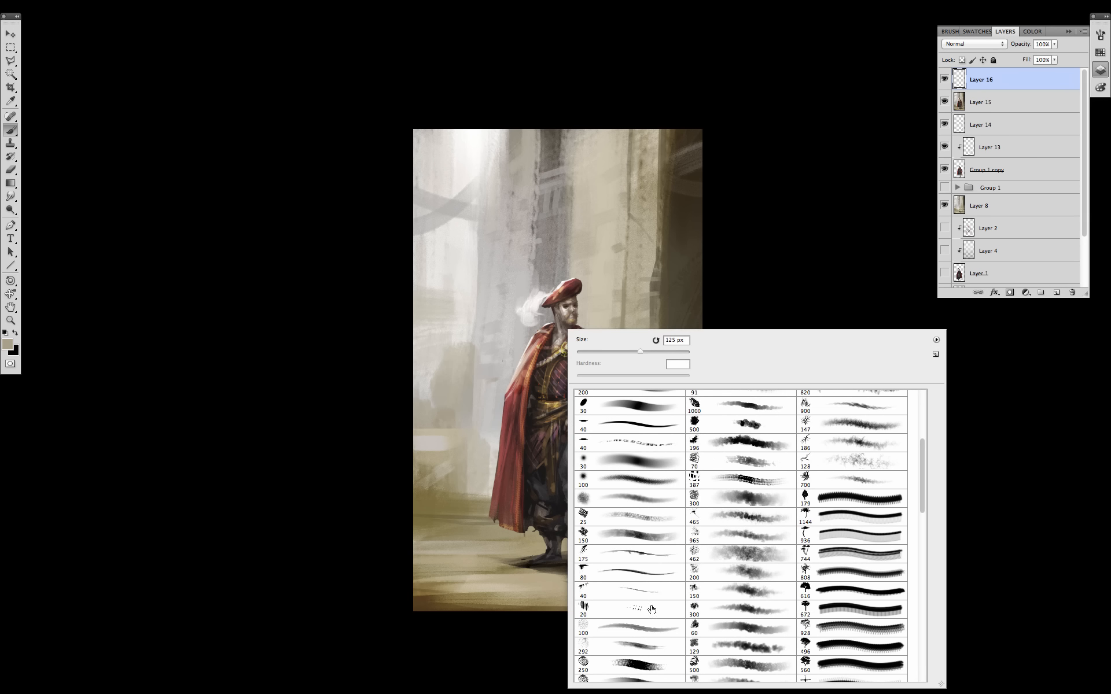
click(632, 461)
click(770, 219)
alt+click(542, 297)
drag(555, 288, 569, 289)
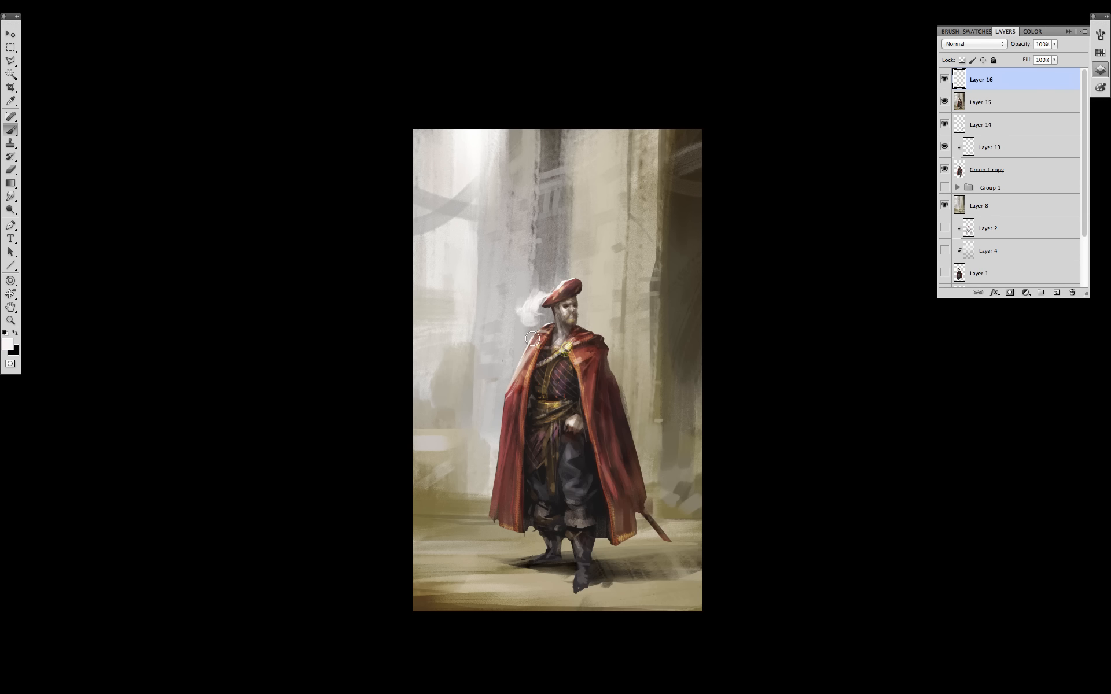
alt+click(628, 596)
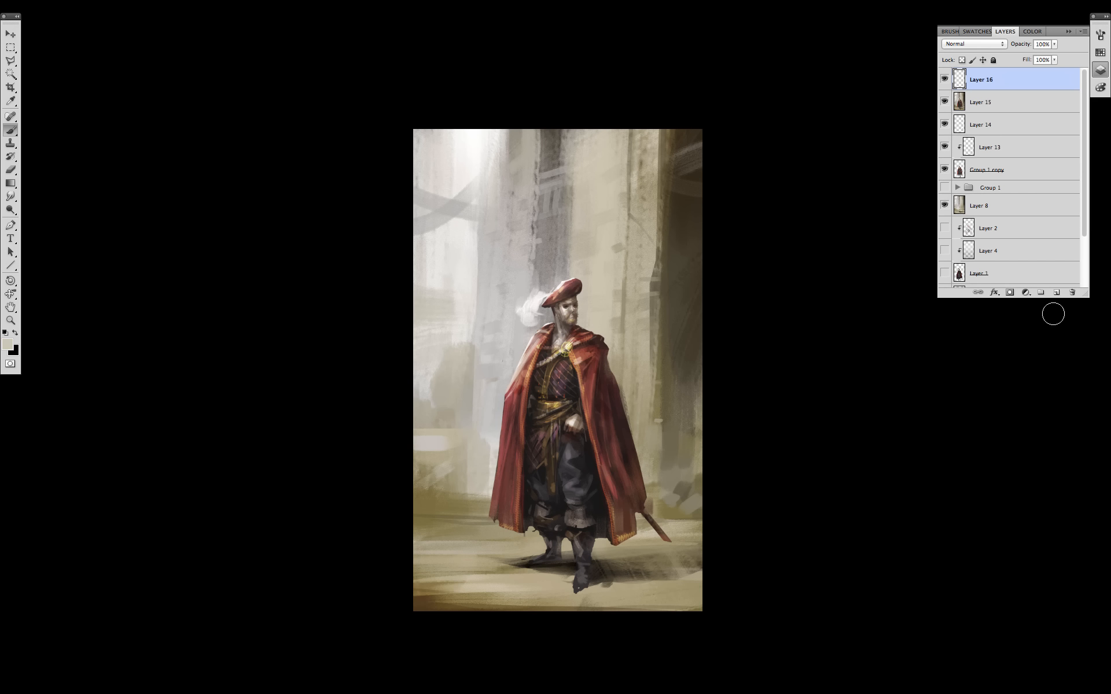
key(ctrl+0)
key(Delete)
Flip the painting layer horizontally to check the composition, and flip it back
key(ctrl+t)
right_click(765, 514)
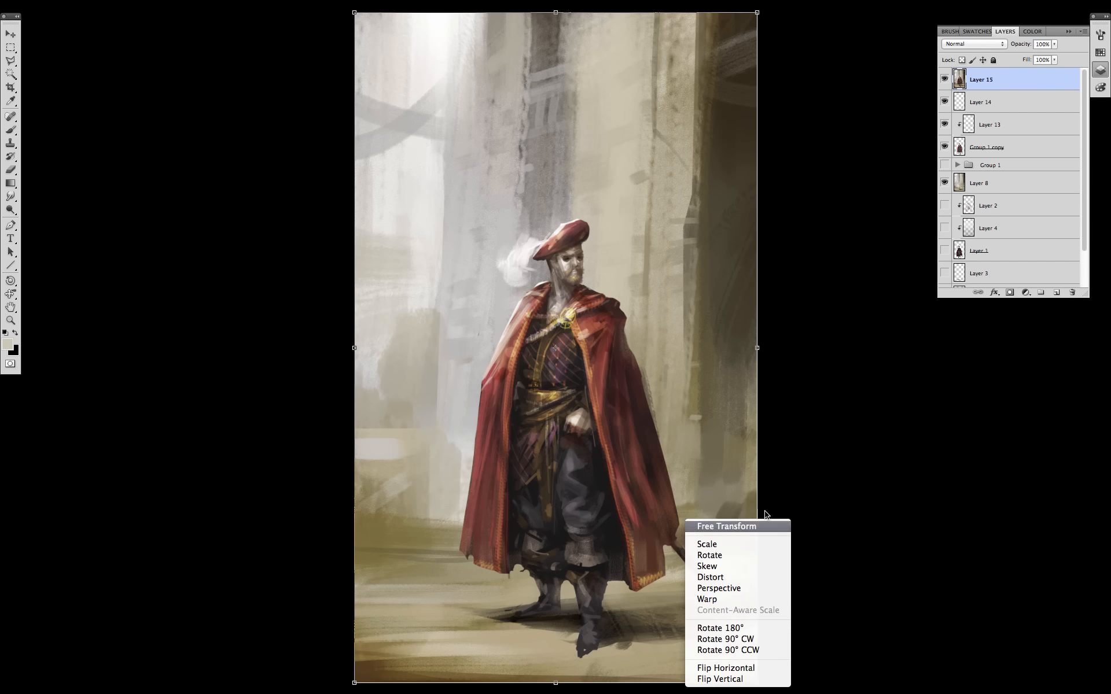
click(726, 668)
right_click(795, 515)
click(775, 652)
key(Return)
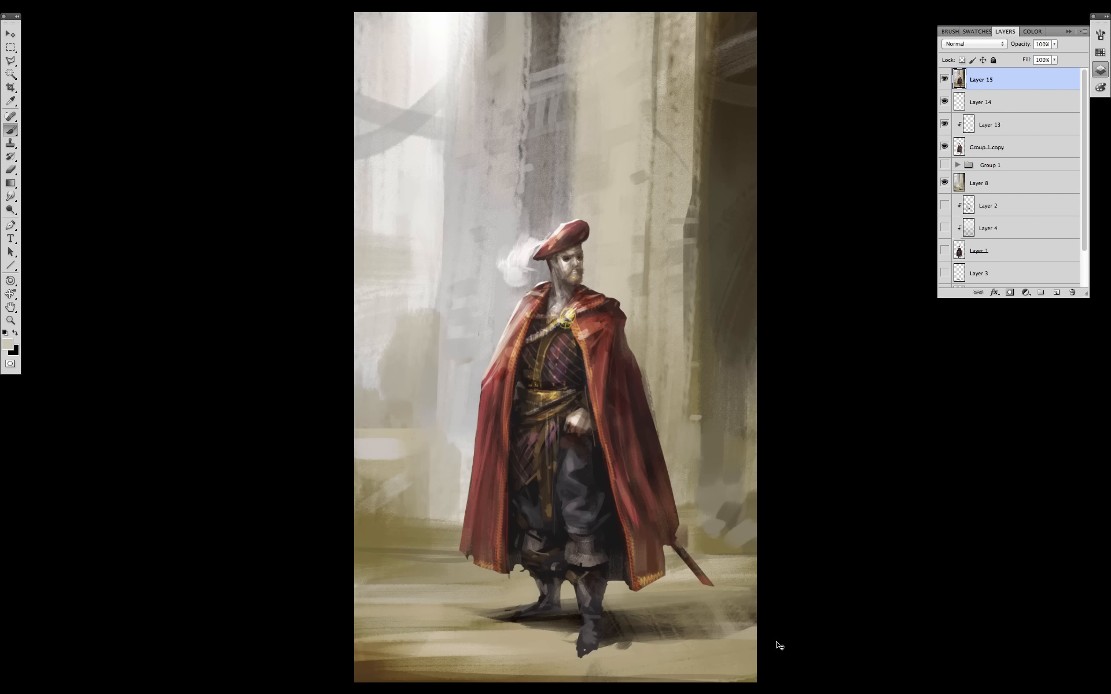
Adjust the painting's Color Balance in shadows, midtones and highlights, with highlights at -3, 0, -2 and luminosity not preserved
key(ctrl+b)
click(800, 497)
drag(897, 438, 894, 464)
click(926, 497)
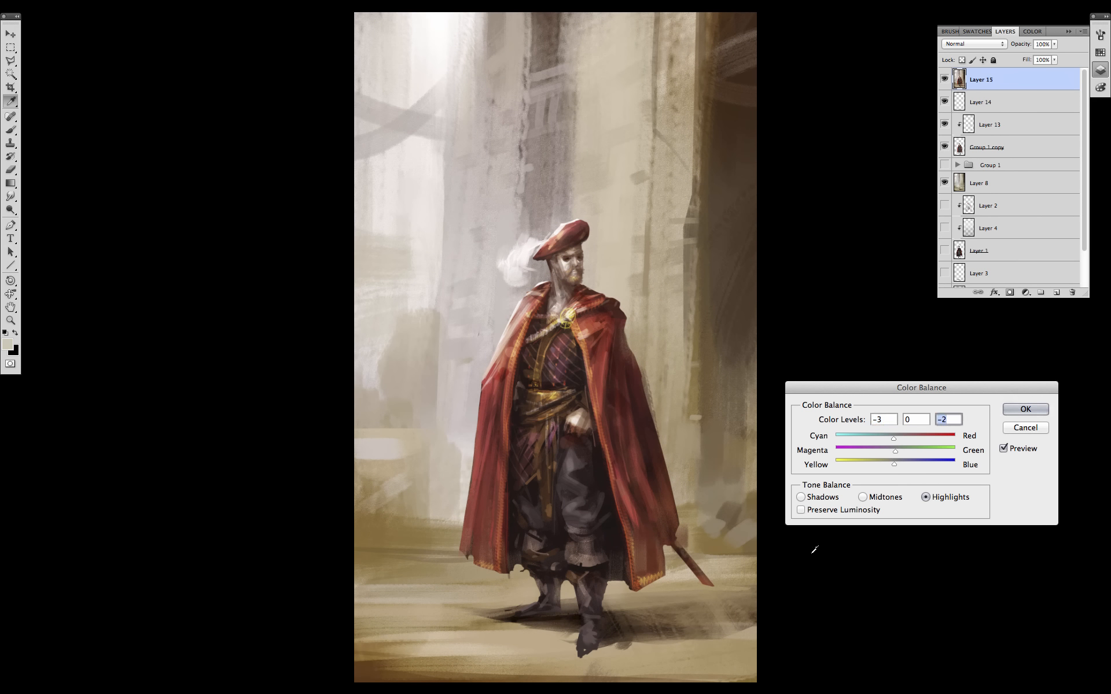
key(Return)
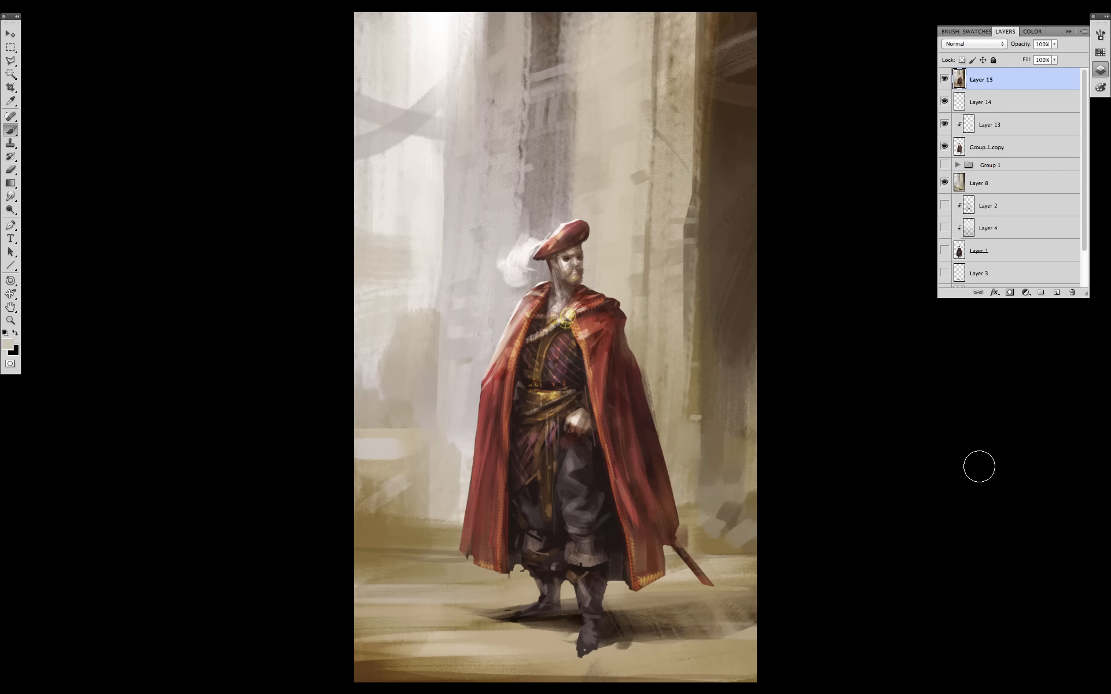
Duplicate Layer 15 and apply a Motion Blur to the copy at an angle of -90° and a distance of 5 pixels
click(1000, 45)
click(919, 381)
right_click(983, 78)
click(1008, 105)
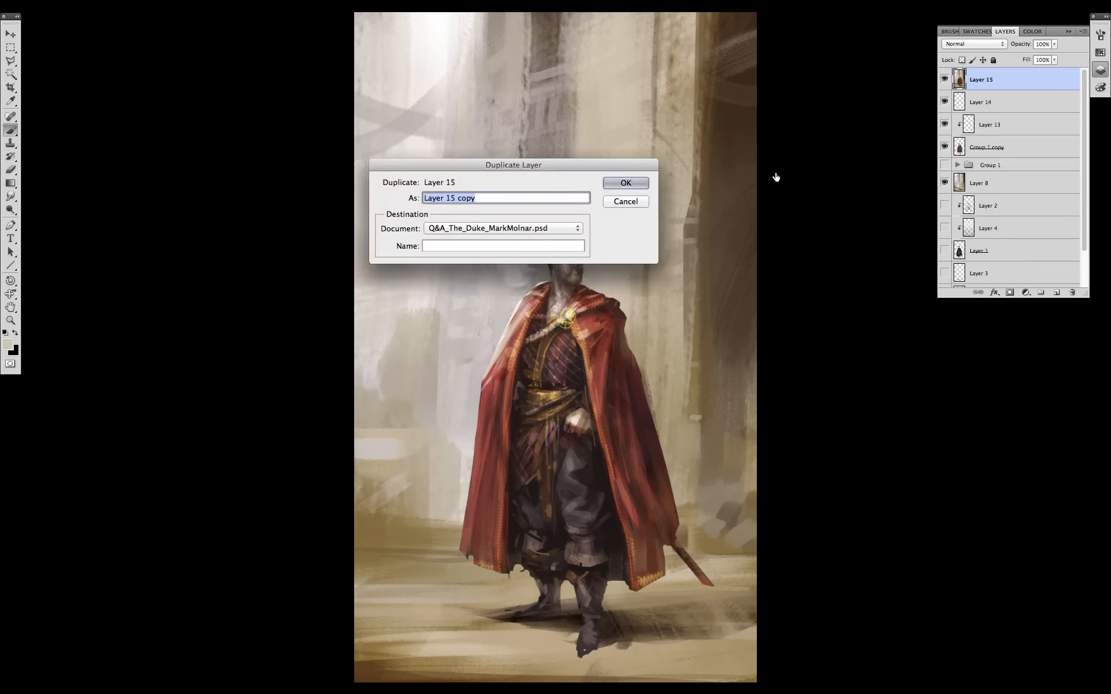
click(625, 182)
key(super+alt+f)
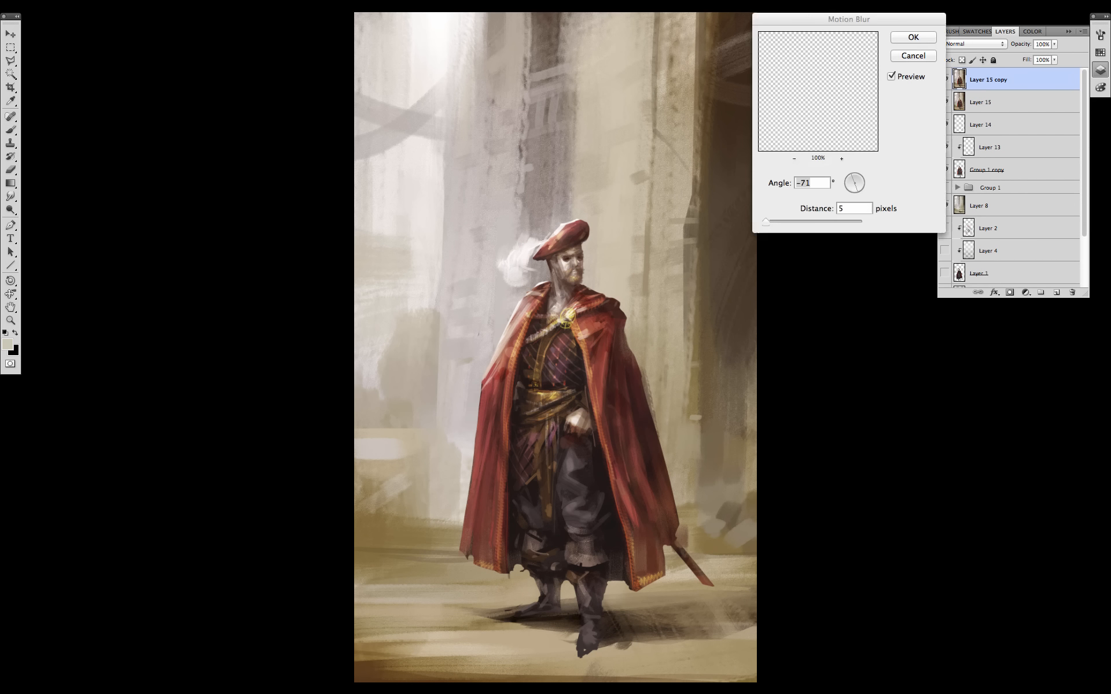
drag(854, 188, 854, 189)
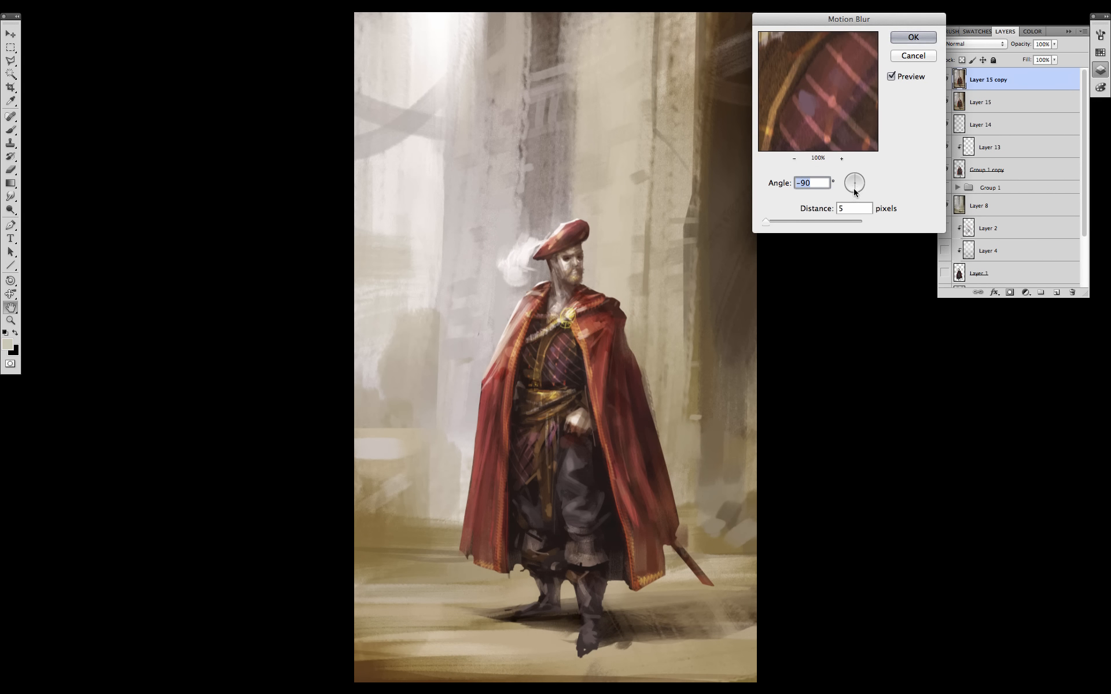
click(914, 37)
Erase the blurred copy over the man's face and cloak, save the document, and merge the copy into Layer 15
right_click(606, 413)
mouse_move(576, 289)
mouse_down()
mouse_move(538, 323)
mouse_move(556, 351)
mouse_move(532, 303)
mouse_move(560, 446)
mouse_move(620, 394)
mouse_up()
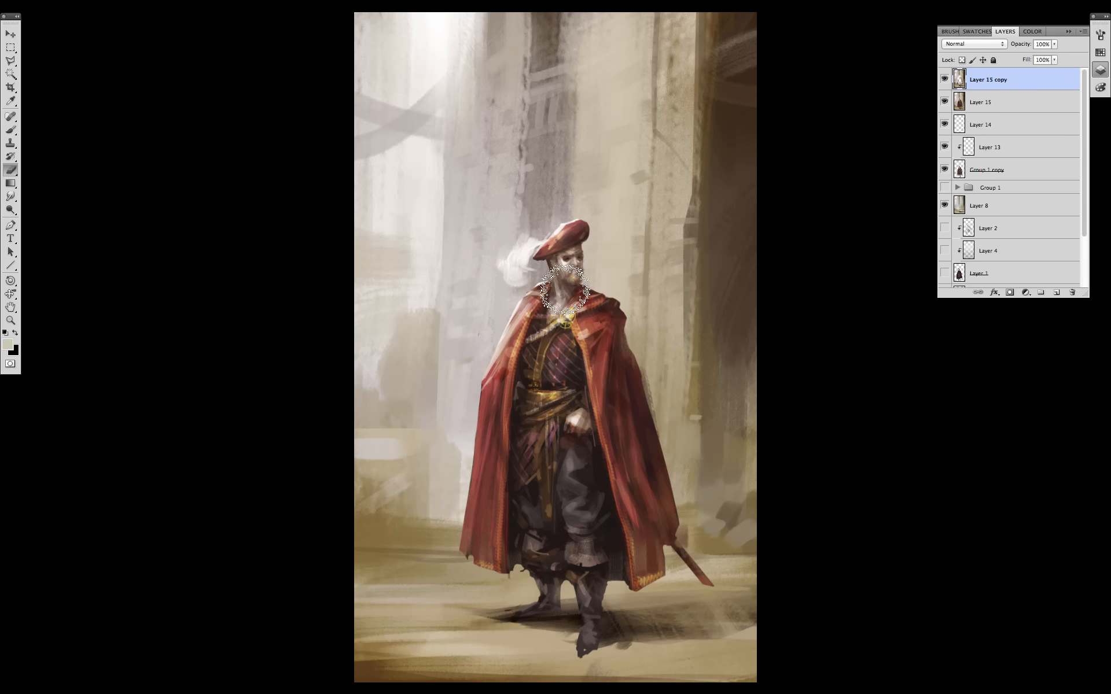
key(super+s)
key(super+e)
Refine the eyes, nose, cheek and beard with small selections and sampled skin tones
key(l)
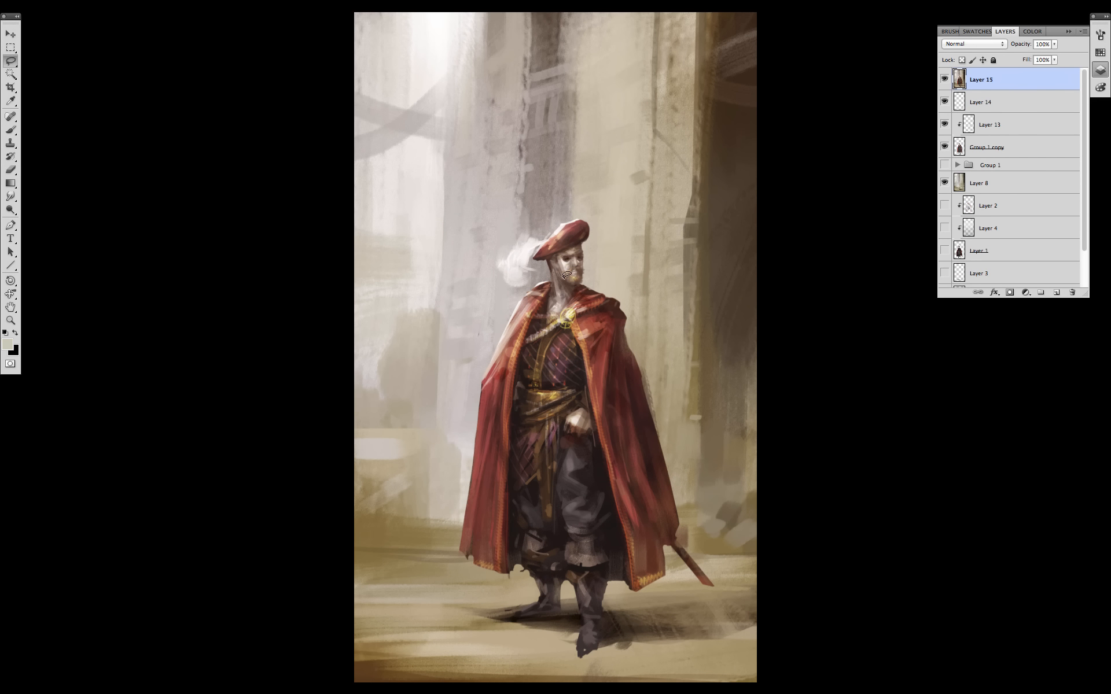
key(b)
mouse_move(564, 278)
mouse_down()
mouse_move(590, 291)
mouse_move(568, 275)
mouse_up()
alt+click(557, 280)
key(m)
key(l)
key(b)
key(m)
key(l)
key(b)
key(m)
key(l)
key(b)
alt+click(575, 262)
key(m)
key(l)
key(b)
key(m)
Show the painting in a floating window and arrange it beside the costume reference photos, with the sand-coloured doublet photo in front
key(Tab)
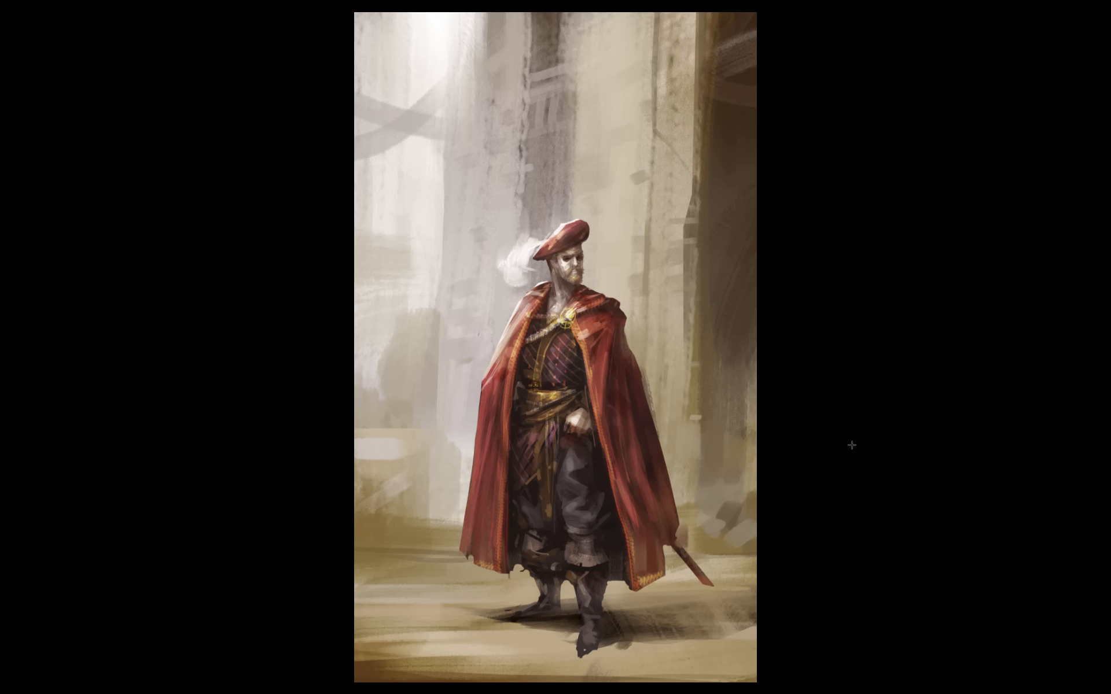
key(Tab)
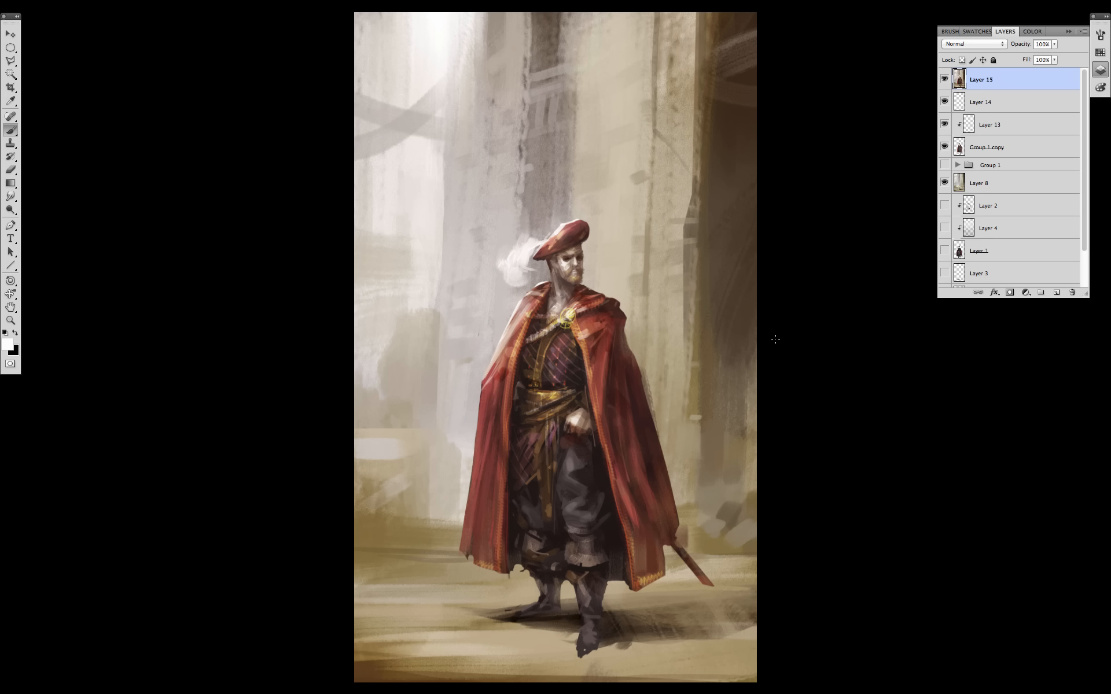
key(f)
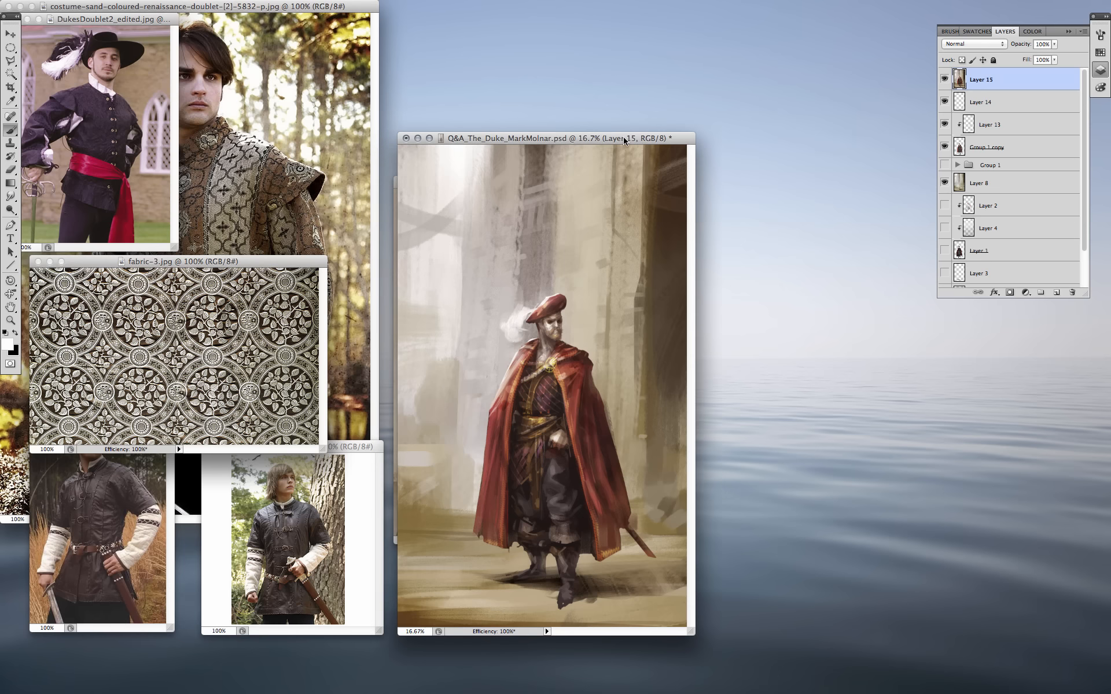
drag(624, 138, 698, 120)
drag(767, 614, 854, 682)
drag(804, 118, 891, 87)
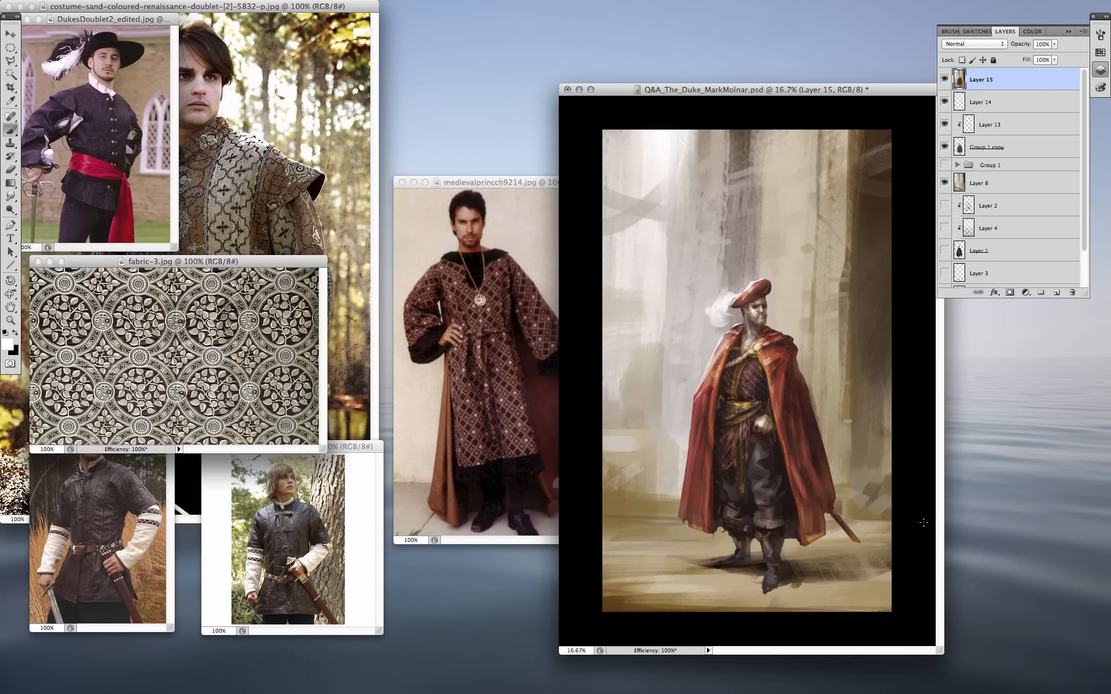
drag(110, 19, 455, 399)
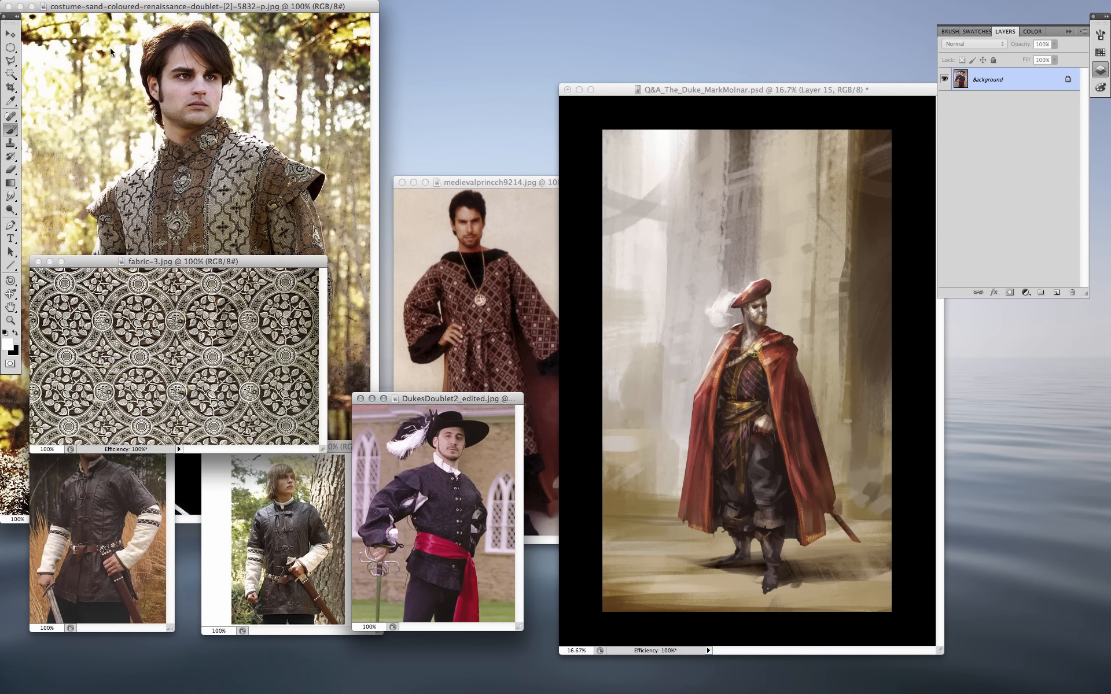
drag(124, 8, 204, 183)
Copy the face from the sand-coloured doublet photo, paste it into the painting and fit it over the painted head
key(l)
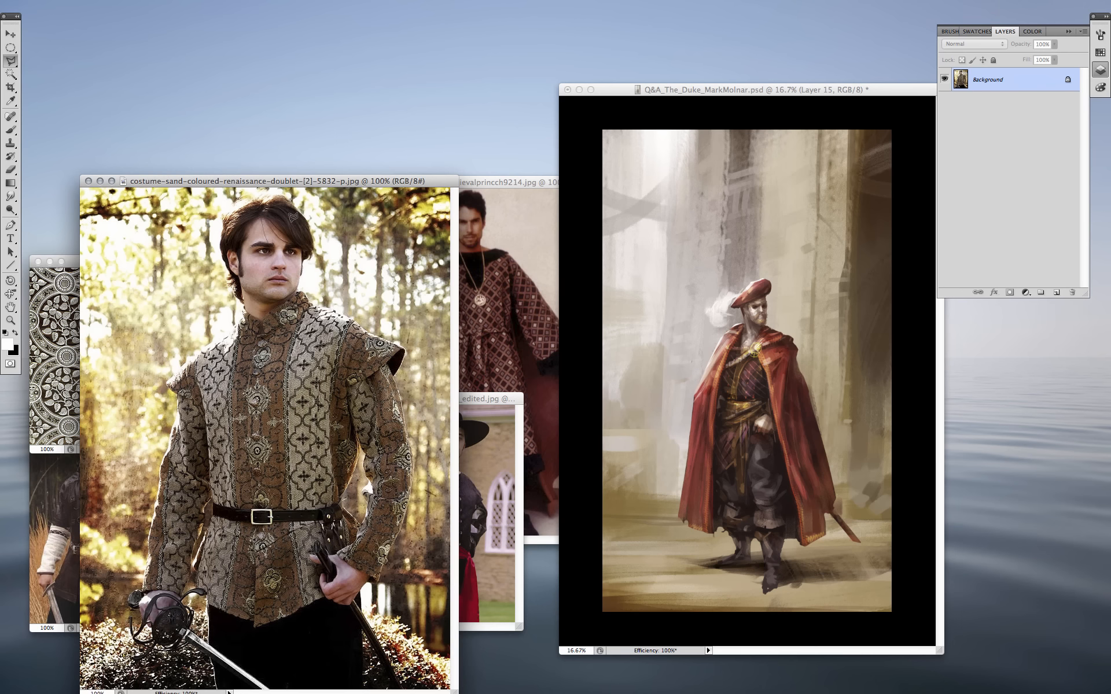
key(shift+l)
mouse_move(308, 255)
mouse_down()
mouse_move(307, 228)
mouse_move(227, 256)
mouse_move(297, 288)
mouse_up()
key(super+c)
click(807, 285)
key(super+v)
key(super+t)
mouse_move(756, 362)
mouse_down()
mouse_move(773, 342)
mouse_move(759, 312)
mouse_move(783, 346)
mouse_move(773, 315)
mouse_move(772, 333)
mouse_up()
key(Return)
Erase the pasted hair overlapping the hat, and adjust the face's size and position under the brim
key(e)
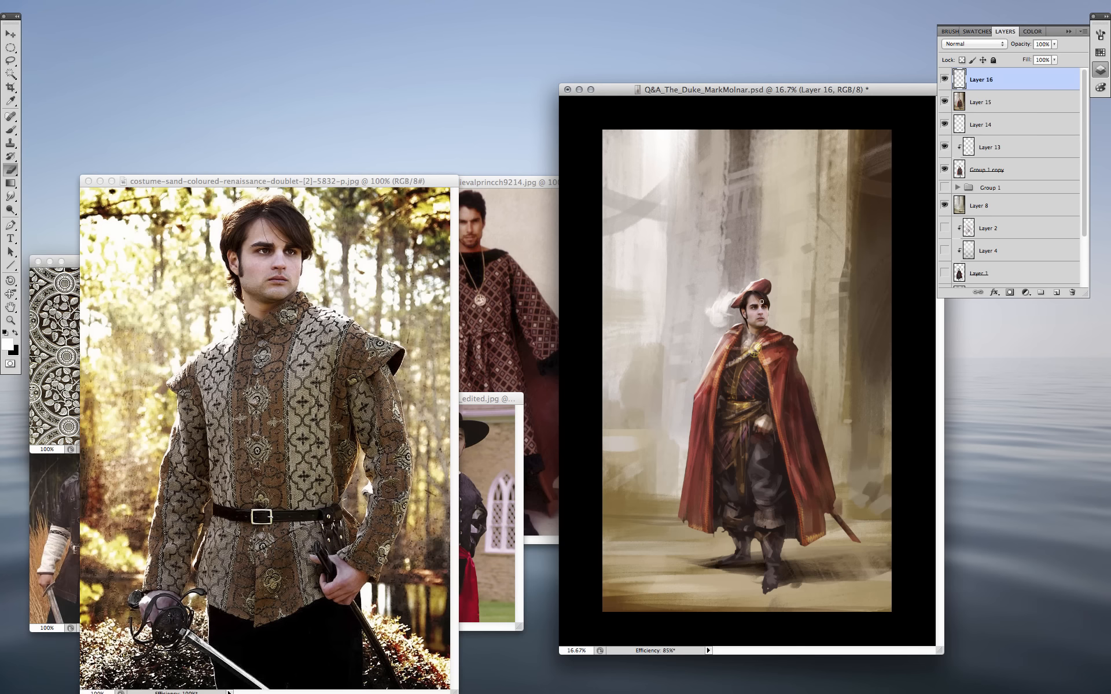
right_click(770, 302)
double_click(788, 429)
key(super+t)
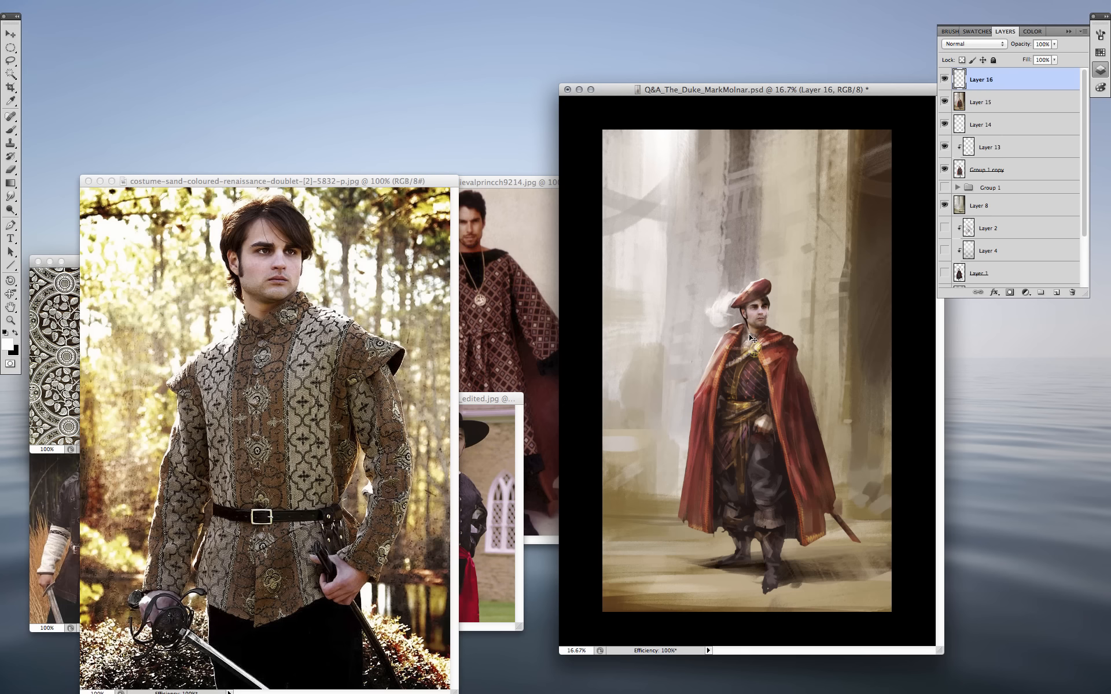
drag(770, 333, 770, 335)
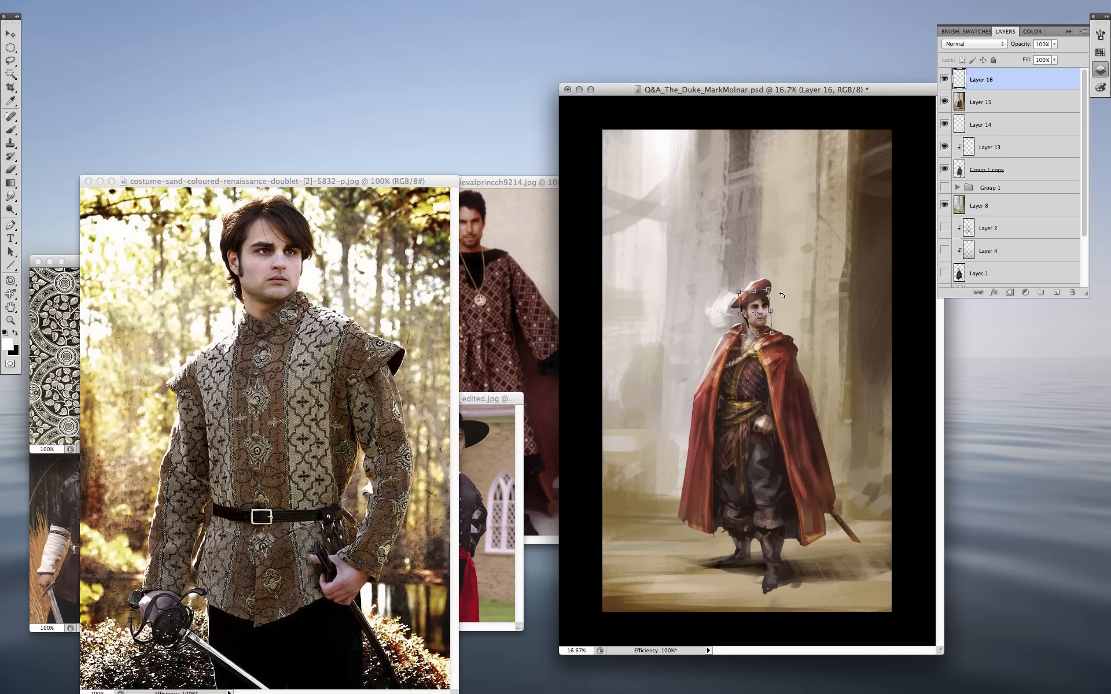
drag(755, 291, 753, 290)
drag(754, 333, 755, 334)
key(Return)
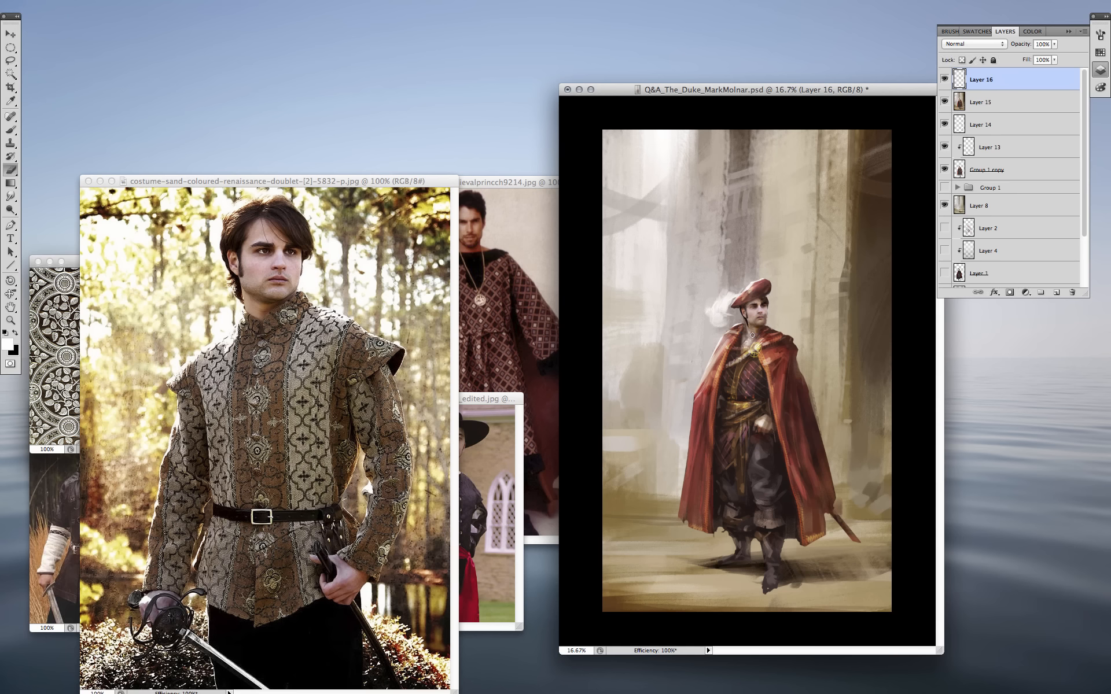
Paint over the pasted face with sampled skin and shadow tones, adding a moustache and beard
right_click(758, 325)
key(Escape)
key(super+equal)
key(b)
right_click(806, 287)
double_click(800, 402)
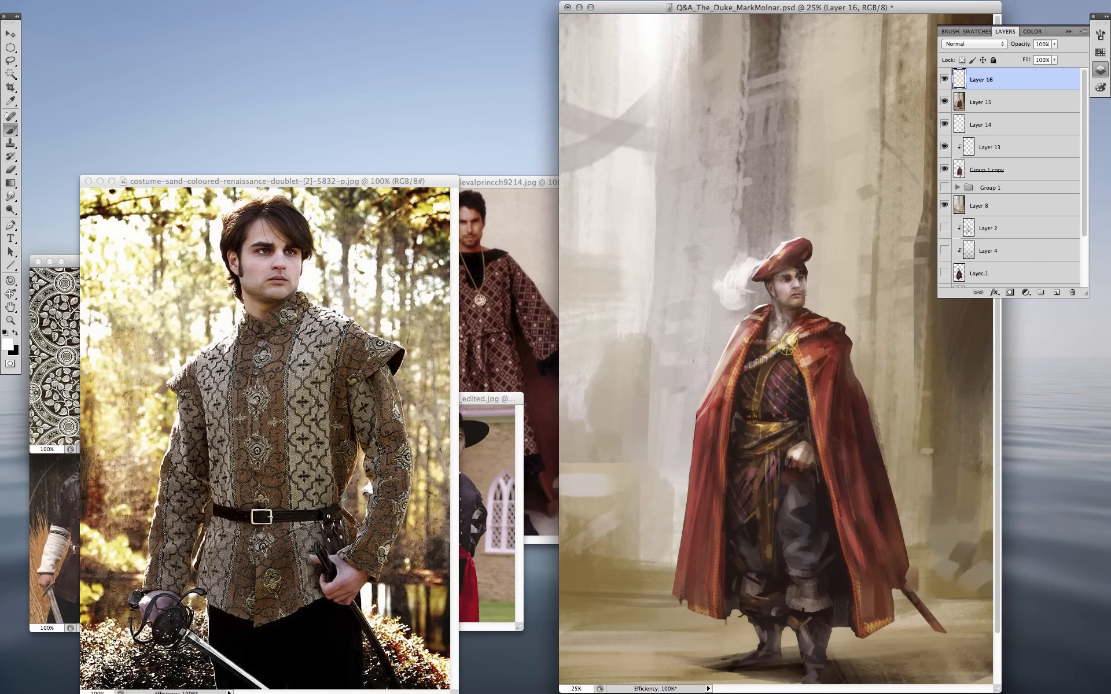
alt+click(737, 398)
alt+click(800, 280)
alt+click(787, 286)
alt+click(802, 274)
alt+click(802, 297)
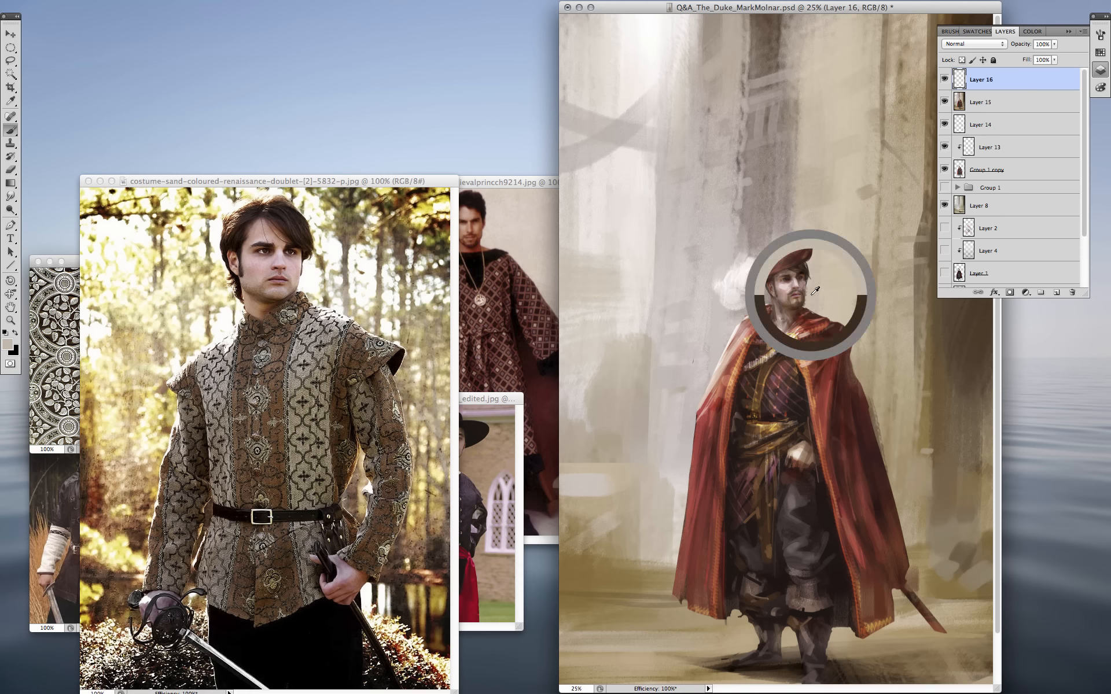
alt+click(801, 287)
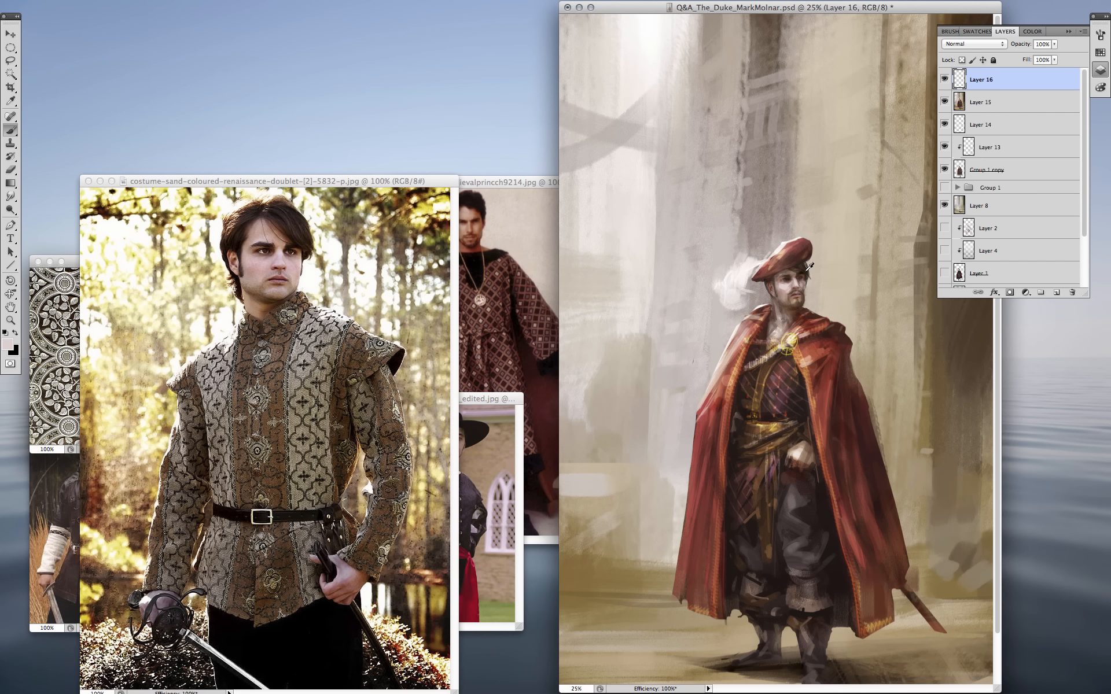
Blend the hat brim, face, neck, cloak collar and feather with colours sampled from the painting
alt+click(809, 266)
alt+click(807, 282)
alt+click(785, 293)
alt+click(787, 313)
alt+click(775, 317)
alt+click(748, 269)
key(super+minus)
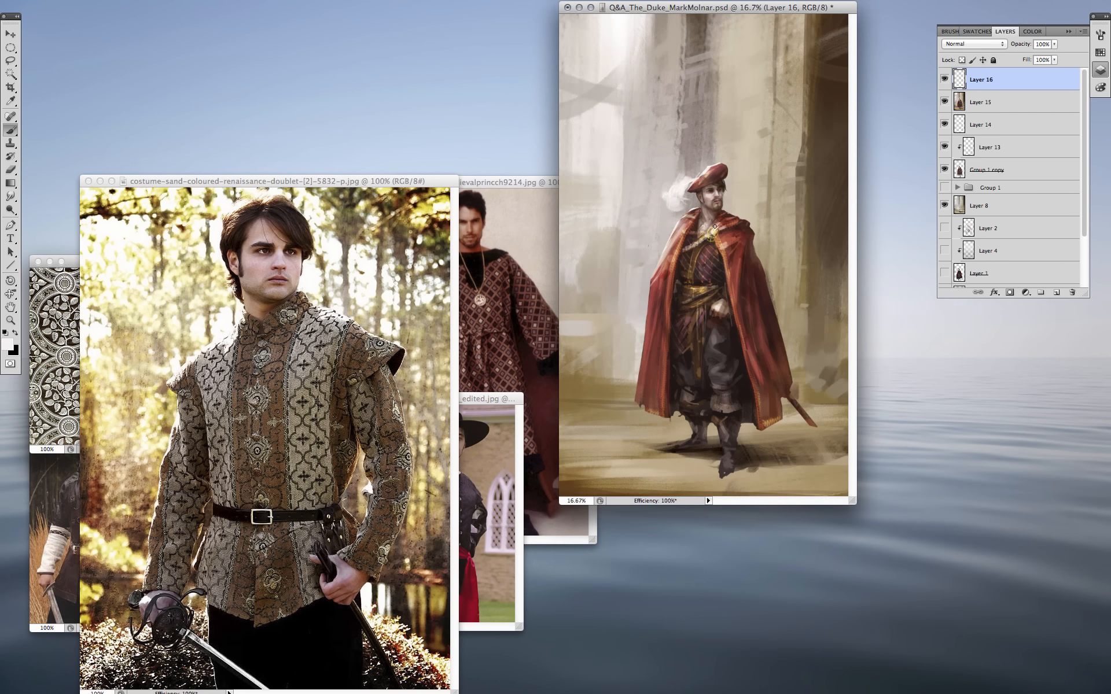
alt+click(717, 211)
Close the sand-coloured doublet photo and copy the doublet torso with its white collar from DukesDoublet2_edited.jpg
key(super+w)
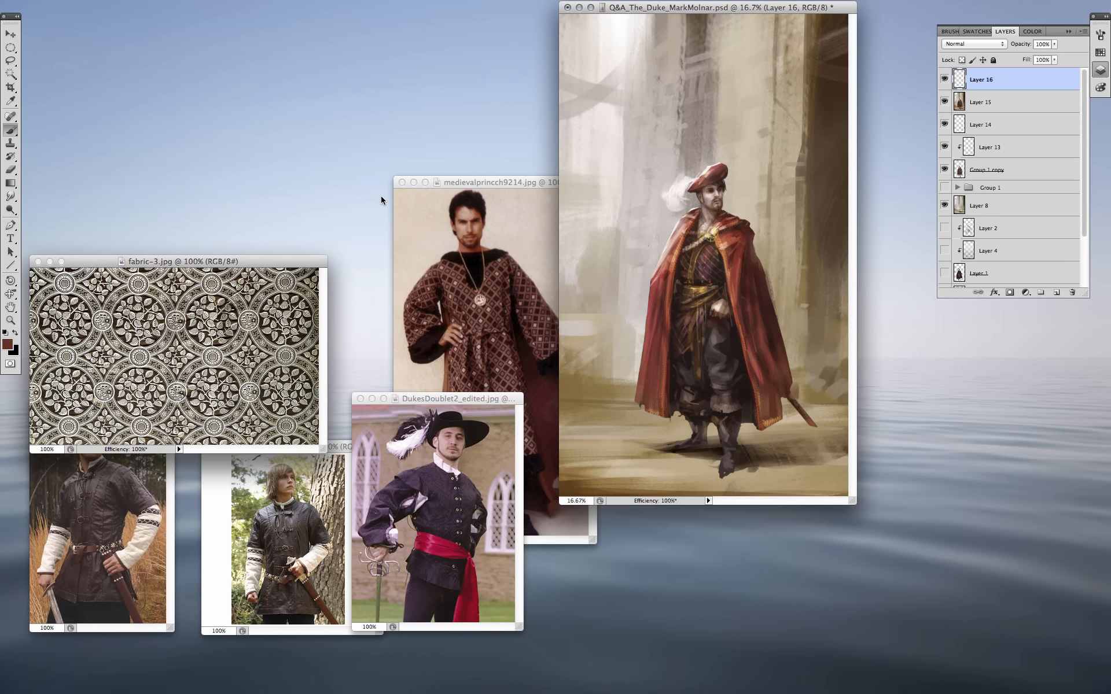
click(470, 511)
key(l)
mouse_move(467, 470)
mouse_down()
mouse_move(471, 541)
mouse_move(422, 527)
mouse_move(446, 471)
mouse_up()
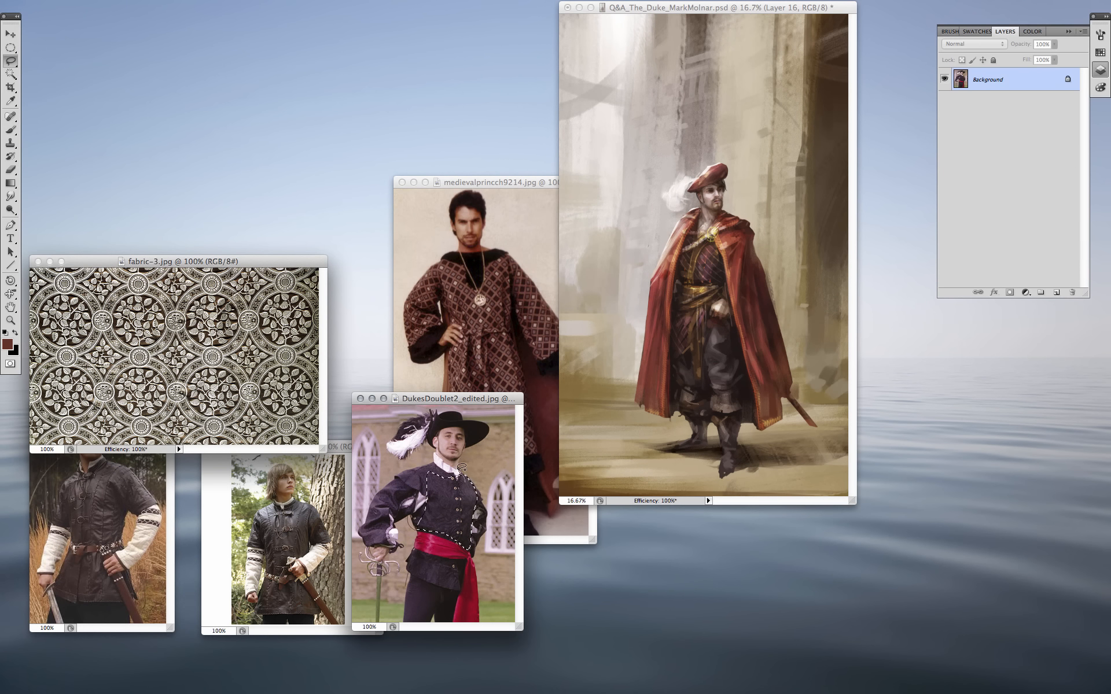
key(super+c)
Paste the doublet torso into the painting and transform it to fit over the tunic above the belt
click(775, 246)
key(super+v)
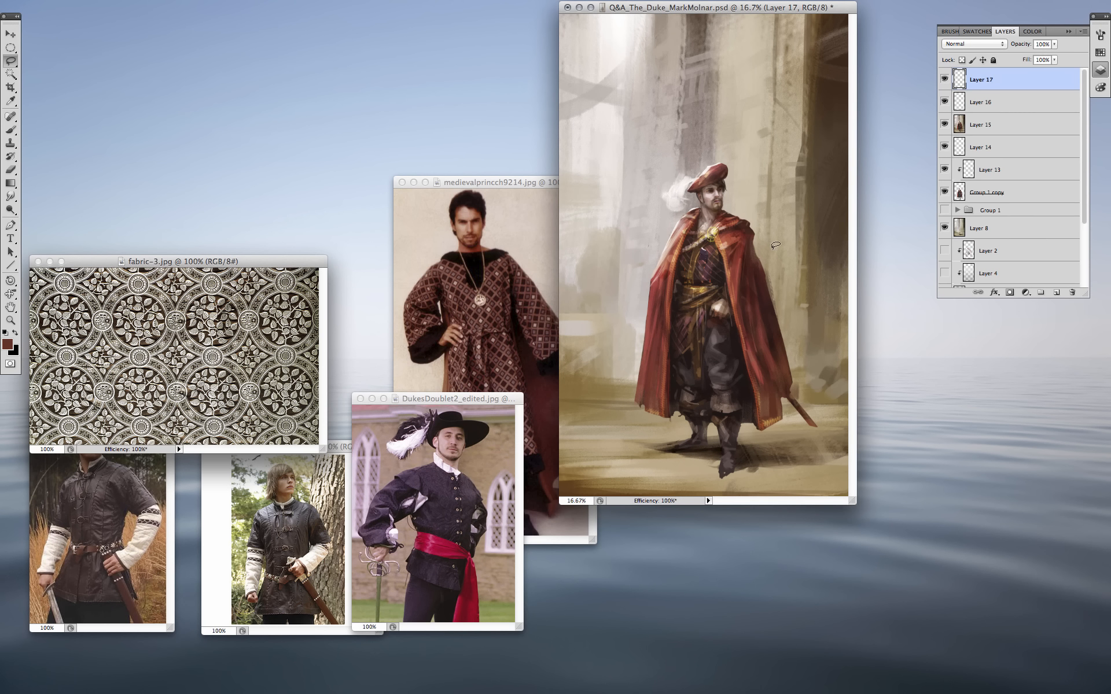
key(super+t)
mouse_move(716, 238)
mouse_down()
mouse_move(743, 200)
mouse_move(733, 220)
mouse_up()
key(Return)
Blend the pasted white collar into the neck and cloak by erasing edges and painting with sampled tones
key(l)
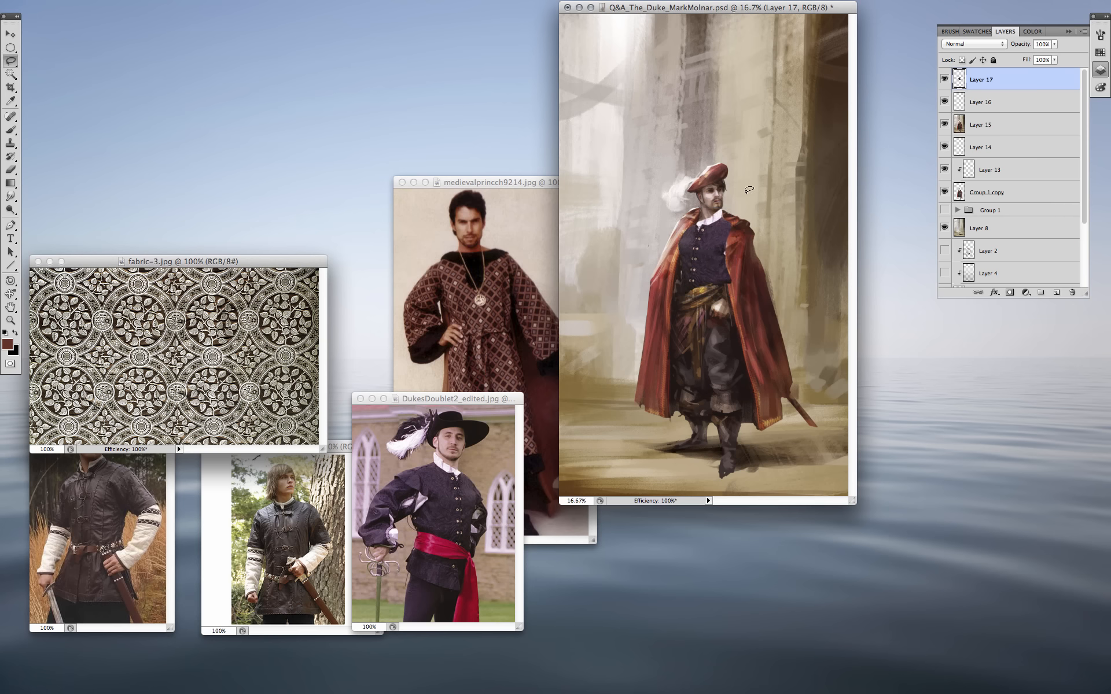
key(b)
alt+click(700, 220)
key(e)
key(b)
alt+click(720, 215)
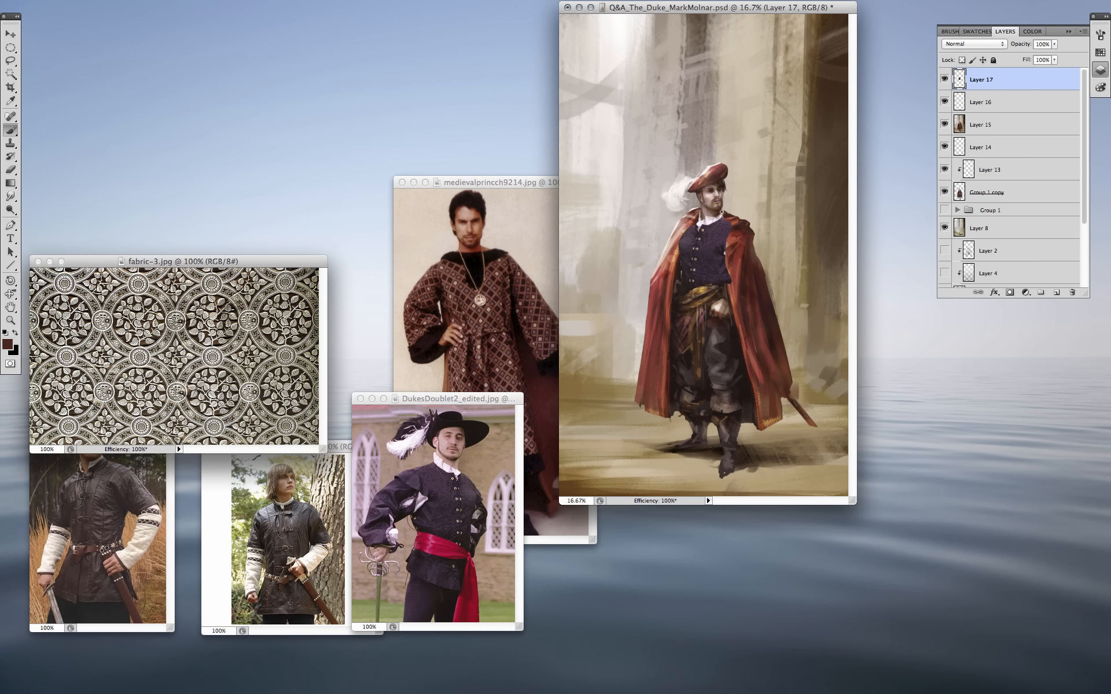
alt+click(717, 217)
alt+click(719, 213)
alt+click(704, 213)
Outline the cloak edges and gold clasp with the doublet layer hidden, and trim the doublet so they overlap it
click(945, 79)
key(l)
mouse_move(709, 234)
mouse_down()
mouse_move(730, 298)
mouse_move(723, 260)
mouse_move(672, 254)
mouse_move(713, 227)
mouse_up()
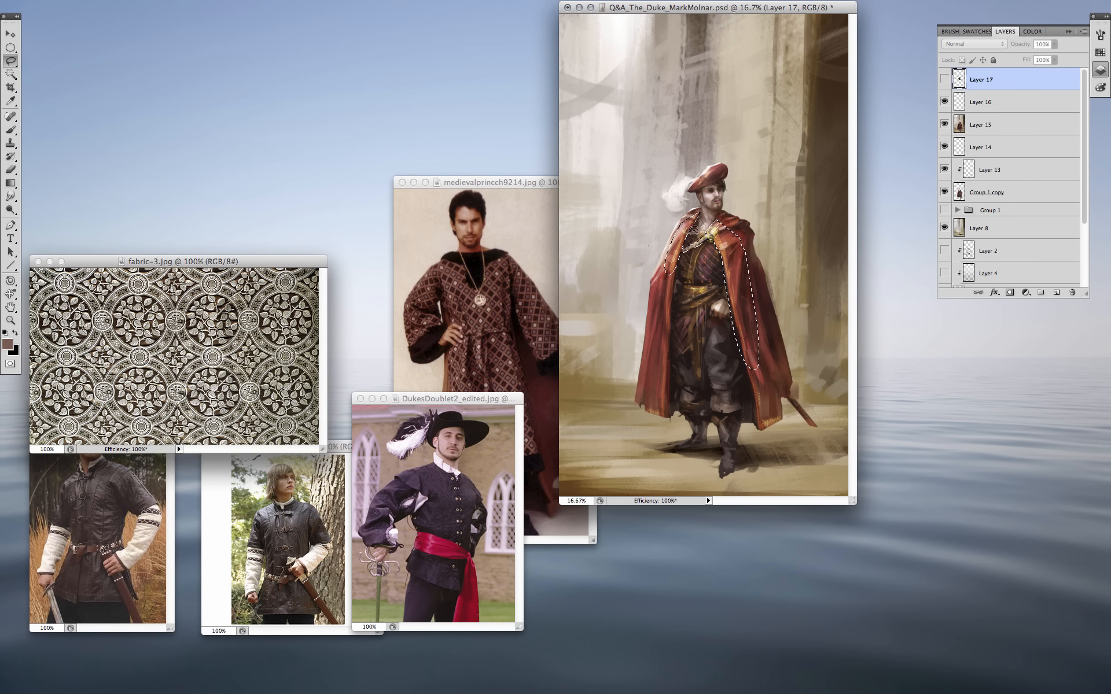
click(944, 79)
key(ctrl+d)
key(e)
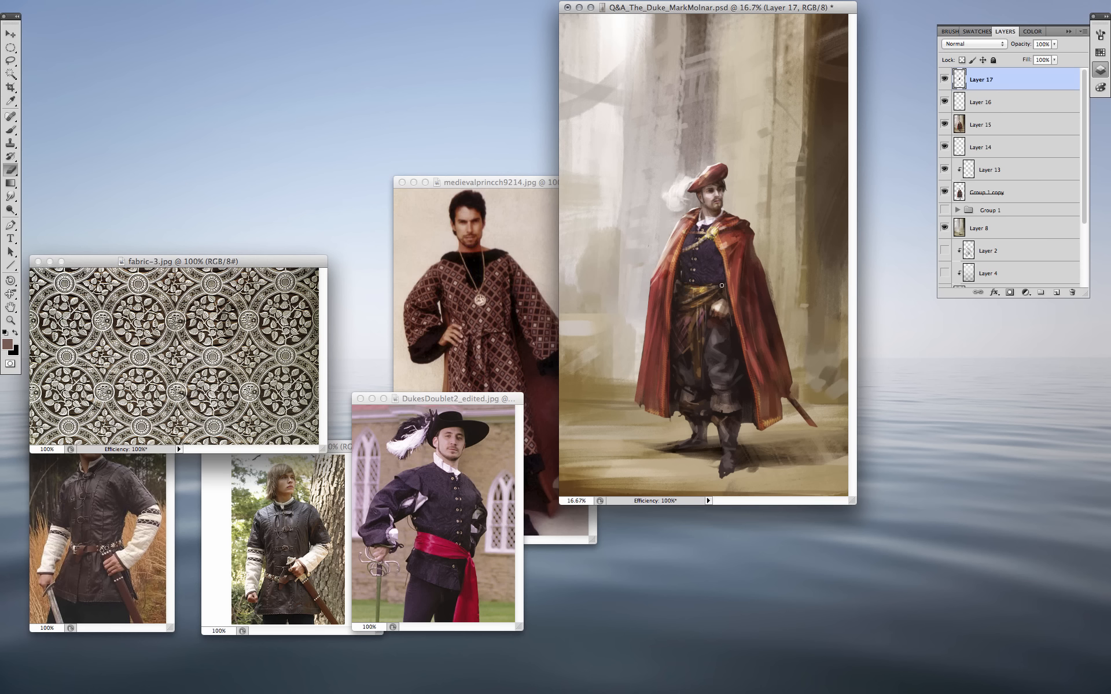
Detail the doublet and collar with a smaller brush and colours sampled from the doublet and the cloak's neckline
key(b)
key(bracketleft)
key(bracketleft)
key(bracketleft)
key(bracketleft)
alt+click(684, 266)
alt+click(697, 221)
key(super+equal)
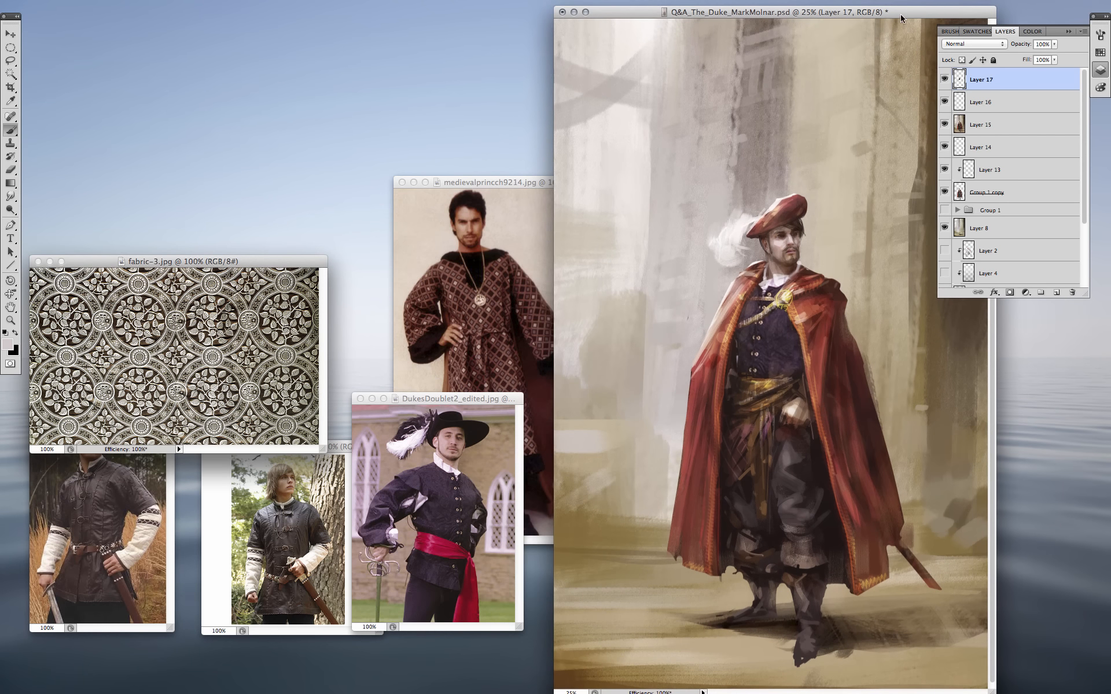
Copy a patch of the doublet fabric onto the tunic skirt below the belt and blend its edges by erasing and painting
alt+click(736, 358)
key(l)
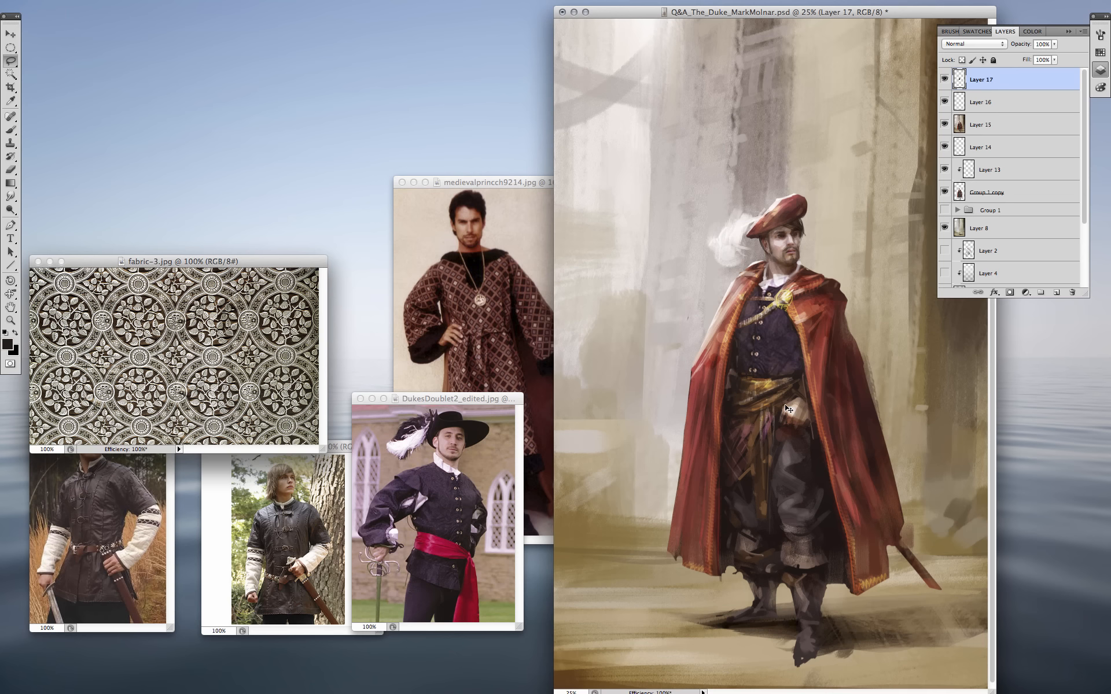
mouse_move(794, 332)
mouse_down()
mouse_move(770, 312)
mouse_move(796, 346)
mouse_move(742, 430)
mouse_move(770, 435)
mouse_move(775, 408)
mouse_move(739, 422)
mouse_move(762, 451)
mouse_move(755, 475)
mouse_up()
key(ctrl+j)
key(v)
key(e)
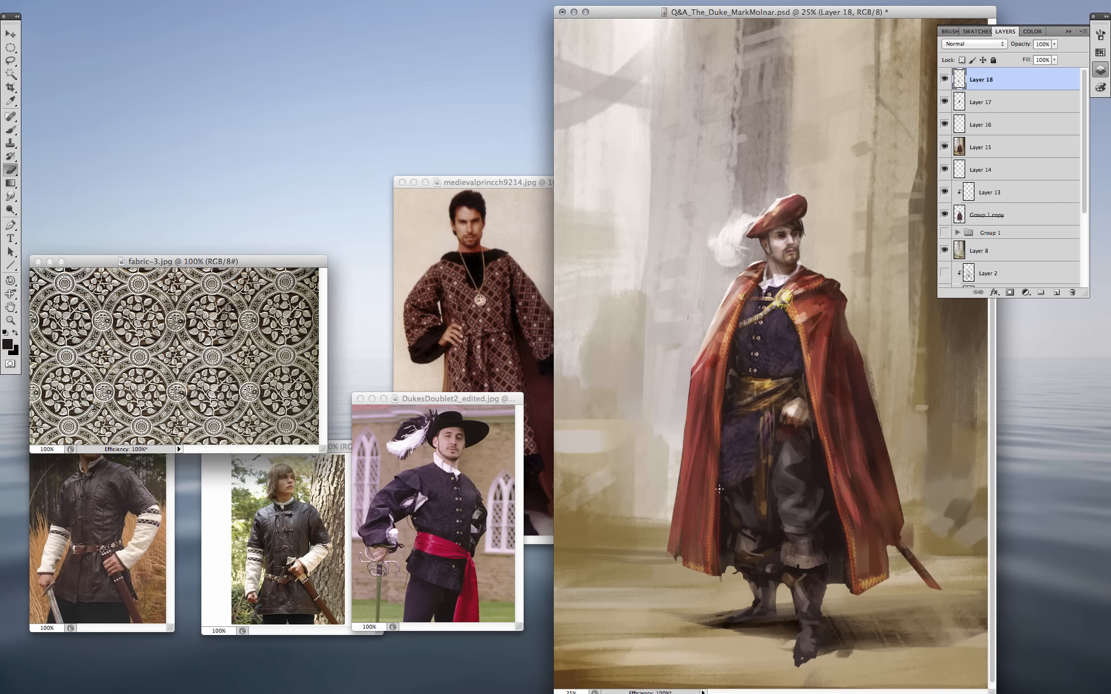
key(b)
mouse_move(739, 419)
mouse_down()
mouse_move(722, 490)
mouse_move(771, 430)
mouse_up()
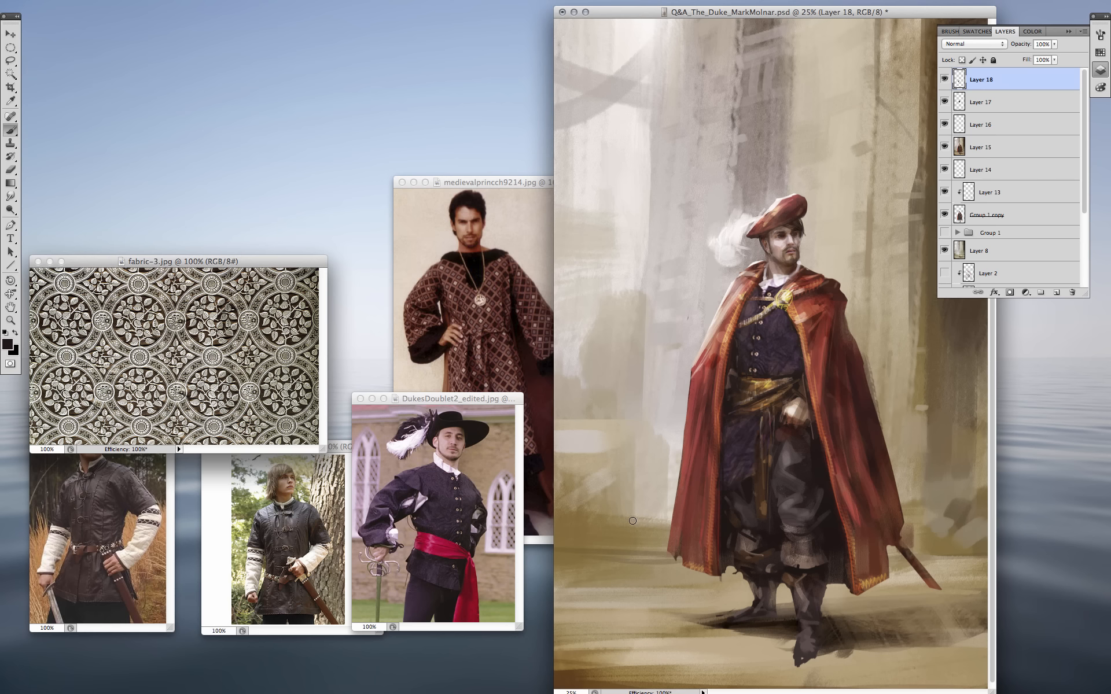
Copy the hand gripping the sword hilt from img-thing.jpeg into the painting and transform it to fit over the painted fist
key(l)
click(330, 528)
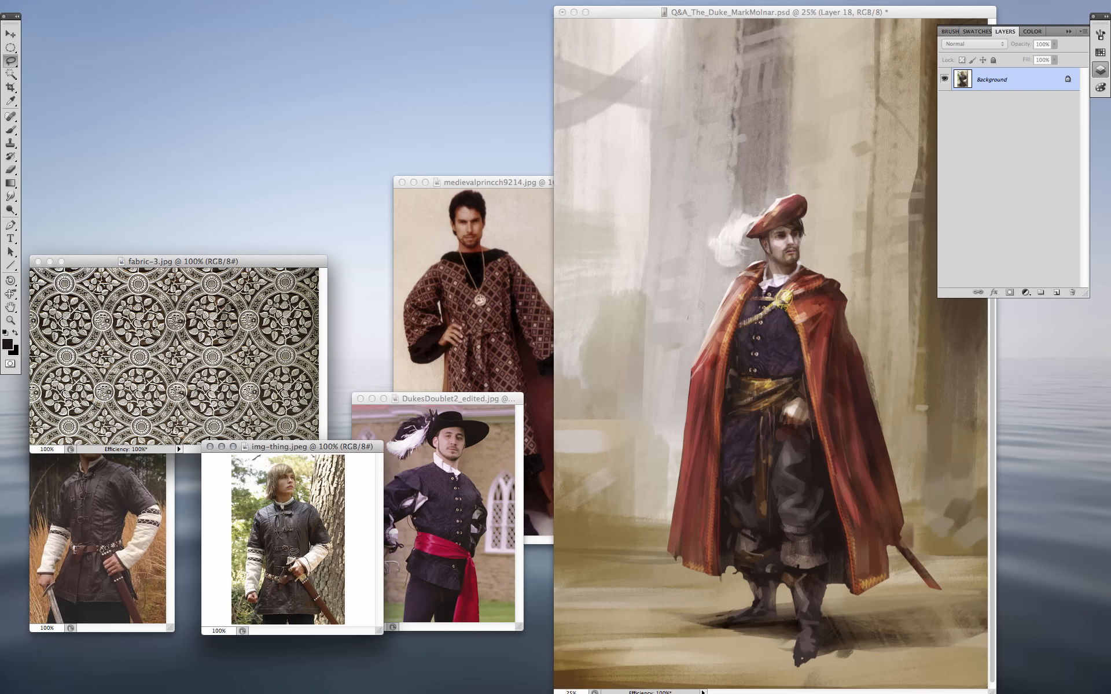
mouse_move(291, 566)
mouse_down()
mouse_move(313, 587)
mouse_move(307, 566)
mouse_up()
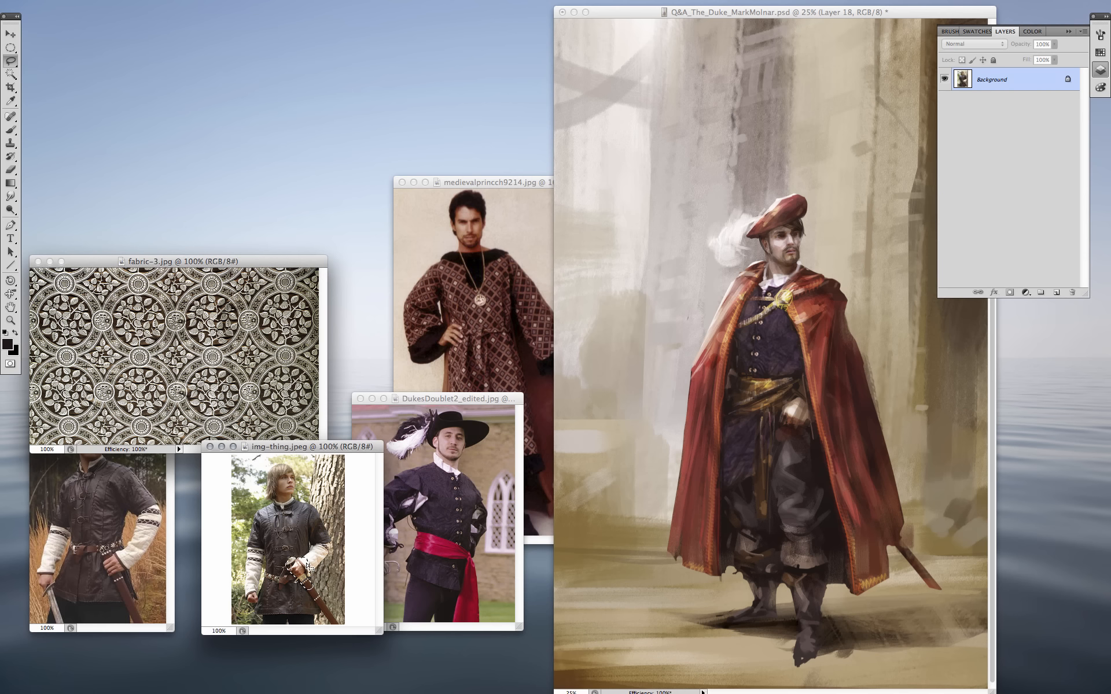
click(801, 450)
key(super+v)
key(super+t)
mouse_move(776, 349)
mouse_down()
mouse_move(795, 328)
mouse_move(811, 410)
mouse_move(839, 361)
mouse_move(815, 411)
mouse_up()
drag(831, 456, 828, 445)
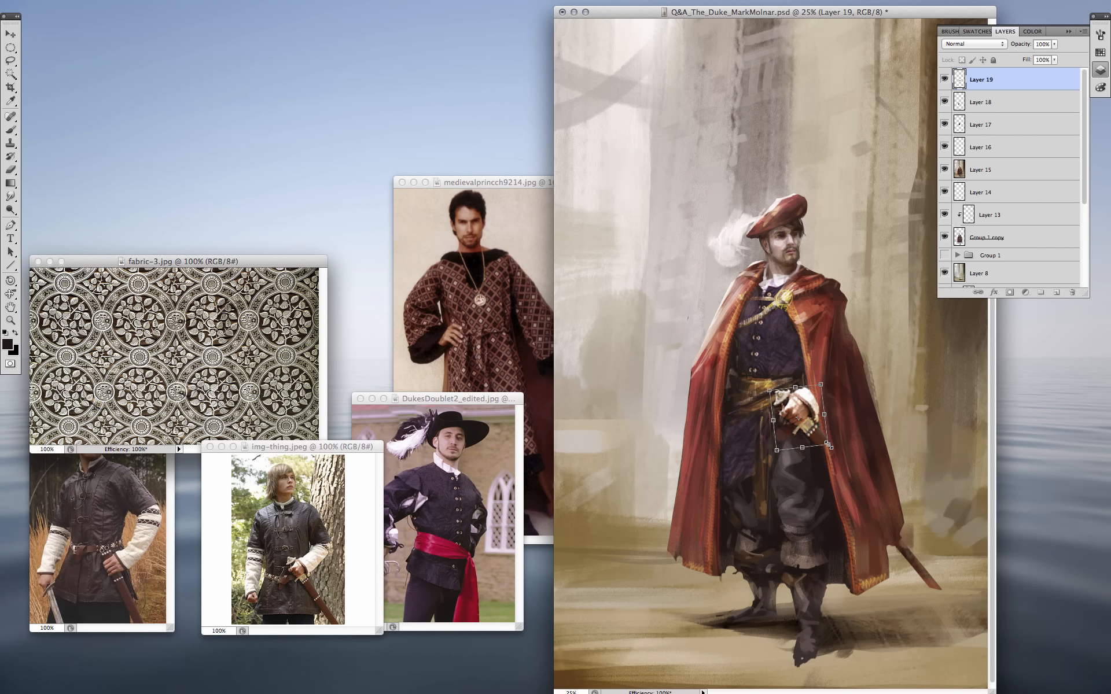
key(Return)
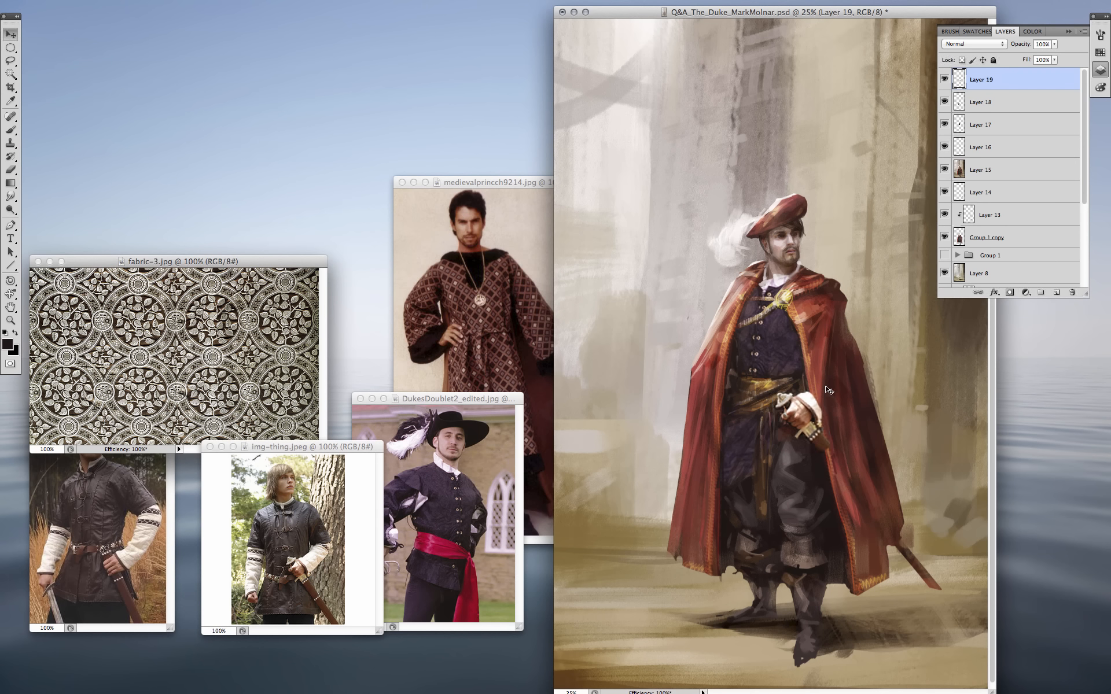
Erase the excess around the pasted sword hand and blend the hand and cuff with colours sampled from the painting
key(e)
drag(819, 419, 829, 455)
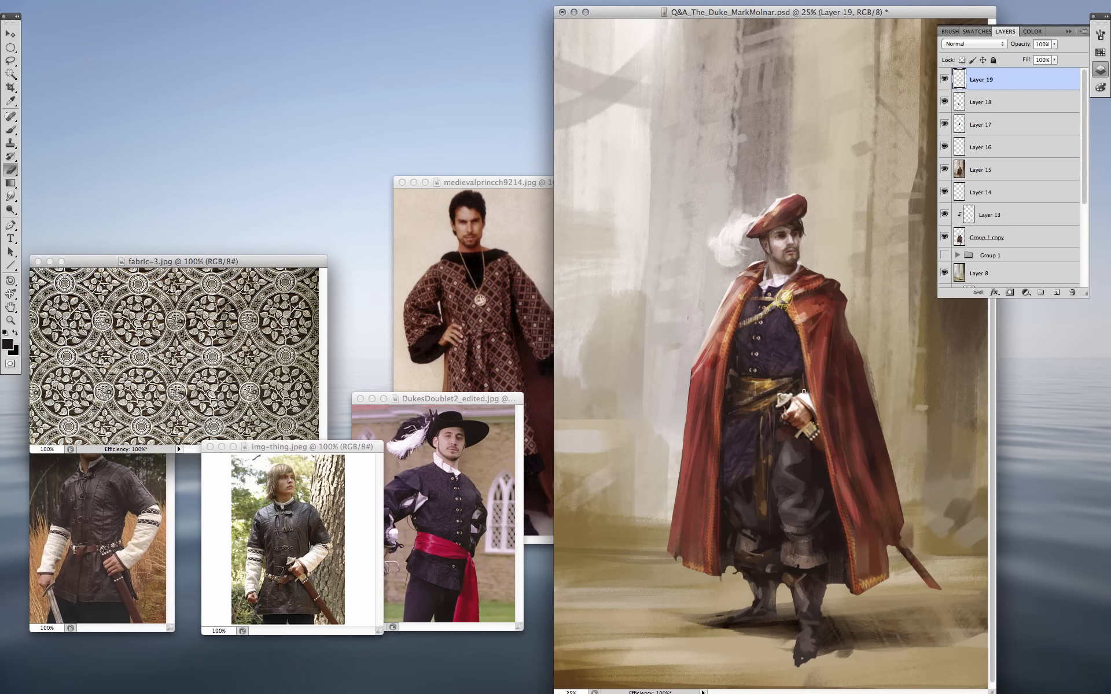
key(b)
alt+click(810, 399)
alt+click(796, 268)
alt+click(812, 423)
mouse_move(802, 402)
mouse_down()
mouse_move(811, 437)
mouse_move(809, 417)
mouse_up()
alt+click(776, 288)
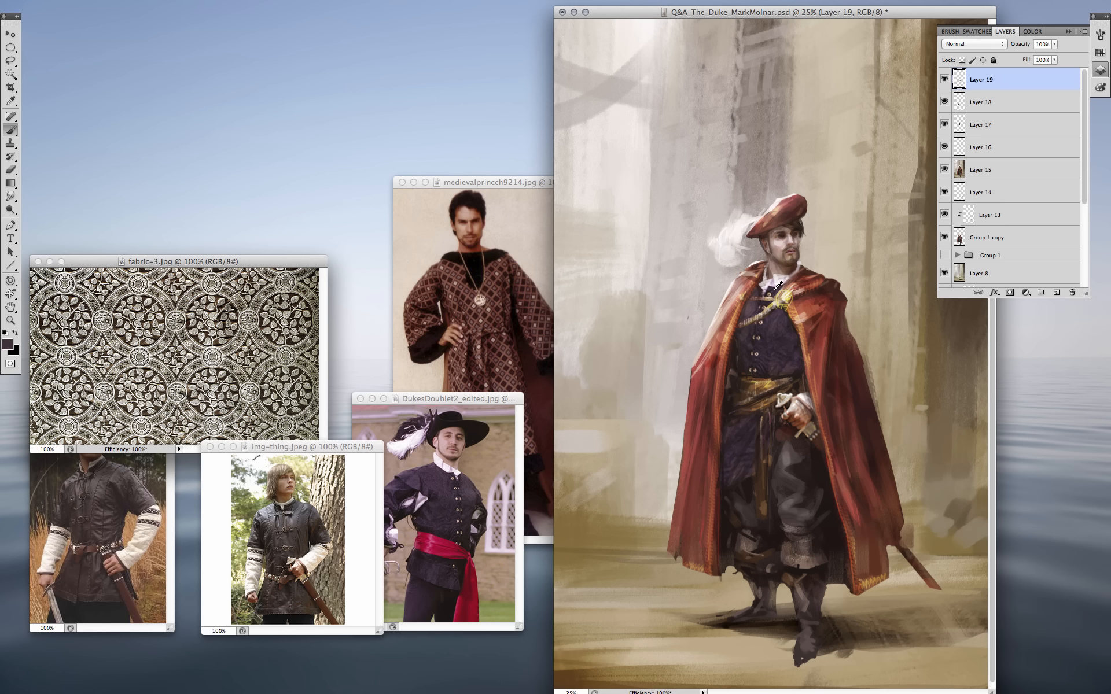
alt+click(809, 350)
alt+click(795, 393)
Copy the belt from img-thing.jpeg into the painting and rotate it to sit at the waist beside the sash
click(287, 562)
key(l)
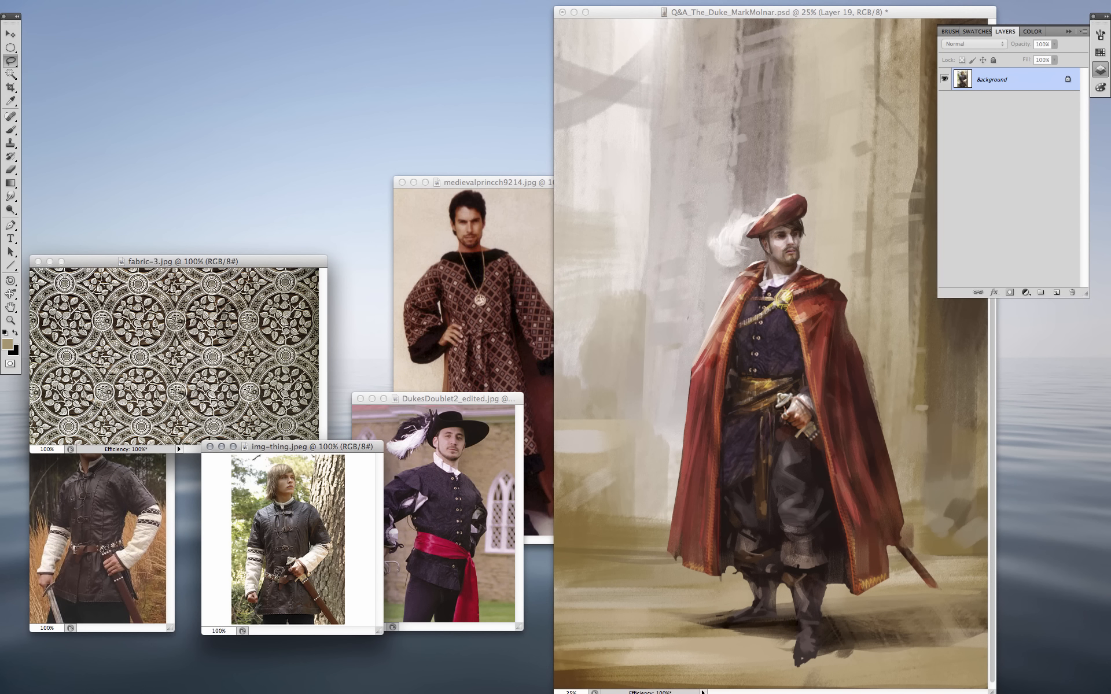
drag(298, 579, 262, 566)
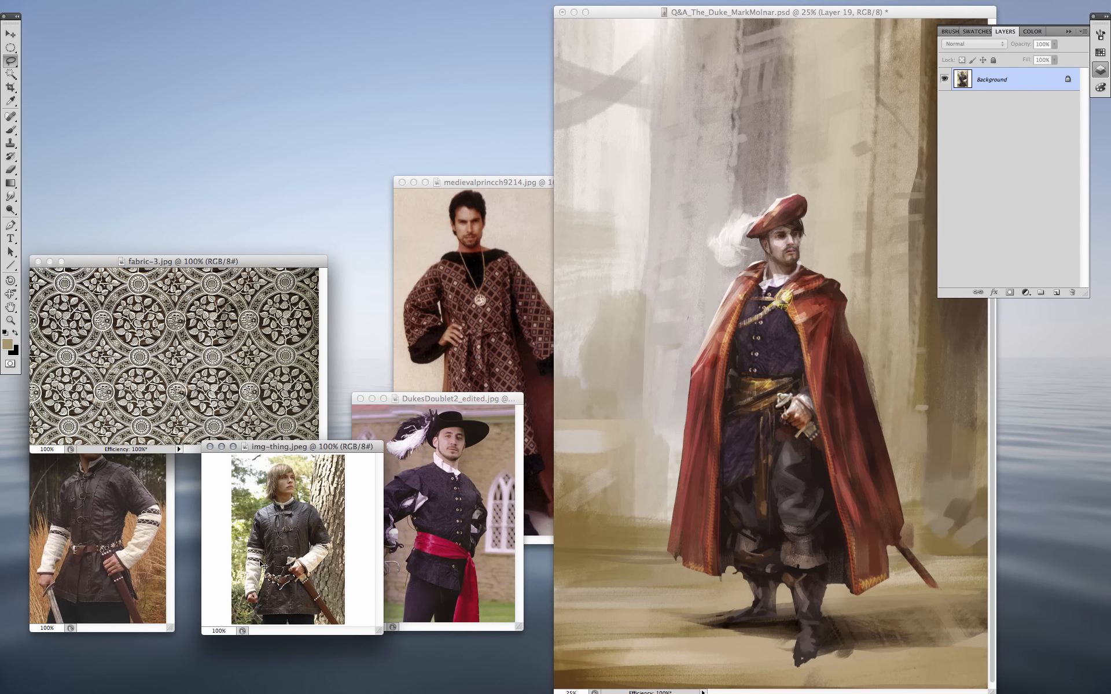
click(803, 479)
key(ctrl+v)
key(ctrl+t)
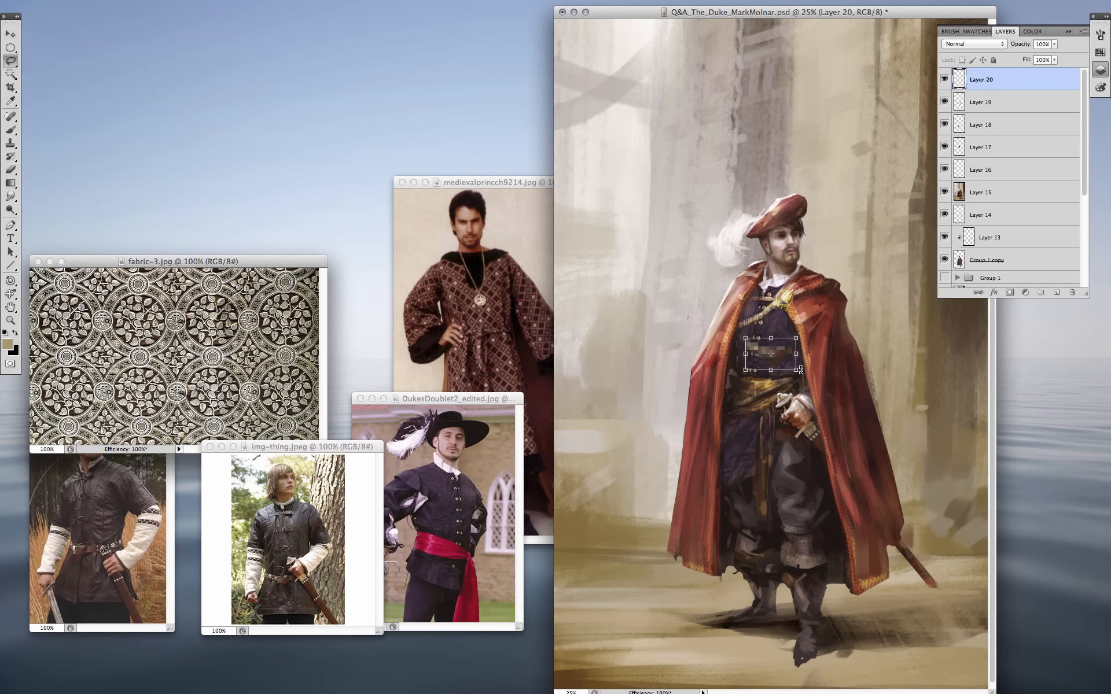
drag(788, 364, 772, 413)
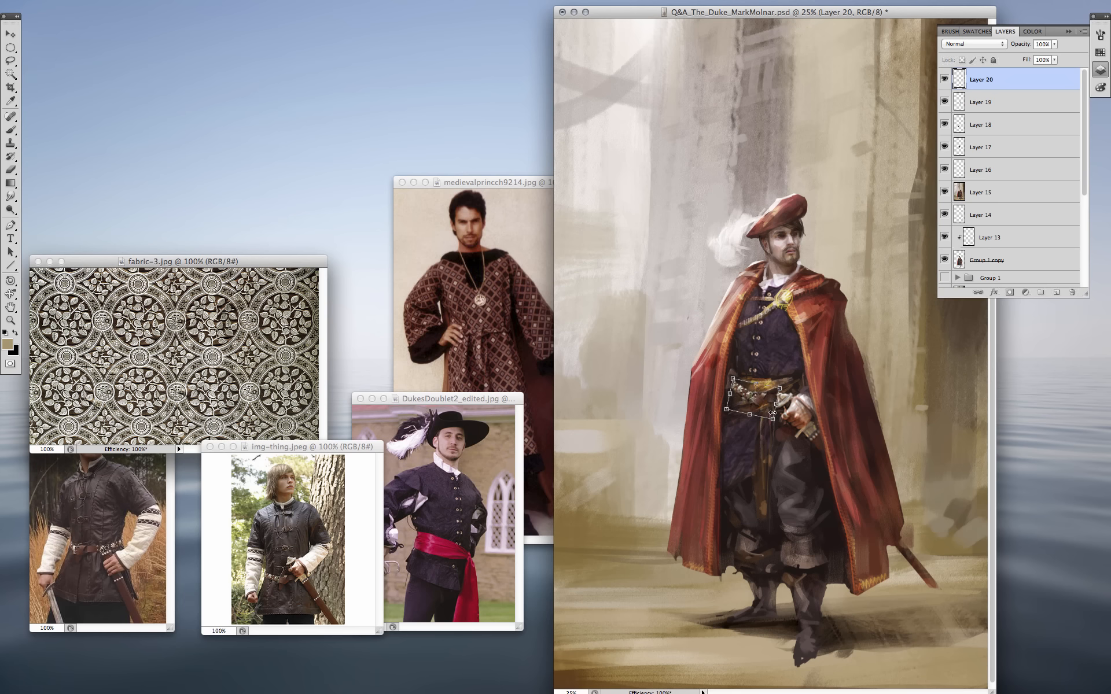
key(Return)
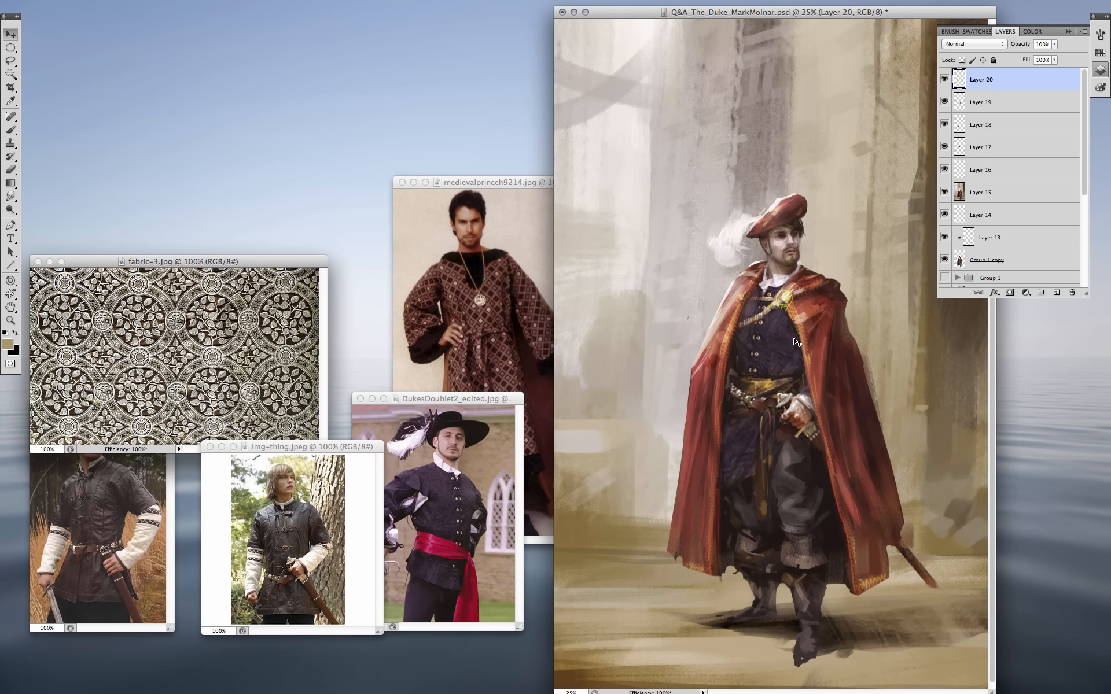
key(e)
Copy the hand on the hip from medievalprincch9214.jpg into the painting and transform it over the doublet
key(l)
click(454, 317)
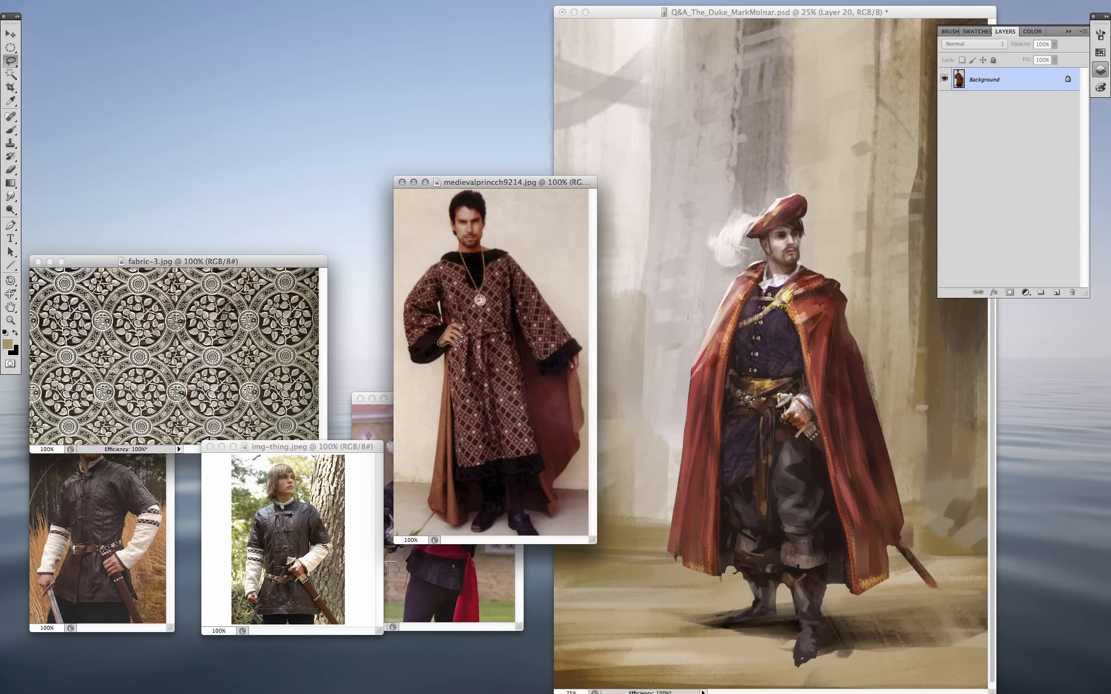
drag(456, 327, 455, 318)
key(super+c)
click(809, 456)
key(super+v)
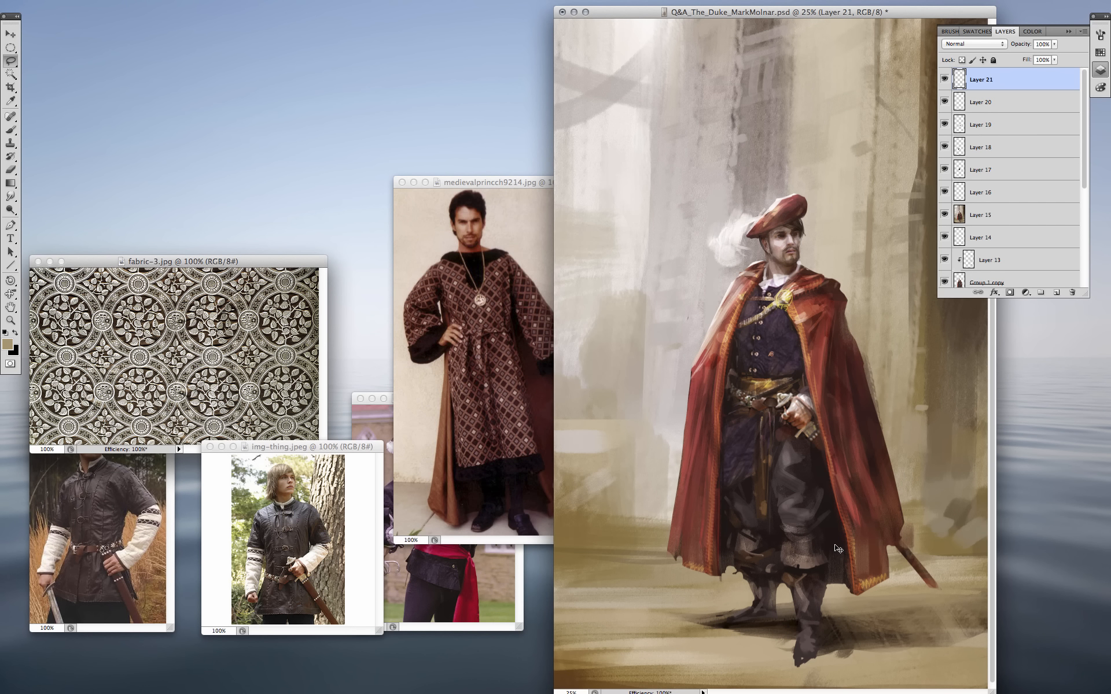
key(super+t)
key(Return)
Desaturate and darken the pasted hand with Hue/Saturation and move it onto the hip beside the belt
key(super+u)
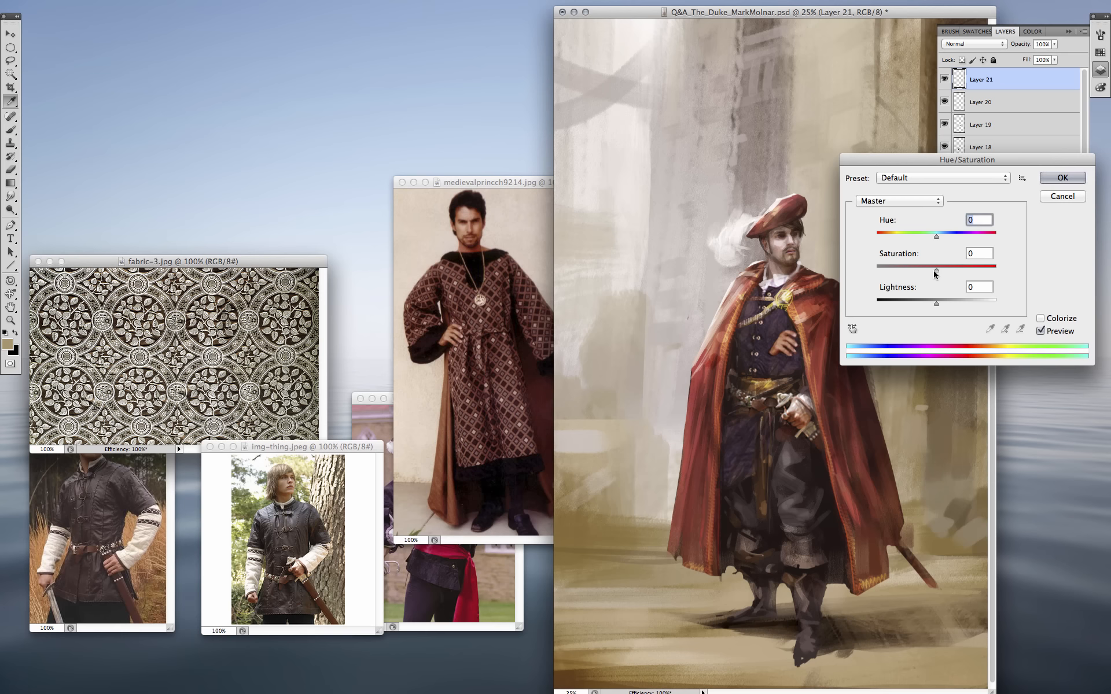
drag(937, 270, 926, 269)
drag(936, 299, 930, 303)
key(Return)
key(v)
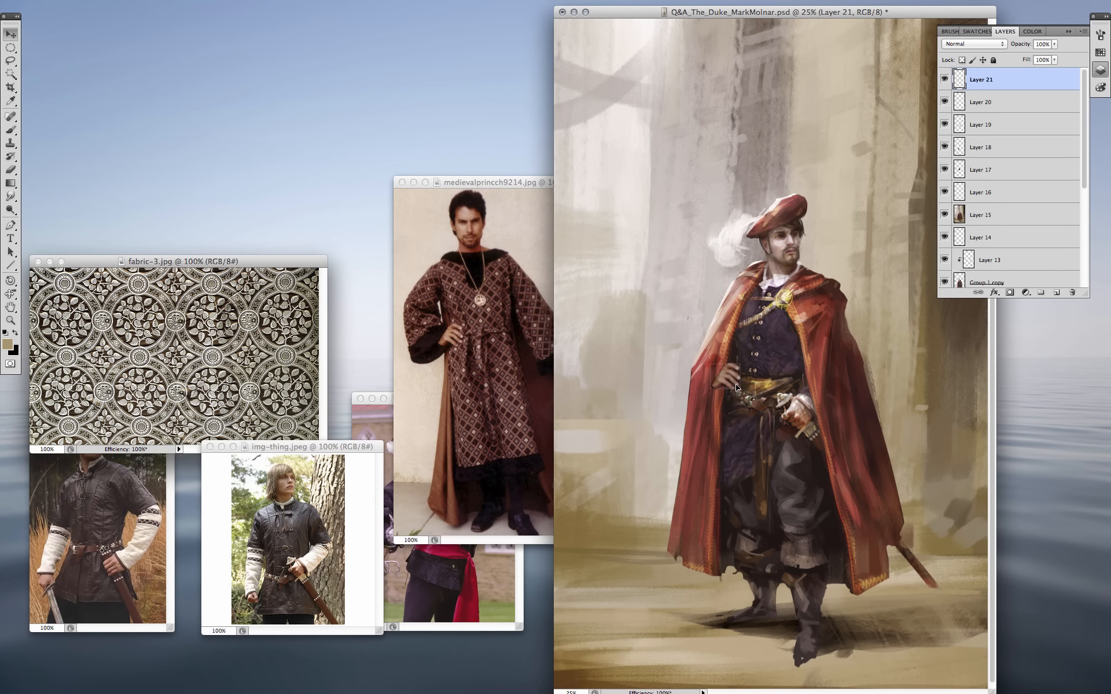
Transform the pasted hand to rest on the hip and erase its outer part so it tucks under the cloak
key(super+t)
drag(775, 386, 776, 347)
key(Return)
key(super+t)
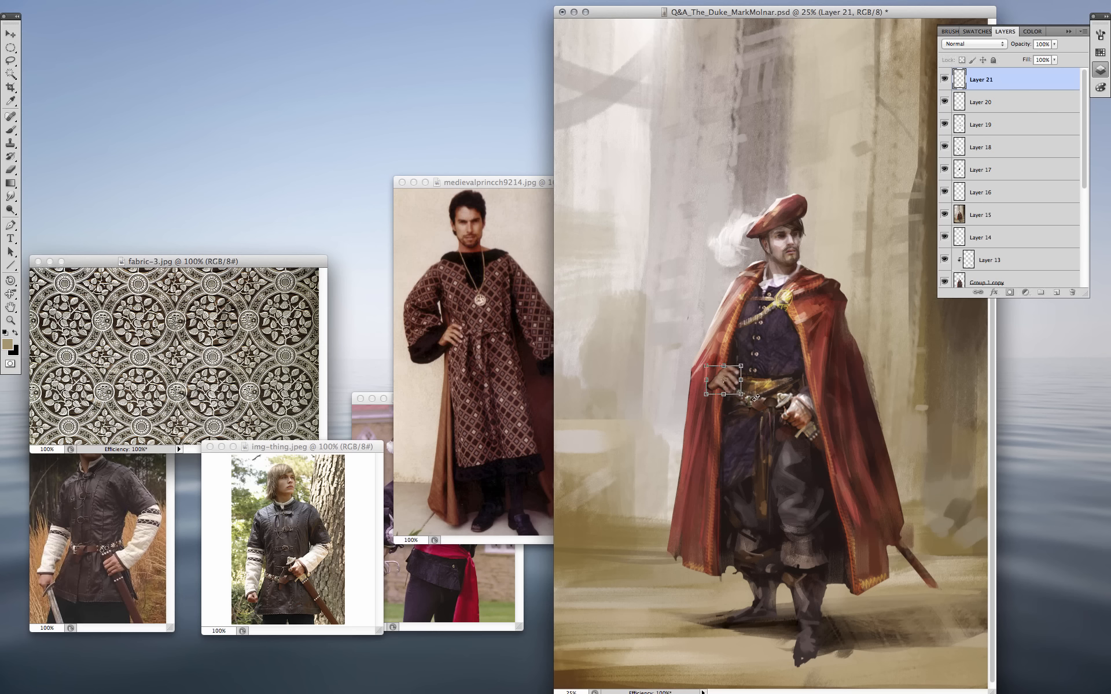
key(Return)
key(e)
drag(710, 385, 734, 387)
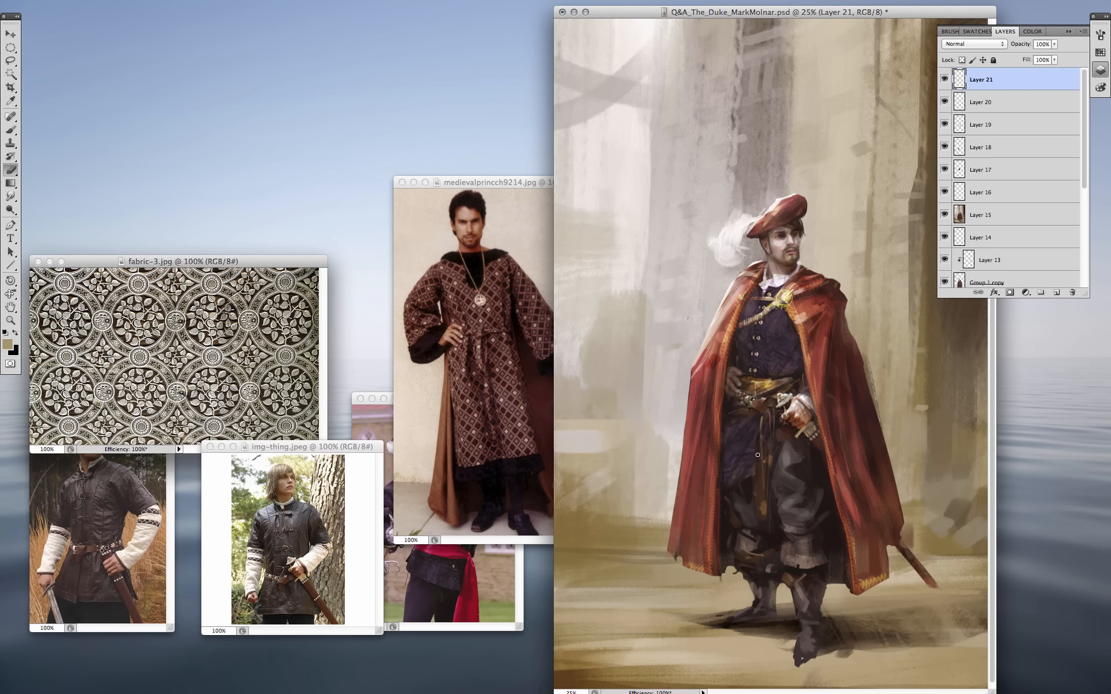
Compare the figure with the hip hand hidden and shown, and fine-tune the hand's placement against the cloak
click(944, 79)
click(944, 79)
key(v)
drag(787, 409, 772, 389)
key(e)
super+click(783, 348)
alt+super+click(803, 367)
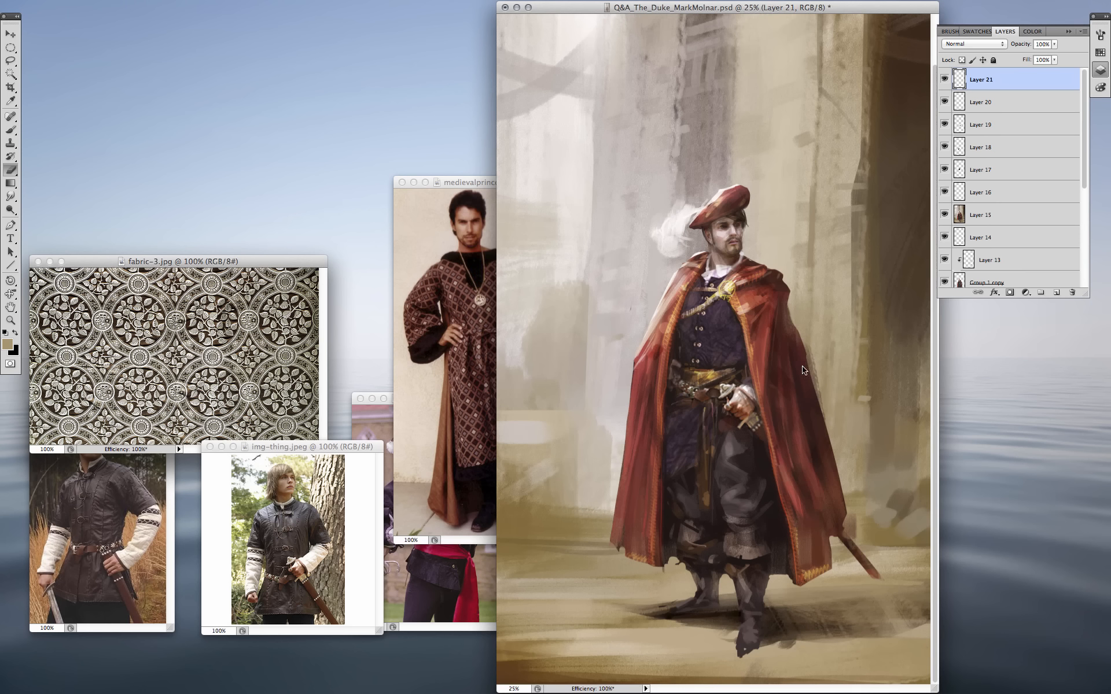
Copy the patterned robe fabric from medievalprincch9214.jpg over the doublet, transform it and set its blend mode to Overlay
click(486, 541)
key(l)
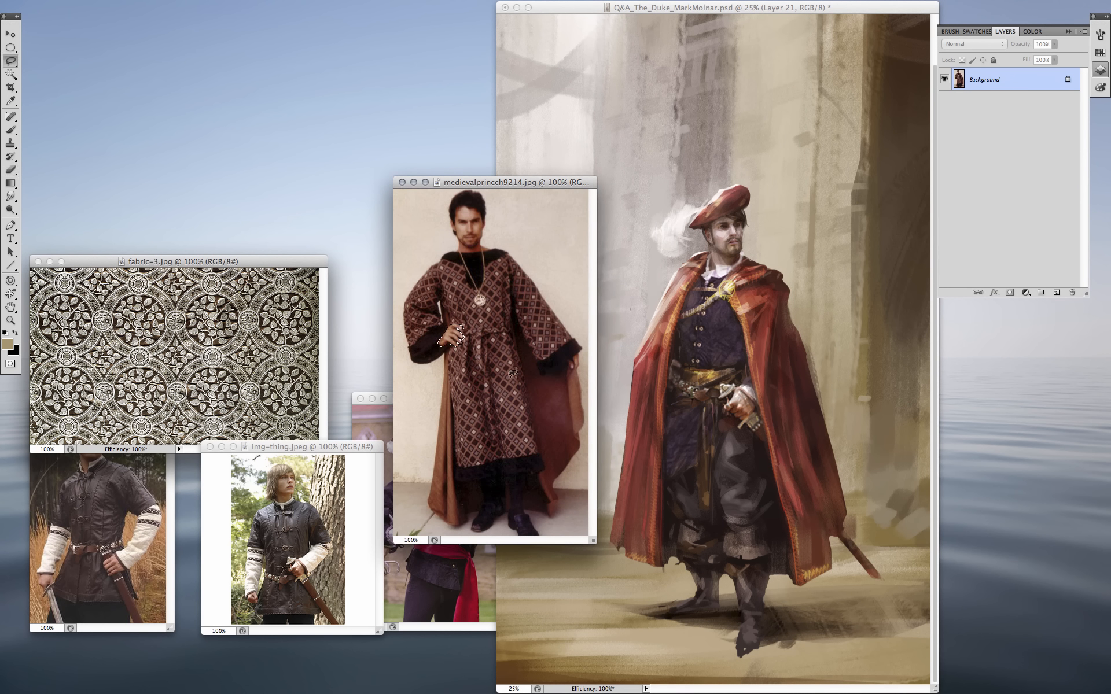
mouse_move(528, 412)
mouse_down()
mouse_move(498, 342)
mouse_move(516, 433)
mouse_move(530, 411)
mouse_move(713, 350)
mouse_move(751, 320)
mouse_up()
key(ctrl+t)
key(Return)
click(974, 44)
click(965, 154)
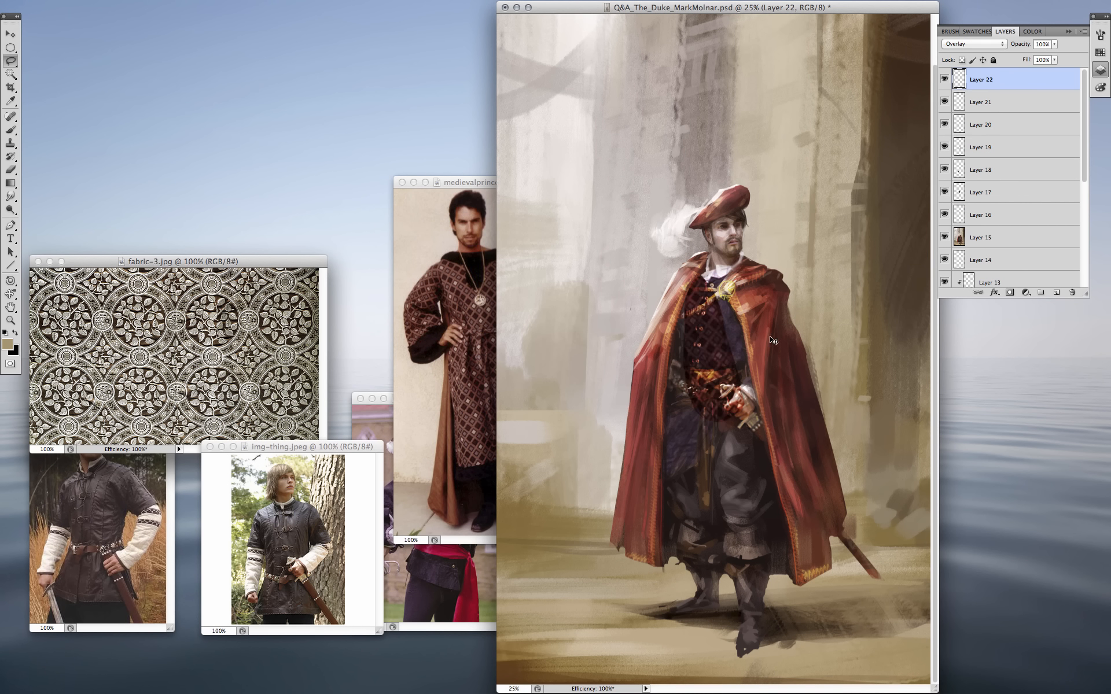
Adjust the robe pattern's contrast with Curves and reduce its saturation with Hue/Saturation
key(ctrl+u)
key(Escape)
key(ctrl+m)
drag(1013, 91, 978, 92)
click(867, 230)
click(1061, 60)
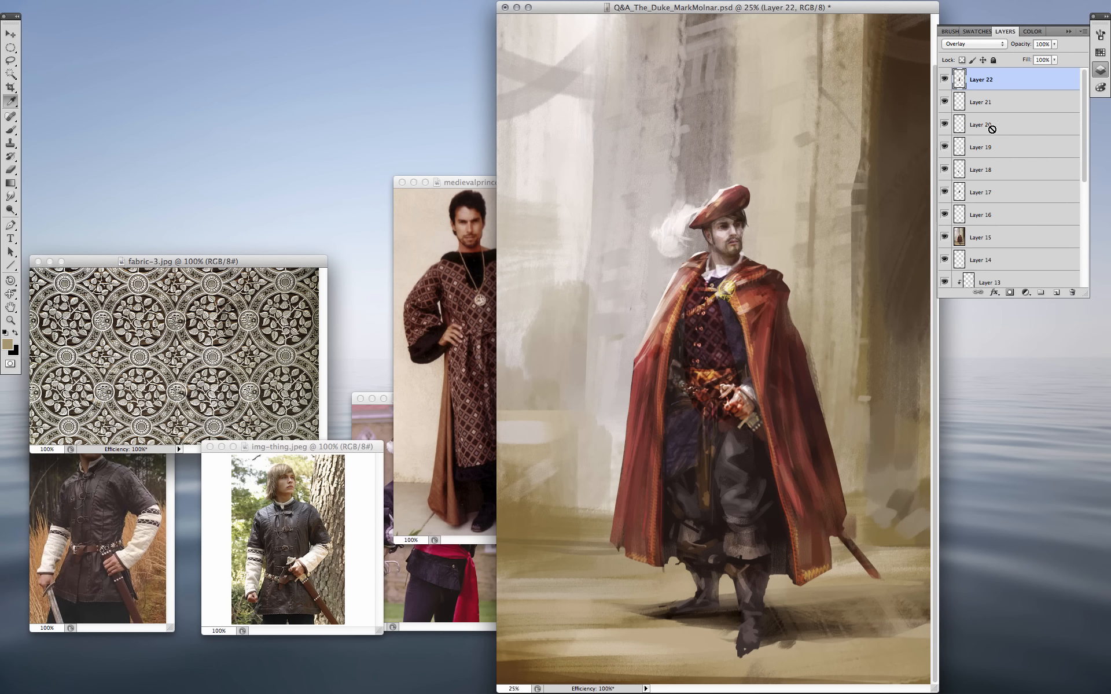
key(ctrl+u)
drag(936, 268, 895, 270)
click(1062, 178)
Move the robe pattern onto the trouser leg below the sword hand and reshape it to fit the leg
key(ctrl+t)
drag(745, 278, 730, 304)
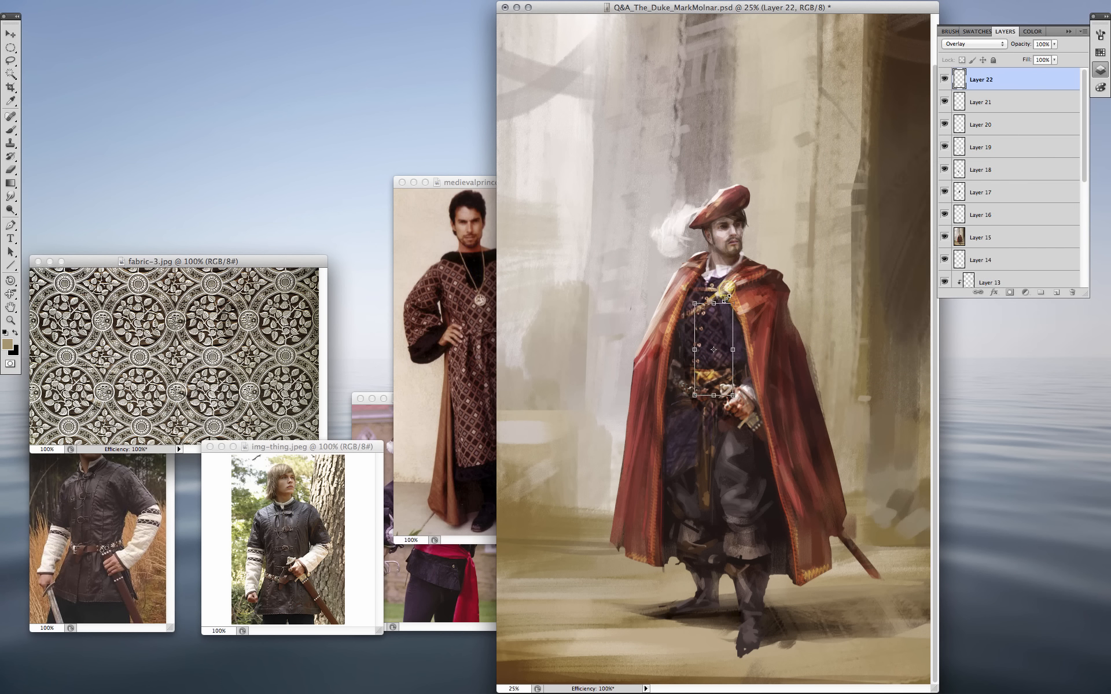
drag(717, 350, 779, 505)
drag(751, 497, 746, 415)
drag(774, 470, 782, 470)
drag(752, 483, 745, 490)
drag(773, 419, 779, 412)
key(Return)
key(v)
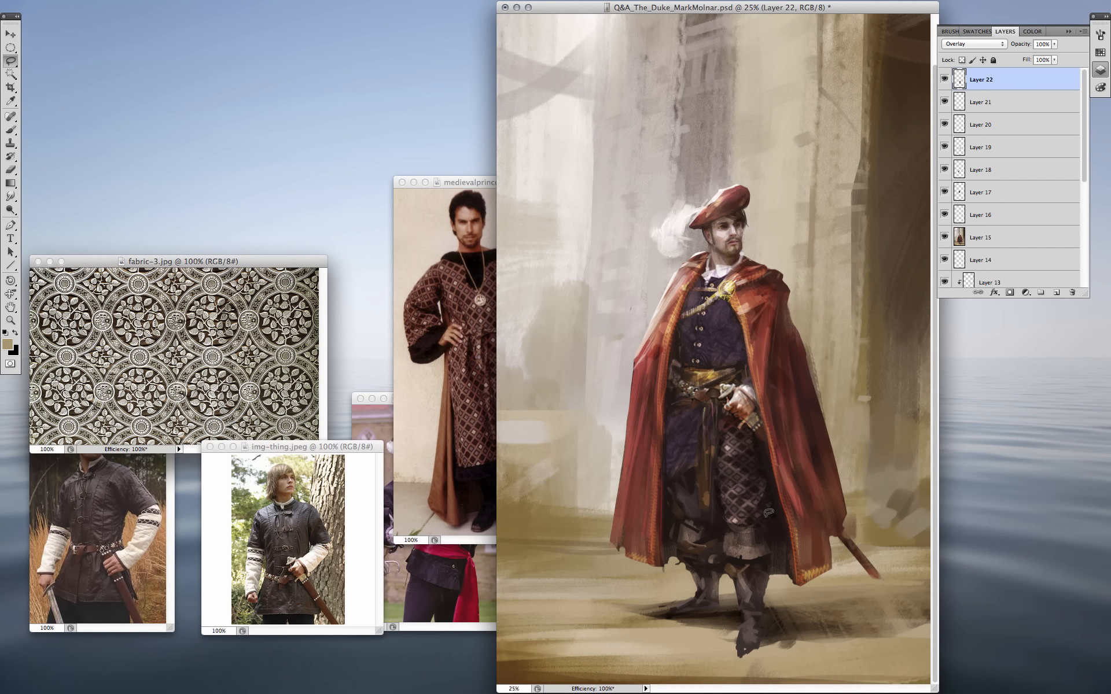
Duplicate the pattern onto the other trouser leg, merge both pieces, and lower the layer's opacity to about 44%
drag(762, 504, 706, 492)
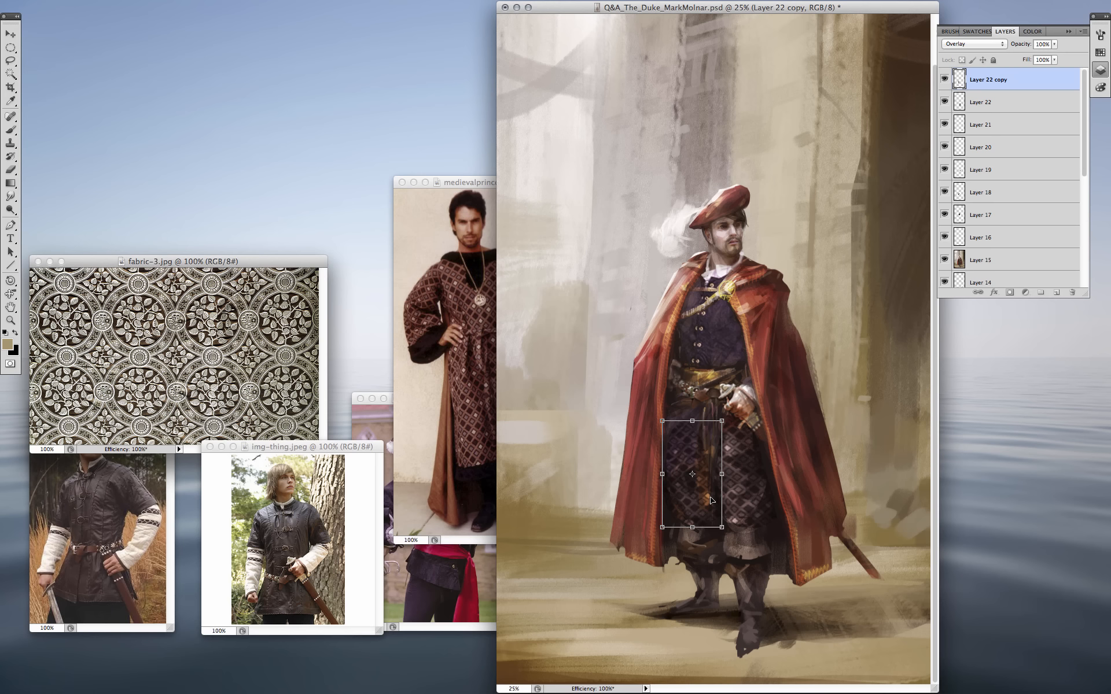
key(ctrl+e)
key(e)
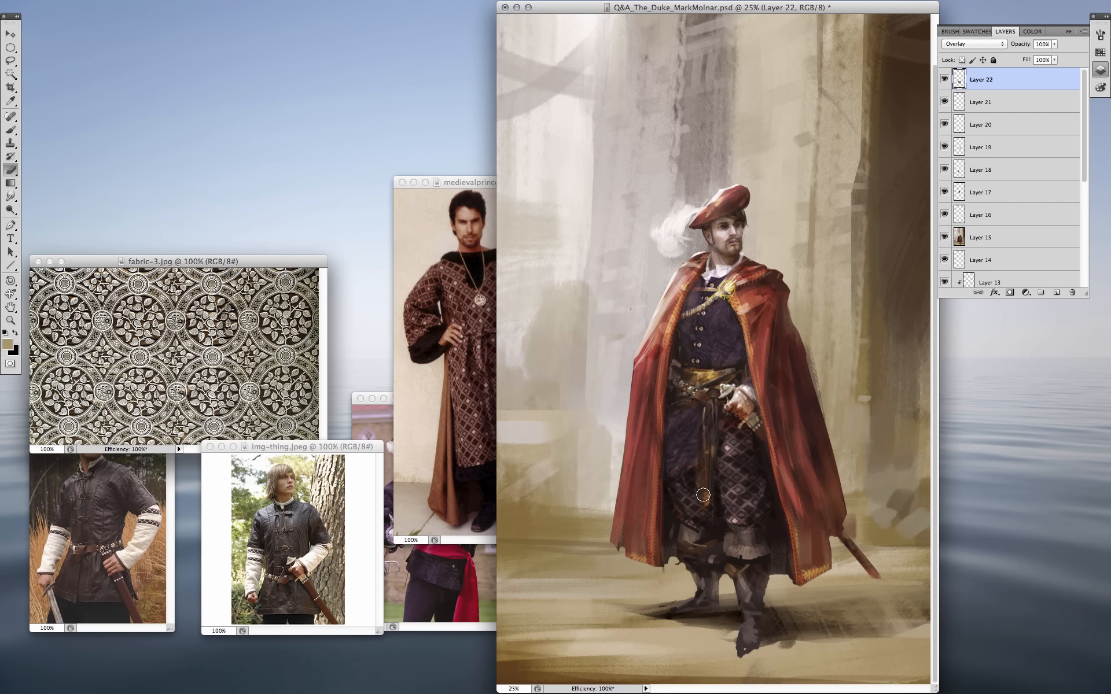
drag(1054, 44, 1037, 57)
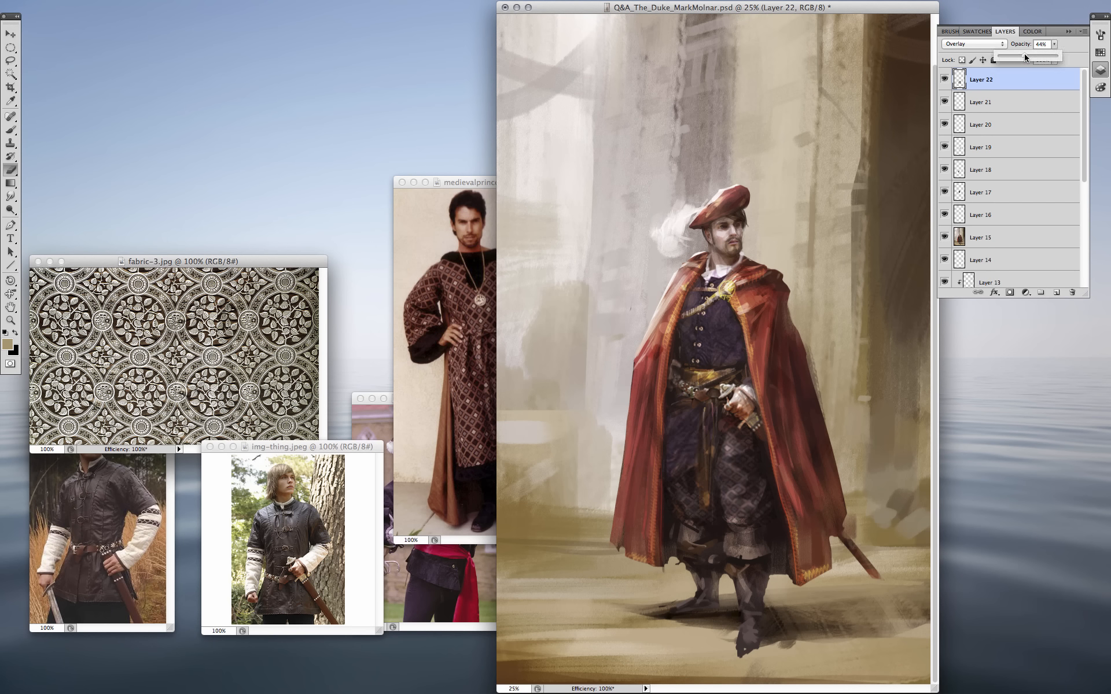
Bring the ornamental fabric from fabric-3.jpg into the painting and resize it over the cloak beside the sword hand
click(298, 392)
key(v)
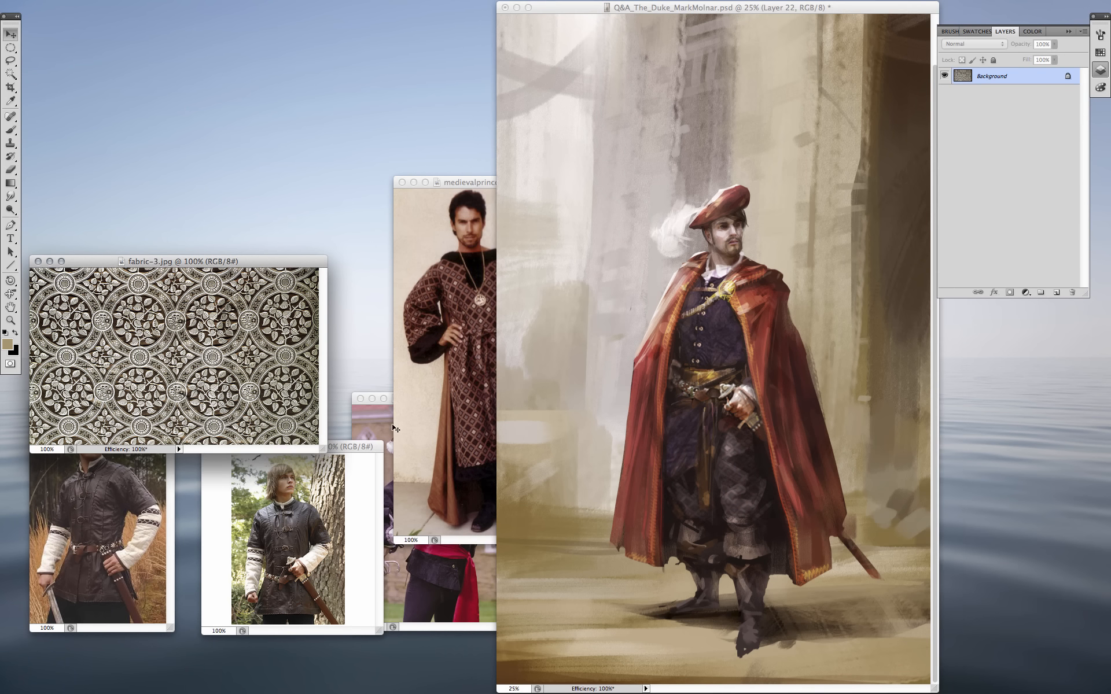
drag(299, 393, 857, 400)
key(ctrl+t)
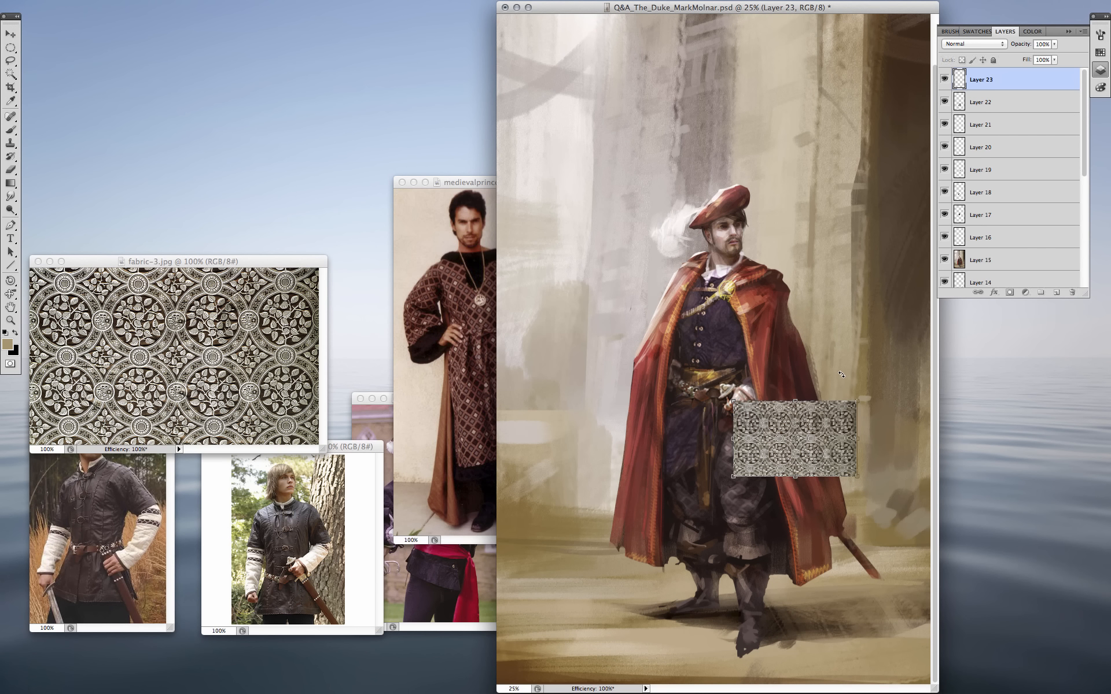
key(Return)
Stack copies of the ornamental fabric upward over the cloak beside the sword hand and merge them into one layer
drag(815, 439, 812, 393)
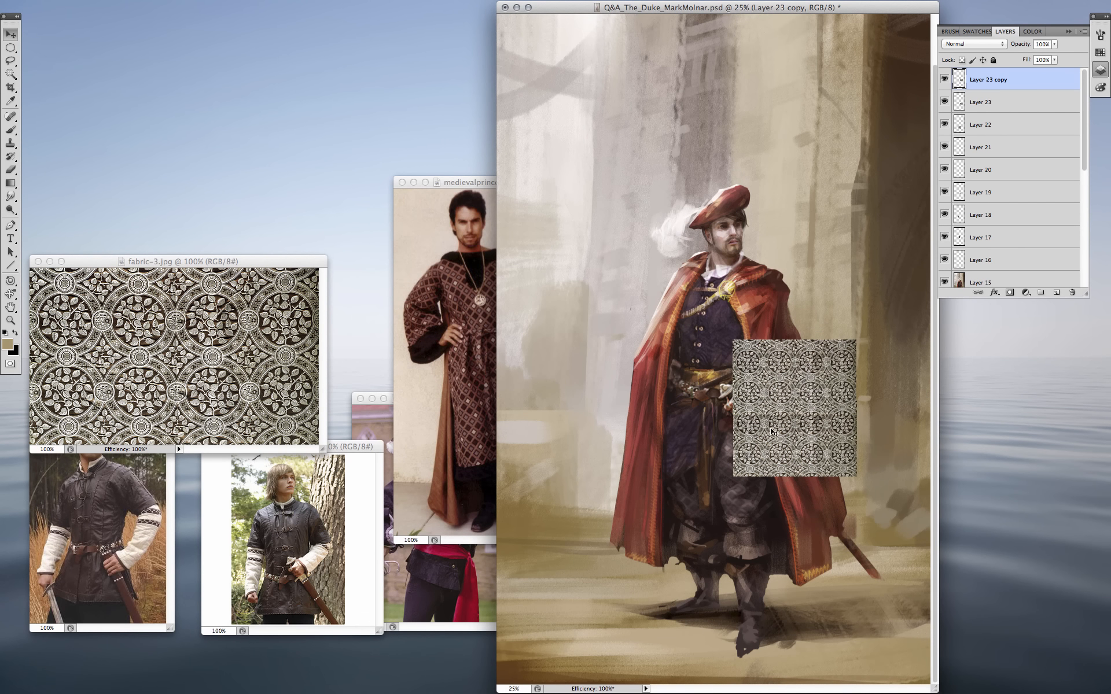
key(e)
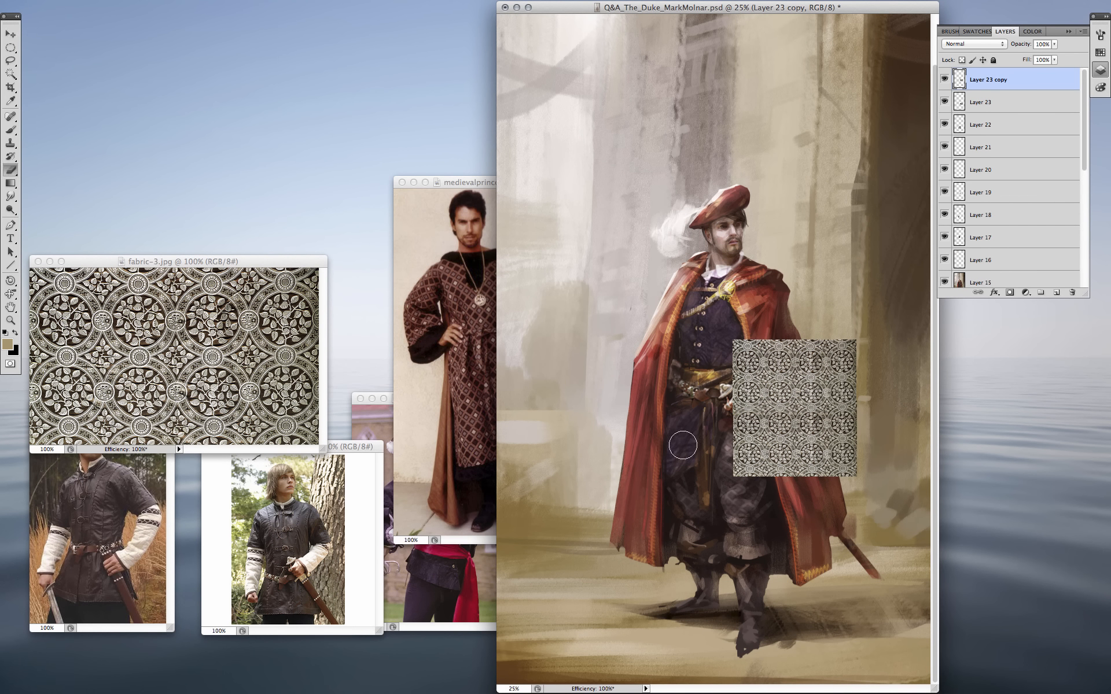
key(v)
drag(834, 380, 834, 268)
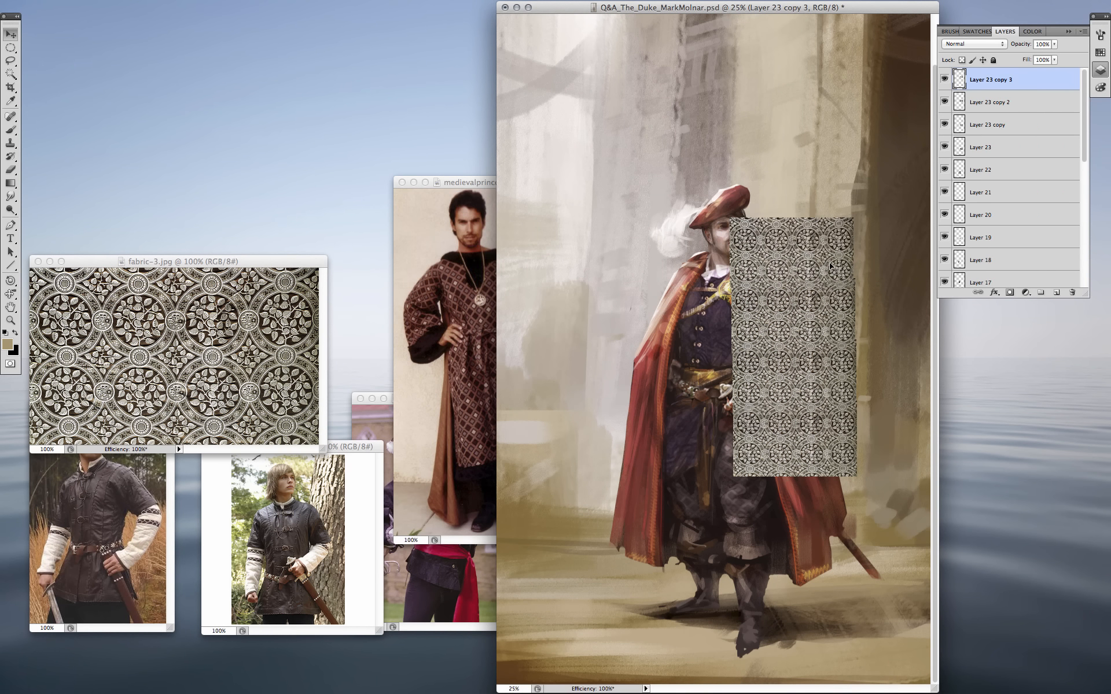
shift+click(1006, 158)
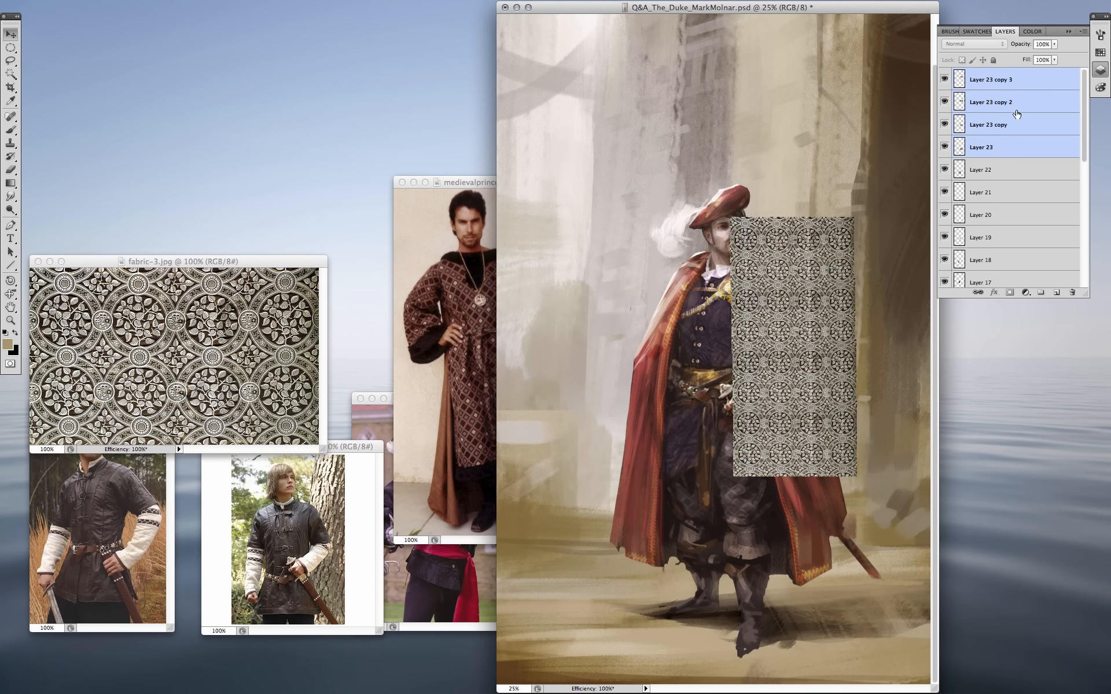
key(super+e)
Set the fabric layer's blend mode to Overlay, then enlarge, tilt and reshape it to cover the cloak half beside the sword hand
click(974, 44)
click(951, 162)
key(super+t)
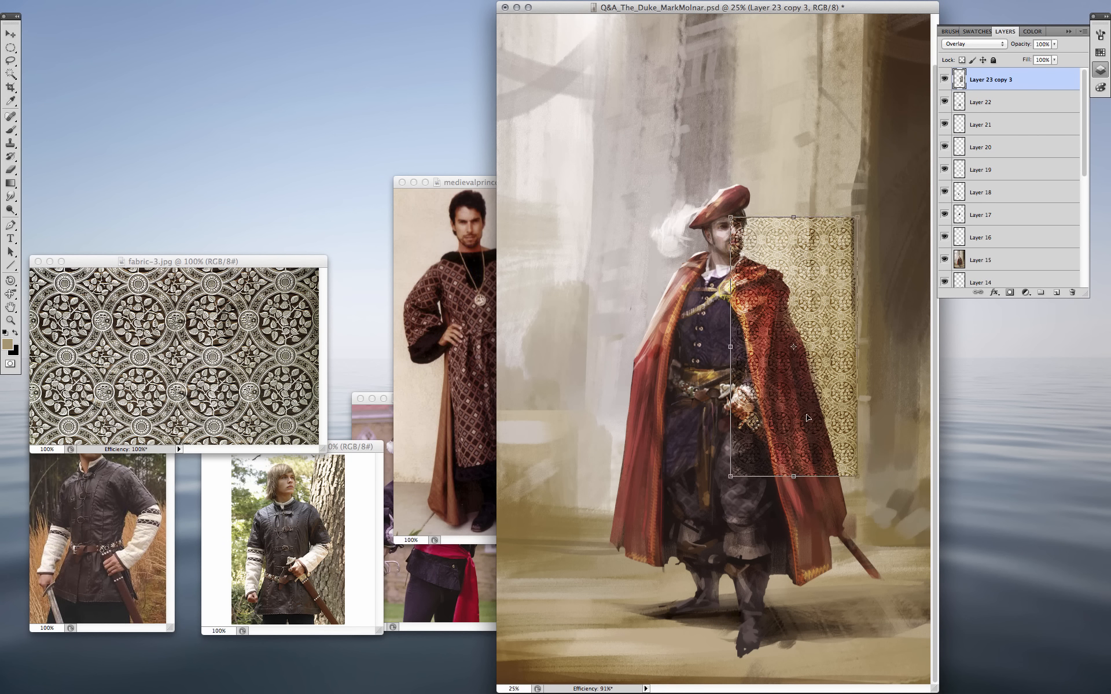
drag(792, 330, 836, 451)
drag(834, 322, 806, 250)
drag(765, 430, 753, 434)
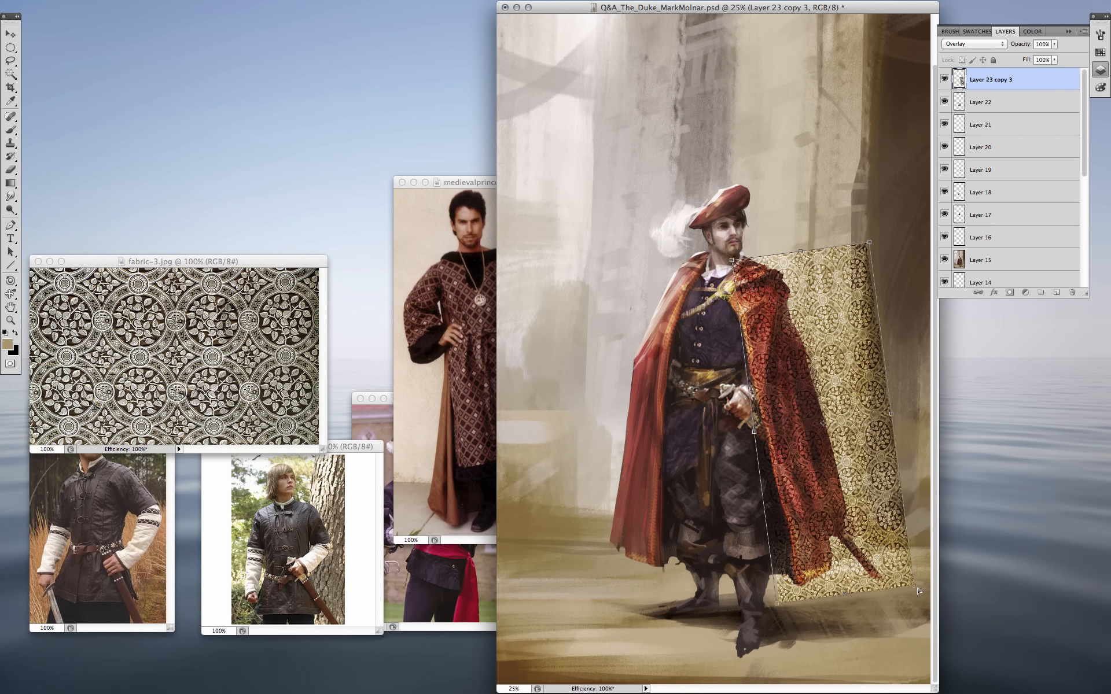
drag(913, 585, 906, 552)
drag(870, 242, 851, 262)
drag(860, 362, 850, 354)
key(Return)
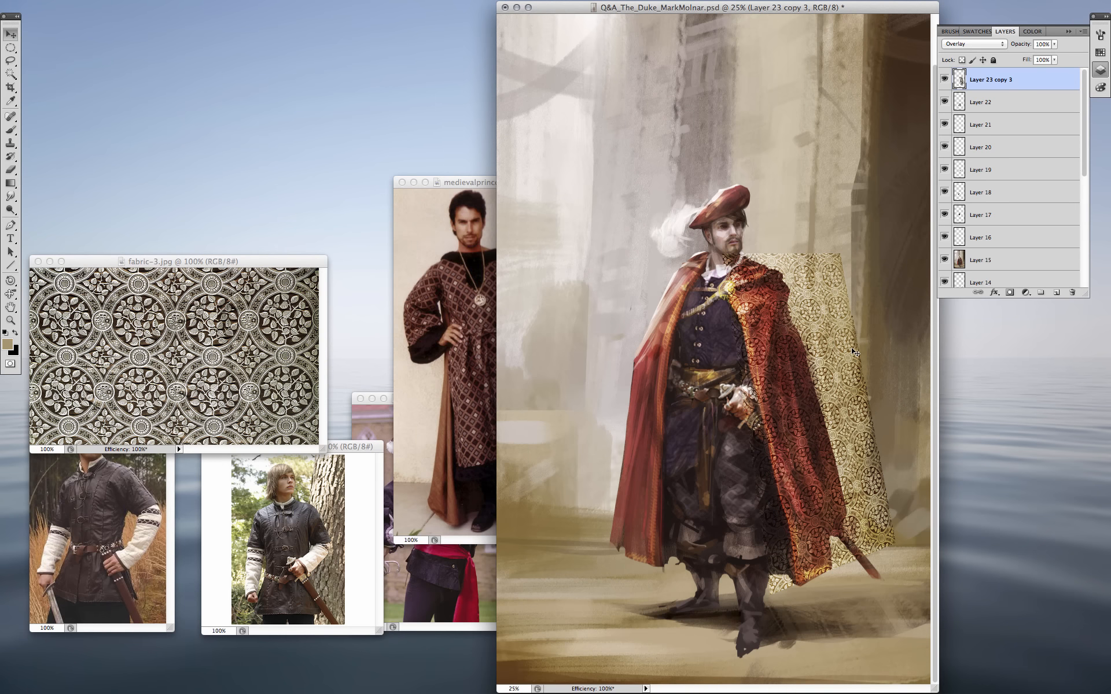
Duplicate the fabric pattern onto the other half of the cloak, flip it horizontally, and merge both pieces
alt+drag(844, 485, 659, 463)
key(super+t)
right_click(620, 501)
click(647, 650)
drag(533, 414, 587, 411)
key(Return)
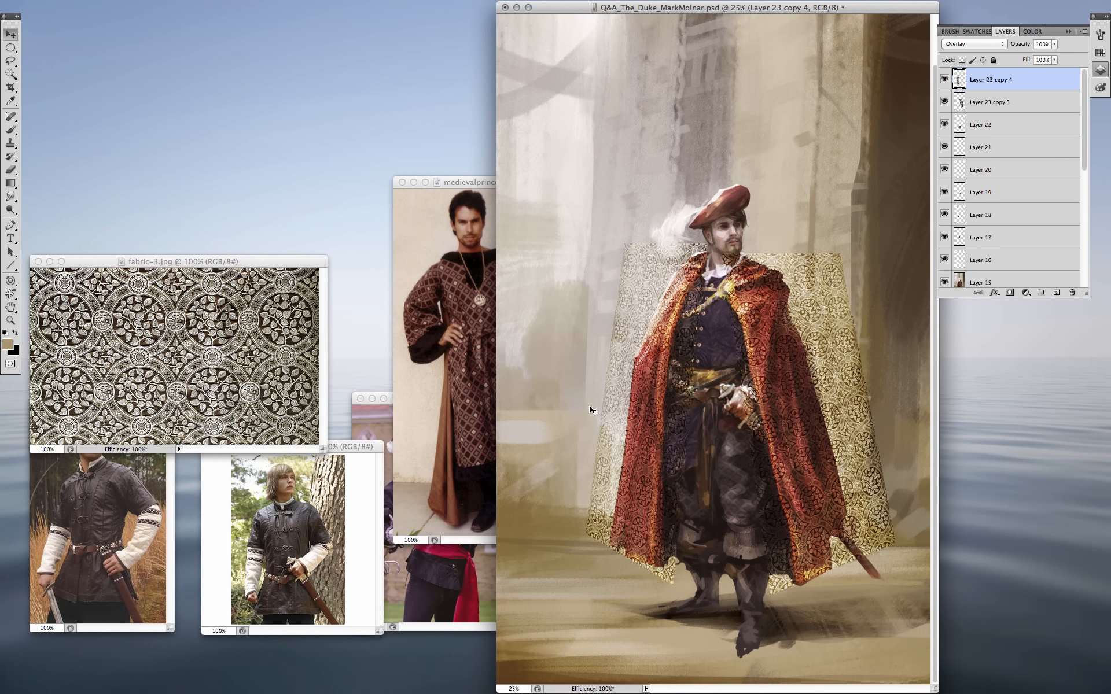
key(s)
key(super+e)
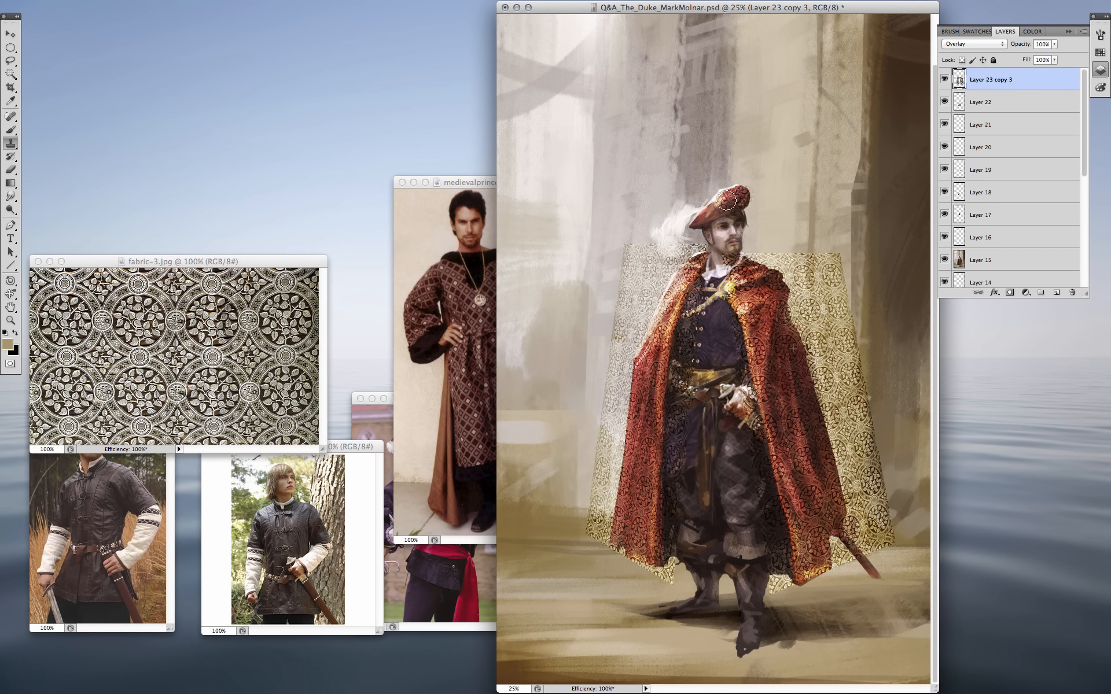
Select the fabric pattern spilling over the face and outside the cloak and delete it
key(l)
mouse_move(691, 225)
mouse_down()
mouse_move(748, 192)
mouse_move(746, 253)
mouse_up()
mouse_move(742, 316)
mouse_down()
mouse_move(795, 585)
mouse_move(842, 532)
mouse_move(836, 456)
mouse_move(787, 279)
mouse_move(748, 254)
mouse_move(714, 253)
mouse_move(671, 347)
mouse_move(666, 541)
mouse_move(624, 546)
mouse_move(641, 336)
mouse_move(694, 245)
mouse_move(713, 237)
mouse_up()
key(Delete)
key(super+d)
Set the cloak pattern layer to Soft Light at 49% opacity and adjust its contrast with Curves
drag(1054, 44, 1040, 55)
click(978, 44)
click(982, 52)
click(1053, 44)
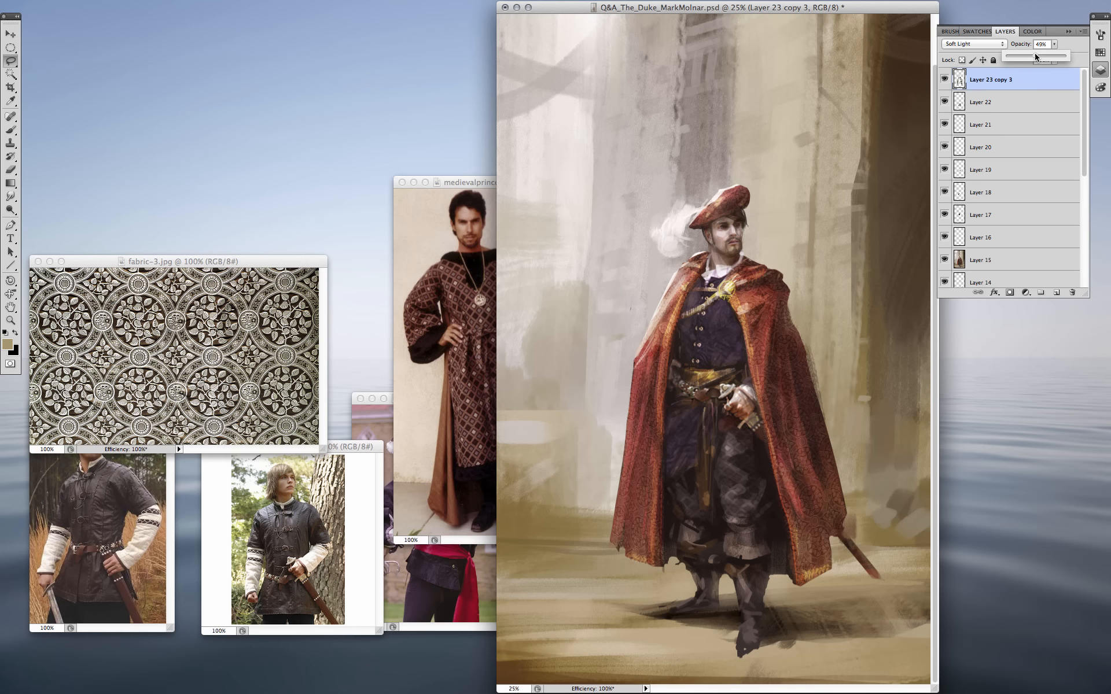
key(super+m)
drag(952, 144, 953, 170)
click(1072, 63)
Duplicate the cloak pattern layer, set the copy to Overlay, and brighten it with Curves
right_click(1041, 77)
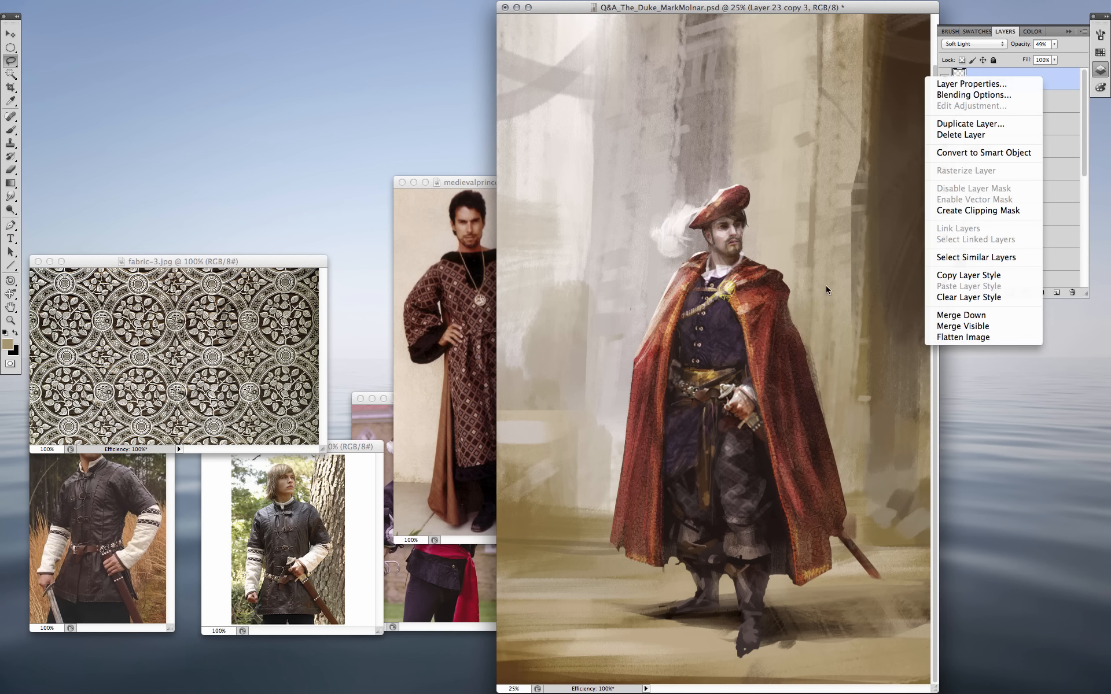
key(Up)
click(970, 123)
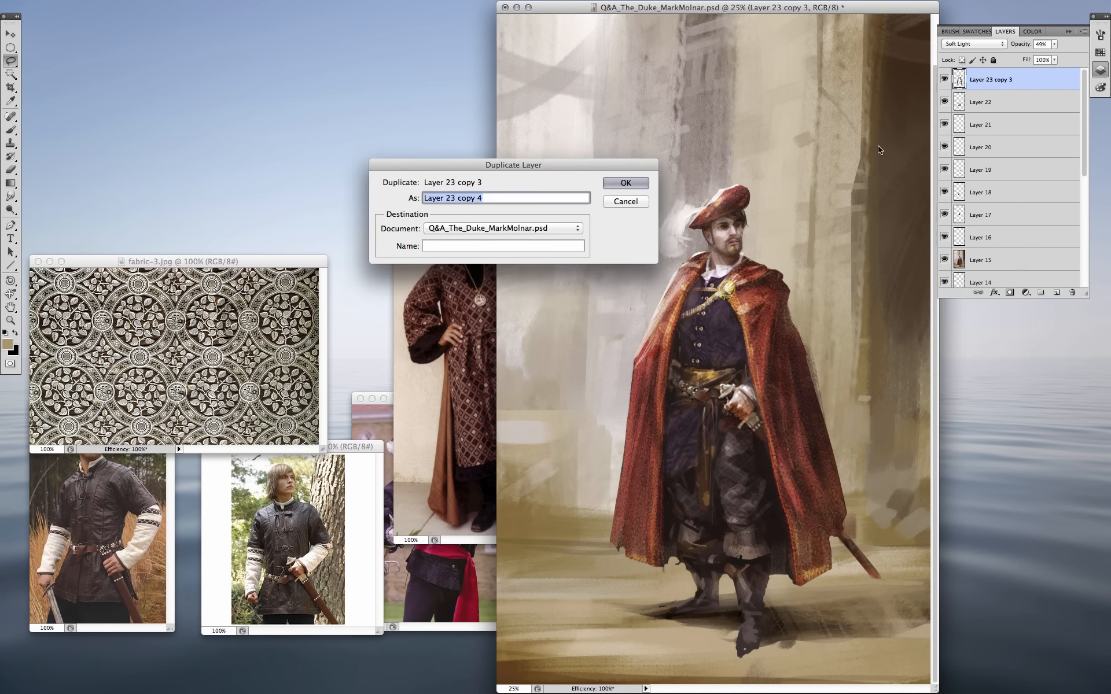
key(Return)
click(997, 46)
click(978, 35)
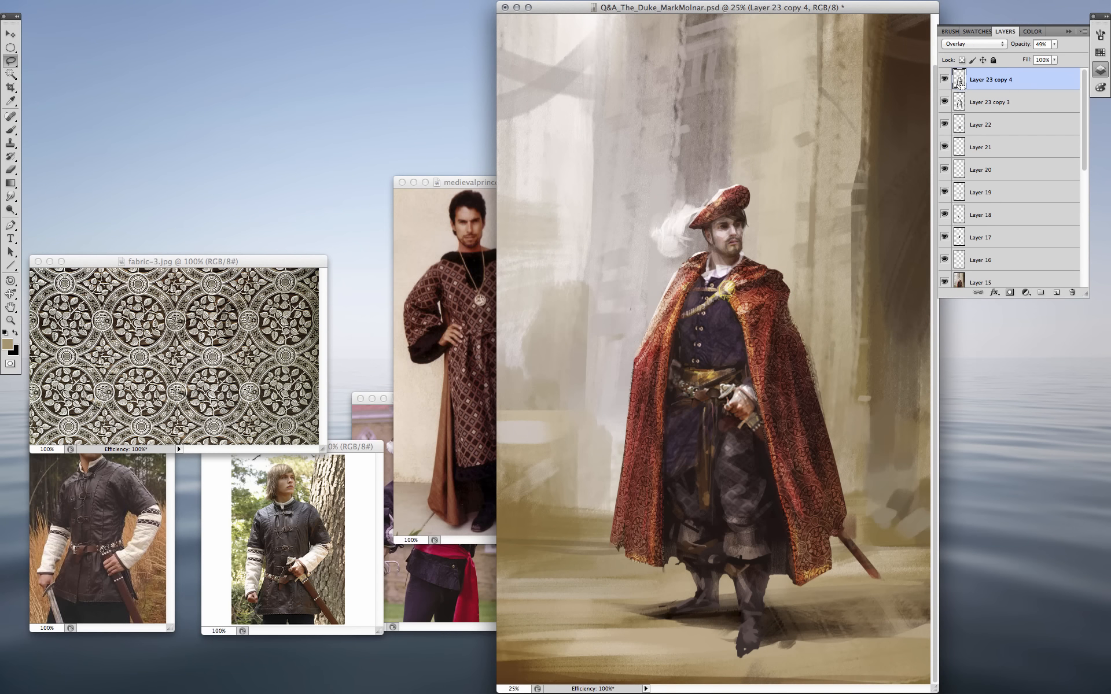
key(ctrl+m)
drag(1016, 88, 991, 88)
click(1058, 57)
Hide the Overlay pattern with an inverted layer mask, paint it back in parts of the cloak, and add a new layer on top
click(1010, 292)
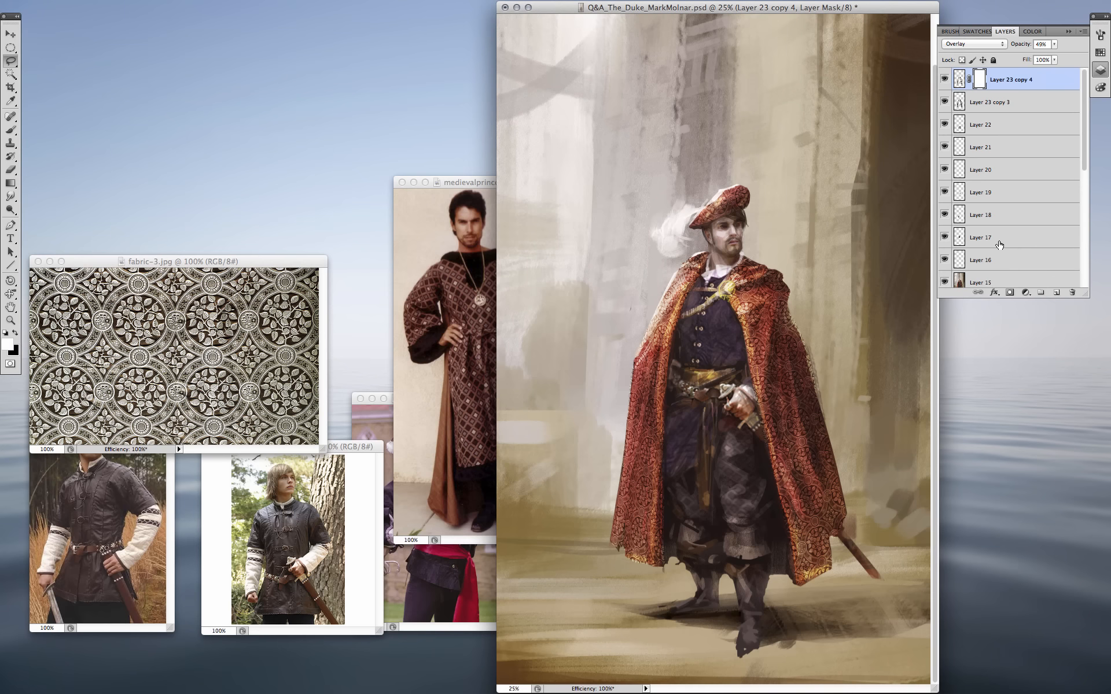
key(ctrl+i)
key(b)
right_click(758, 321)
key(Return)
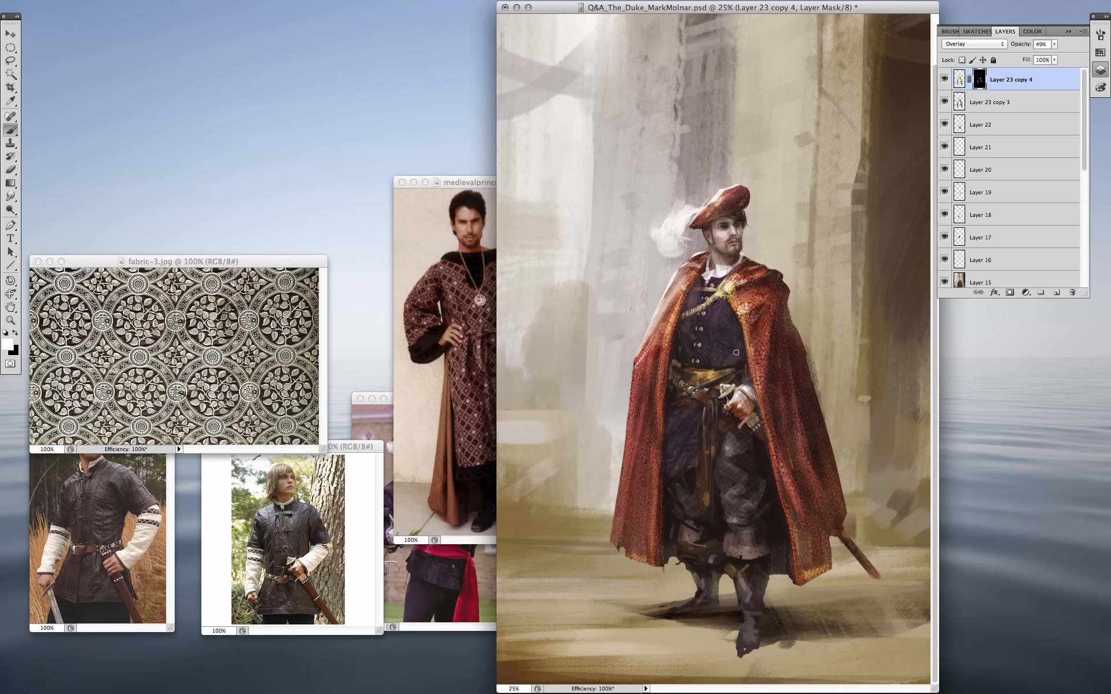
click(1057, 291)
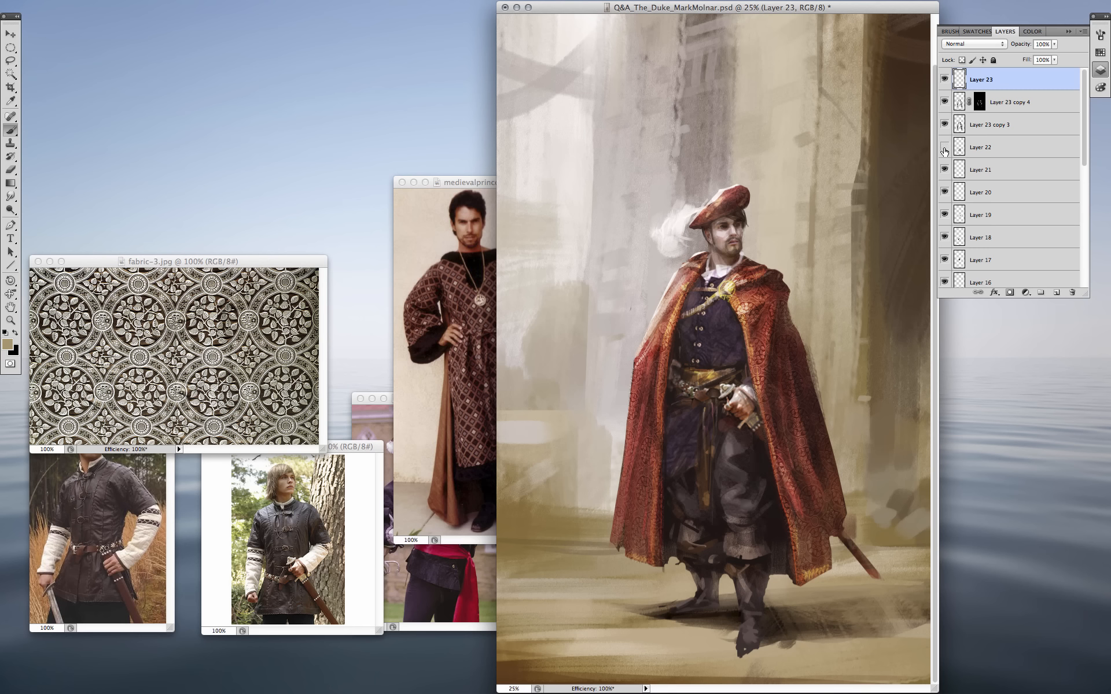
Merge Layer 18 into Layer 17 and brighten the tunic with Curves
click(944, 260)
click(943, 261)
click(976, 233)
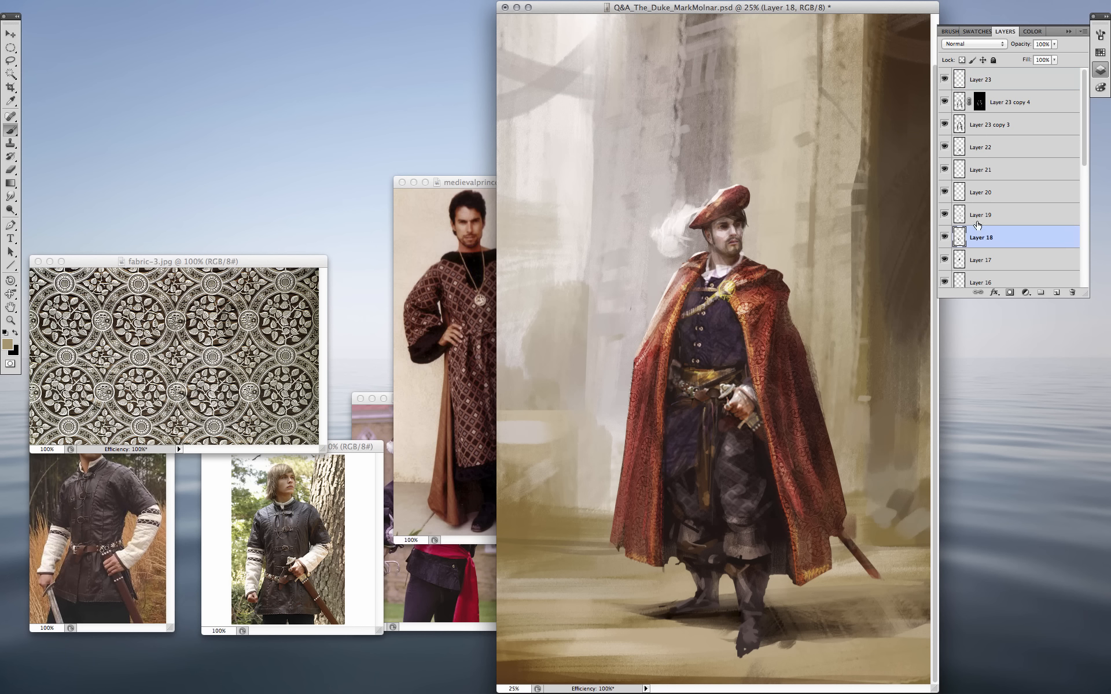
key(super+e)
key(super+m)
drag(1013, 91, 989, 91)
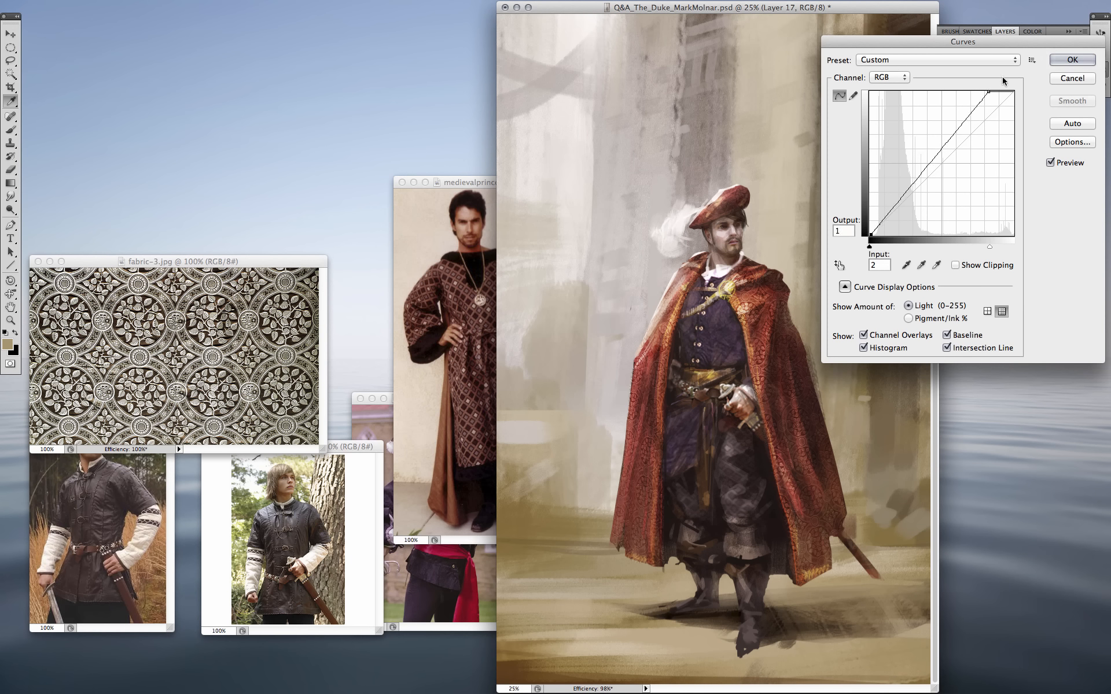
key(Return)
Switch to full-screen view and paint touch-ups on the tunic, collar and cloak edge on Layer 23 with colours sampled from the figure
click(945, 82)
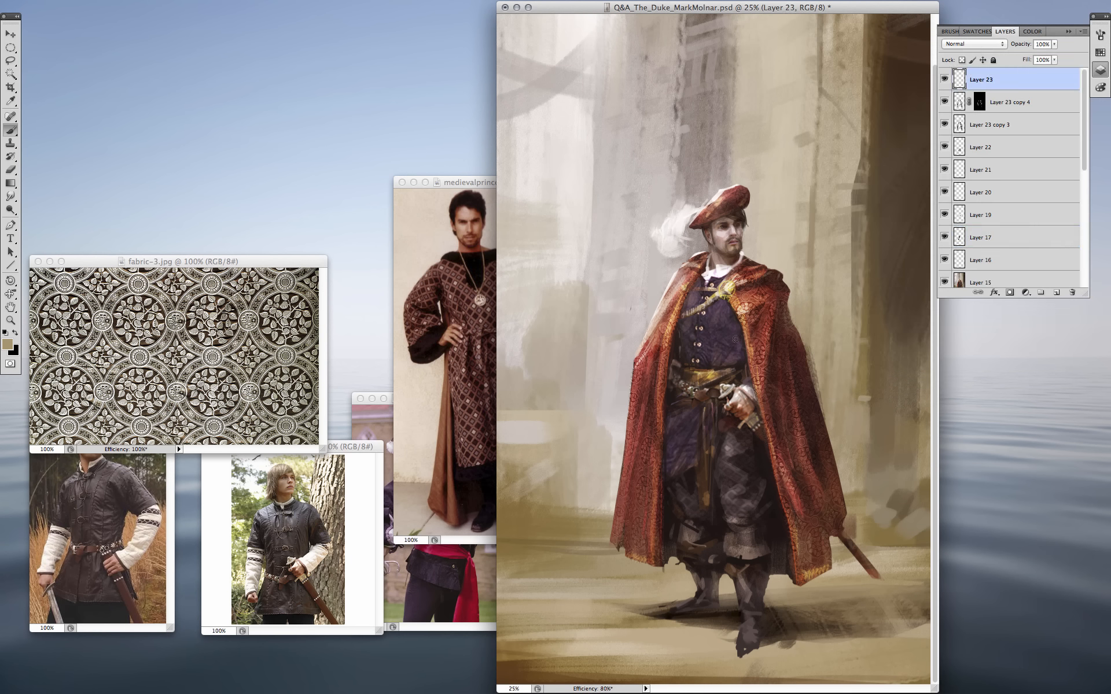
key(f)
key(f)
alt+click(560, 266)
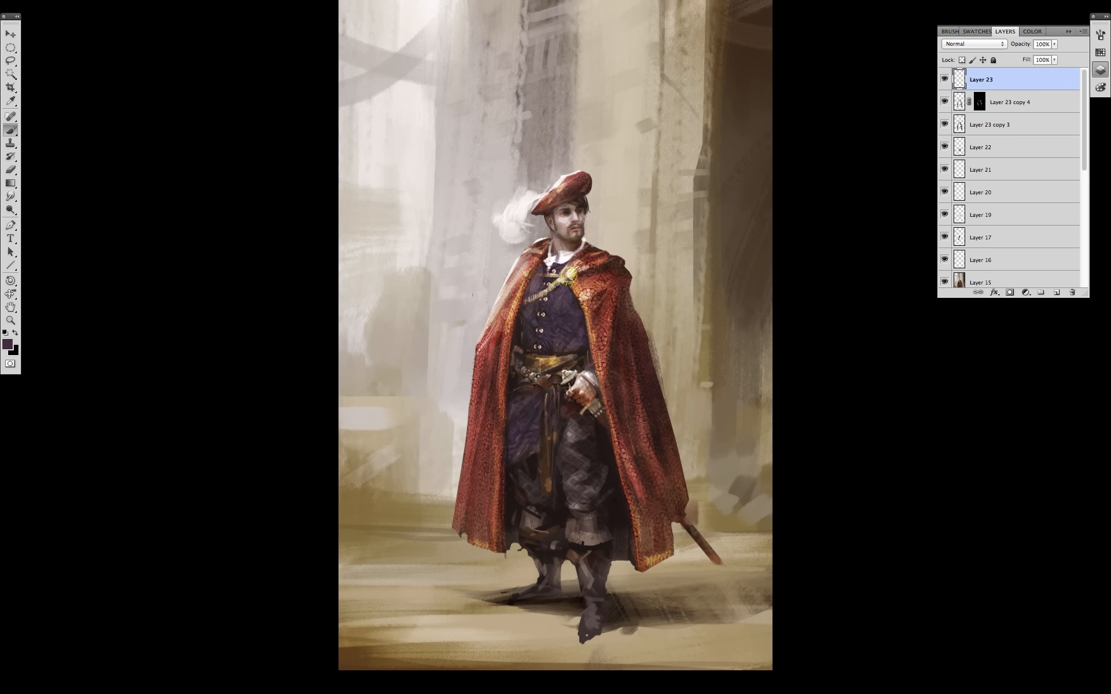
alt+click(581, 260)
drag(583, 317, 595, 371)
drag(518, 314, 522, 300)
alt+click(499, 370)
alt+click(560, 238)
alt+click(546, 205)
alt+click(580, 284)
Paint golden links along the chest chain with an 80 px chain brush set to a 90° angle and 156% spacing
right_click(578, 337)
drag(932, 448, 926, 568)
click(991, 453)
alt+click(566, 278)
click(1100, 34)
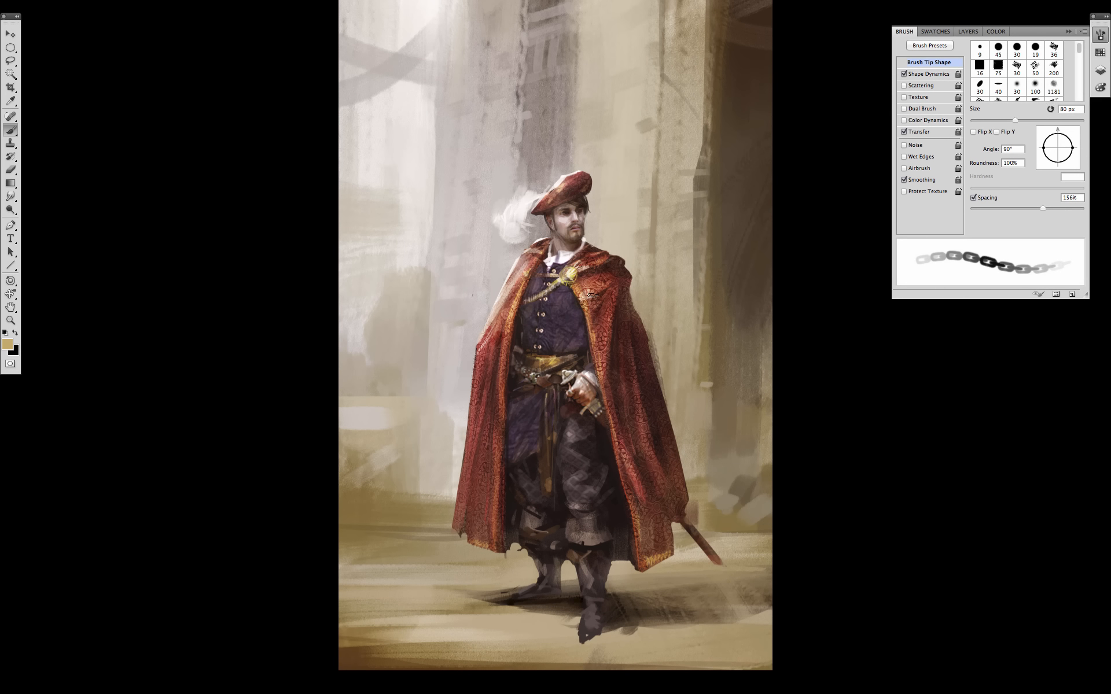
alt+click(535, 296)
alt+click(560, 276)
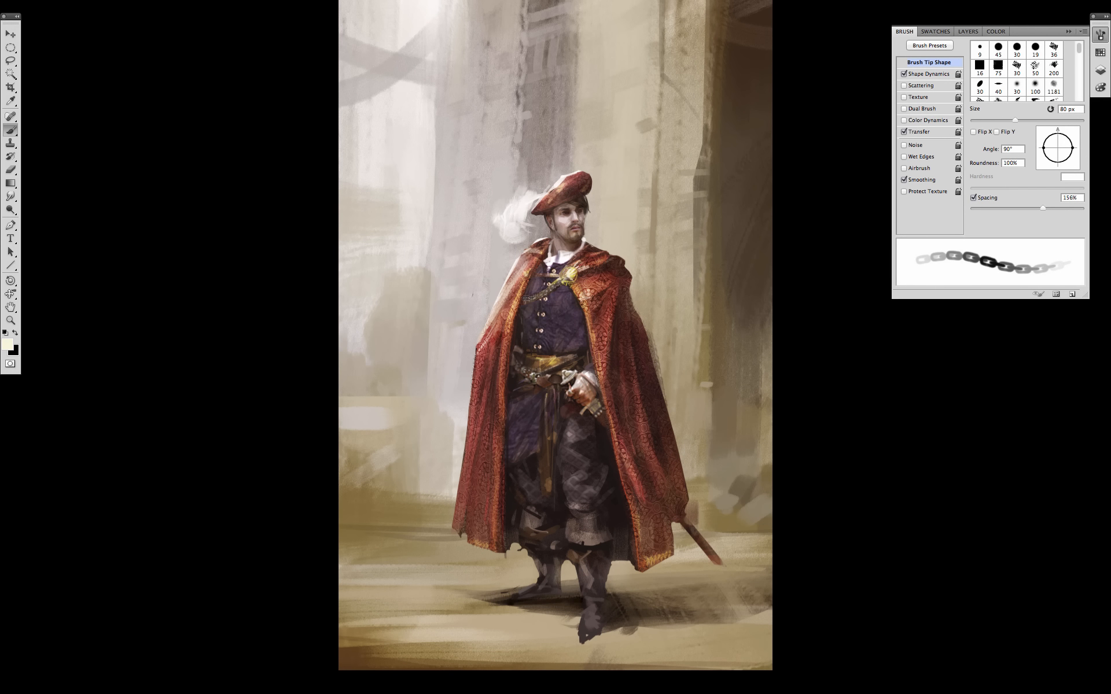
Refine the chest chain and clasp with a hard textured round brush, reducing its size from 30 to 15 px
right_click(563, 329)
drag(916, 526, 916, 426)
double_click(848, 423)
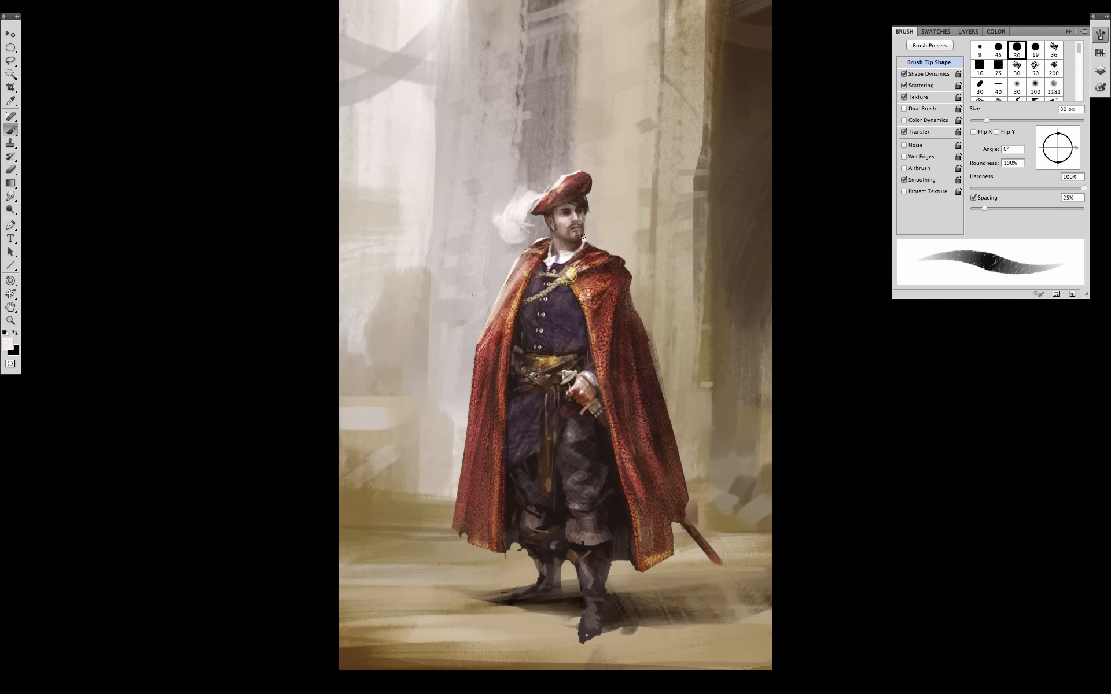
alt+click(560, 219)
alt+click(575, 295)
key(bracketleft)
key(bracketleft)
key(bracketleft)
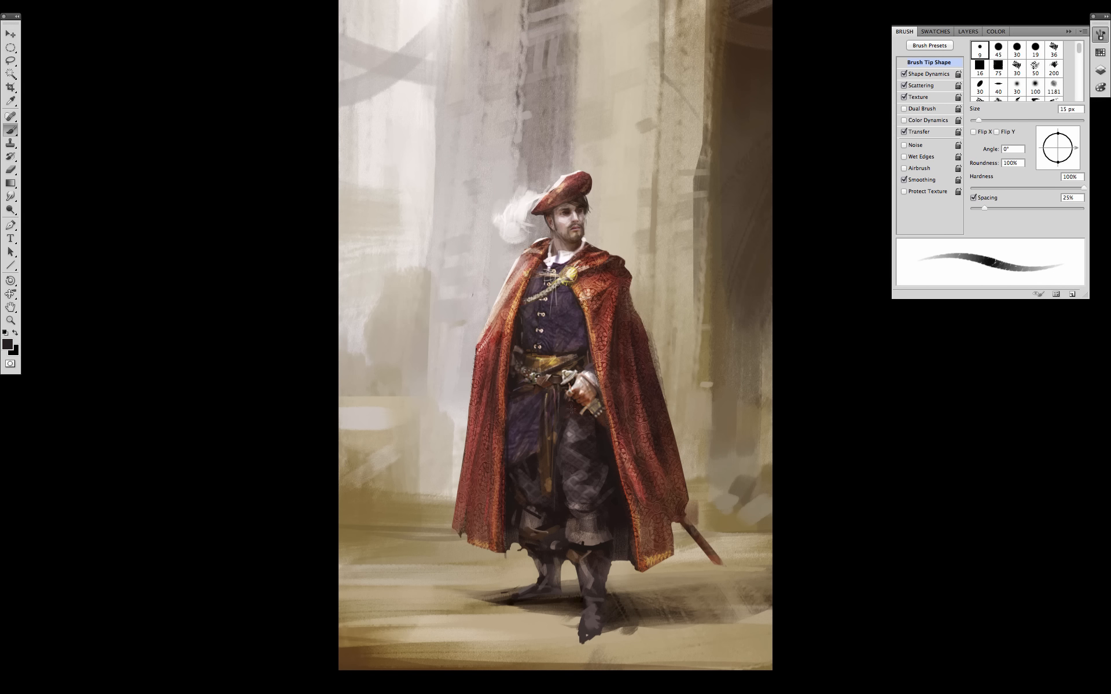
Paint small details on the belt, buttons, sword hand and cloak with the 15 px brush and sampled colours
alt+click(553, 364)
alt+click(589, 380)
alt+click(531, 200)
alt+click(469, 382)
alt+click(546, 359)
alt+click(534, 322)
key(ctrl+minus)
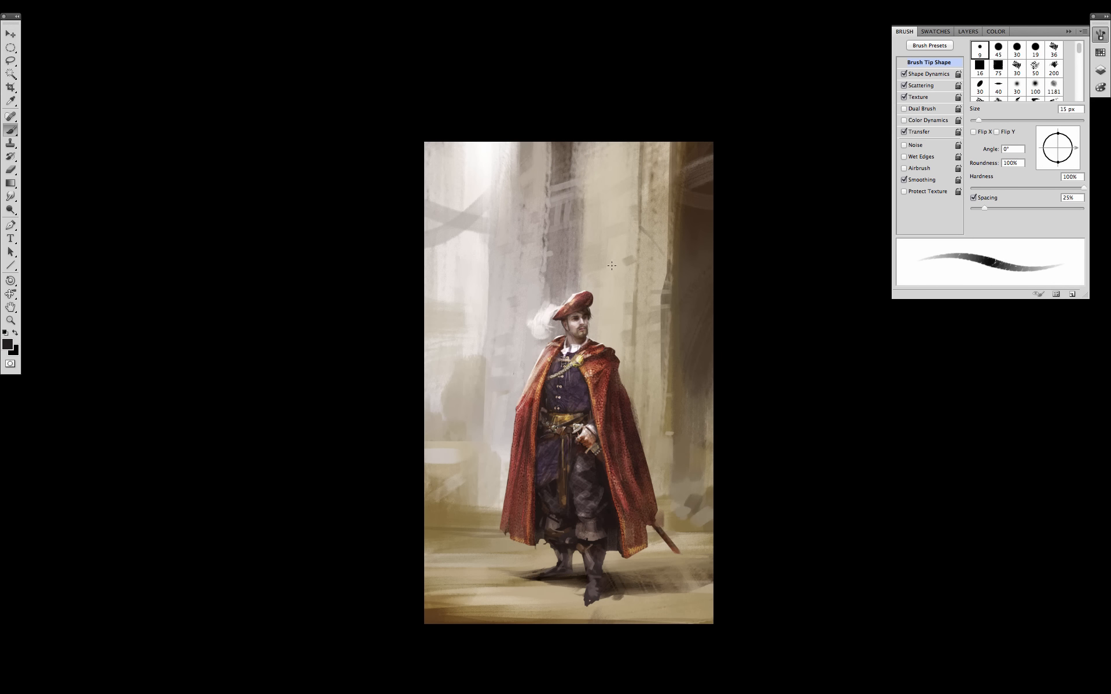
alt+click(626, 233)
drag(646, 339, 661, 319)
key(ctrl+t)
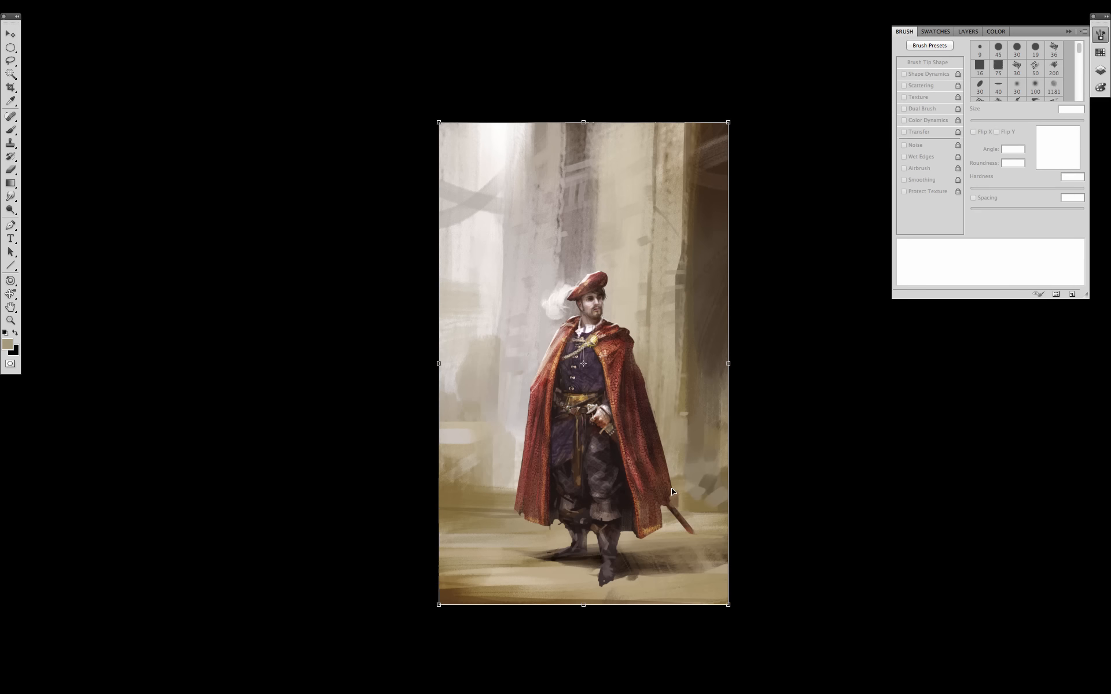
right_click(766, 481)
click(721, 628)
key(Escape)
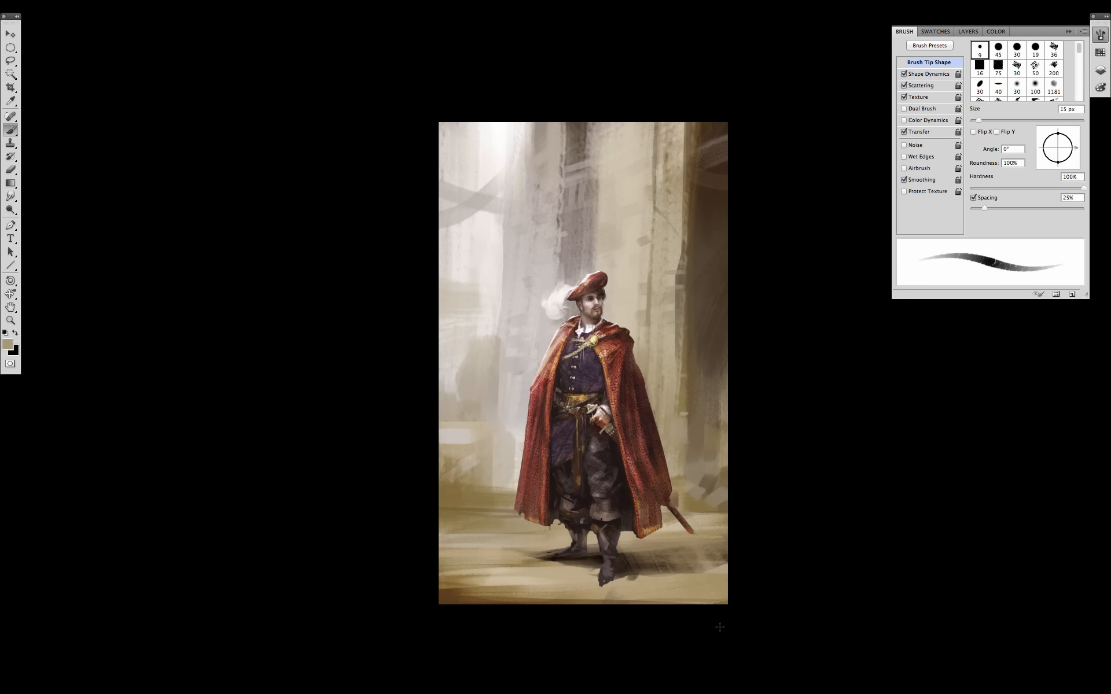
key(Tab)
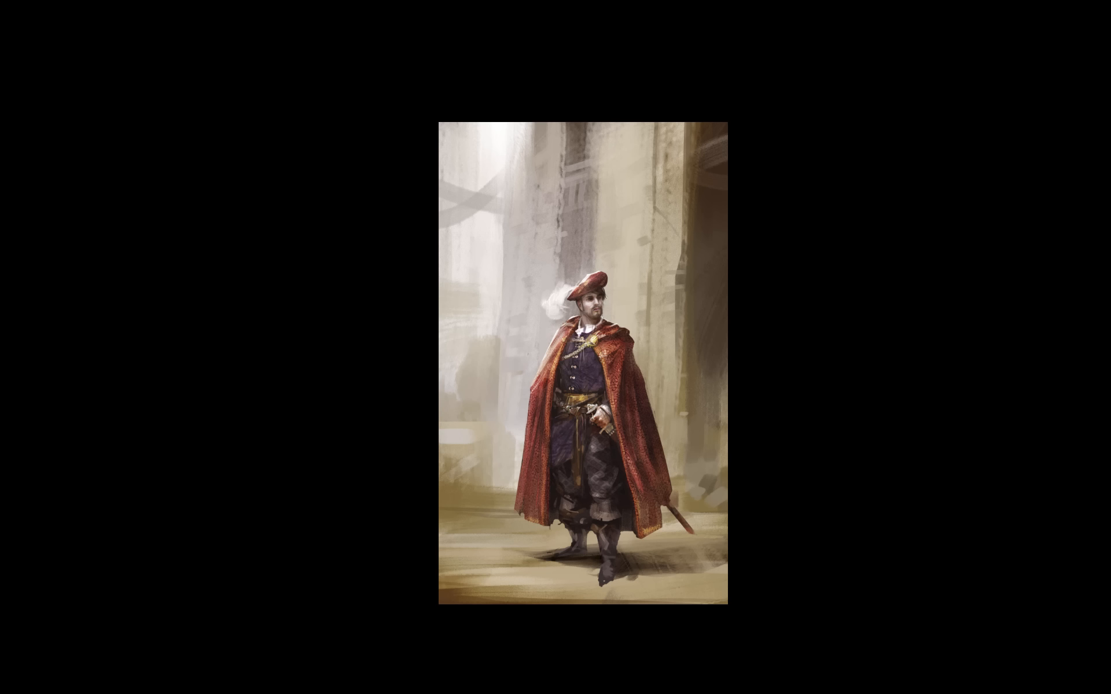
key(Tab)
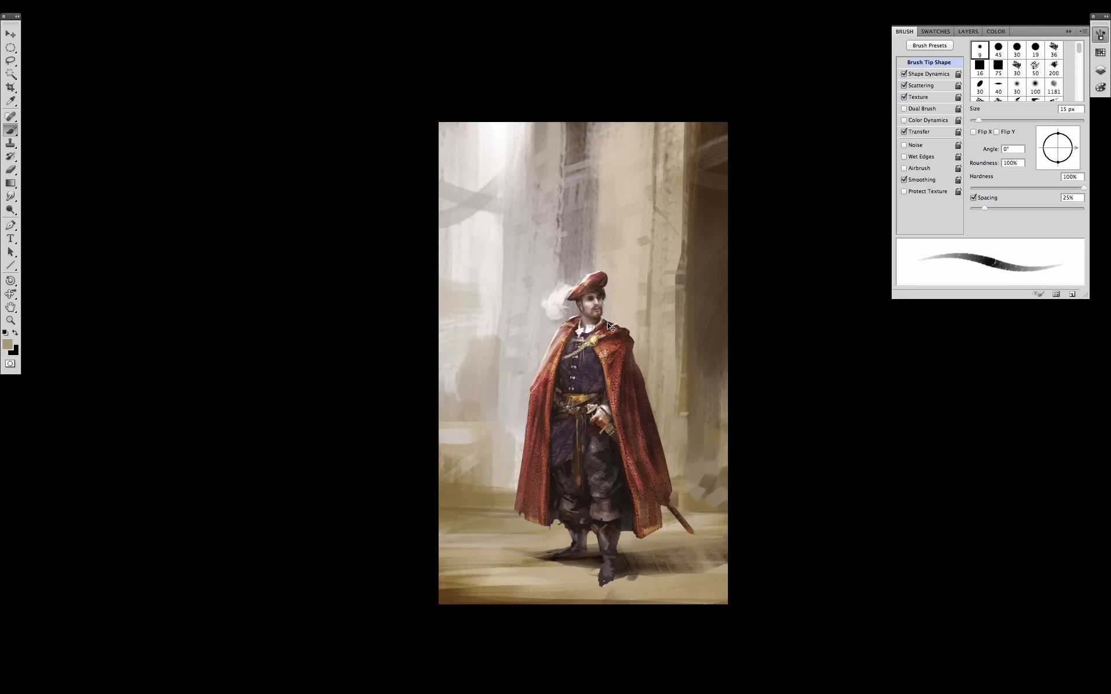
Paste the photo of the narrow street as a new top layer and enlarge it to cover the whole canvas
key(super+v)
click(1100, 69)
drag(1040, 83, 1008, 79)
scroll(606, 382, down, 3)
key(ctrl+t)
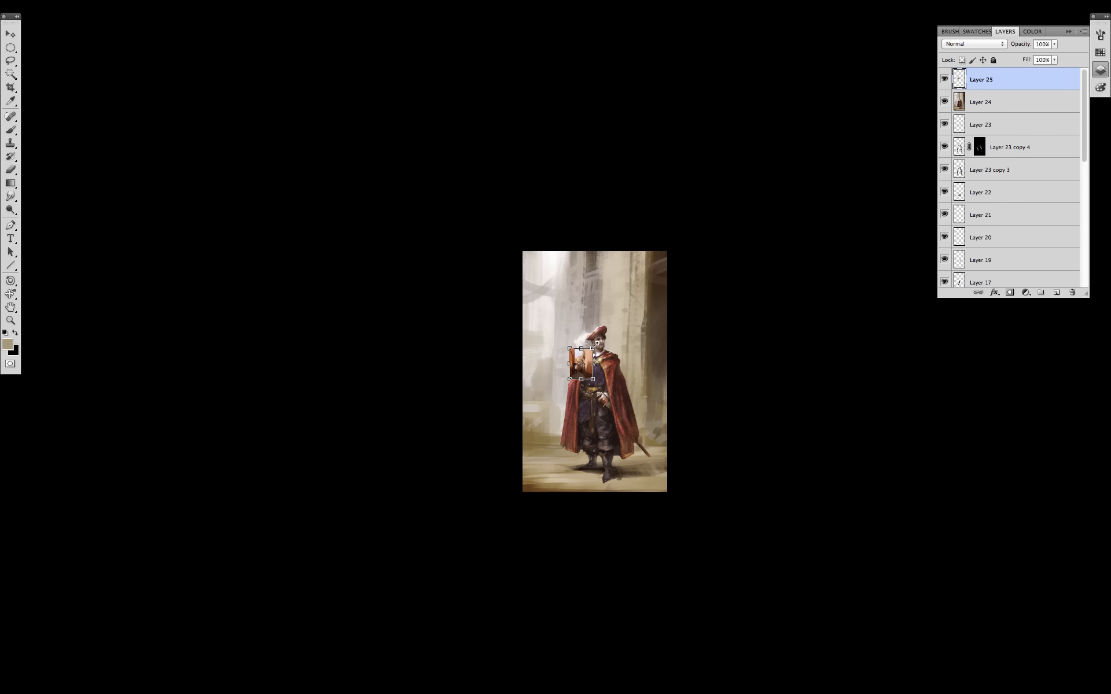
drag(596, 346, 726, 208)
key(Return)
Set the street photo's blend mode to Soft Light and stretch it taller and wider over the background
click(973, 44)
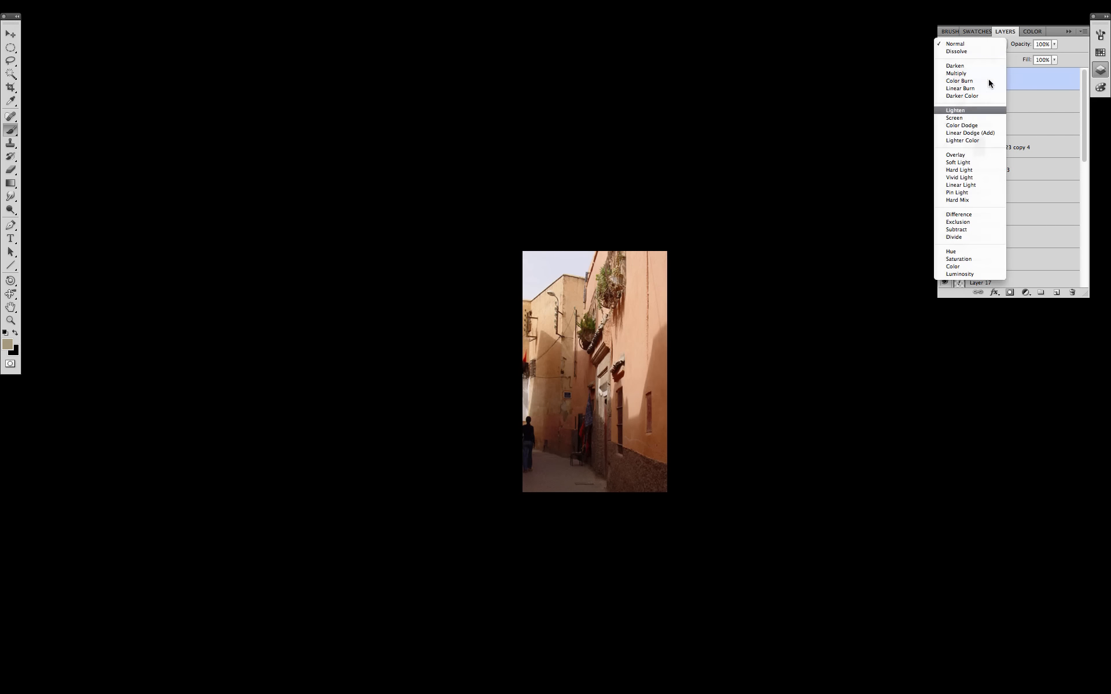
click(983, 165)
key(ctrl+t)
mouse_move(651, 361)
mouse_down()
mouse_move(640, 353)
mouse_move(670, 382)
mouse_move(668, 358)
mouse_up()
drag(574, 145, 575, 106)
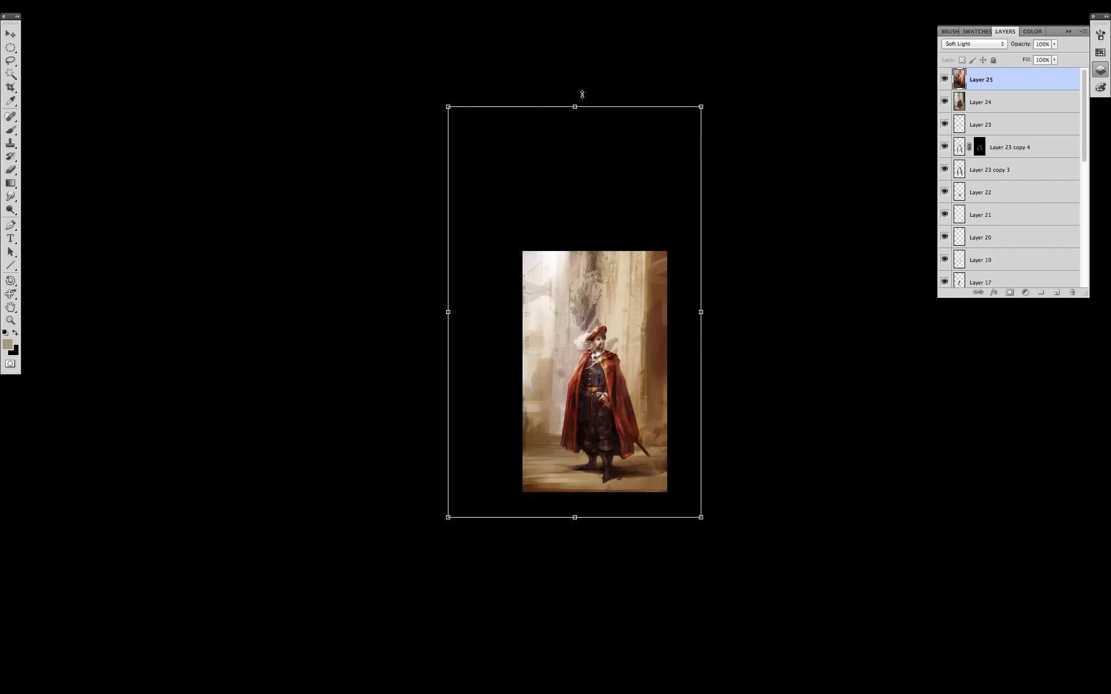
drag(701, 314, 716, 313)
drag(446, 313, 423, 311)
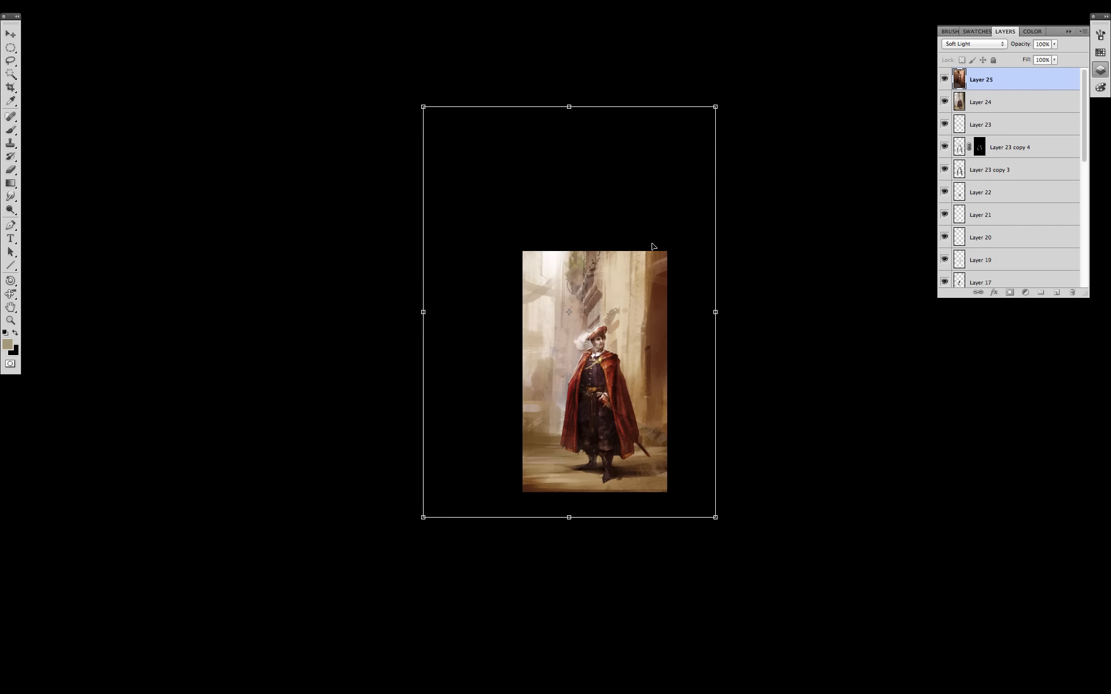
key(b)
key(Return)
Cut the figure's silhouette out of the street photo layer so that the texture covers only the background
scroll(1060, 180, down, 3)
scroll(1060, 181, down, 3)
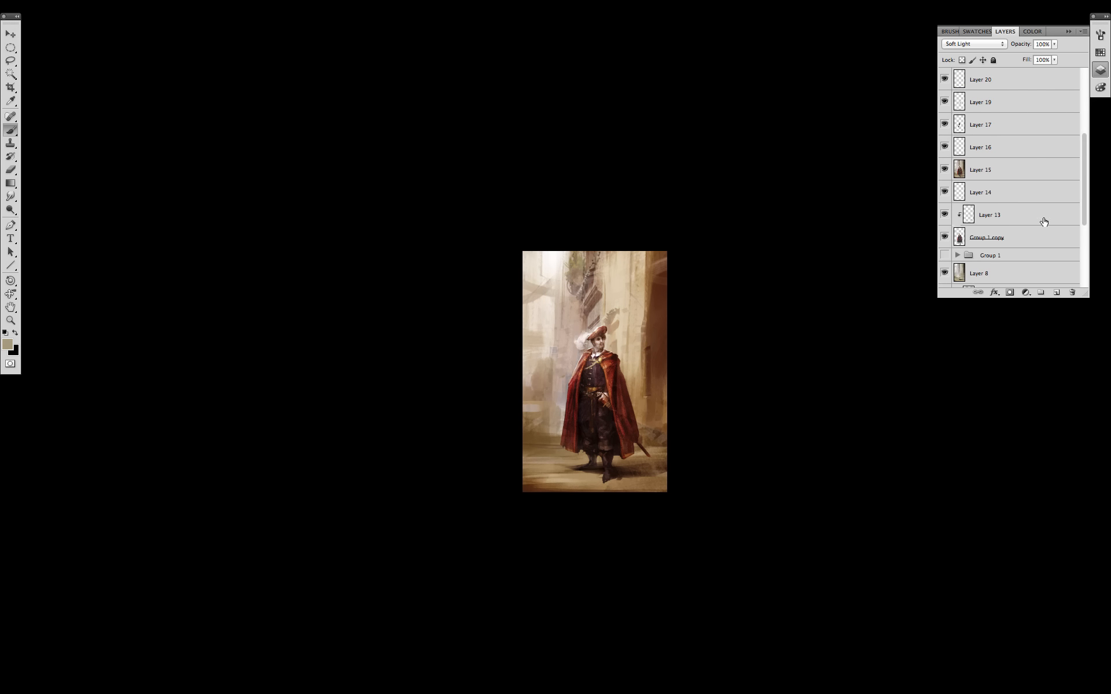
click(944, 255)
scroll(1063, 167, up, 7)
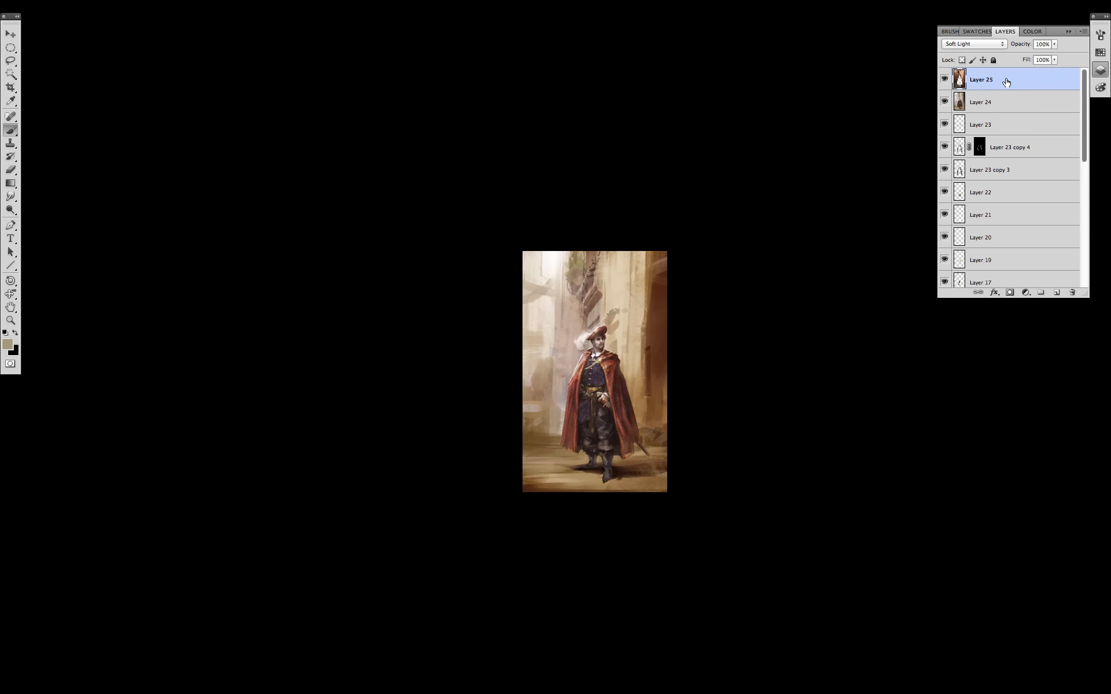
Reduce the saturation of the street photo layer with Hue/Saturation so its colours blend into the background
key(ctrl+u)
drag(936, 269, 911, 270)
key(Return)
key(ctrl+0)
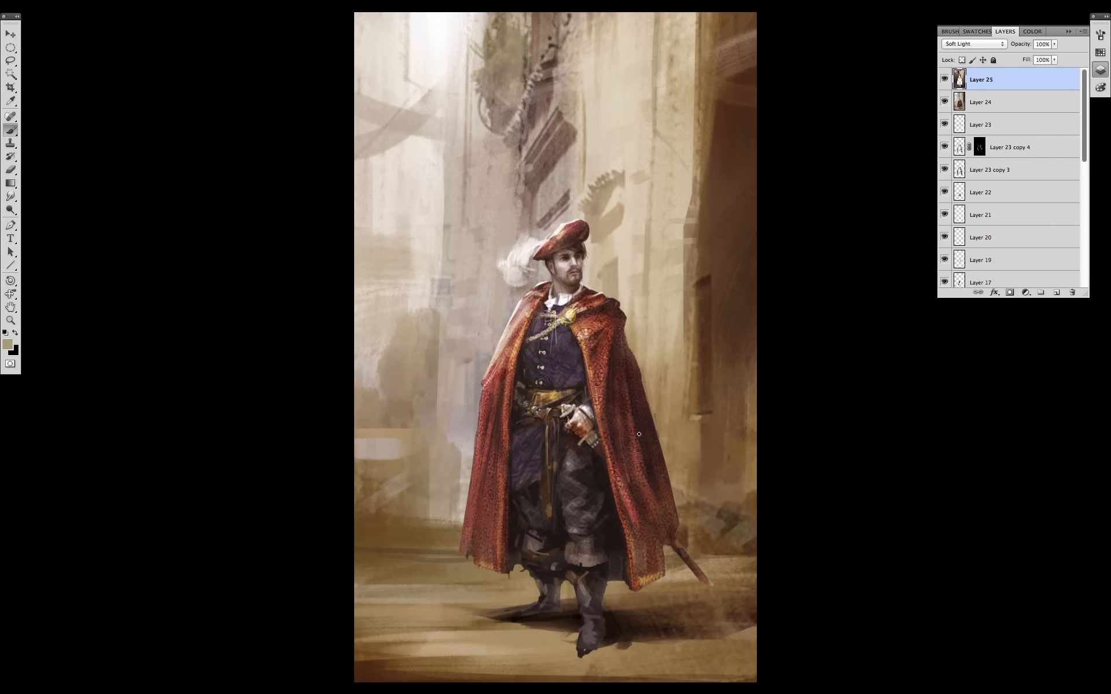
Soften the street texture around the figure using the 150 px textured eraser, comparing the painting with and without that layer
key(ctrl+minus)
key(e)
right_click(609, 364)
drag(965, 447, 965, 484)
double_click(673, 568)
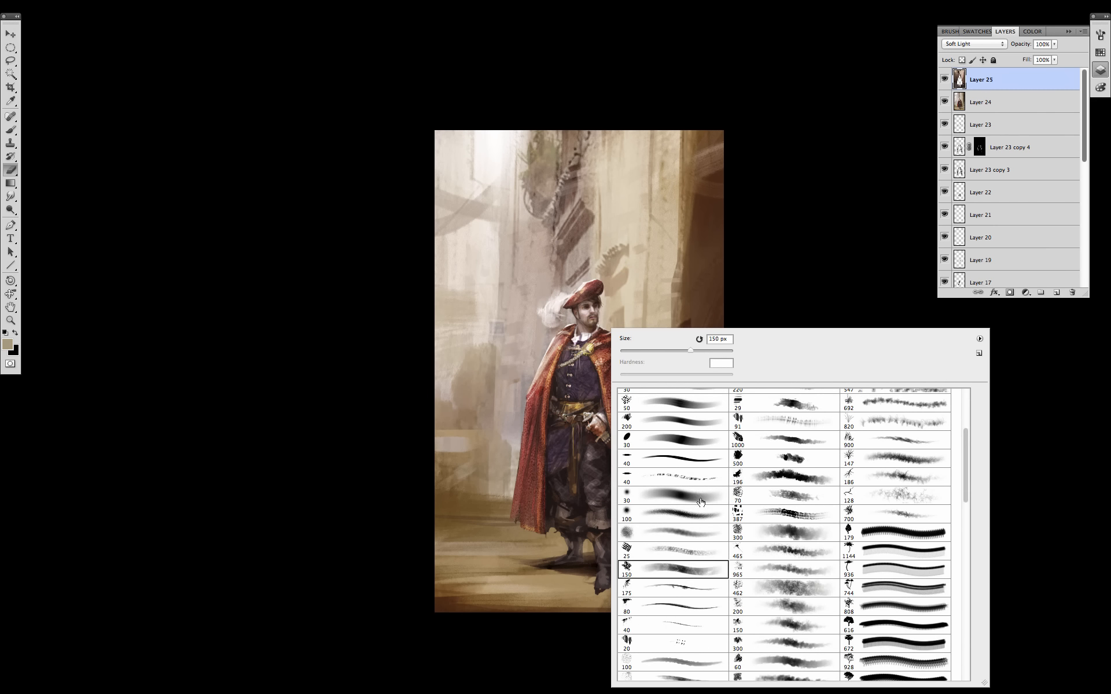
mouse_move(580, 315)
mouse_down()
mouse_move(578, 272)
mouse_move(483, 132)
mouse_up()
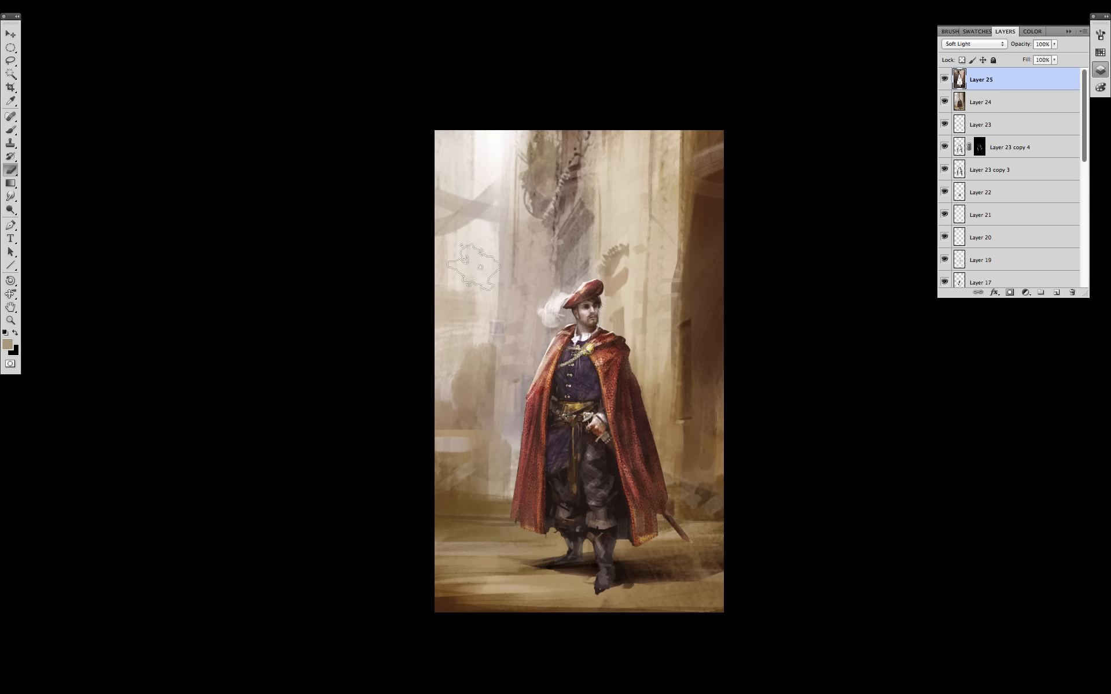
click(496, 336)
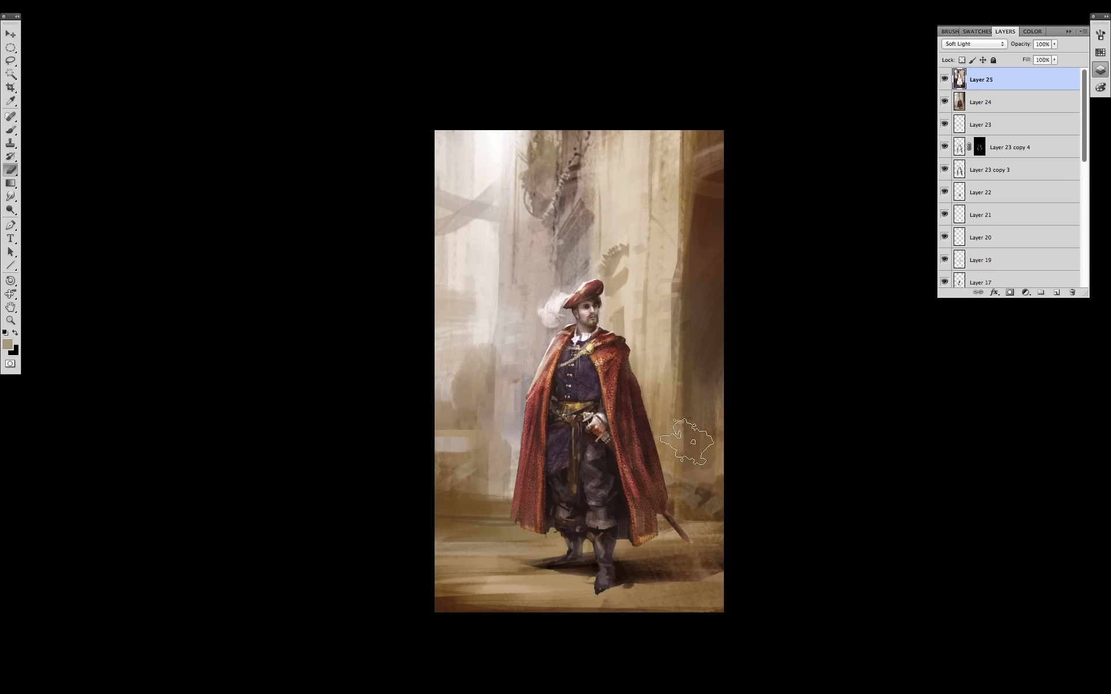
click(945, 79)
click(945, 79)
click(945, 79)
click(945, 79)
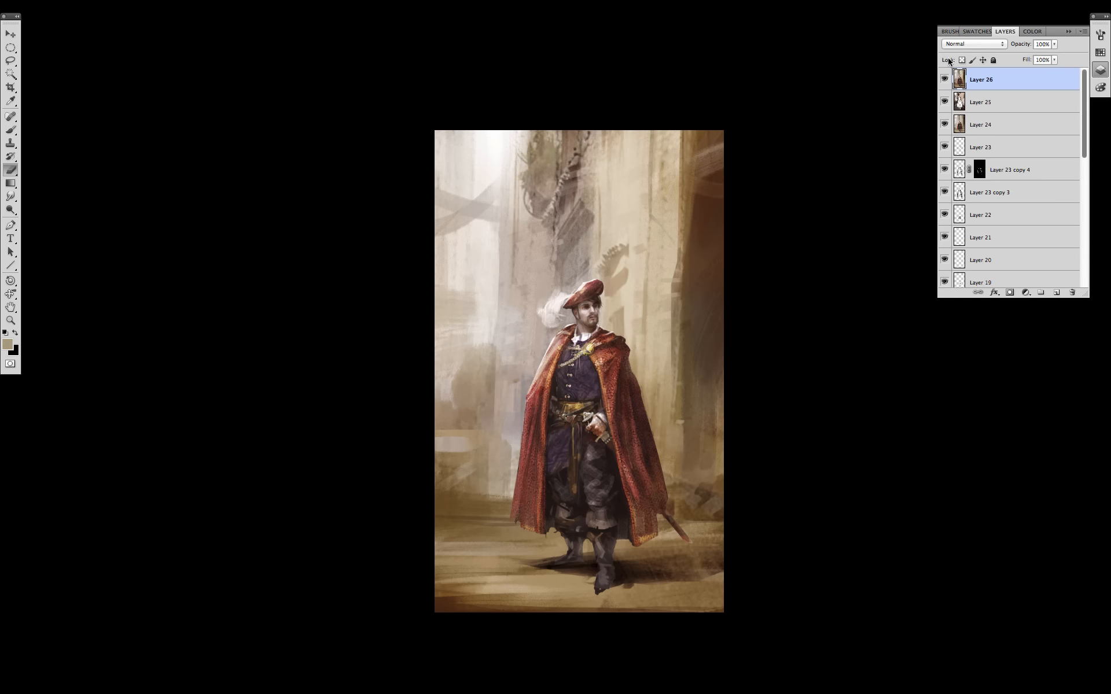
Run Curves on the merged copy in the top layer and display the whole painting without the interface panels
key(ctrl+m)
click(1072, 78)
key(ctrl+0)
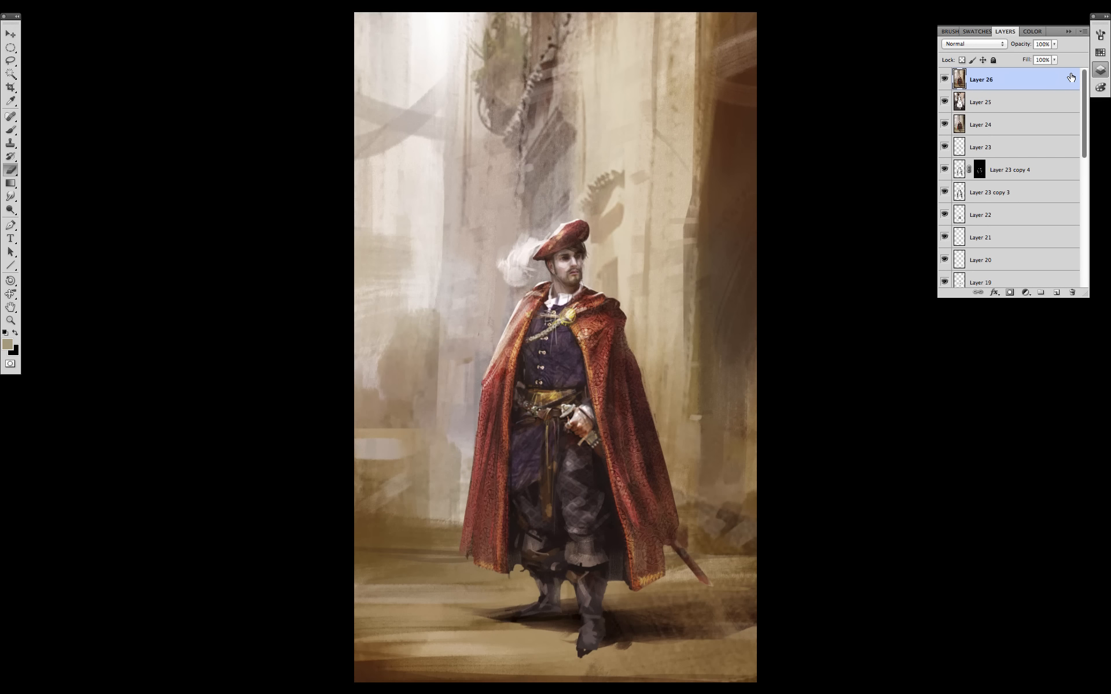
key(Tab)
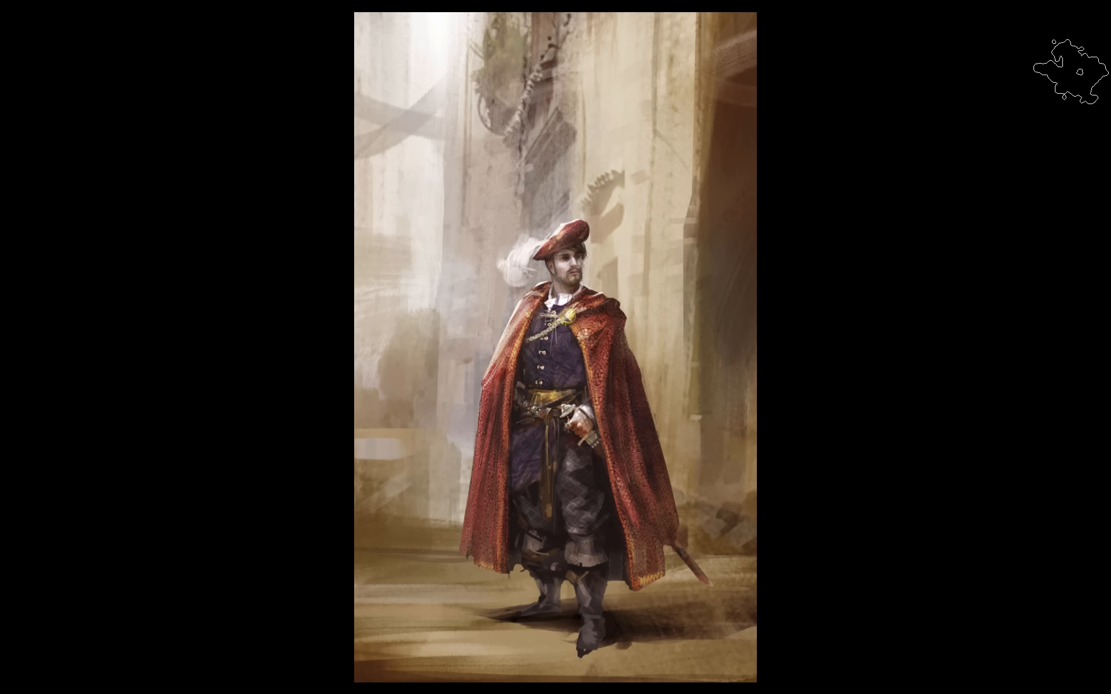